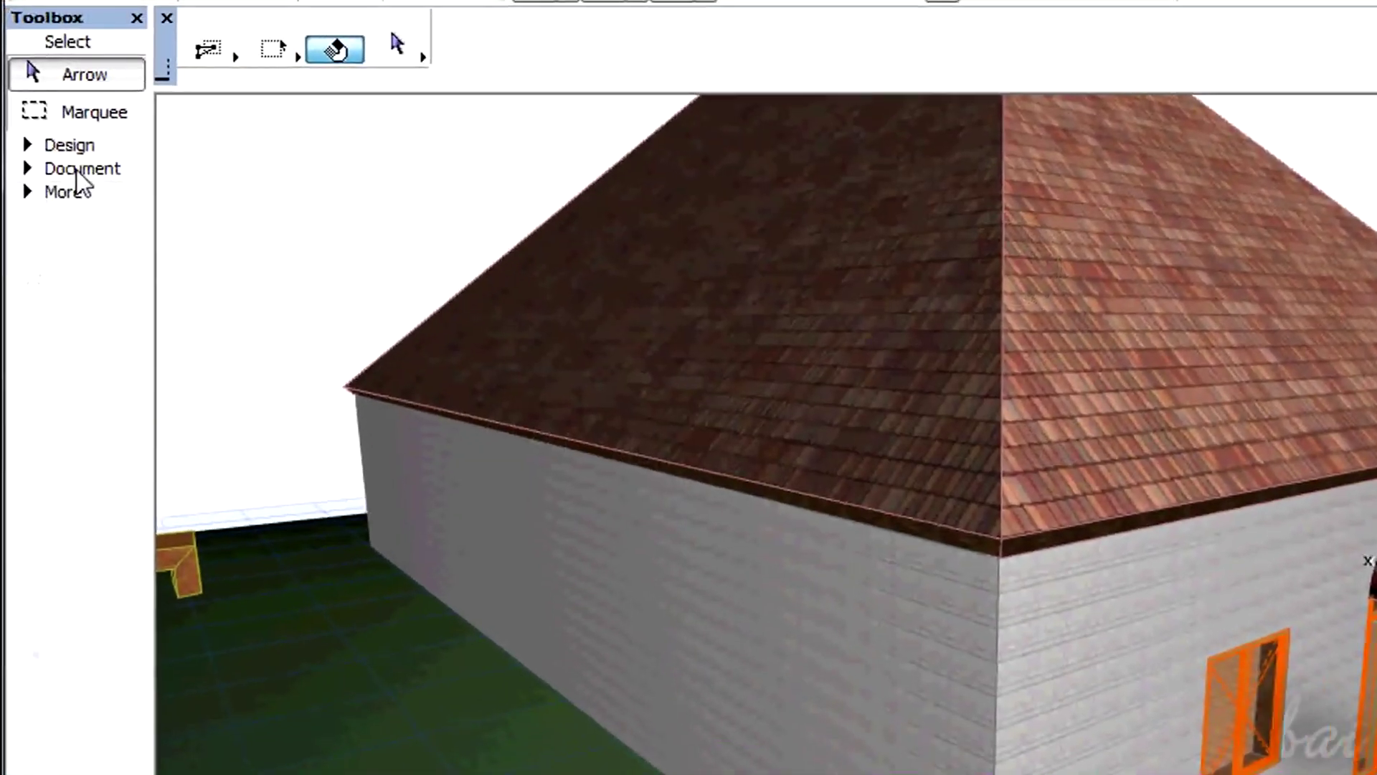
Expand the Design section of the Toolbox to show its modelling tools.
{"action": "left_click", "coordinate": [81, 156]}
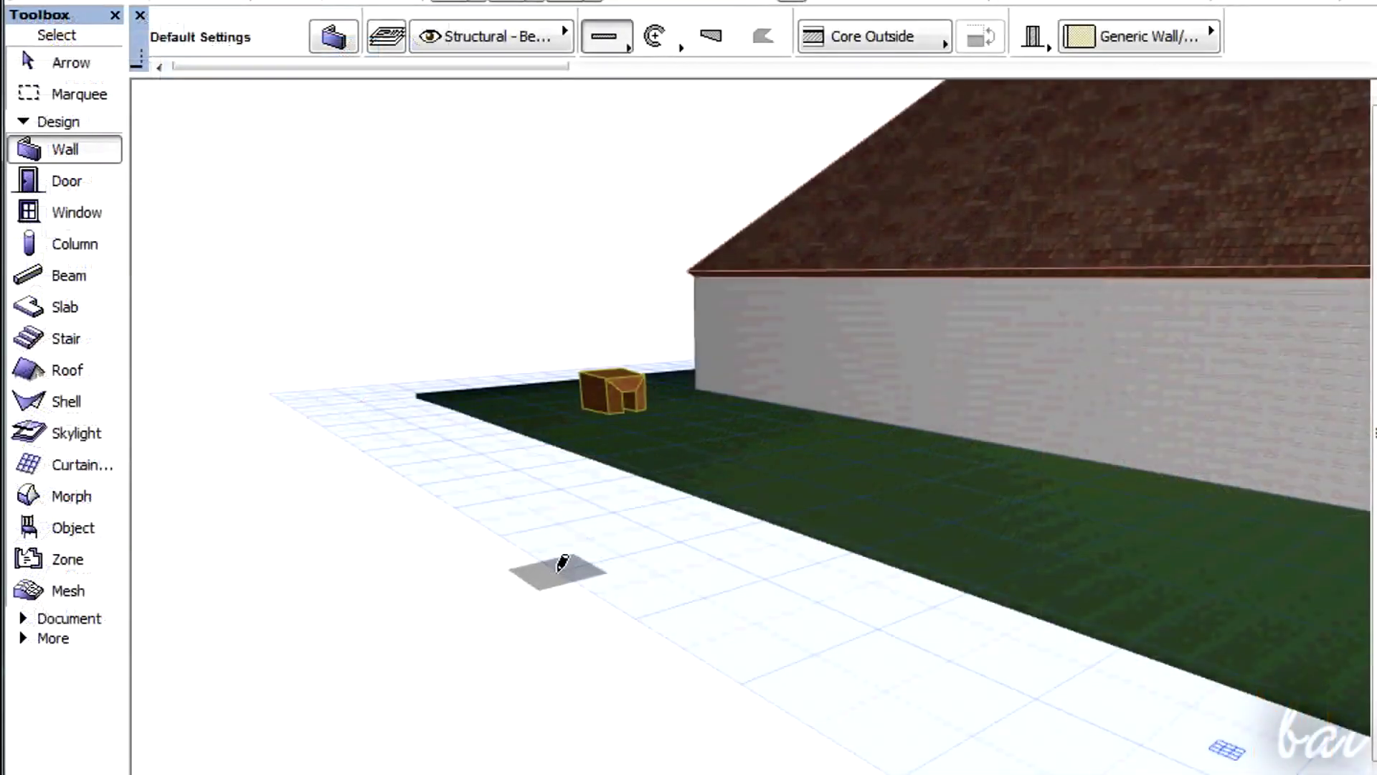
Draw a short freestanding wall and set a 900×2100 door into it.
{"action": "left_click", "coordinate": [560, 569]}
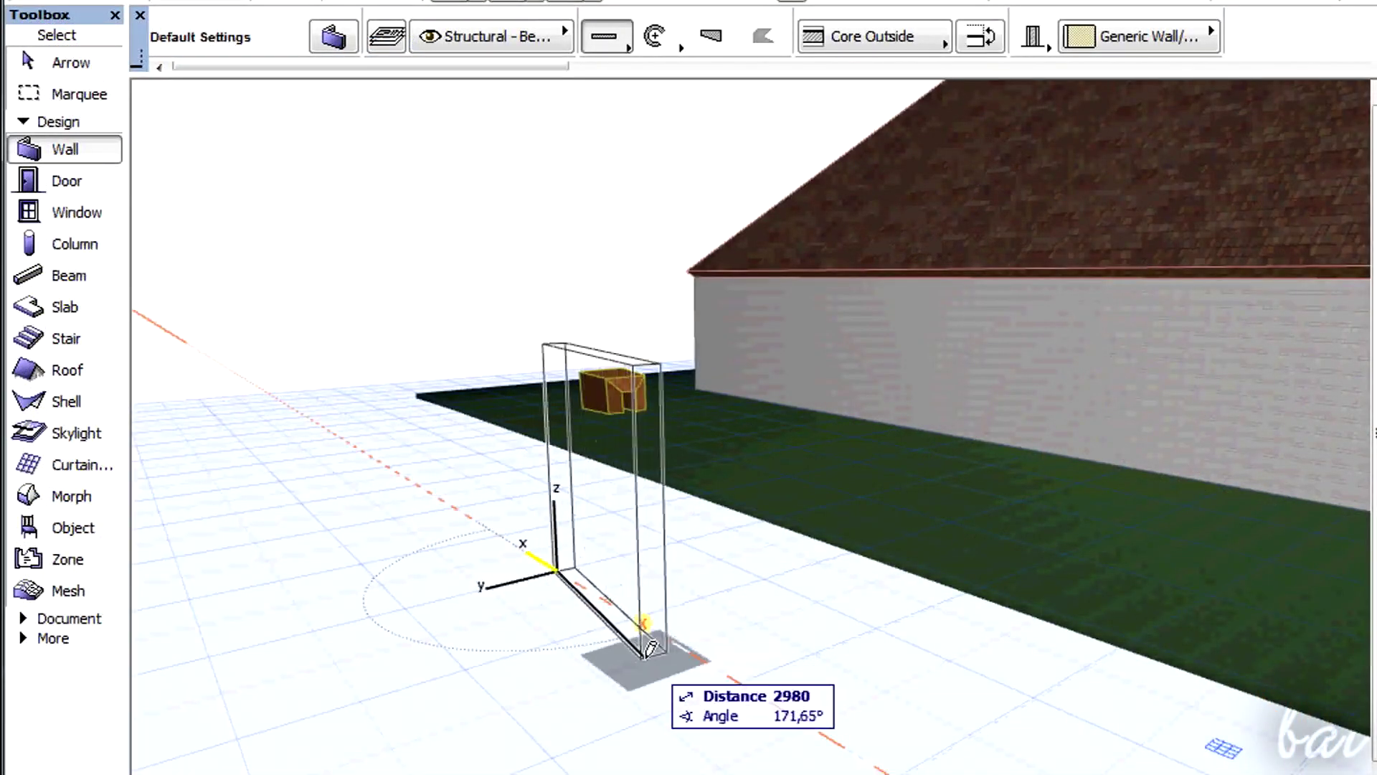
{"action": "left_click", "coordinate": [649, 653]}
{"action": "left_click", "coordinate": [65, 185]}
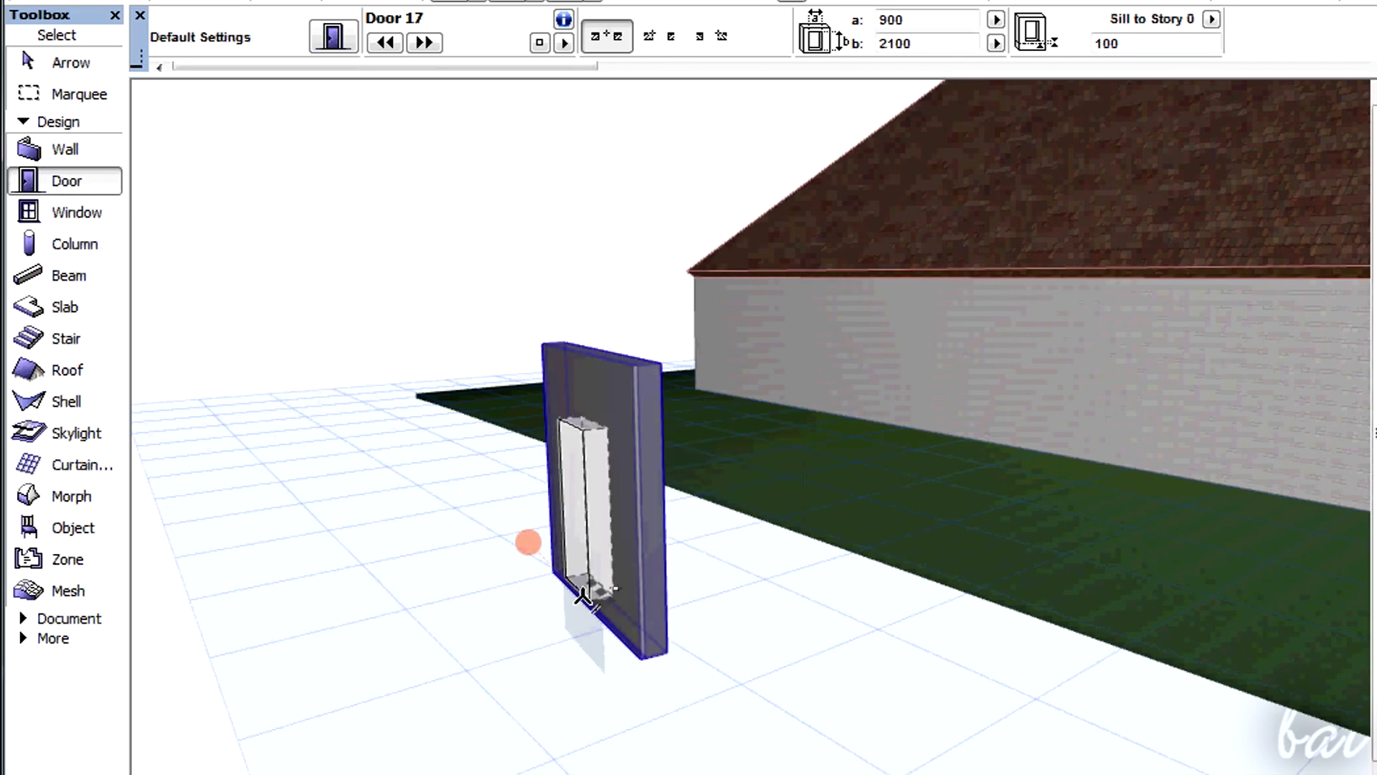
{"action": "left_click", "coordinate": [582, 595]}
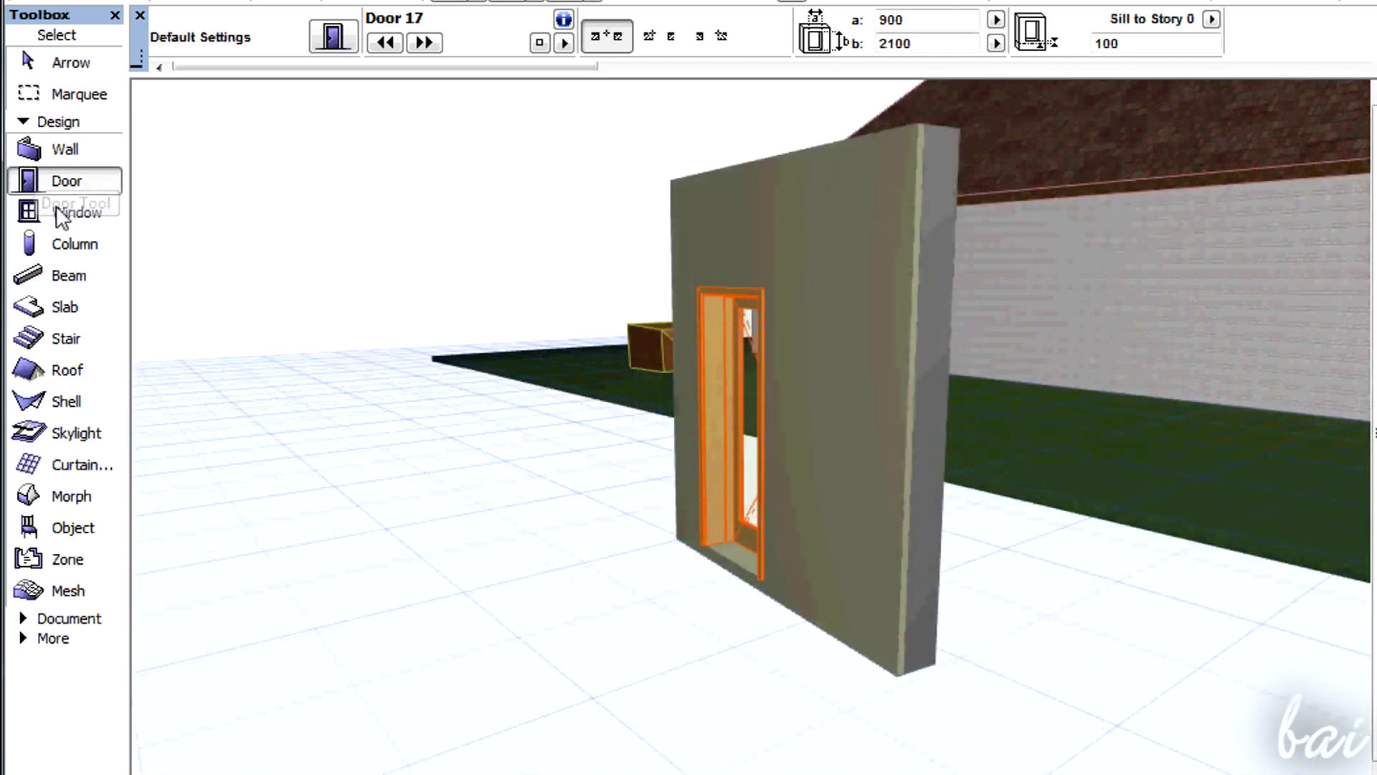
Add a 900×1500 window beside the door, then orbit and zoom toward the house.
{"action": "left_click", "coordinate": [65, 213]}
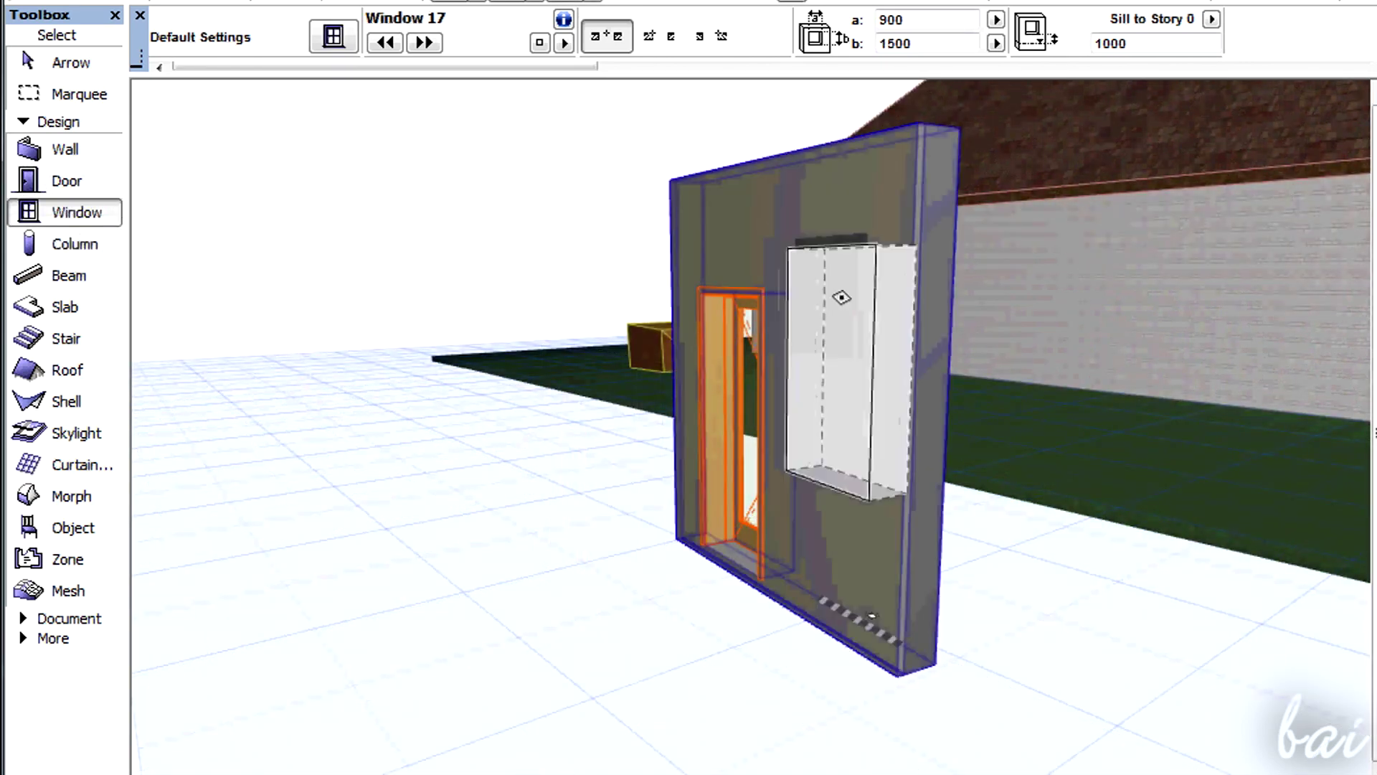
{"action": "left_click", "coordinate": [815, 290]}
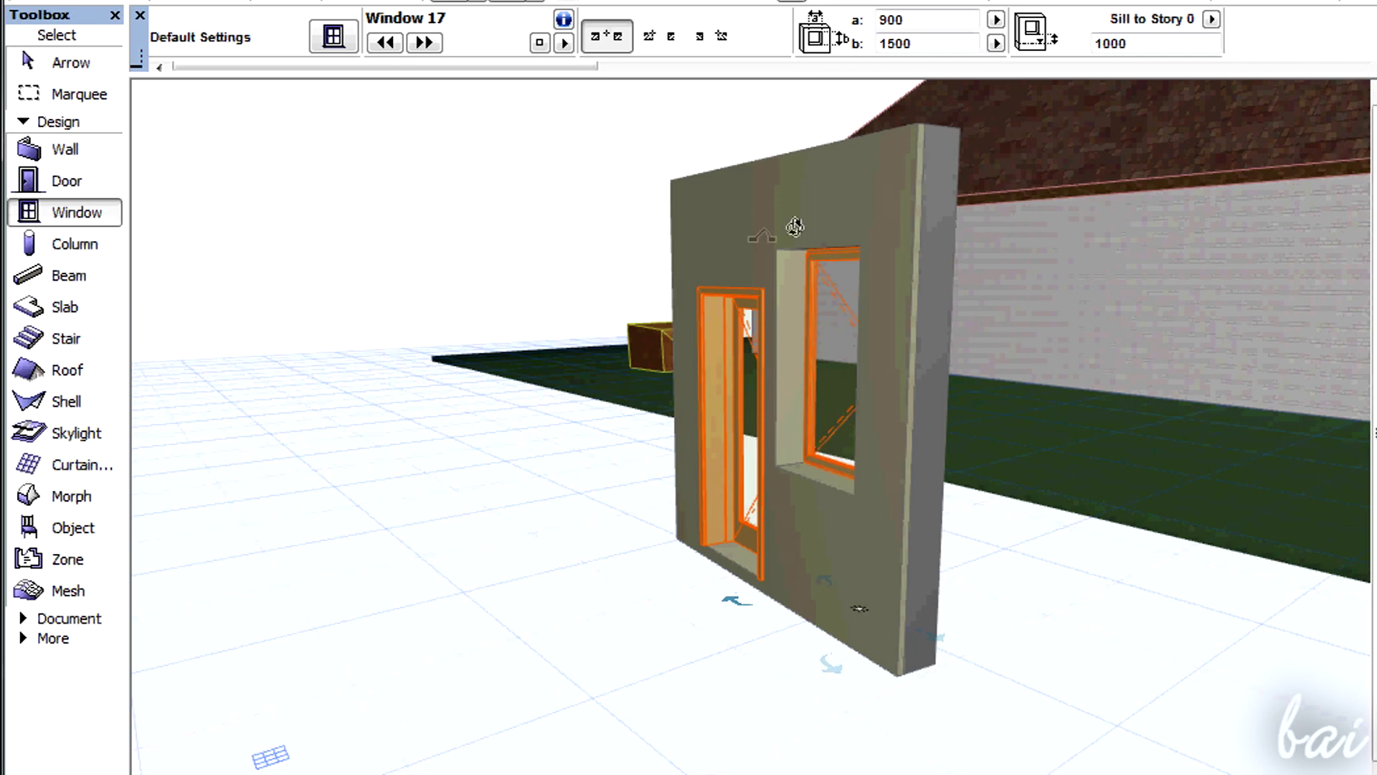
{"action": "middle_click_drag", "start_coordinate": [795, 226], "coordinate": [1033, 252], "text": "shift"}
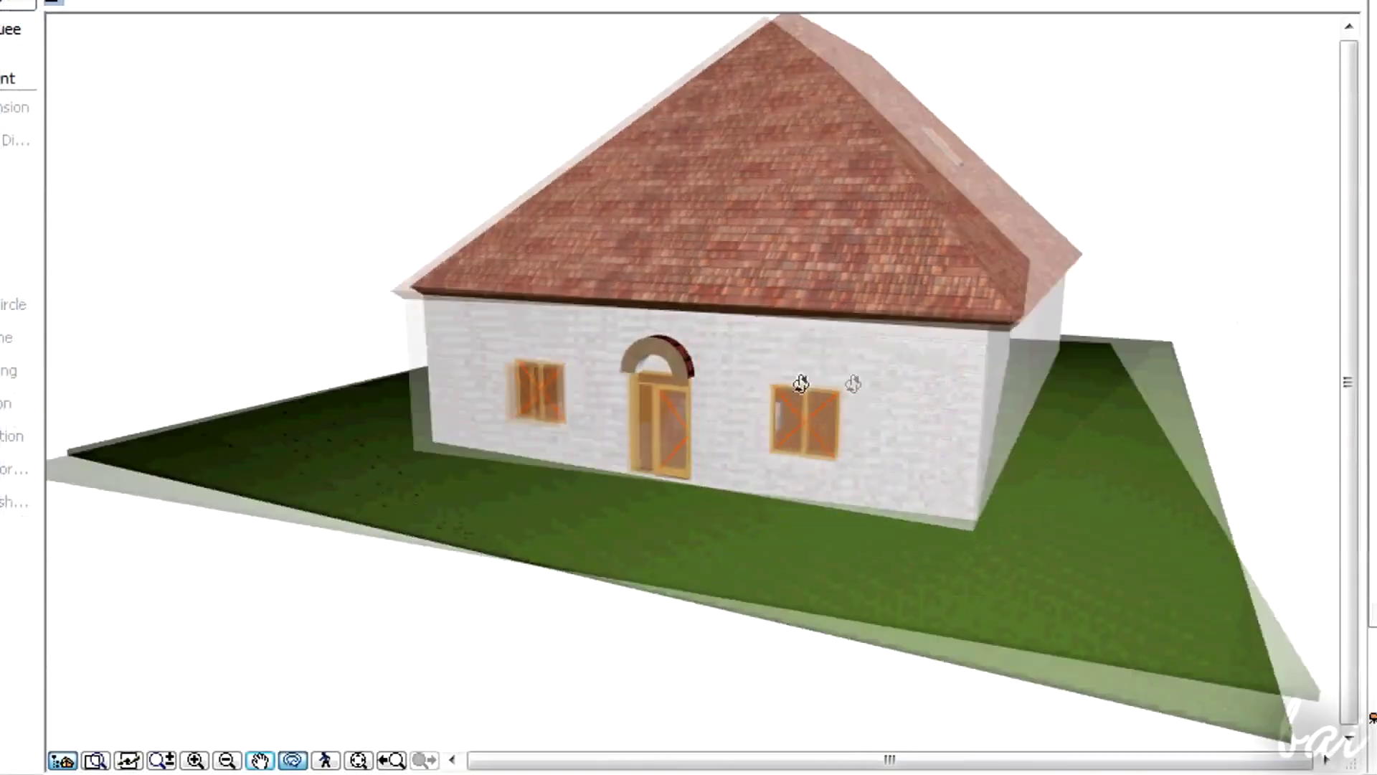
{"action": "mouse_move", "coordinate": [982, 364]}
{"action": "middle_mouse_down", "text": "shift"}
{"action": "mouse_move", "coordinate": [1005, 323]}
{"action": "mouse_move", "coordinate": [978, 344]}
{"action": "middle_mouse_up", "text": "shift"}
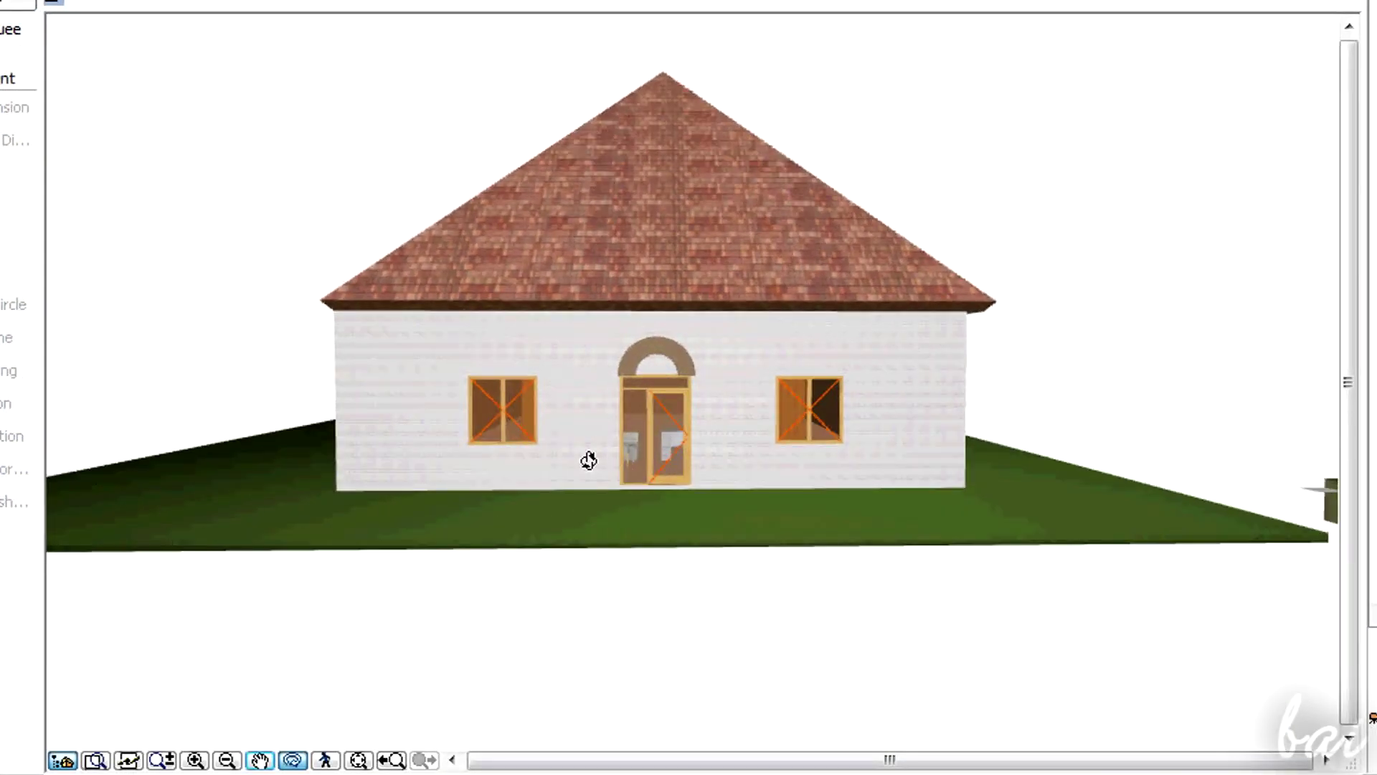
{"action": "scroll", "coordinate": [691, 421], "scroll_direction": "up", "scroll_amount": 10}
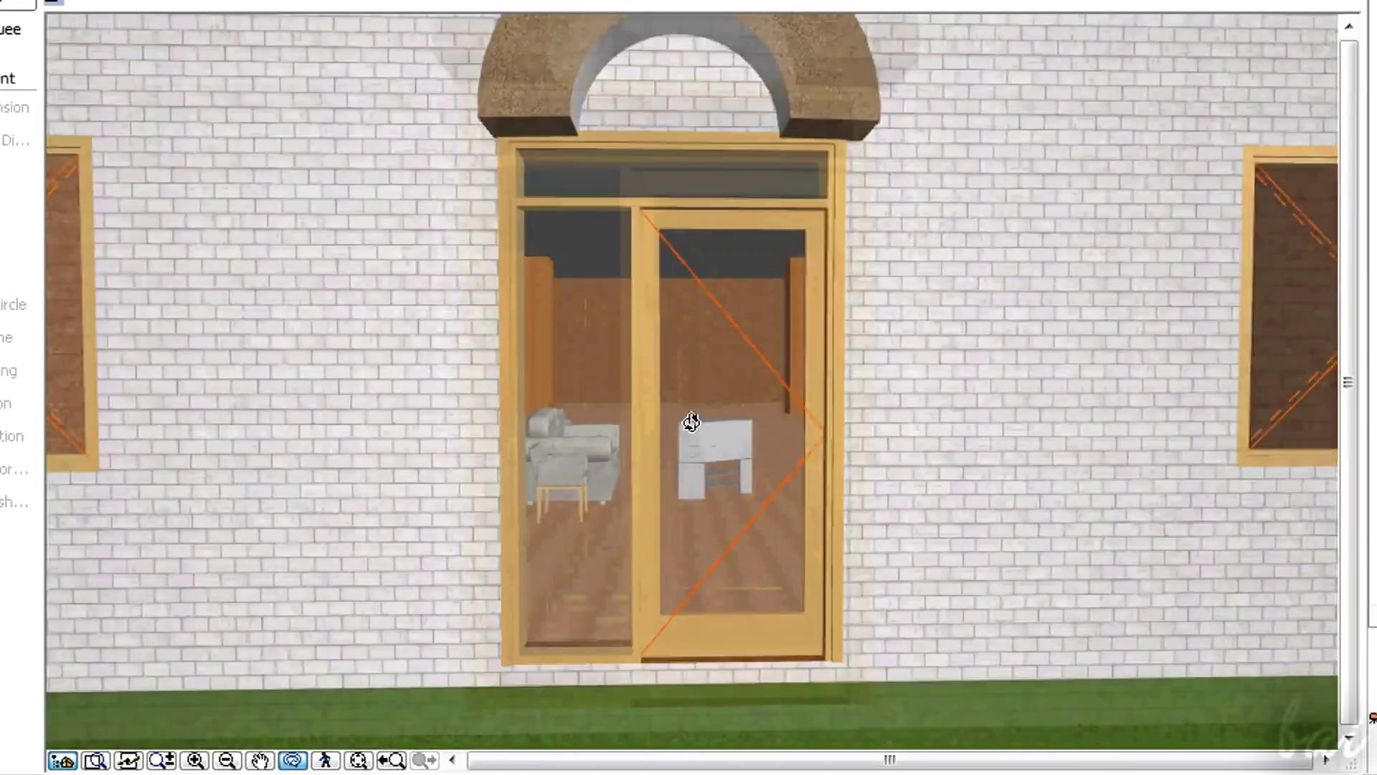
{"action": "scroll", "coordinate": [690, 421], "scroll_direction": "up", "scroll_amount": 10}
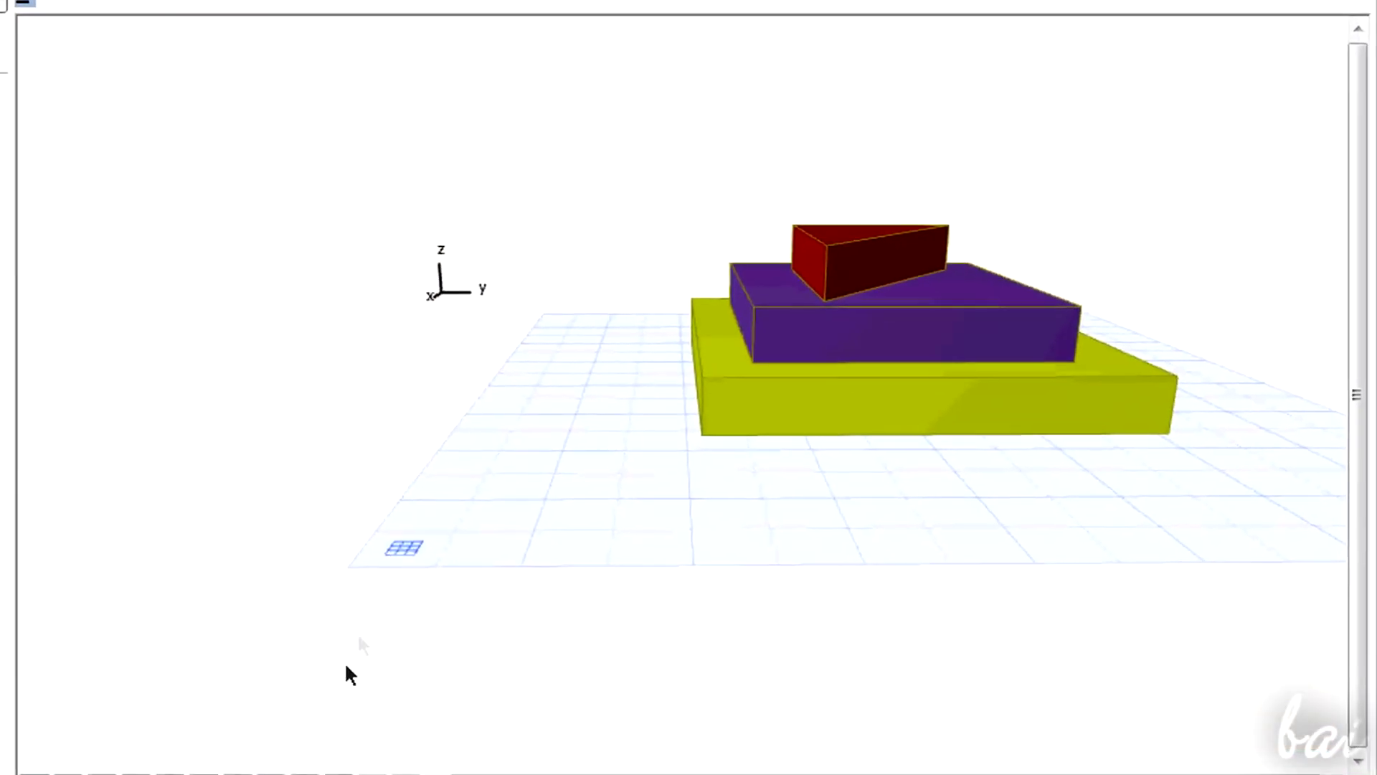
Orbit the stacked blocks so the red wedge faces forward, then select the North Elevation marker on the plan.
{"action": "left_click_drag", "start_coordinate": [1051, 356], "coordinate": [754, 452]}
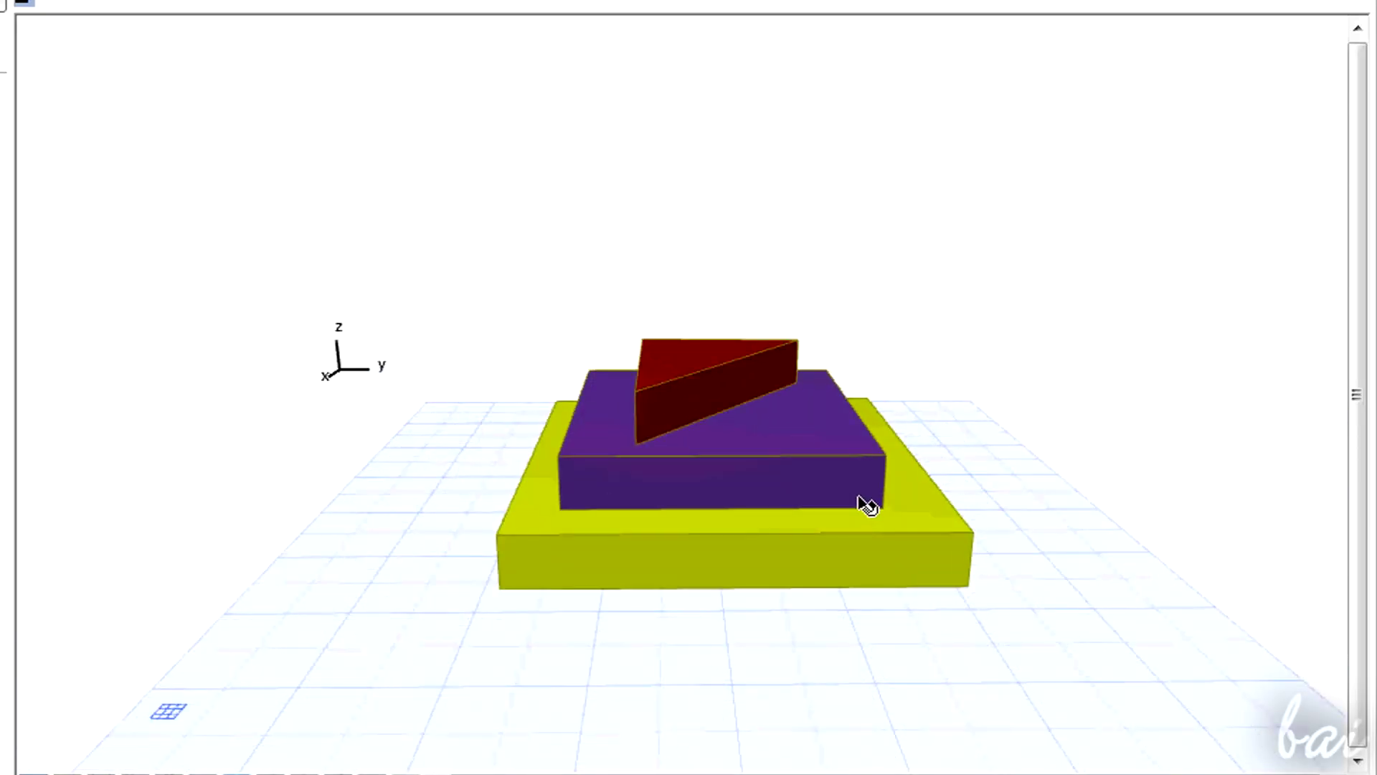
{"action": "scroll", "coordinate": [861, 513], "scroll_direction": "up", "scroll_amount": 3}
{"action": "scroll", "coordinate": [856, 524], "scroll_direction": "up", "scroll_amount": 3}
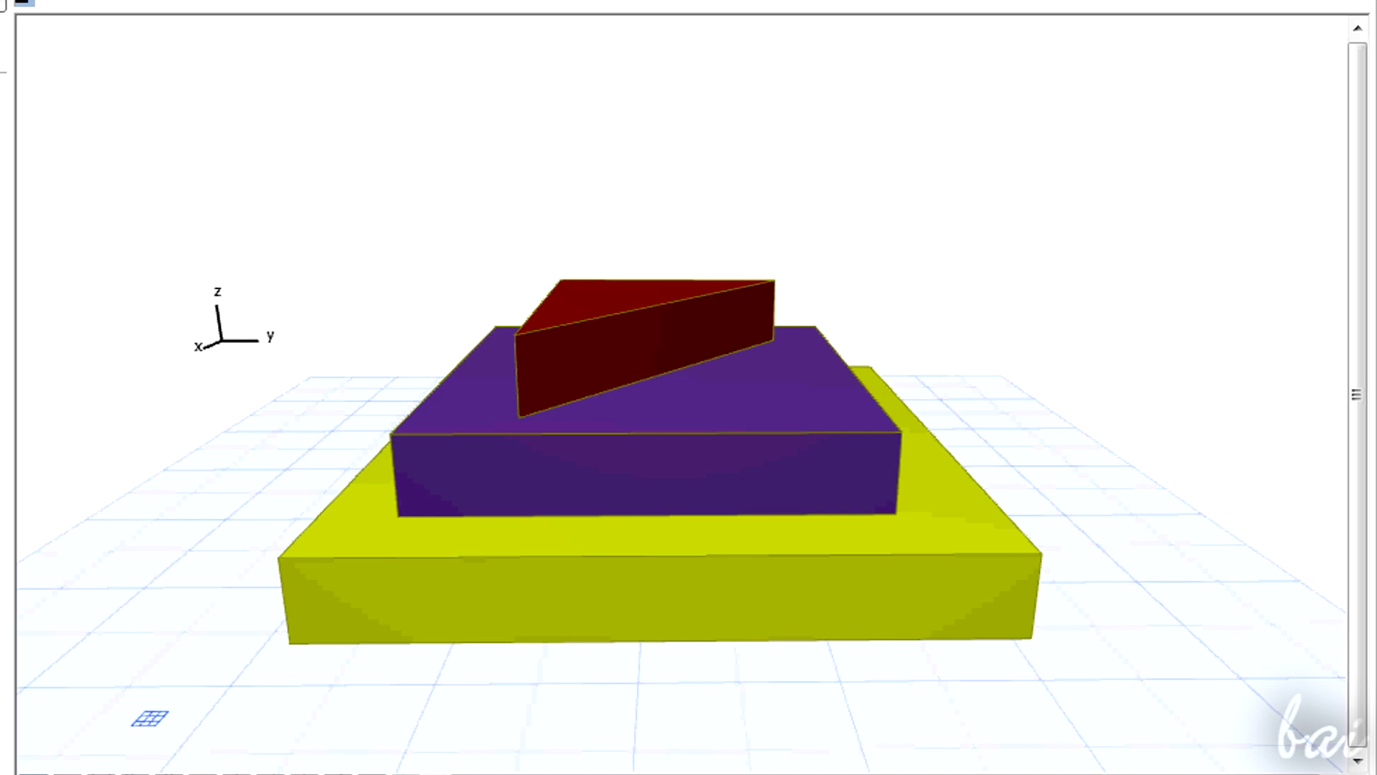
{"action": "left_click_drag", "start_coordinate": [695, 373], "coordinate": [884, 439]}
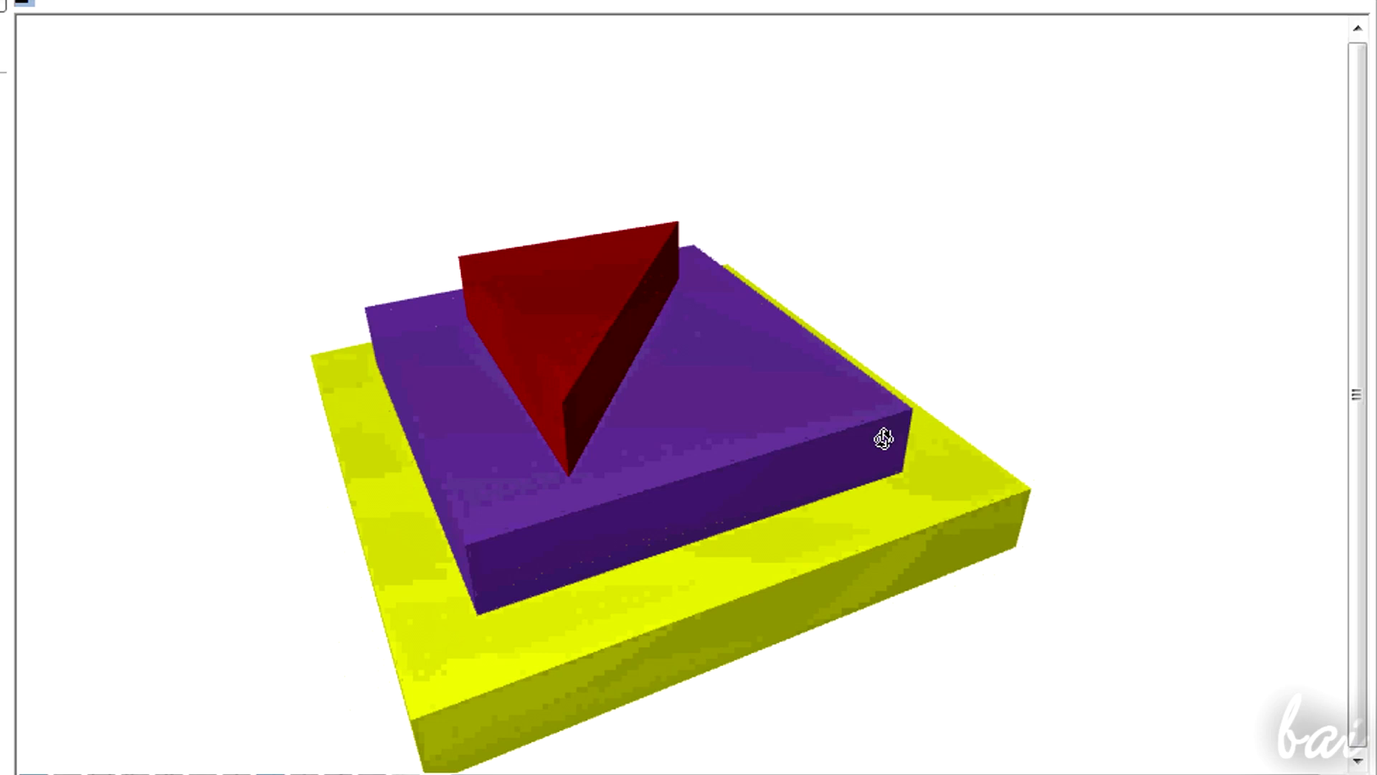
{"action": "scroll", "coordinate": [884, 438], "scroll_direction": "down", "scroll_amount": 2}
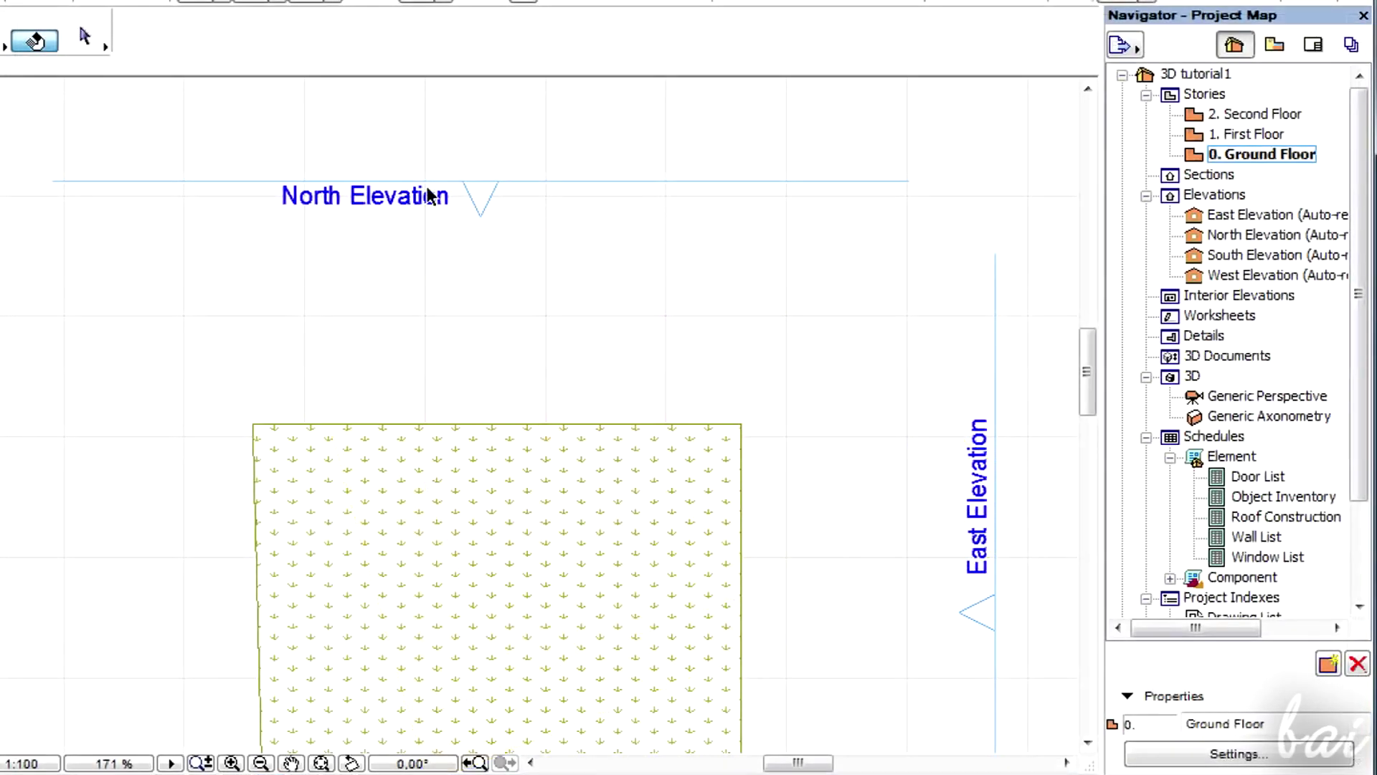
{"action": "left_click", "coordinate": [481, 188]}
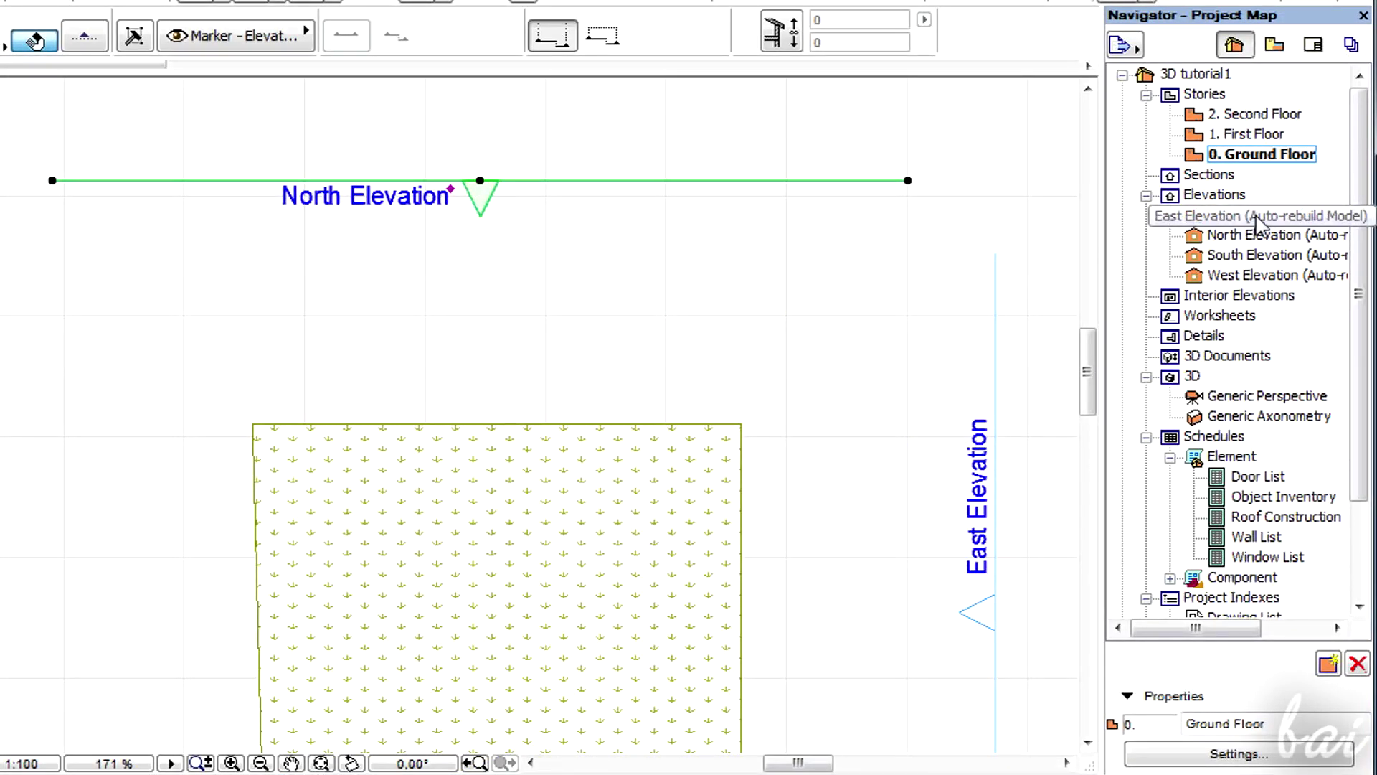
{"action": "double_click", "coordinate": [1254, 240]}
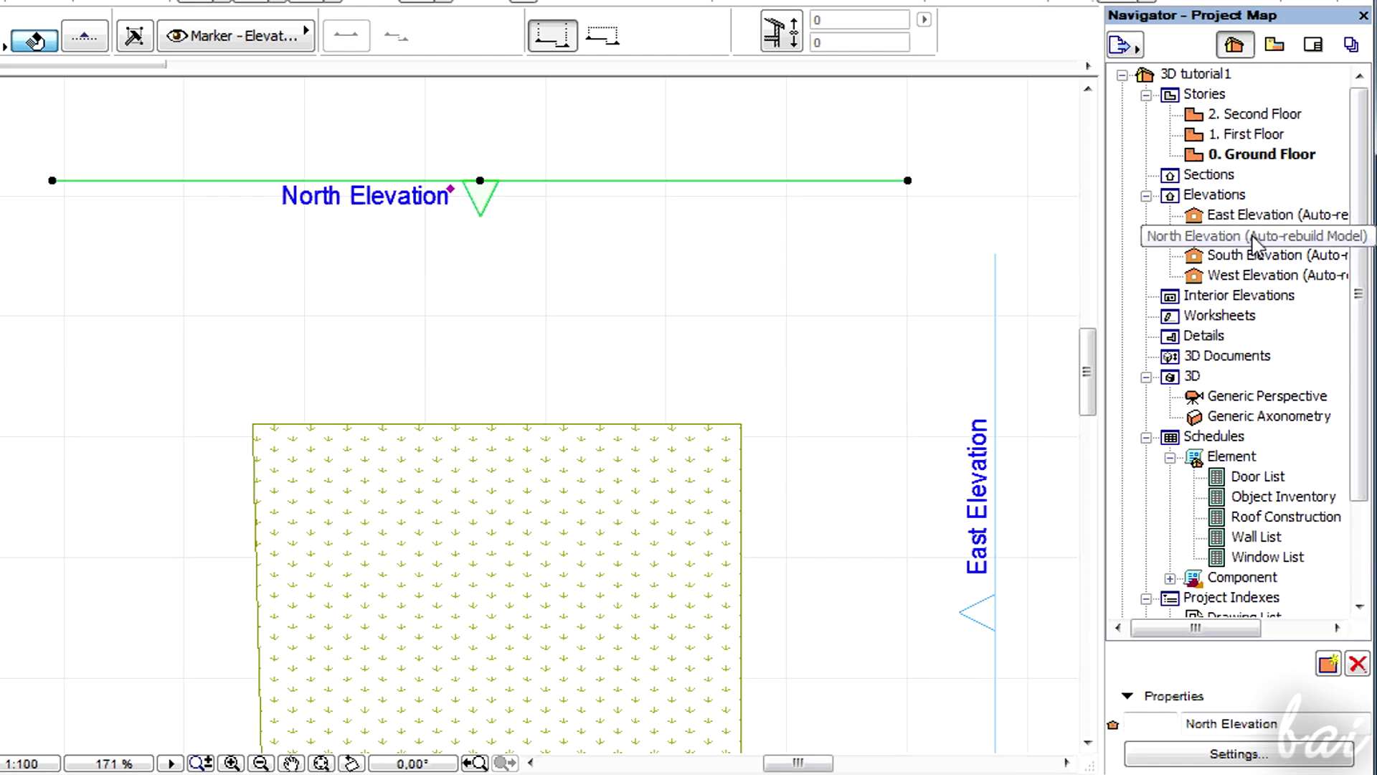
{"action": "mouse_move", "coordinate": [534, 763]}
{"action": "left_mouse_down"}
{"action": "mouse_move", "coordinate": [584, 763]}
{"action": "mouse_move", "coordinate": [474, 767]}
{"action": "mouse_move", "coordinate": [556, 767]}
{"action": "mouse_move", "coordinate": [497, 767]}
{"action": "mouse_move", "coordinate": [526, 766]}
{"action": "left_mouse_up"}
{"action": "scroll", "coordinate": [376, 624], "scroll_direction": "up", "scroll_amount": 2}
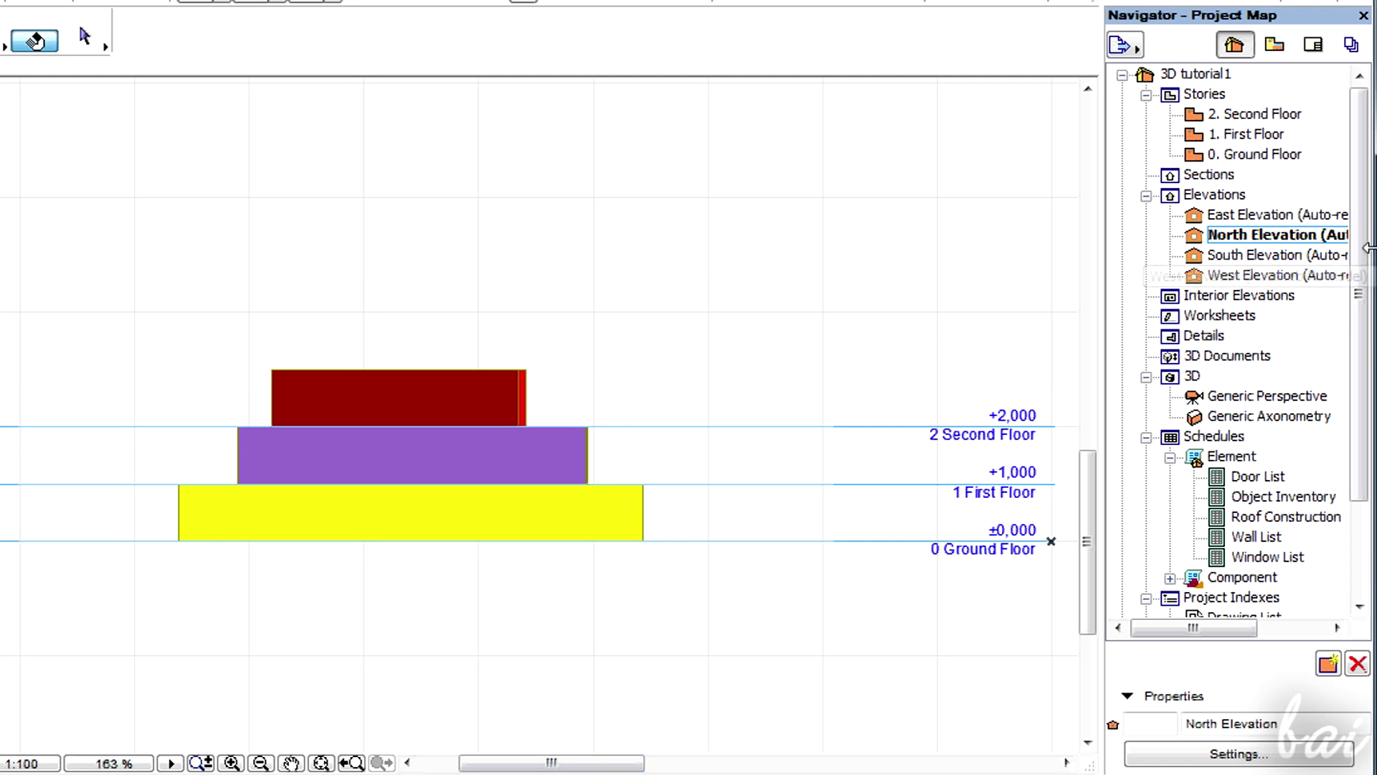
{"action": "double_click", "coordinate": [1261, 264]}
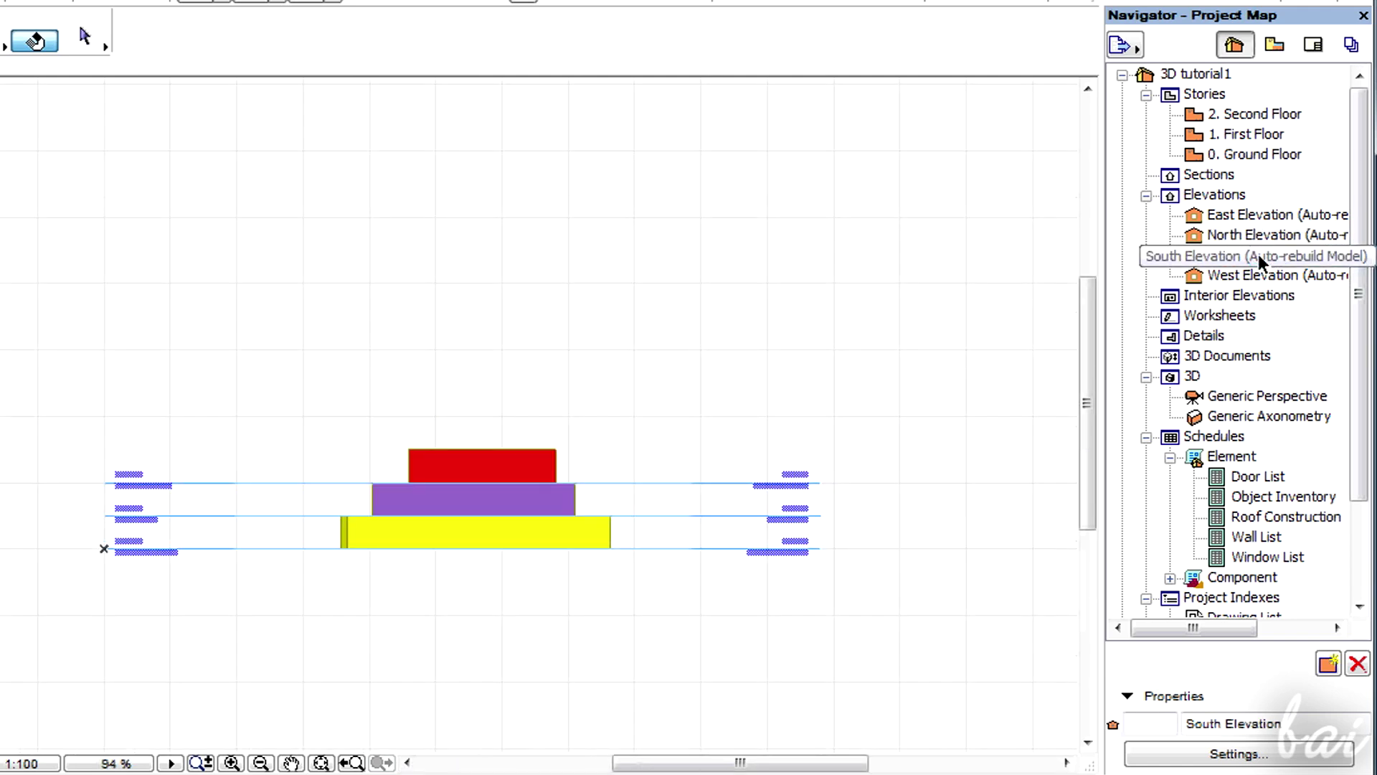
{"action": "double_click", "coordinate": [1259, 276]}
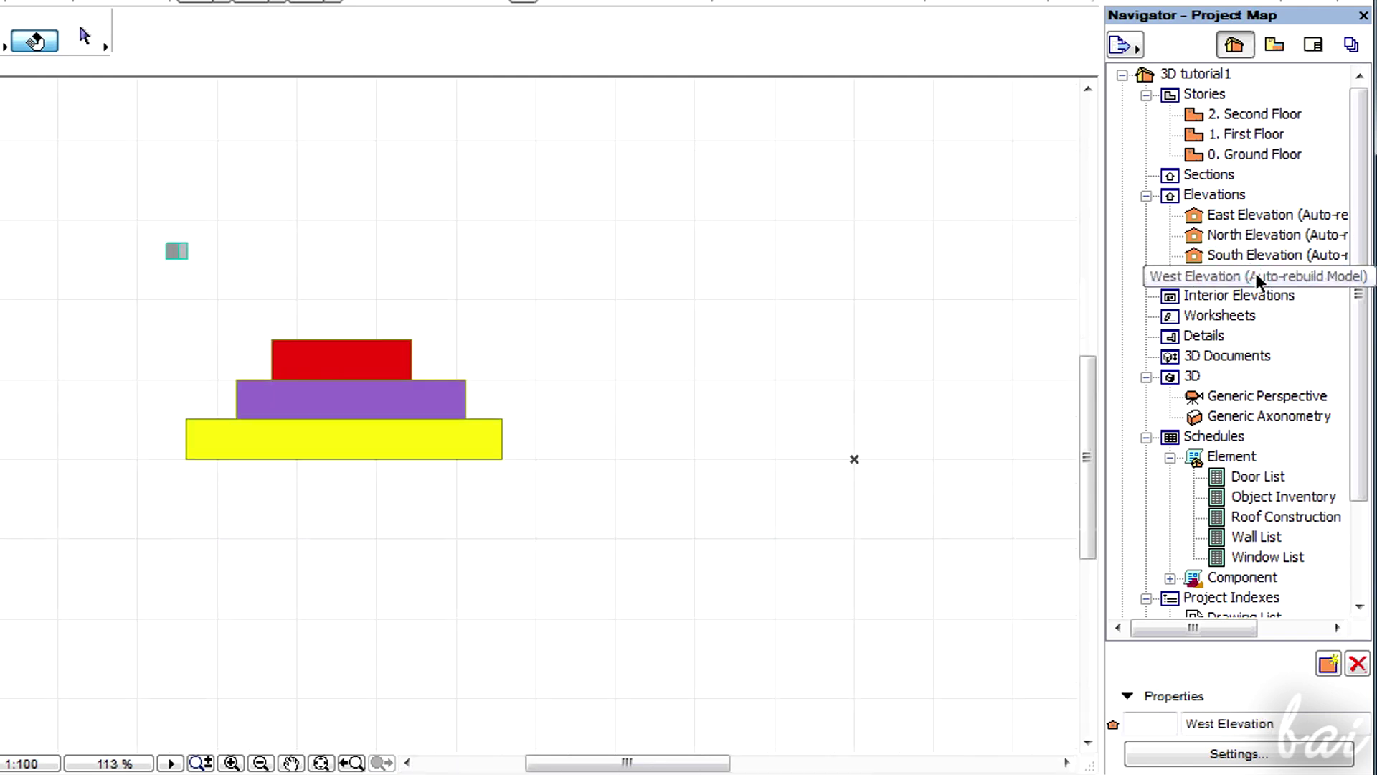
{"action": "double_click", "coordinate": [1264, 215]}
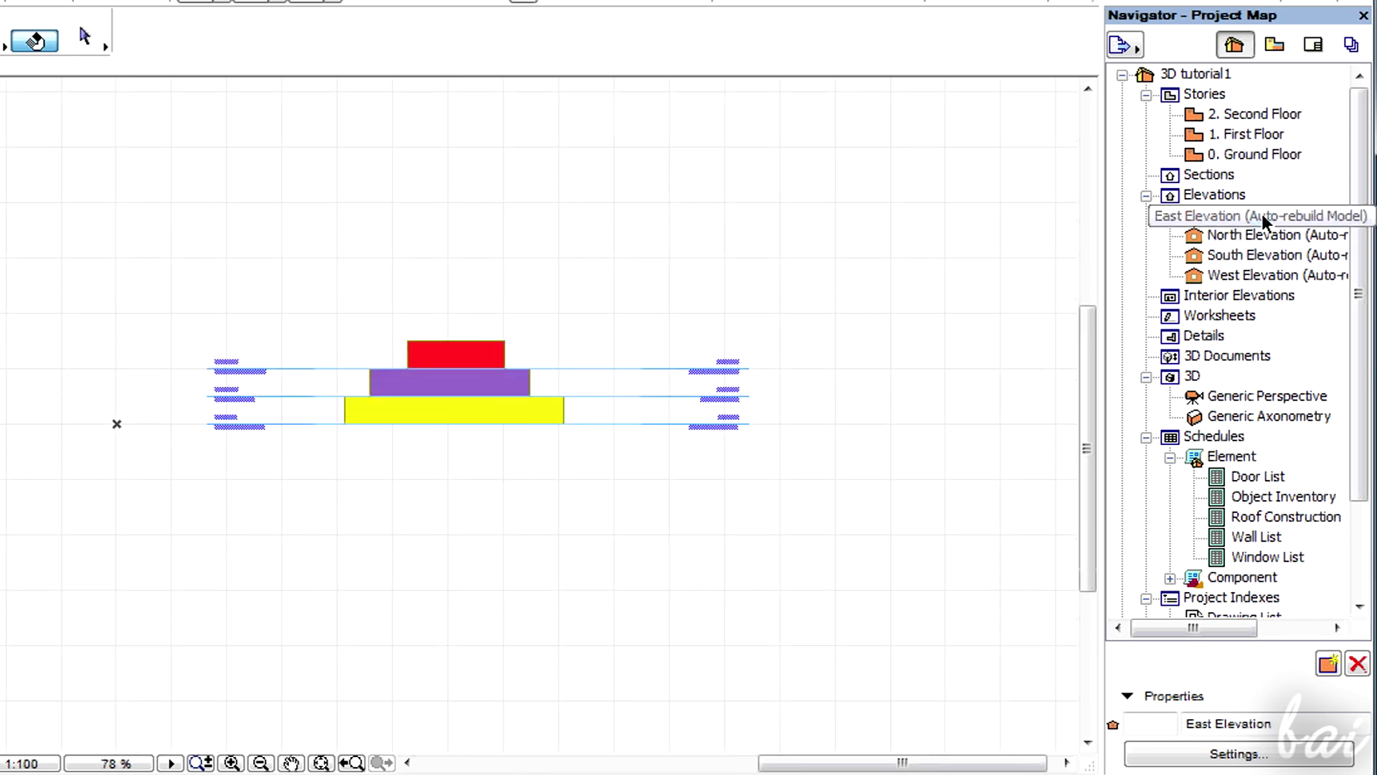
{"action": "double_click", "coordinate": [1234, 154]}
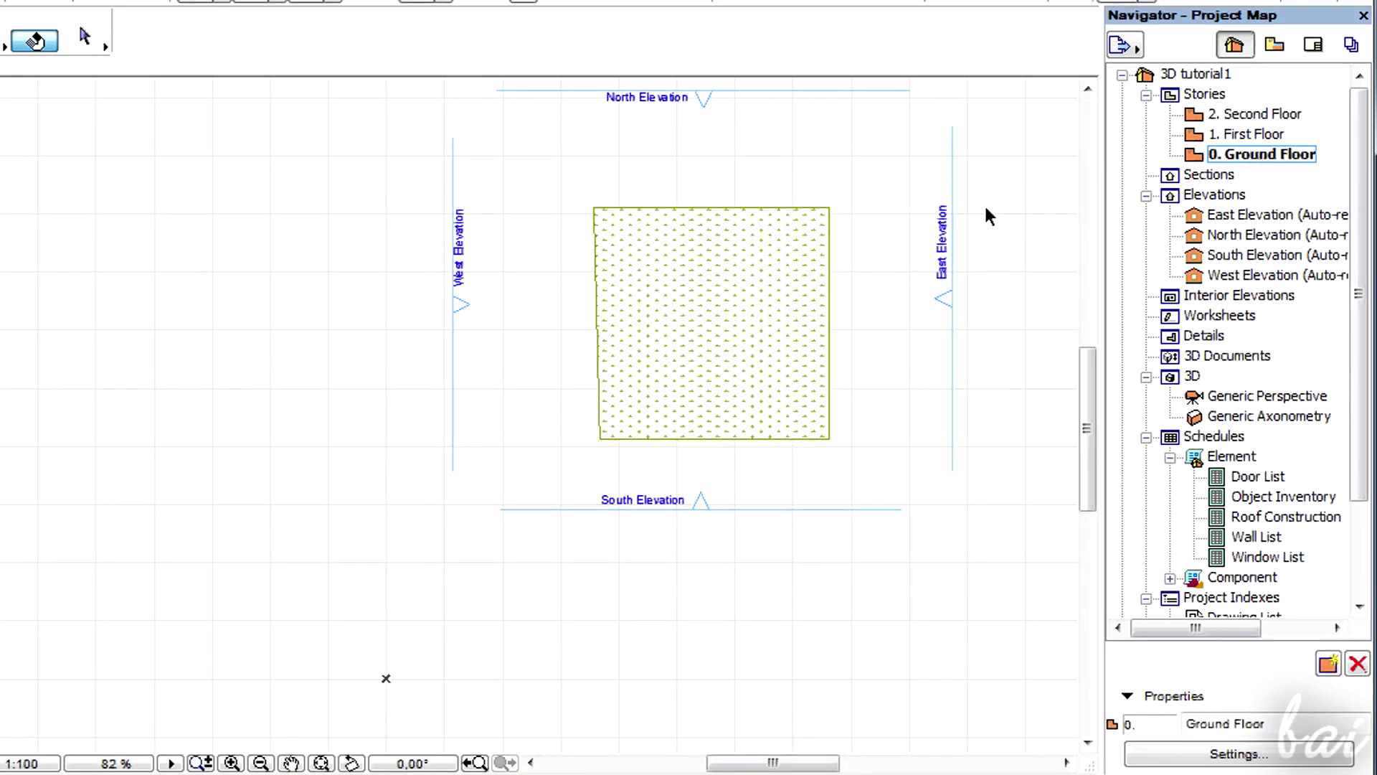
{"action": "scroll", "coordinate": [1026, 251], "scroll_direction": "up", "scroll_amount": 3}
{"action": "scroll", "coordinate": [932, 251], "scroll_direction": "down", "scroll_amount": 3}
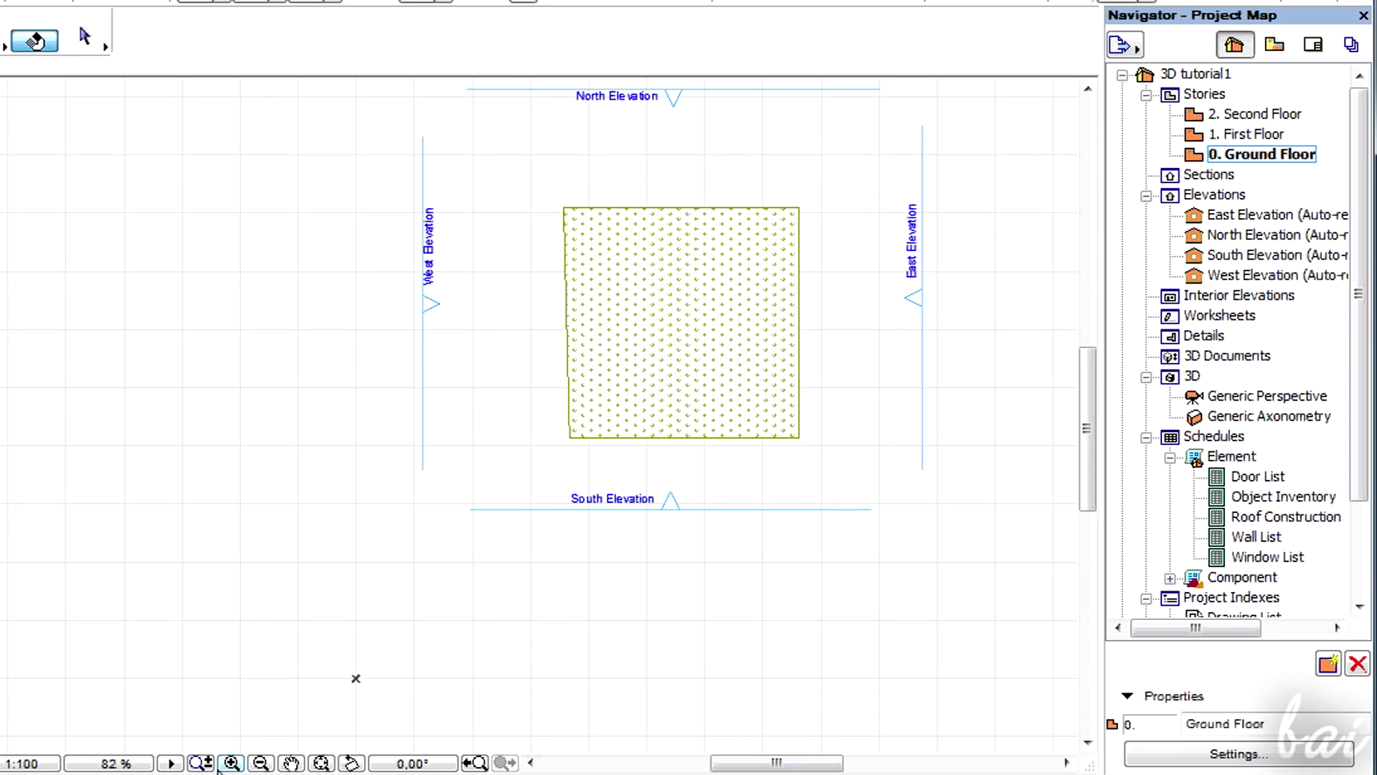
{"action": "left_click_drag", "start_coordinate": [861, 291], "coordinate": [699, 416]}
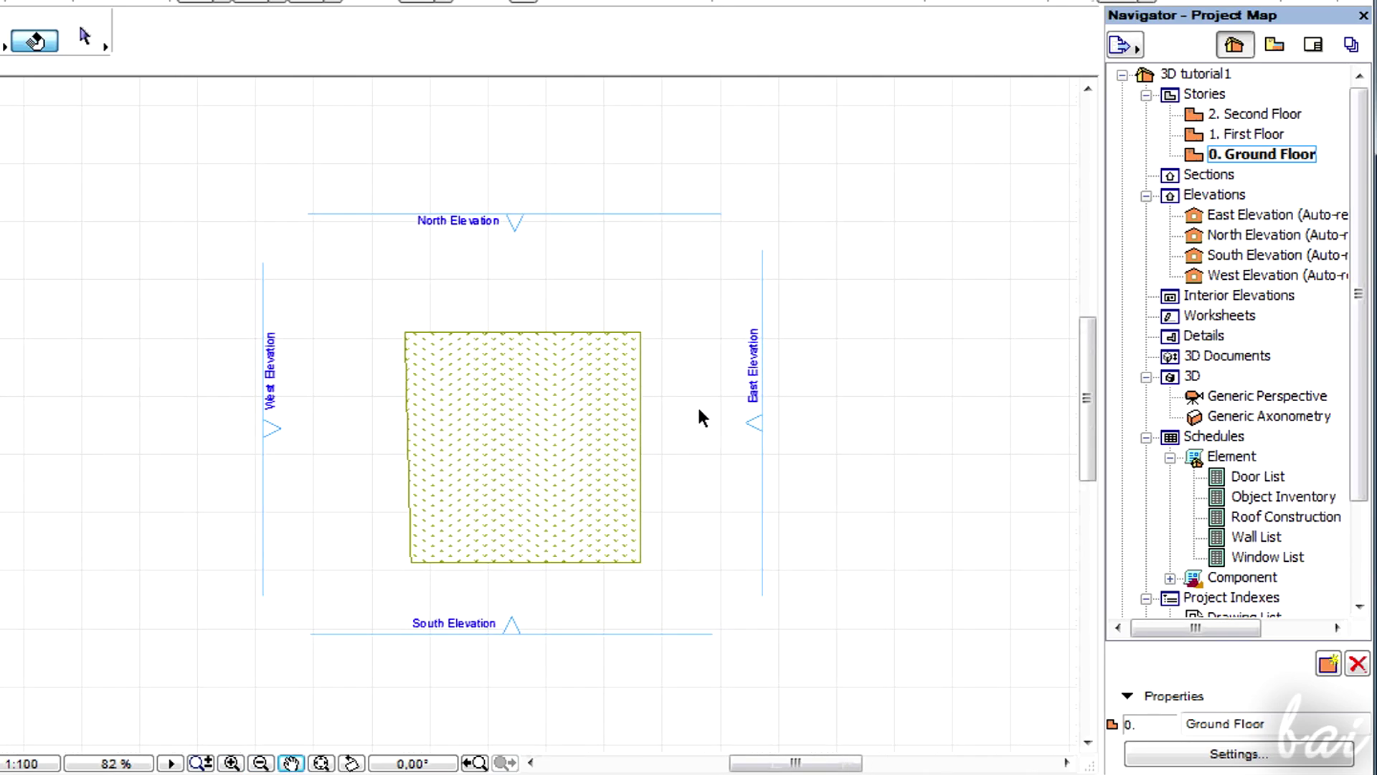
Select the North, East, South and West Elevation markers in turn.
{"action": "left_click", "coordinate": [536, 224]}
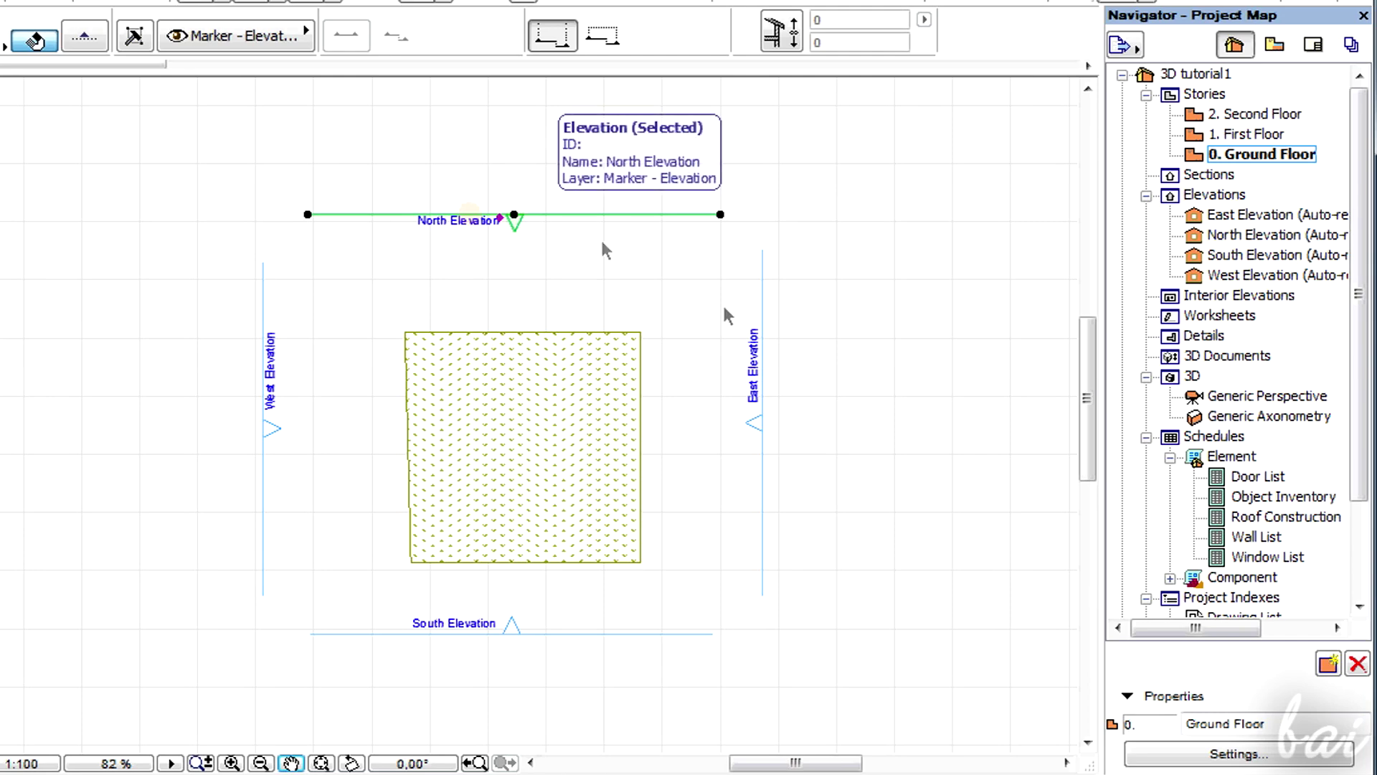
{"action": "left_click", "coordinate": [765, 378]}
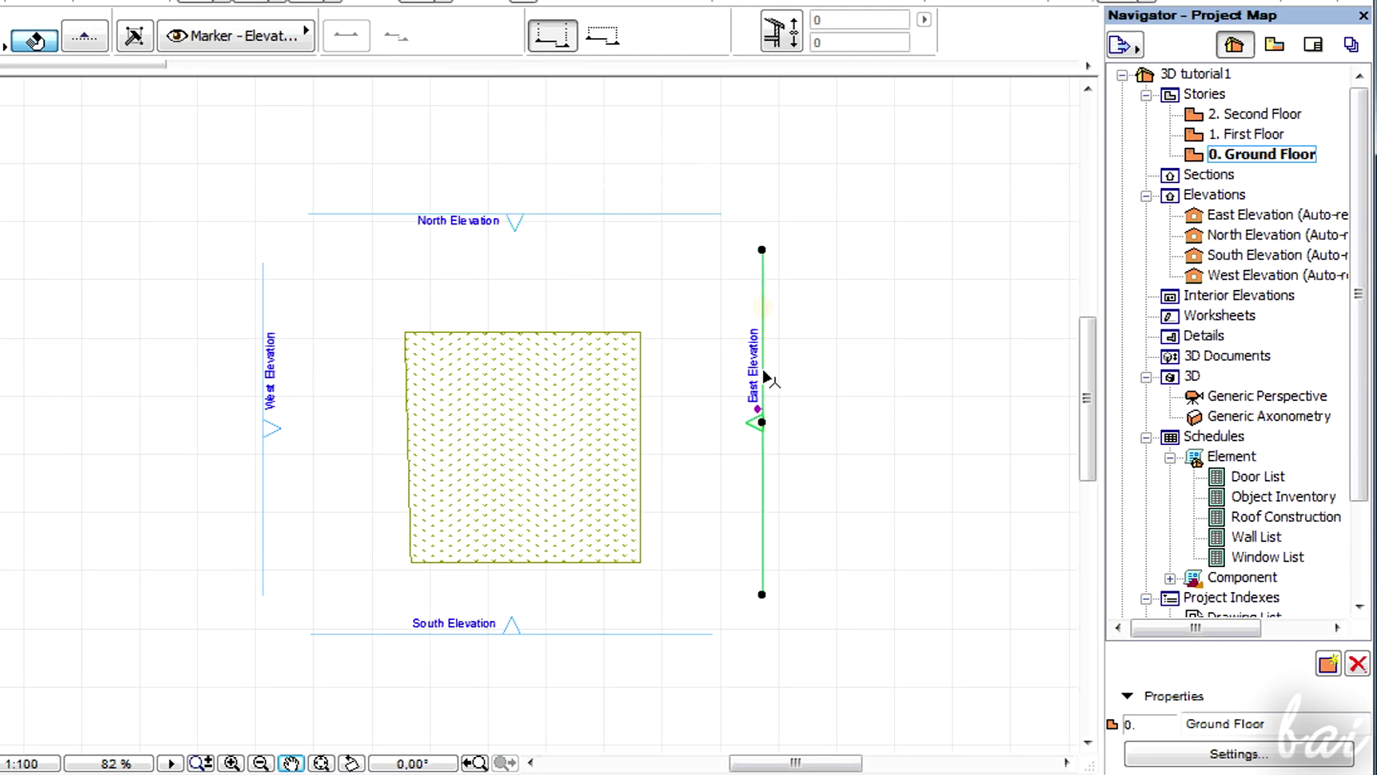
{"action": "left_click", "coordinate": [468, 634]}
{"action": "left_click", "coordinate": [276, 407]}
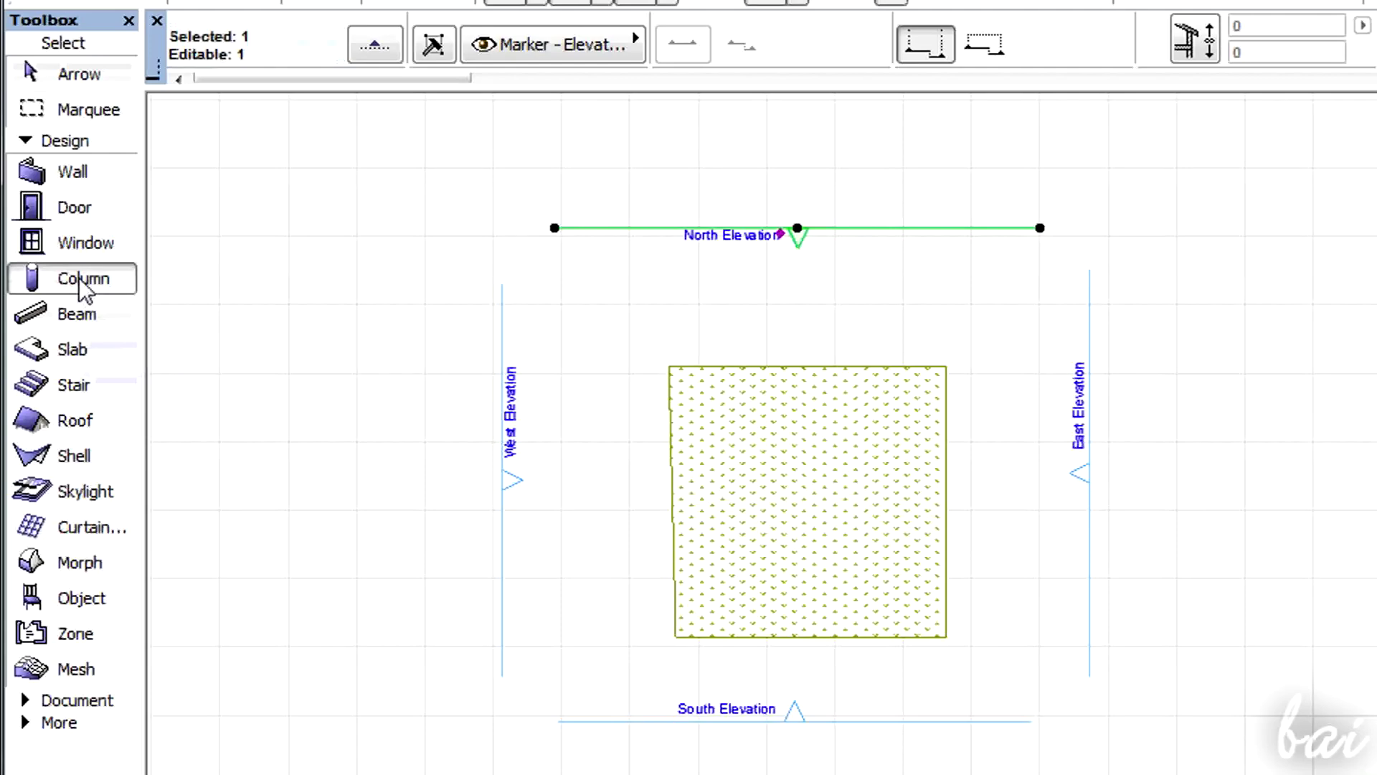
{"action": "scroll", "coordinate": [799, 298], "scroll_direction": "up", "scroll_amount": 2}
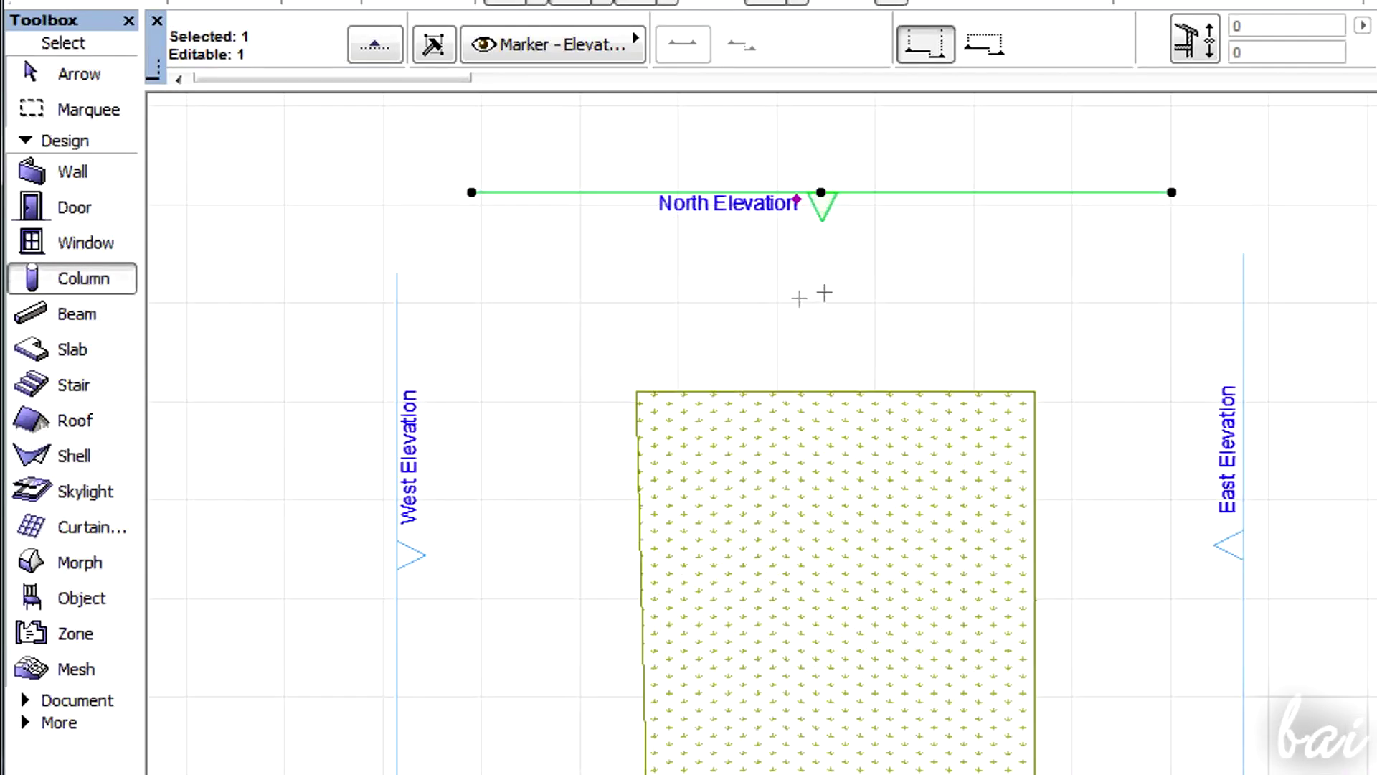
Place a small column on the plan and select the North Elevation marker.
{"action": "left_click", "coordinate": [68, 71]}
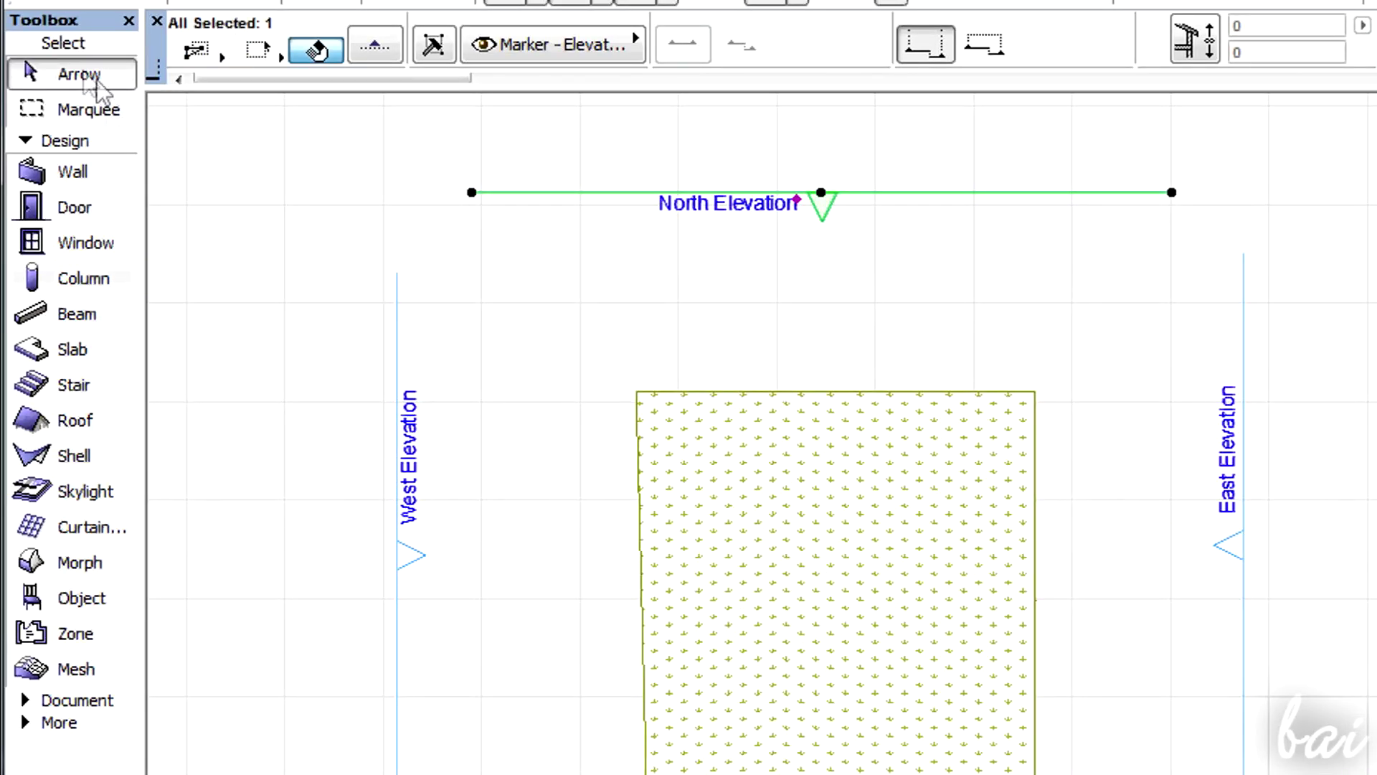
{"action": "key", "text": "Escape"}
{"action": "left_click", "coordinate": [83, 278]}
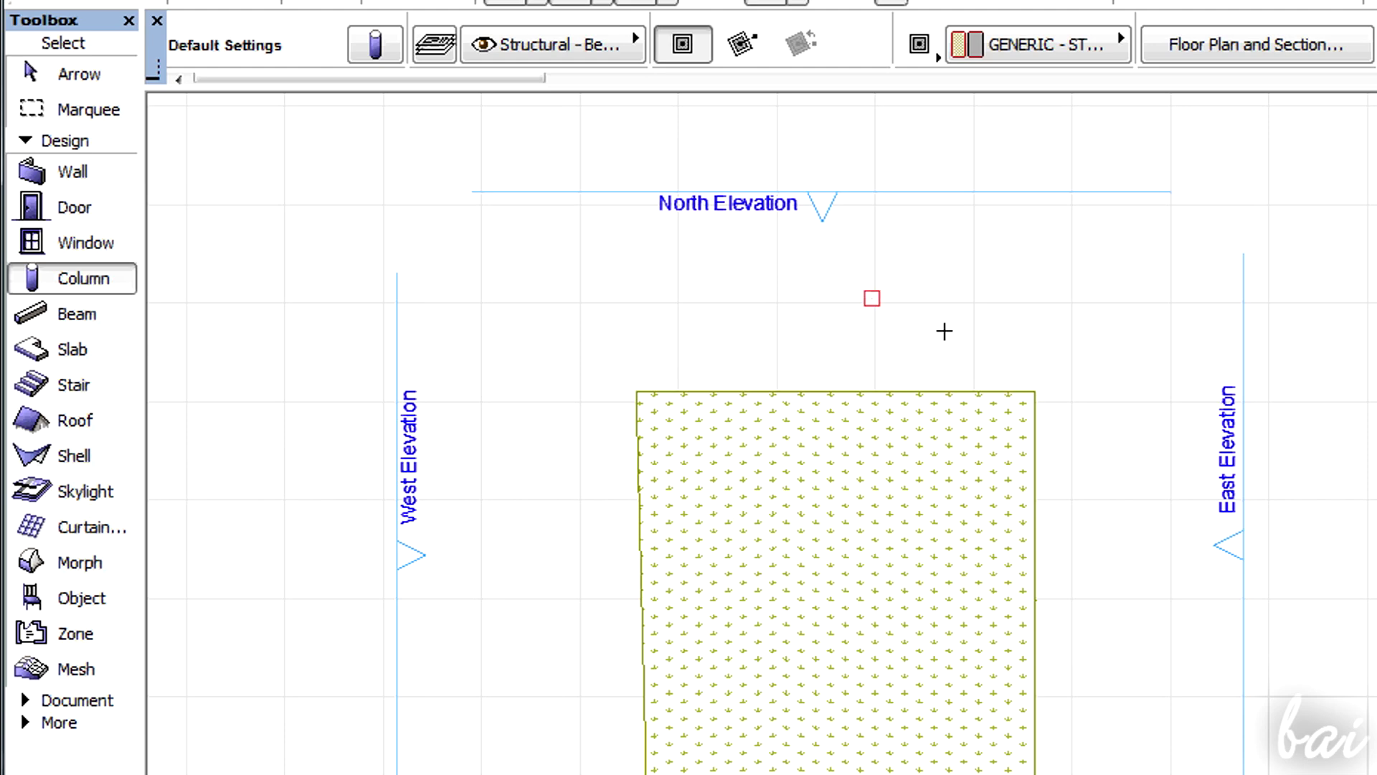
{"action": "left_click", "coordinate": [67, 74]}
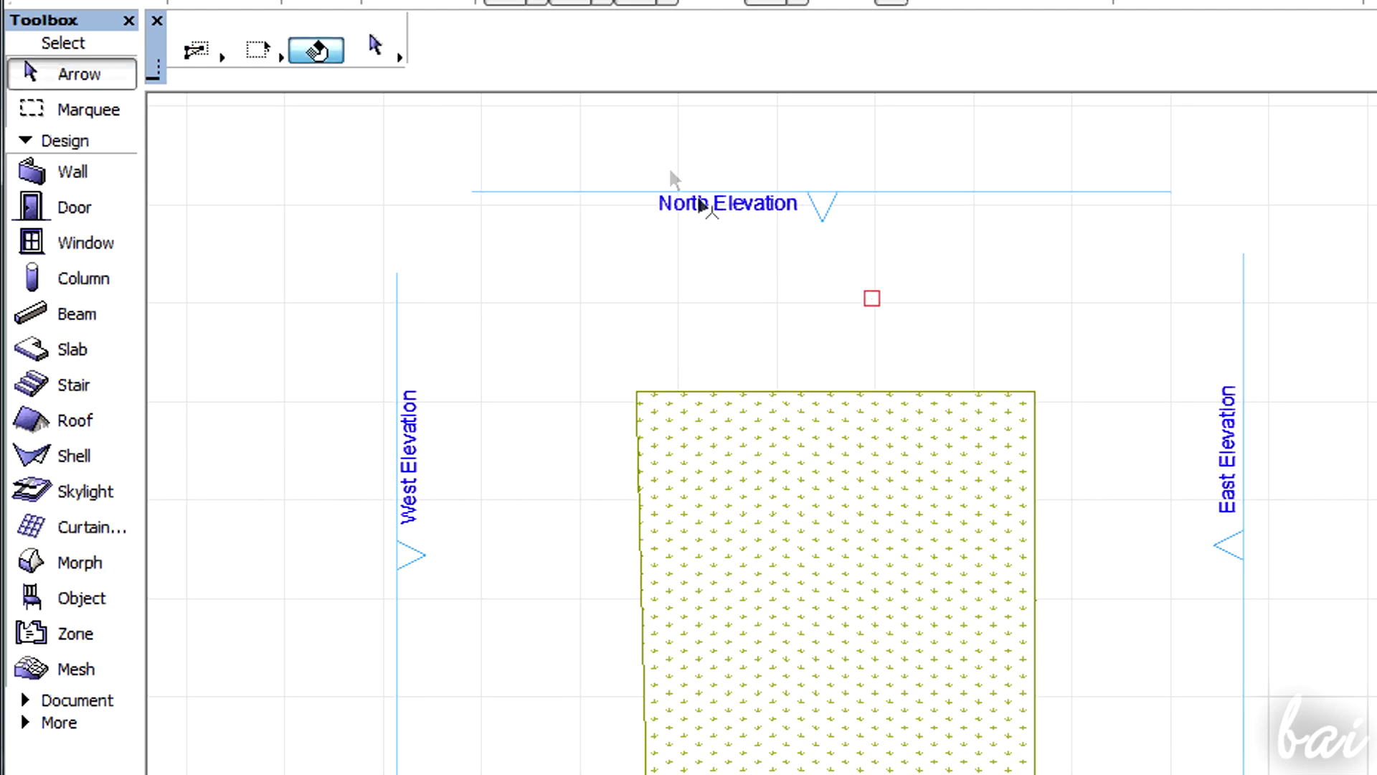
{"action": "left_click", "coordinate": [825, 202]}
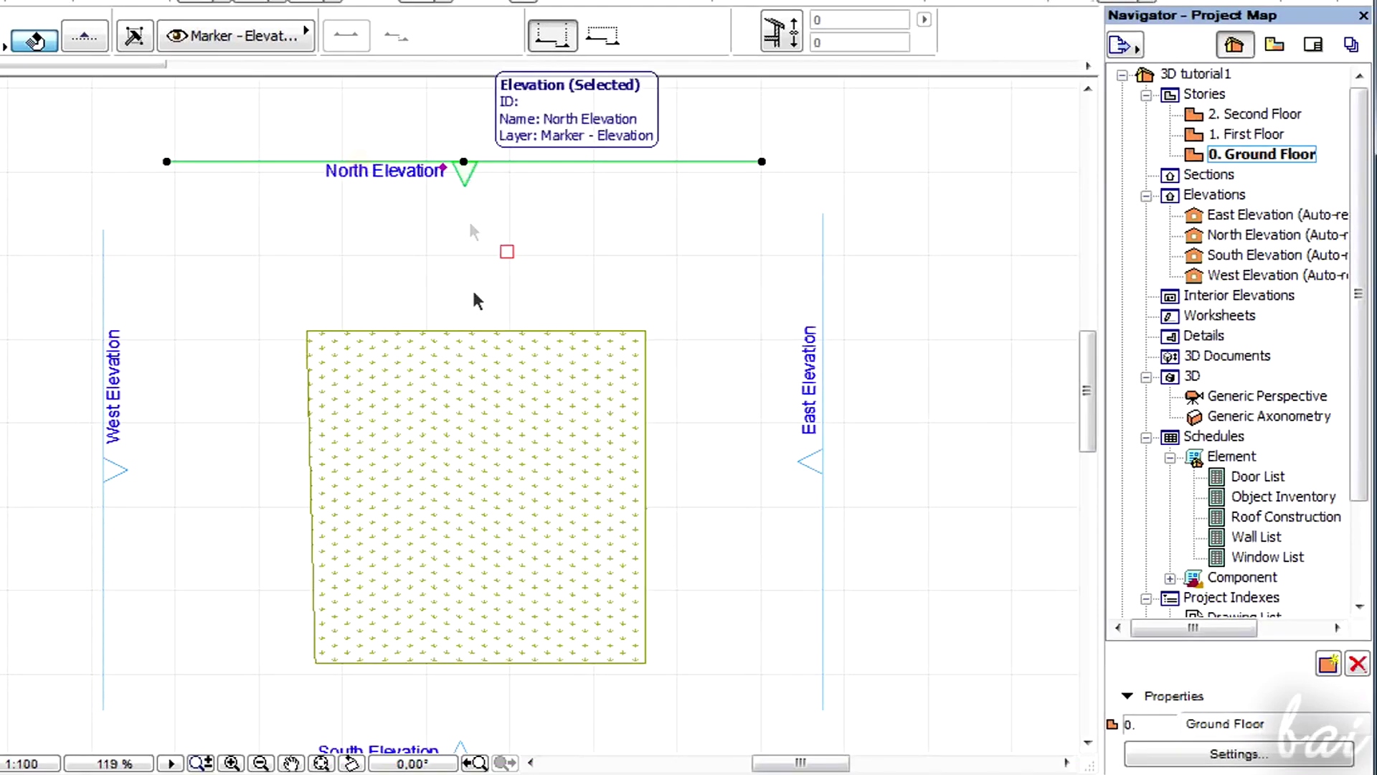
Step through the North, South, West and East Elevations from the Project Map, ending on South.
{"action": "double_click", "coordinate": [1250, 243]}
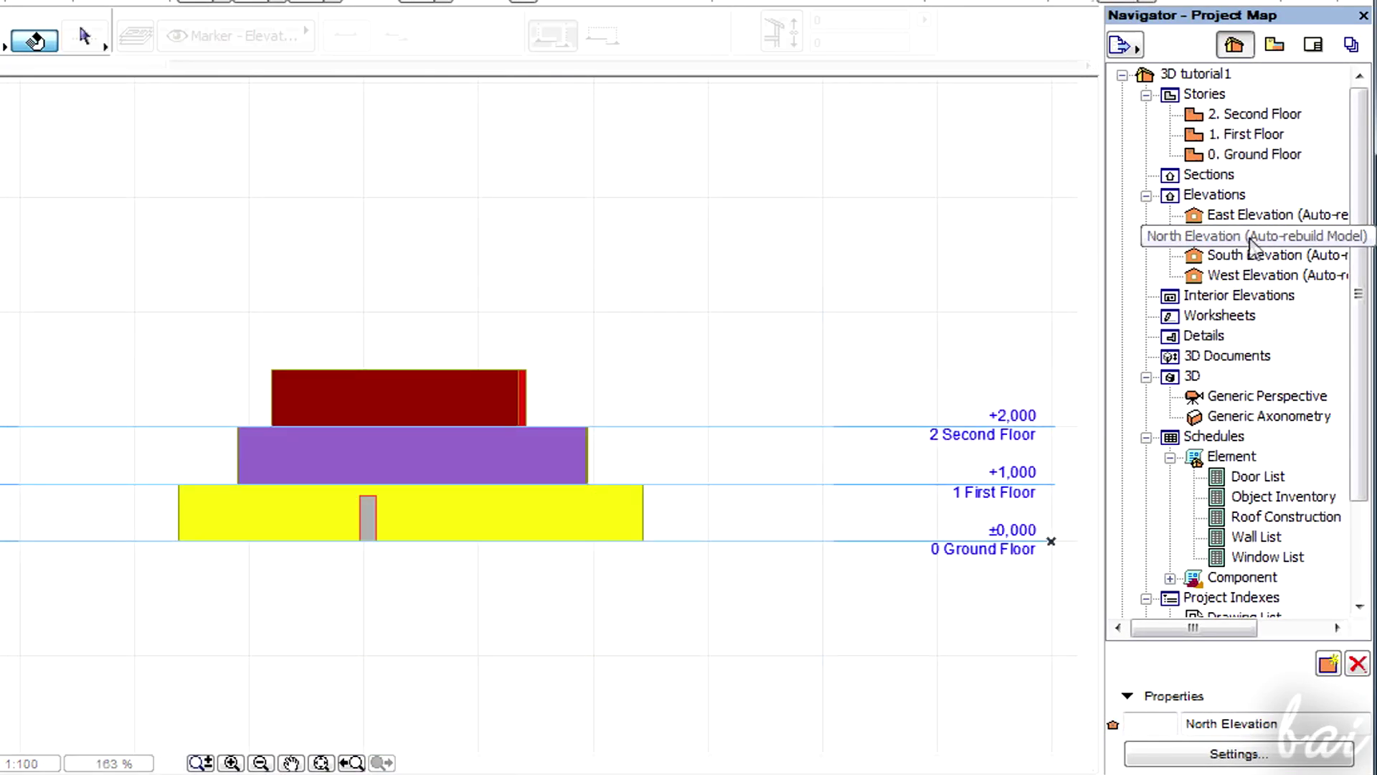
{"action": "scroll", "coordinate": [337, 606], "scroll_direction": "up", "scroll_amount": 2}
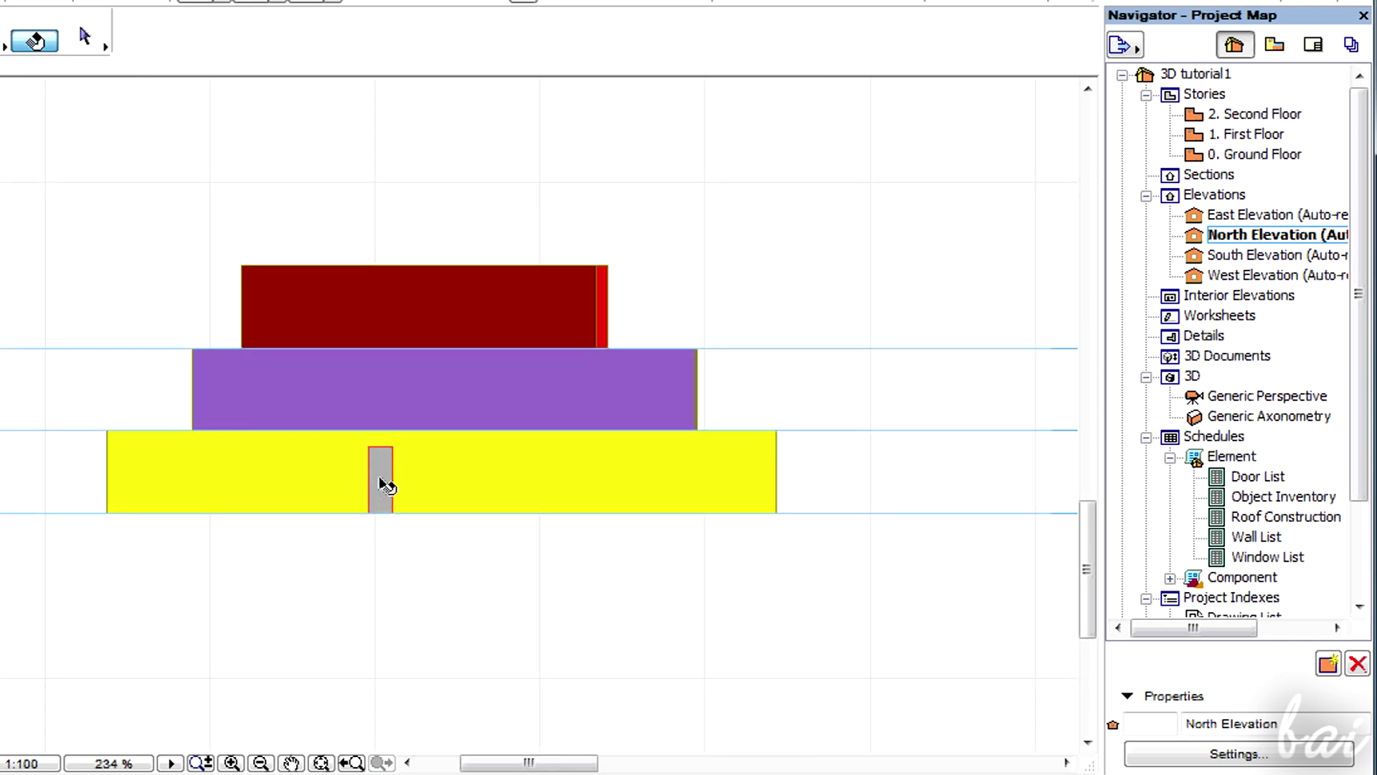
{"action": "scroll", "coordinate": [424, 548], "scroll_direction": "down", "scroll_amount": 2}
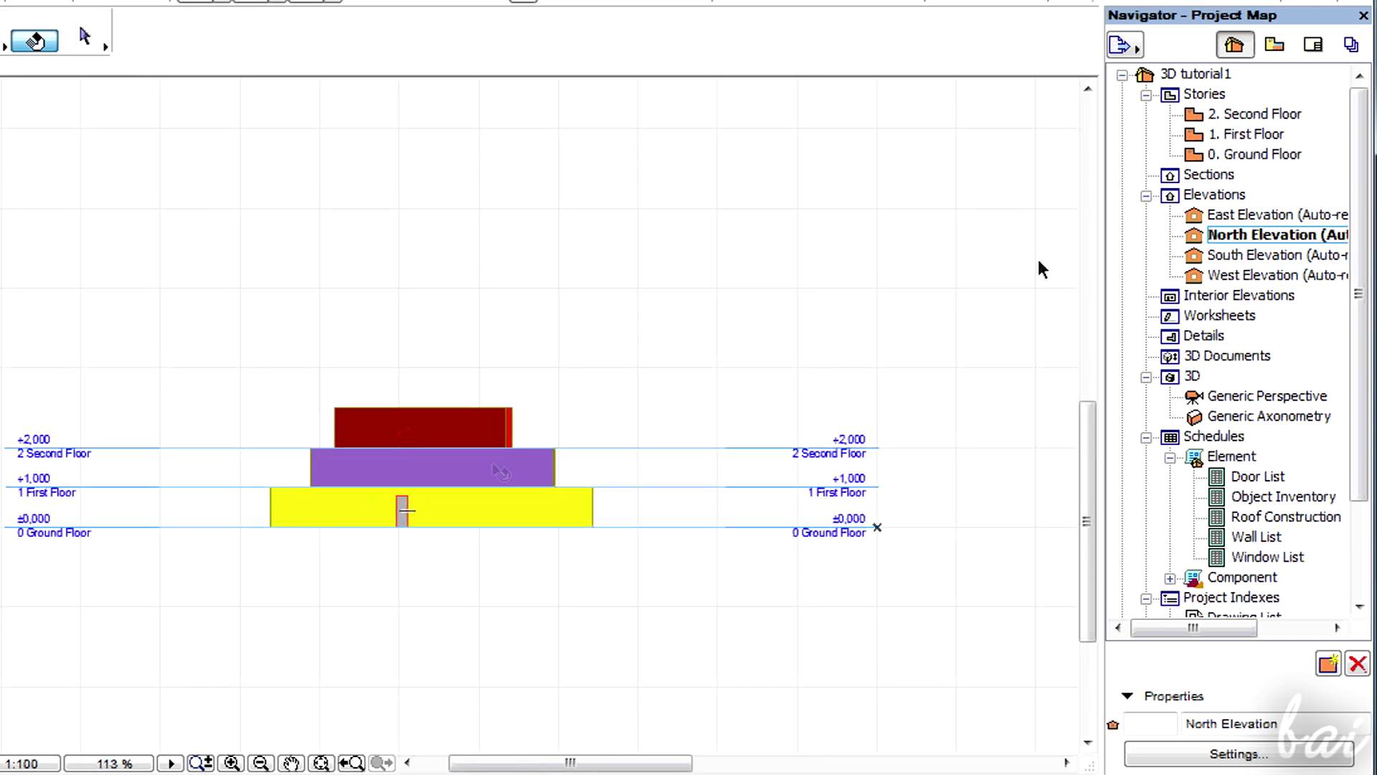
{"action": "double_click", "coordinate": [1302, 256]}
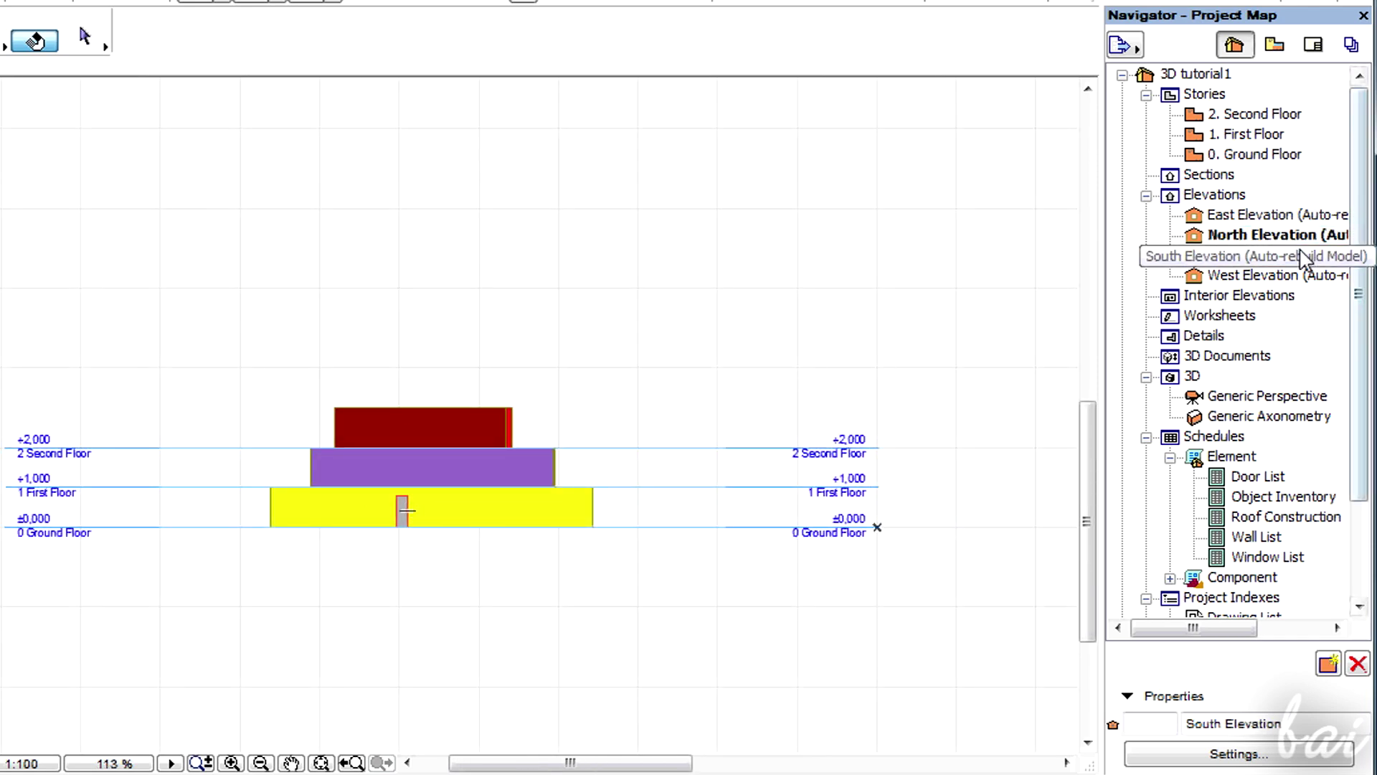
{"action": "double_click", "coordinate": [1288, 275]}
{"action": "double_click", "coordinate": [1287, 218]}
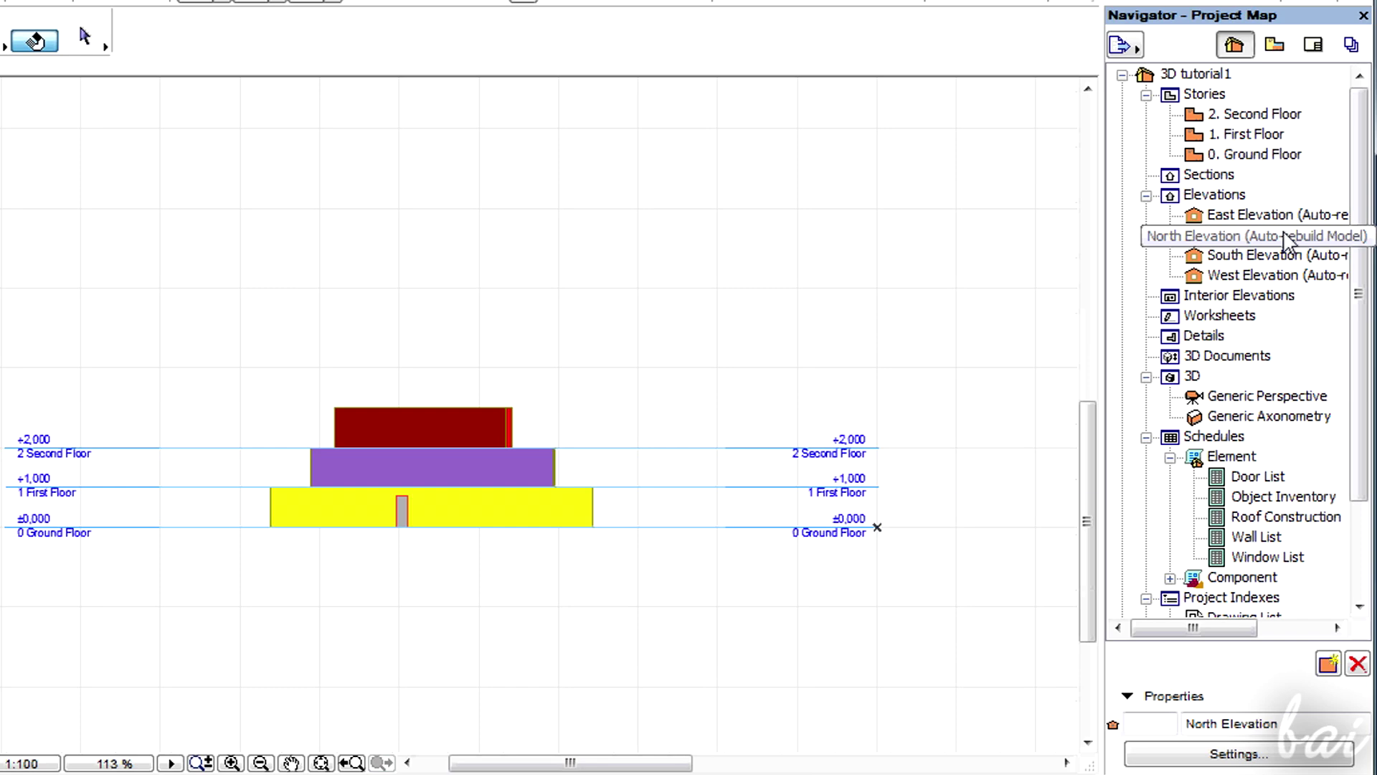
{"action": "double_click", "coordinate": [1284, 257]}
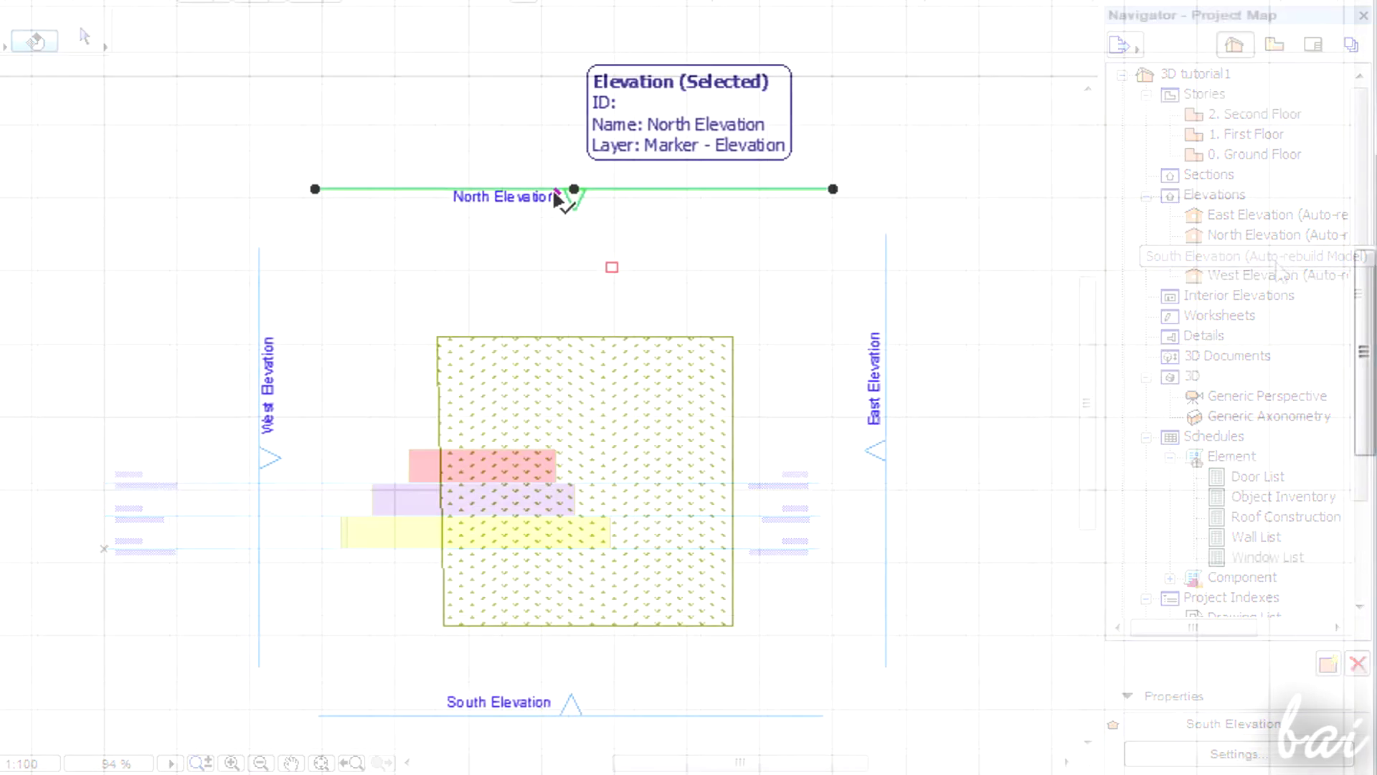
Copy the North Elevation marker and paste the copy above the original.
{"action": "right_click", "coordinate": [560, 203]}
{"action": "key", "text": "Escape"}
{"action": "right_click", "coordinate": [937, 216]}
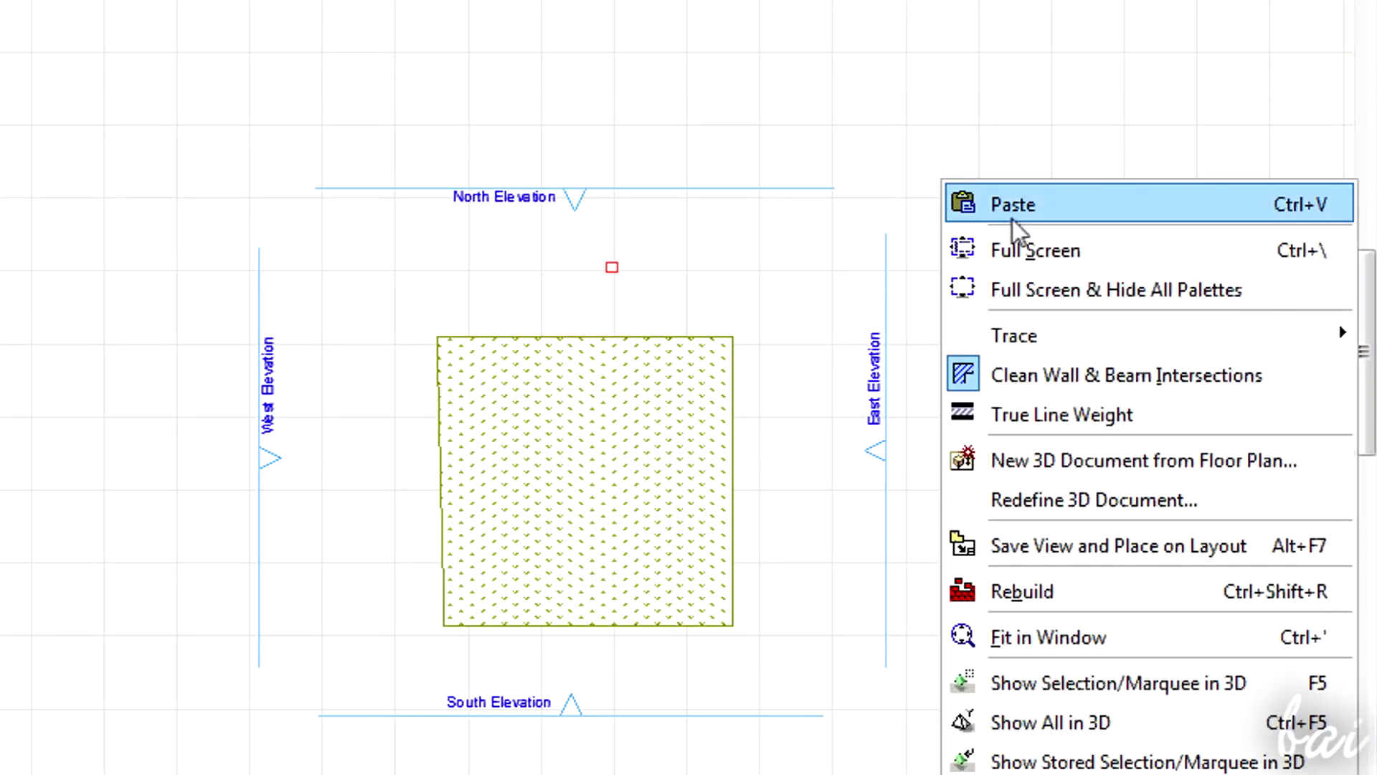
{"action": "left_click", "coordinate": [1013, 205]}
{"action": "left_click", "coordinate": [817, 187]}
{"action": "left_click", "coordinate": [986, 142]}
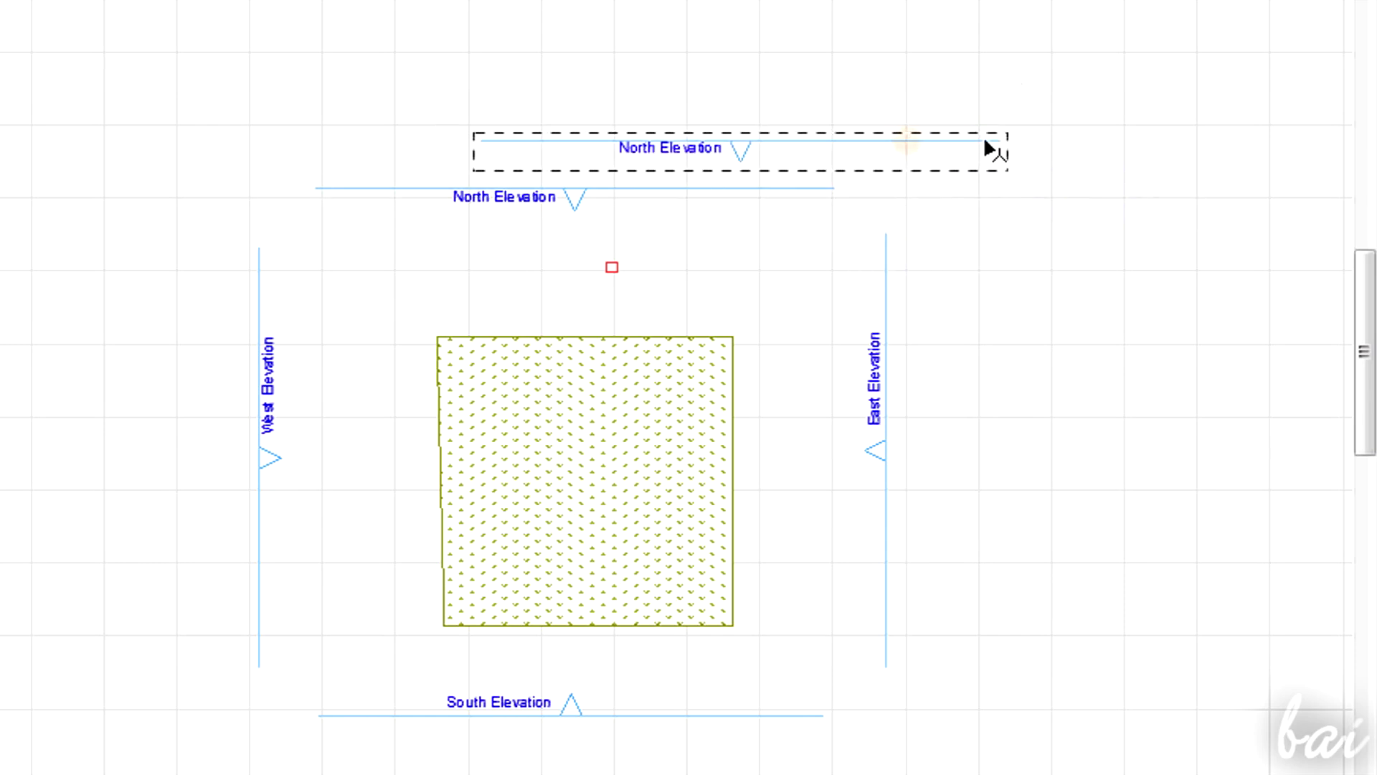
Rotate the pasted marker diagonally and check the resulting 1 North Elevation view.
{"action": "left_click", "coordinate": [624, 144]}
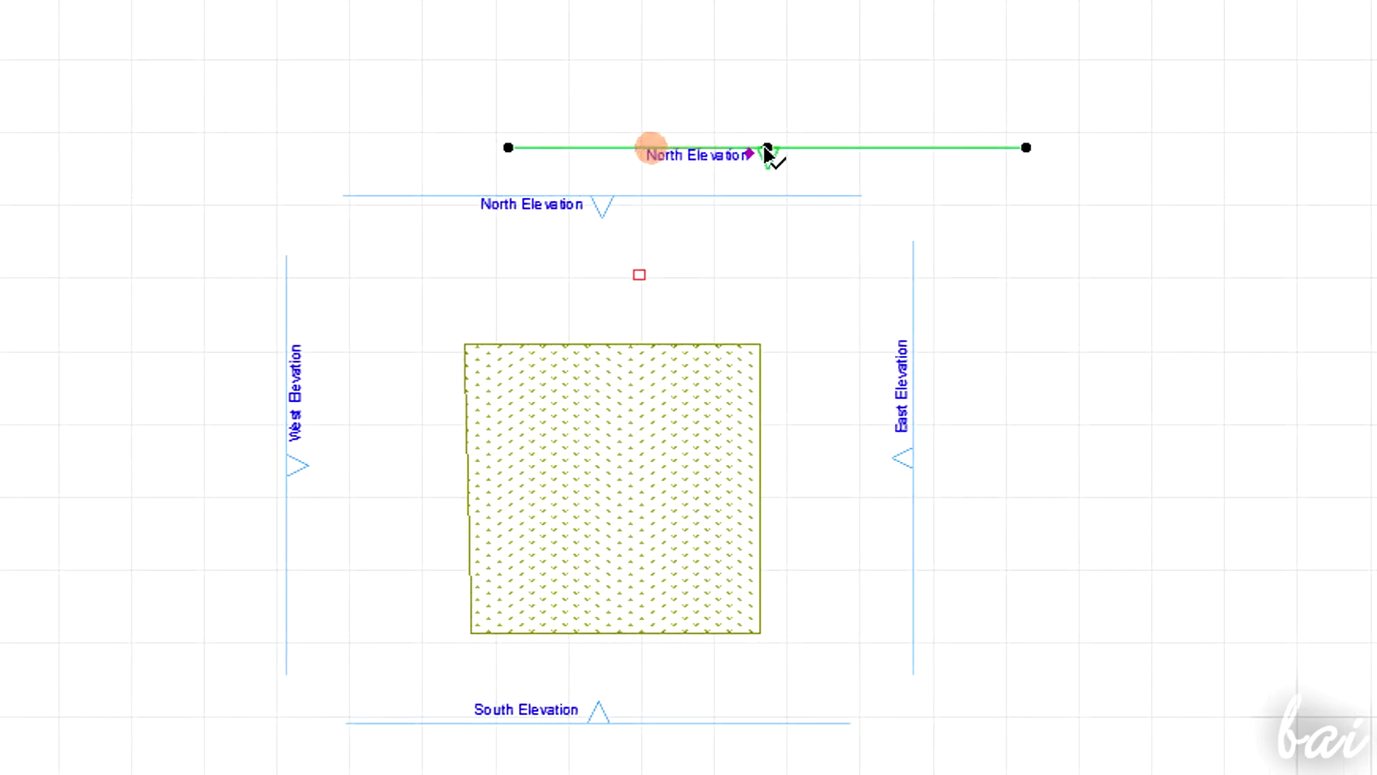
{"action": "left_click", "coordinate": [768, 148]}
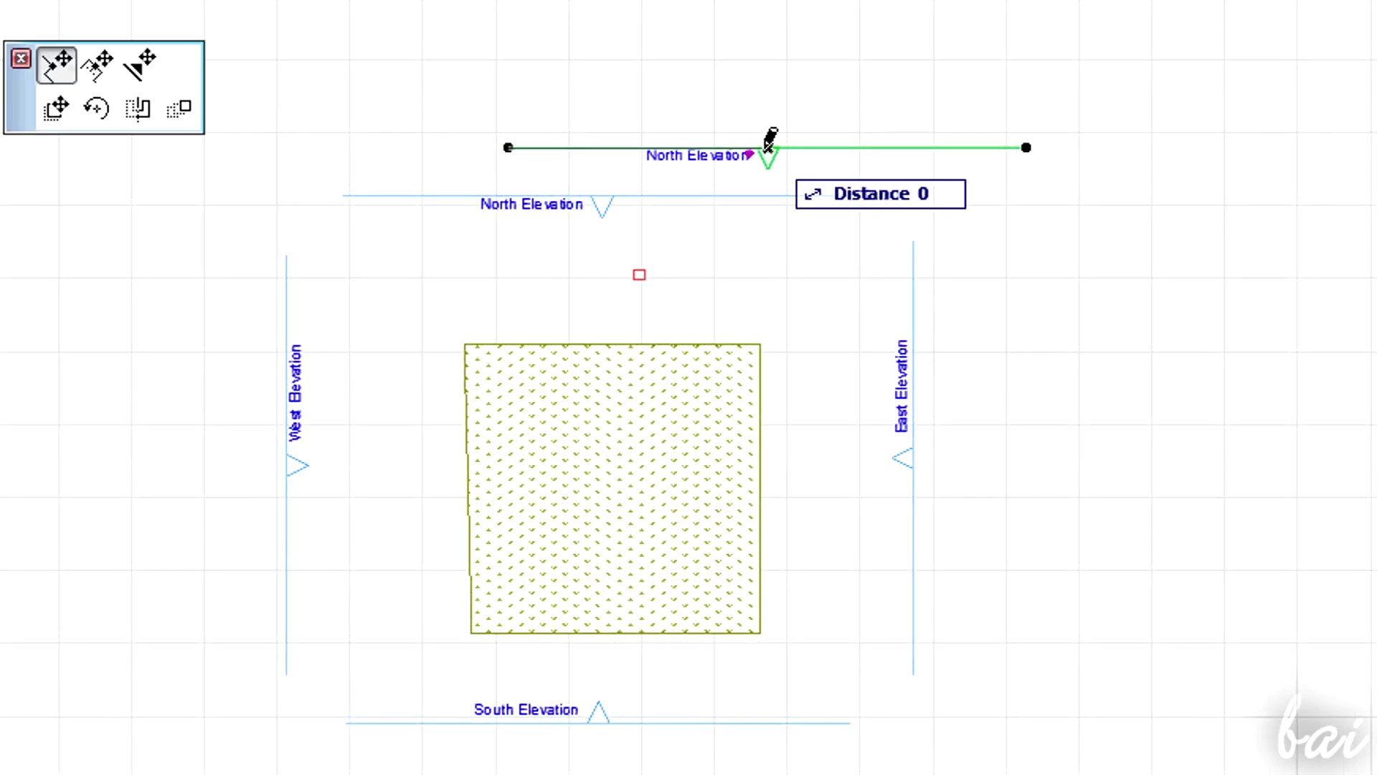
{"action": "left_click", "coordinate": [803, 148]}
{"action": "left_click", "coordinate": [806, 159]}
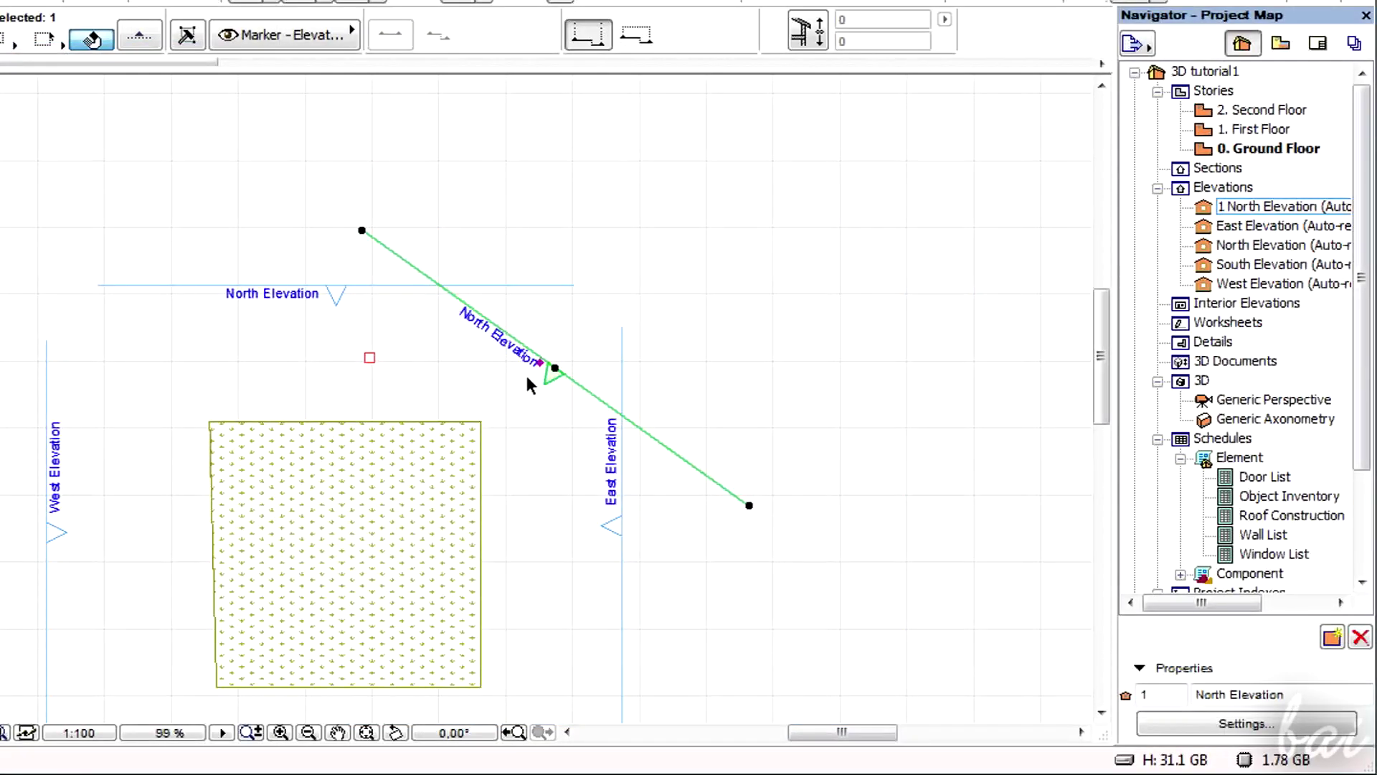
{"action": "double_click", "coordinate": [1270, 206]}
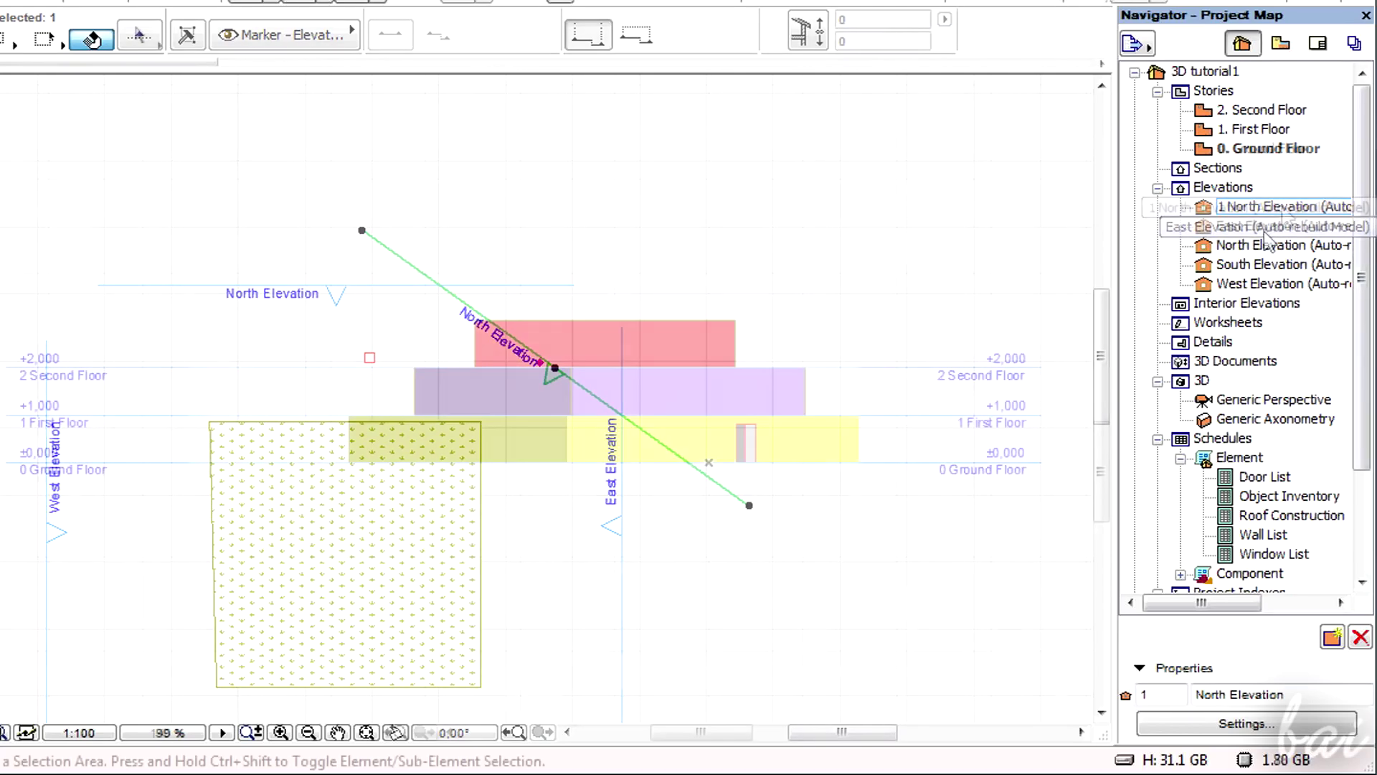
{"action": "scroll", "coordinate": [813, 535], "scroll_direction": "up", "scroll_amount": 1}
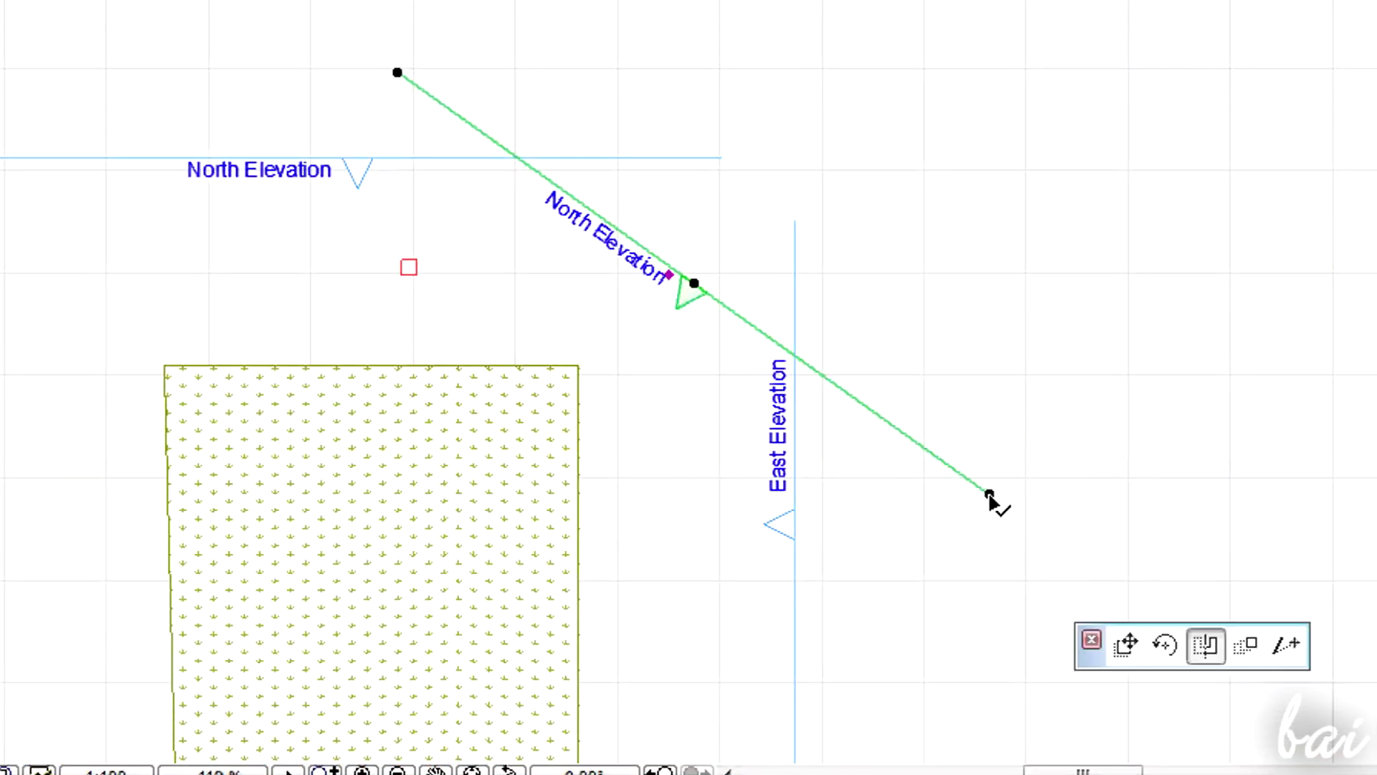
Shorten both ends of the new marker and offset it parallel toward the building.
{"action": "left_click", "coordinate": [269, 27]}
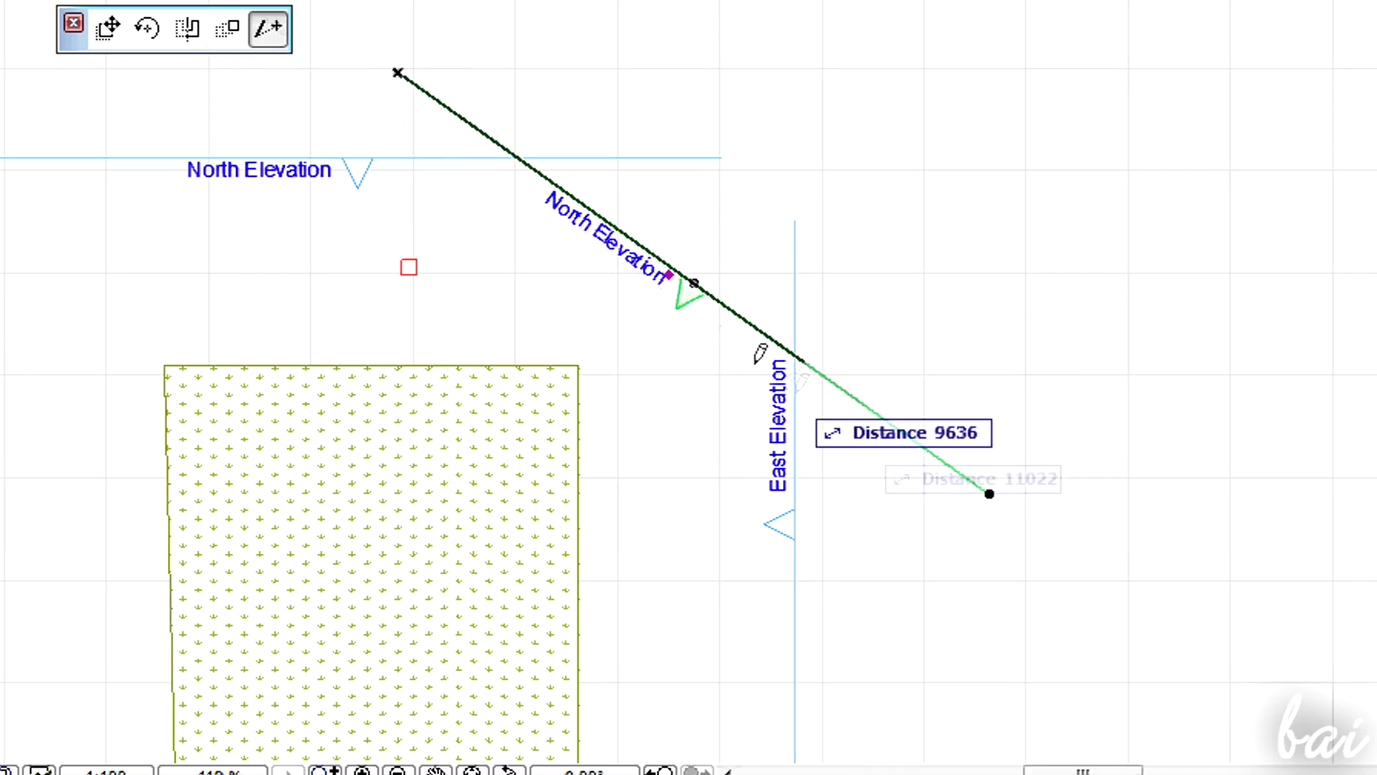
{"action": "left_click", "coordinate": [744, 317]}
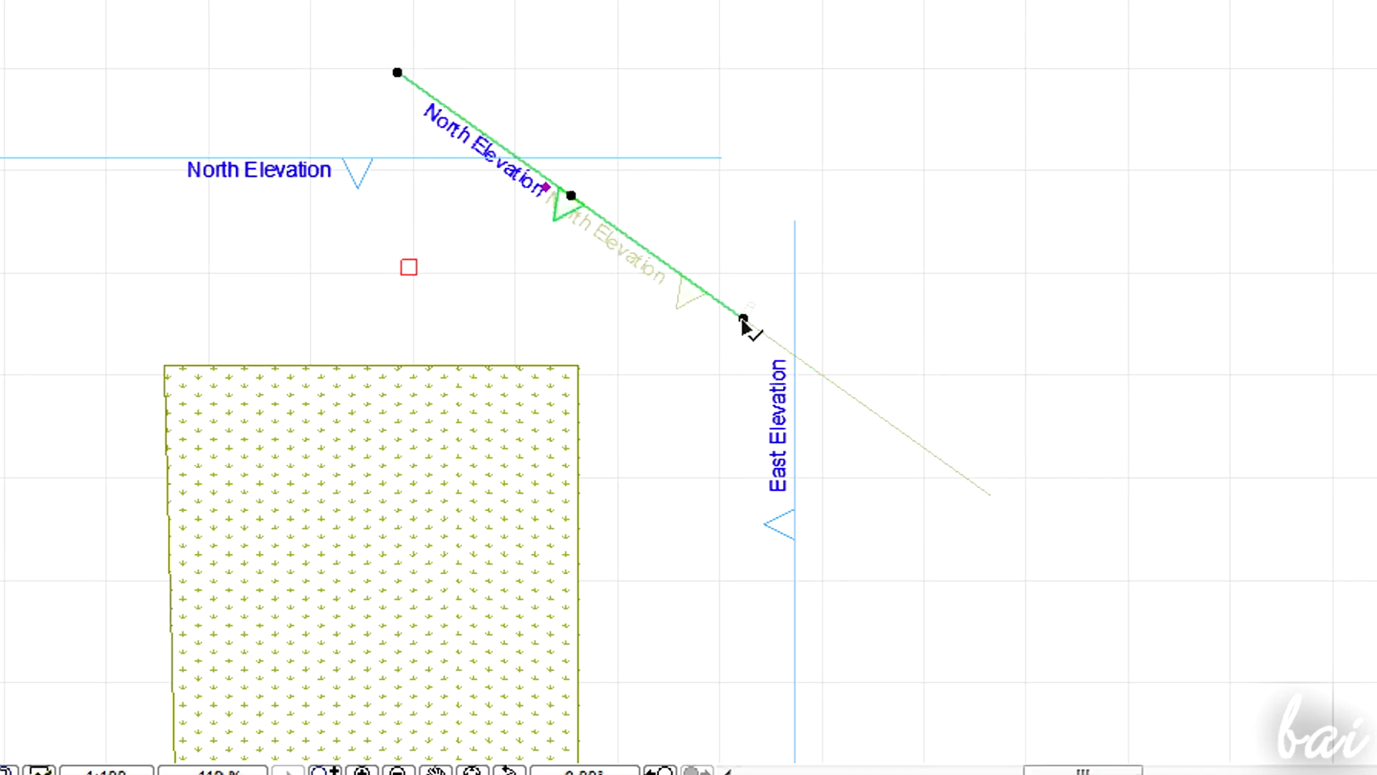
{"action": "left_click", "coordinate": [399, 73]}
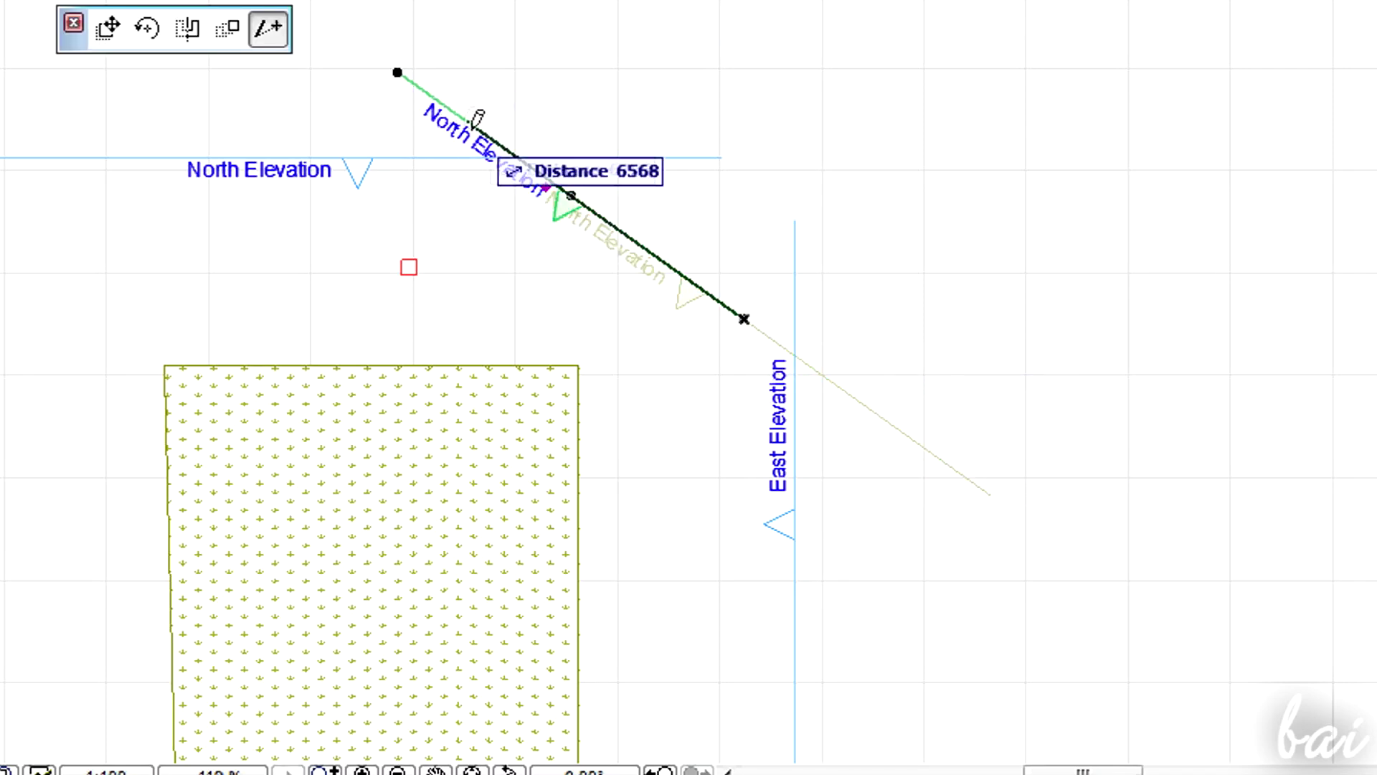
{"action": "left_click", "coordinate": [535, 172]}
{"action": "left_click", "coordinate": [640, 241]}
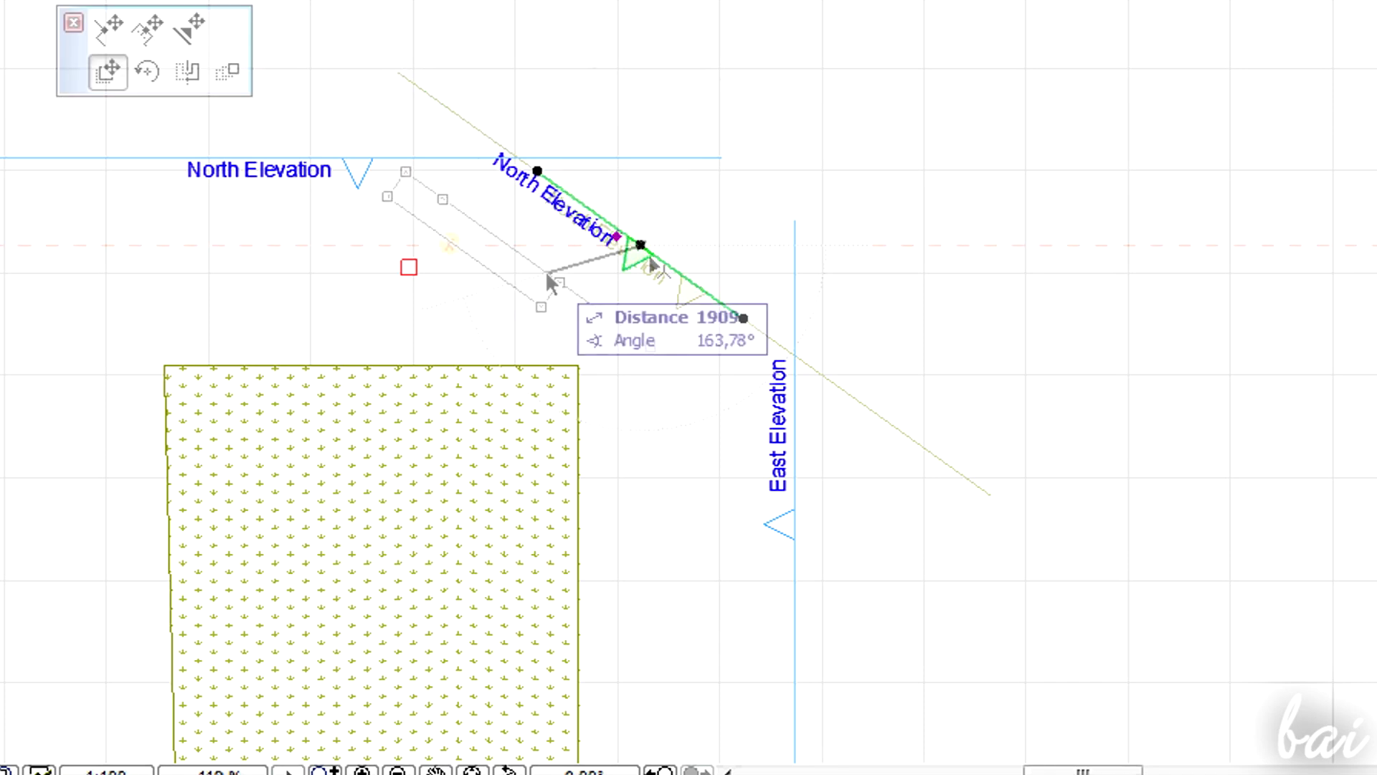
{"action": "left_click", "coordinate": [548, 270]}
{"action": "left_click", "coordinate": [578, 158]}
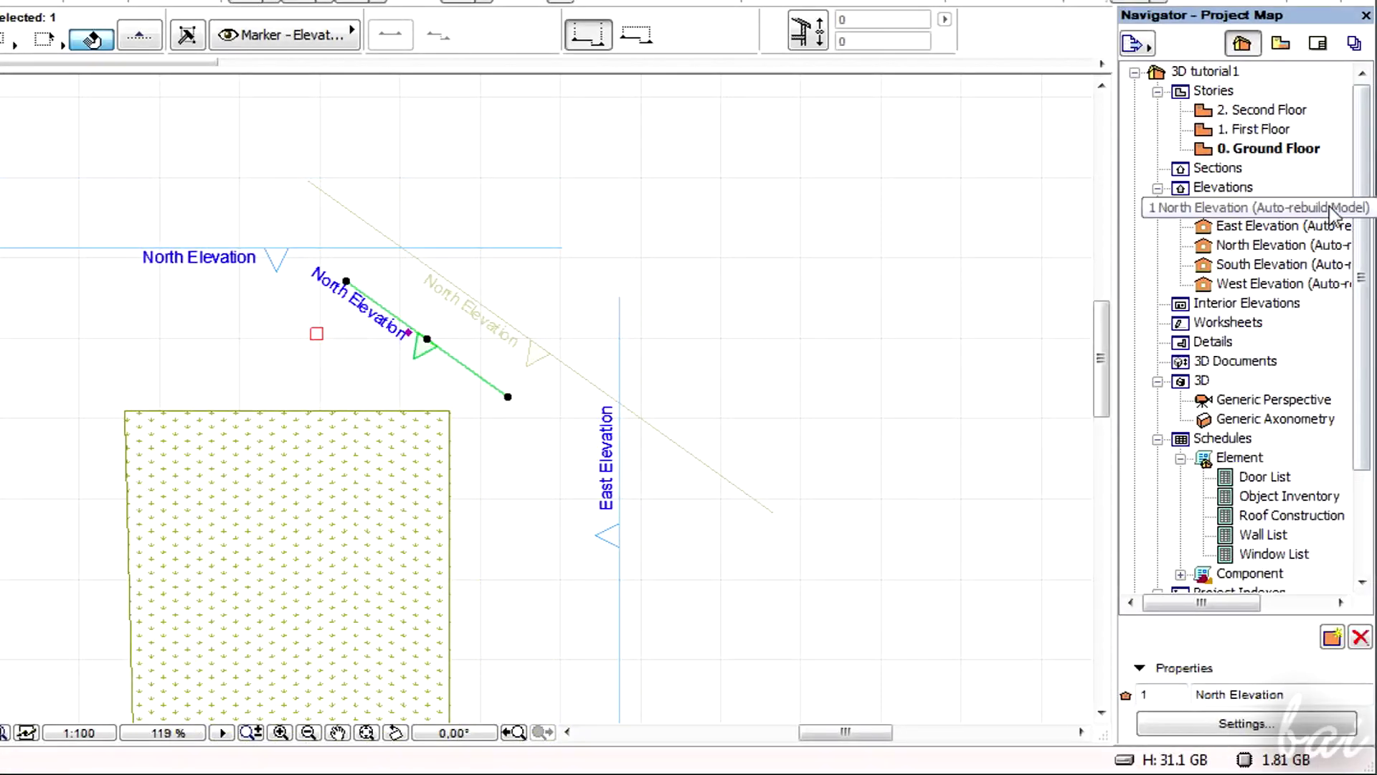
Open 1 North Elevation, the Ground, First and Second Floor plans, then East Elevation.
{"action": "double_click", "coordinate": [1273, 208]}
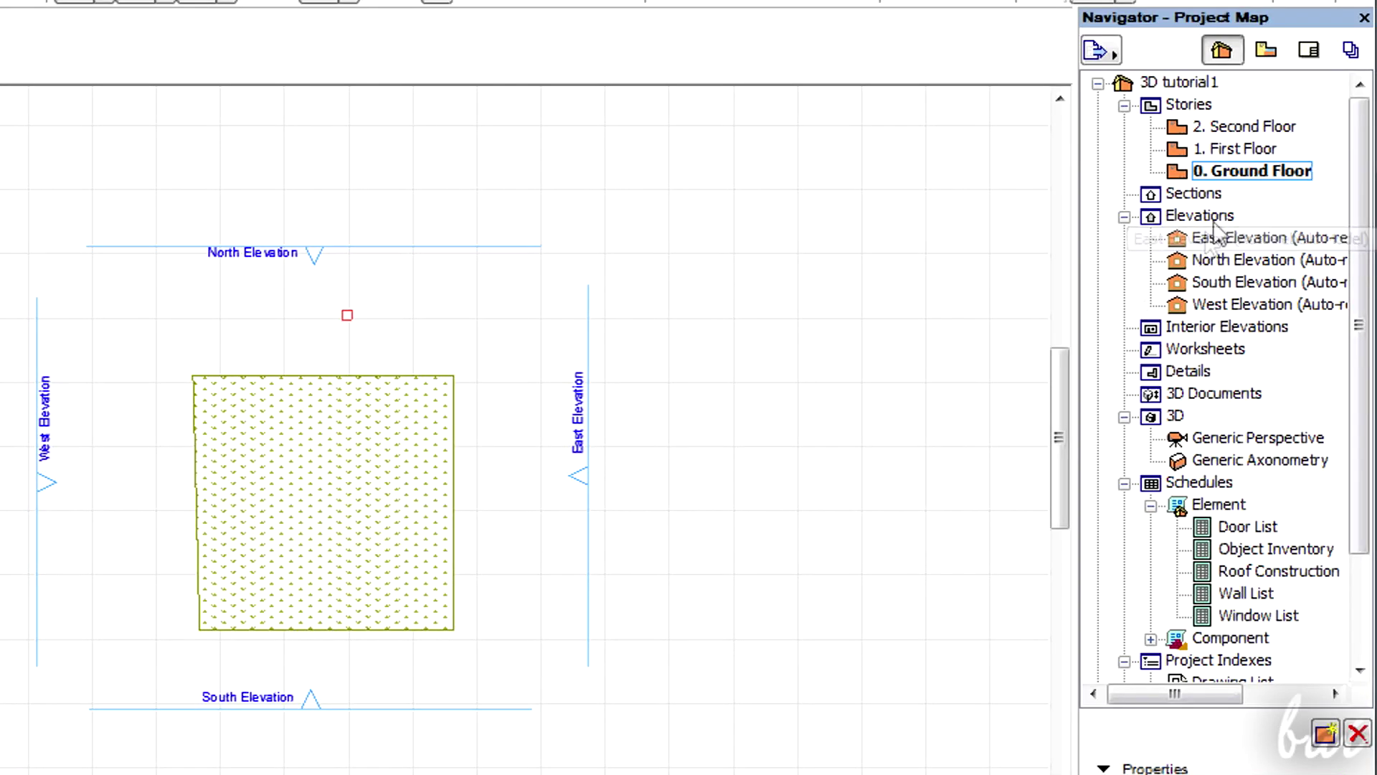
{"action": "left_click", "coordinate": [1252, 170]}
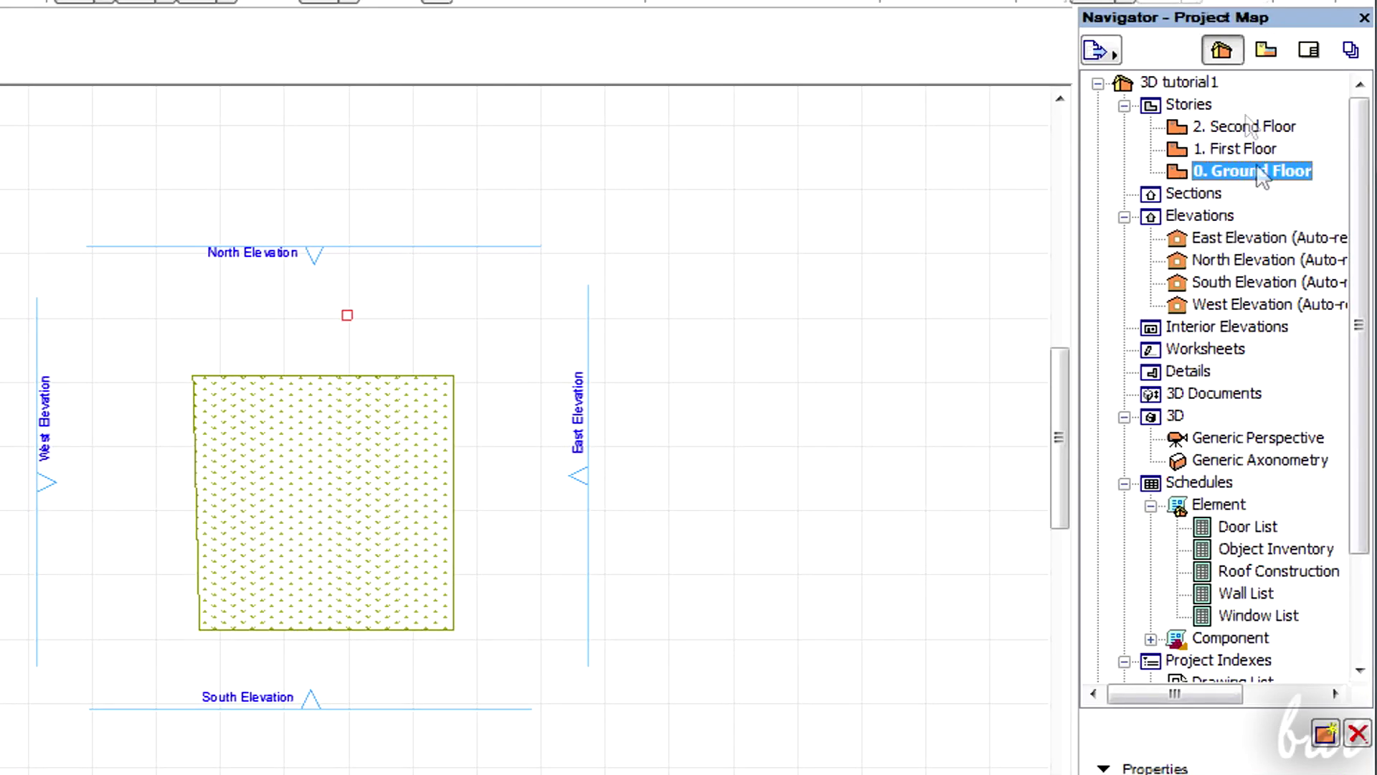
{"action": "double_click", "coordinate": [1249, 151]}
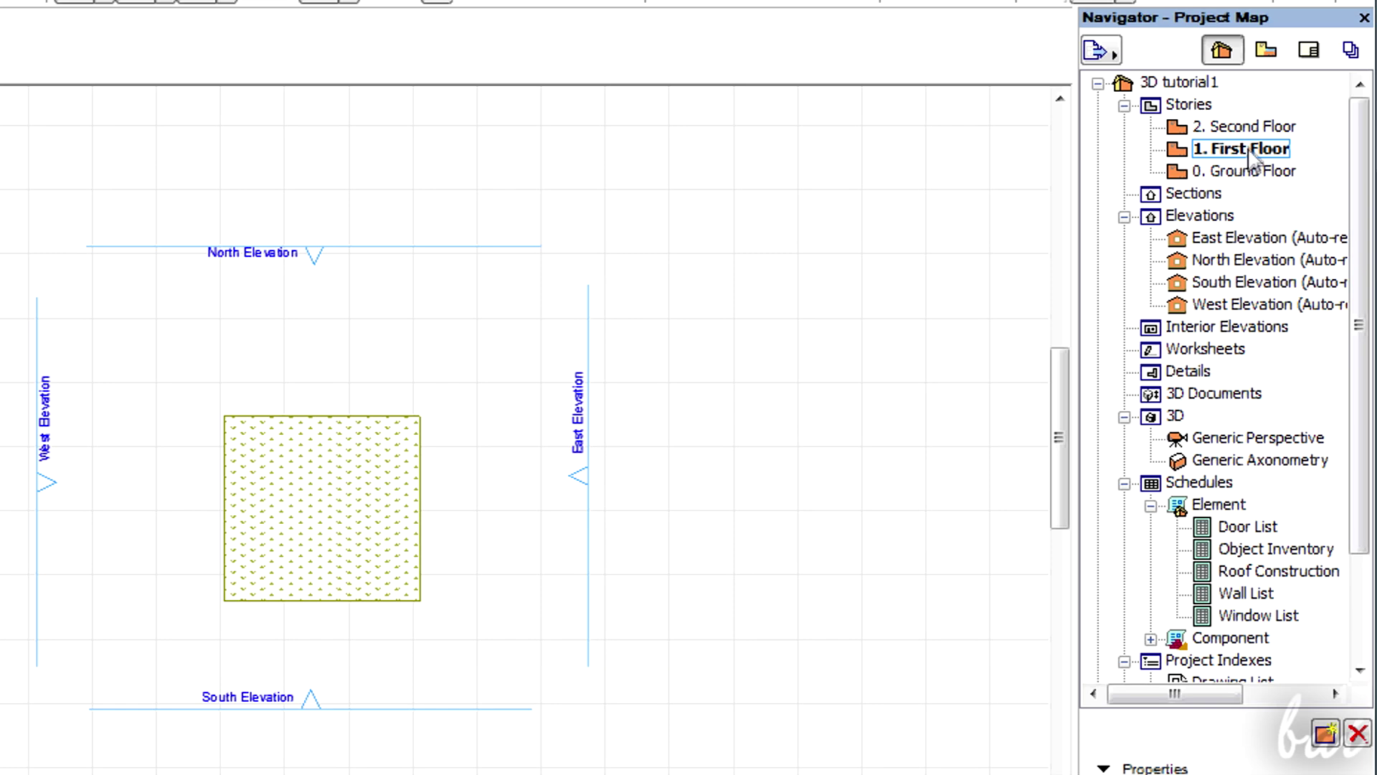
{"action": "double_click", "coordinate": [1250, 126]}
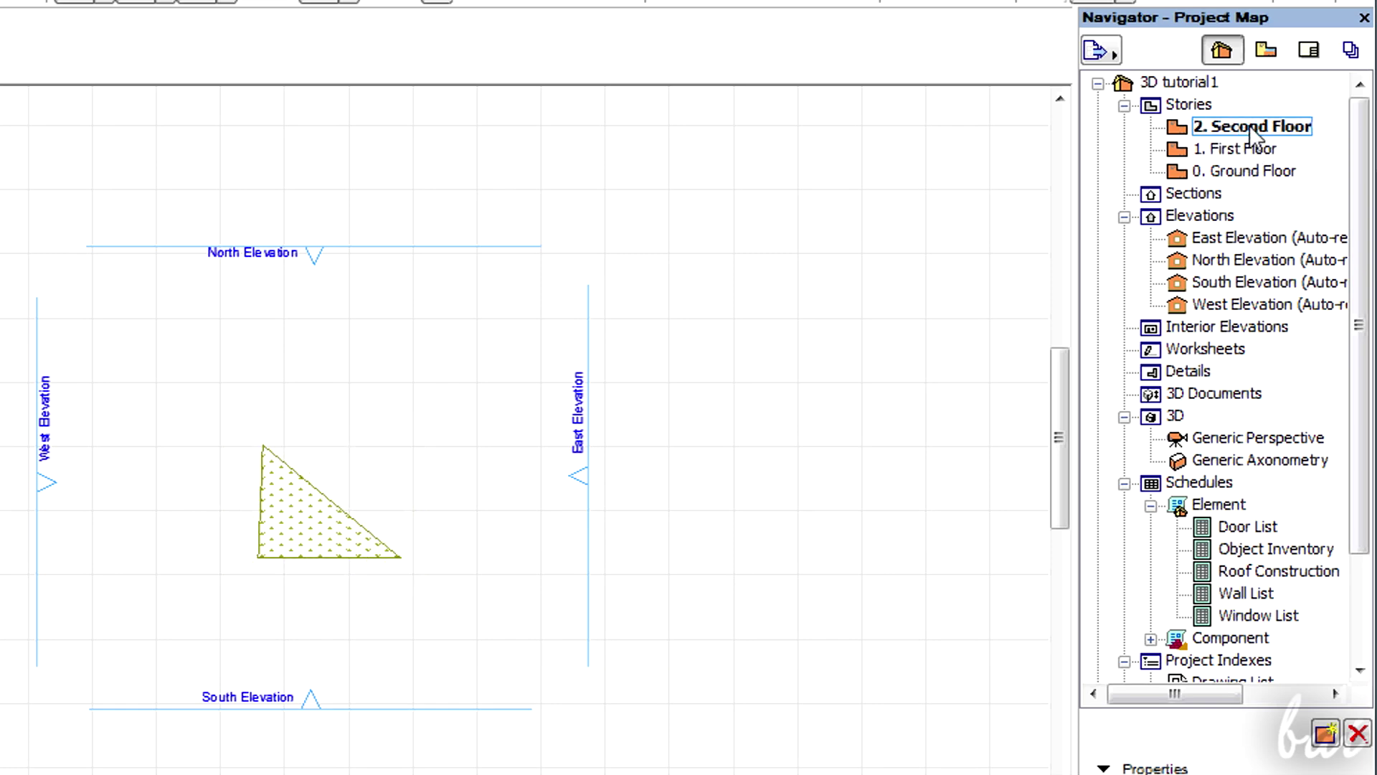
{"action": "double_click", "coordinate": [1249, 171]}
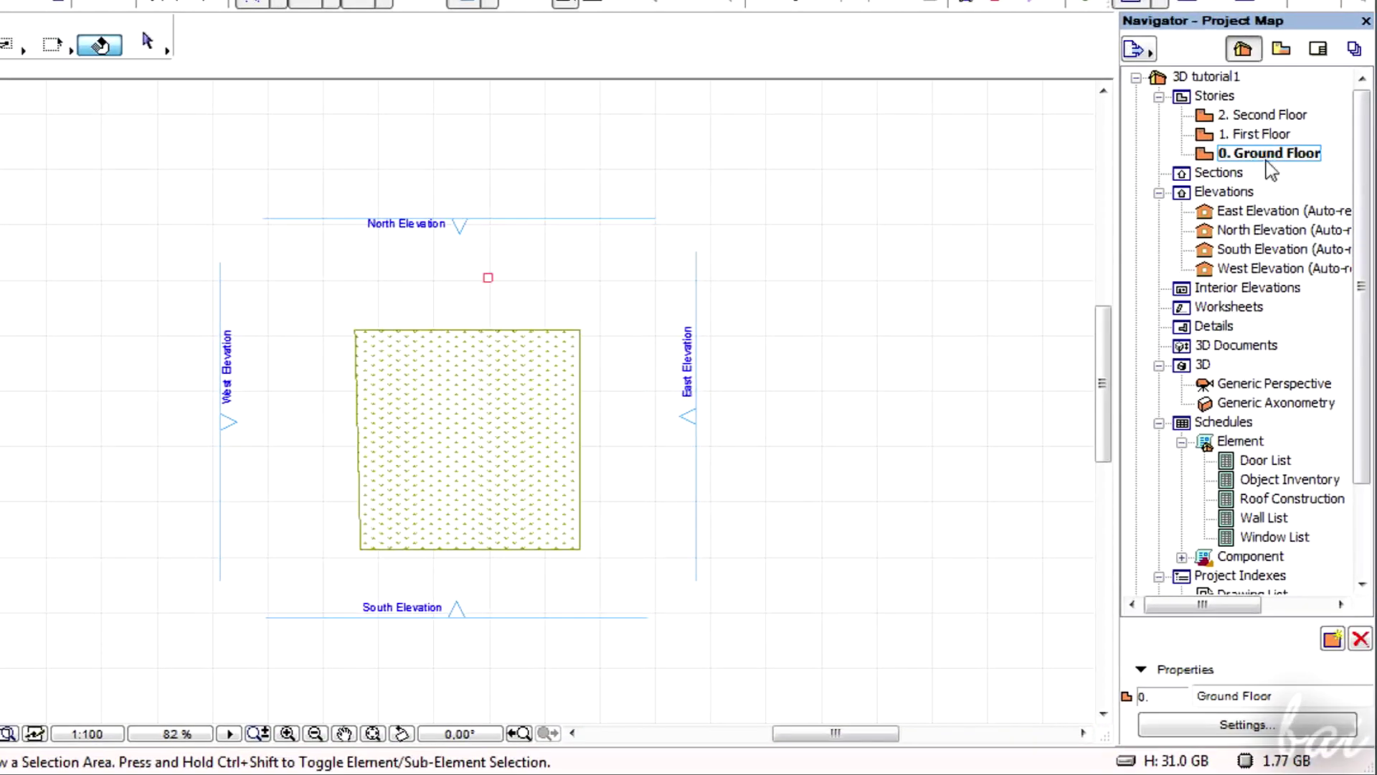
{"action": "double_click", "coordinate": [1269, 212]}
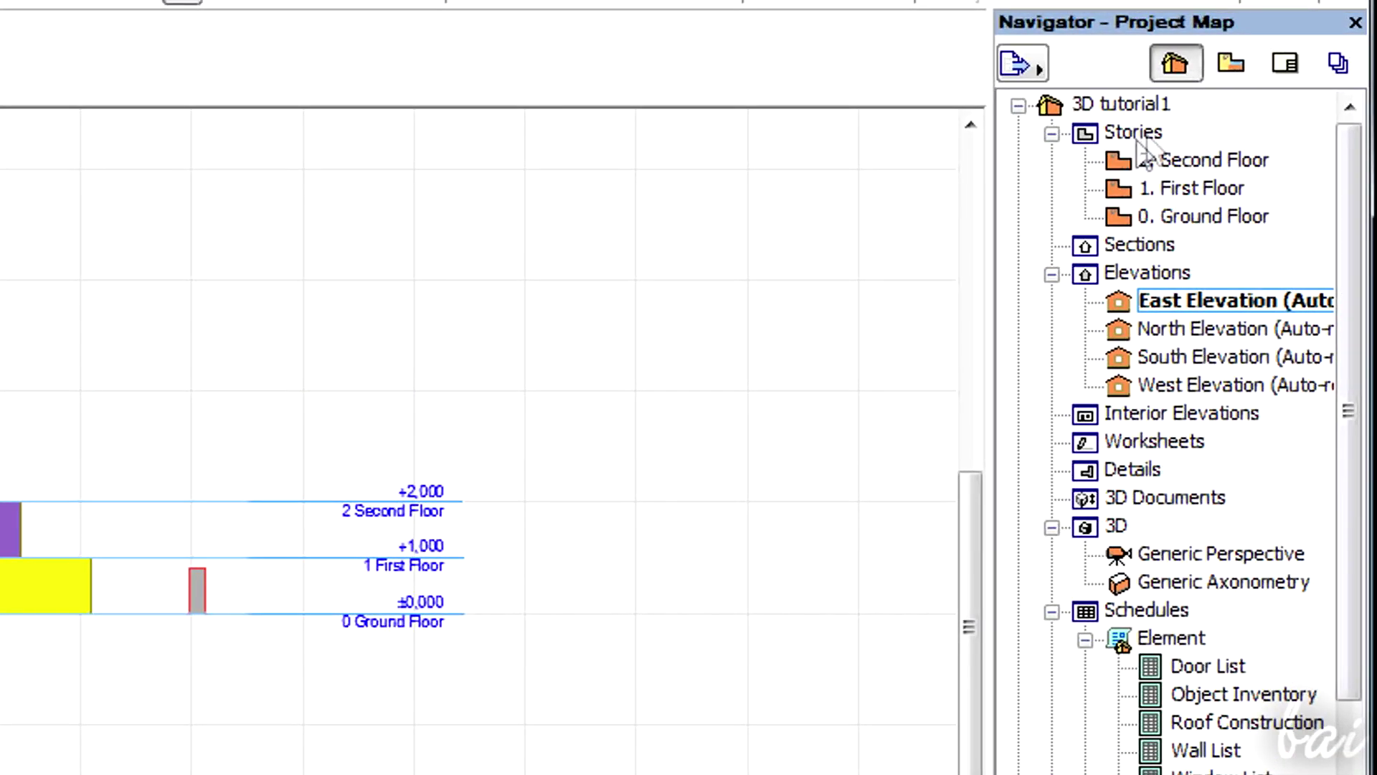
Create a new custom story from the Navigator's story options.
{"action": "right_click", "coordinate": [1140, 134]}
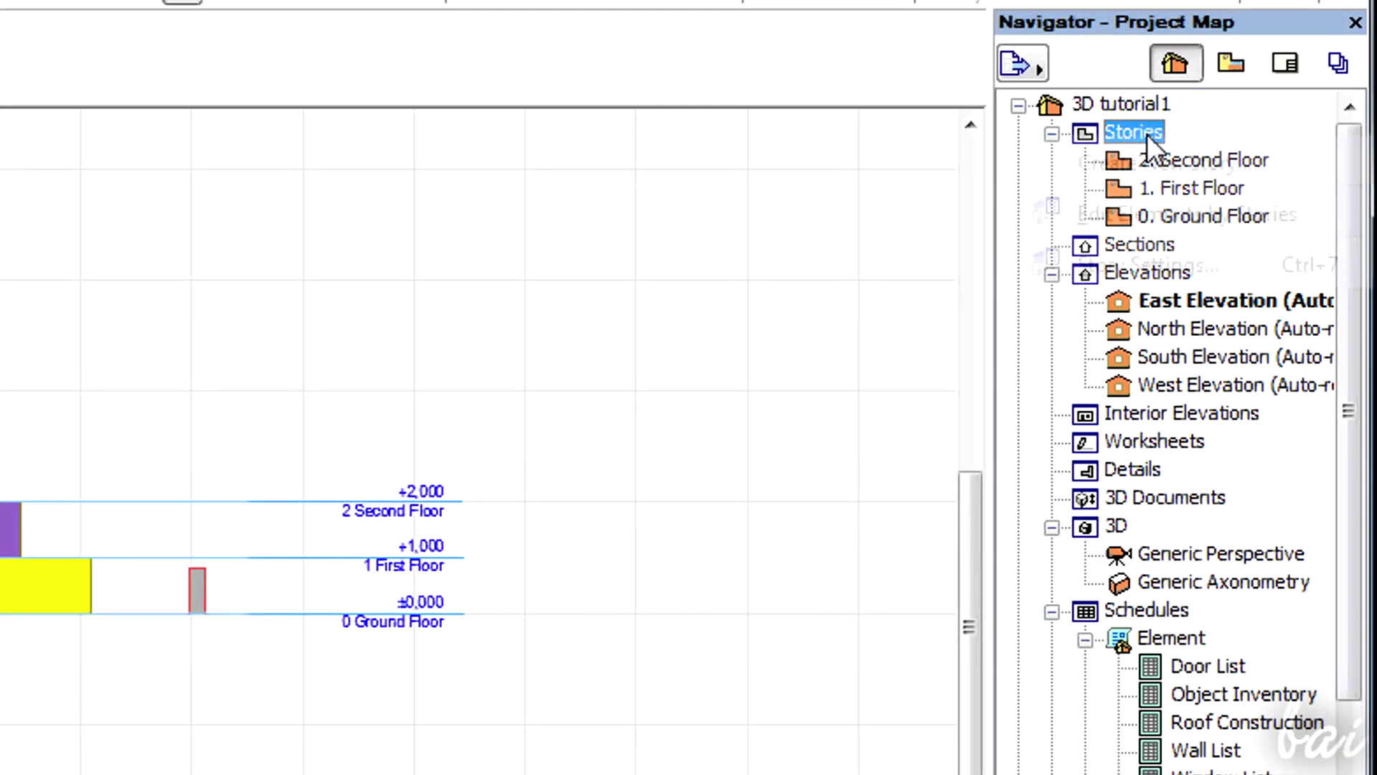
{"action": "left_click", "coordinate": [1159, 160]}
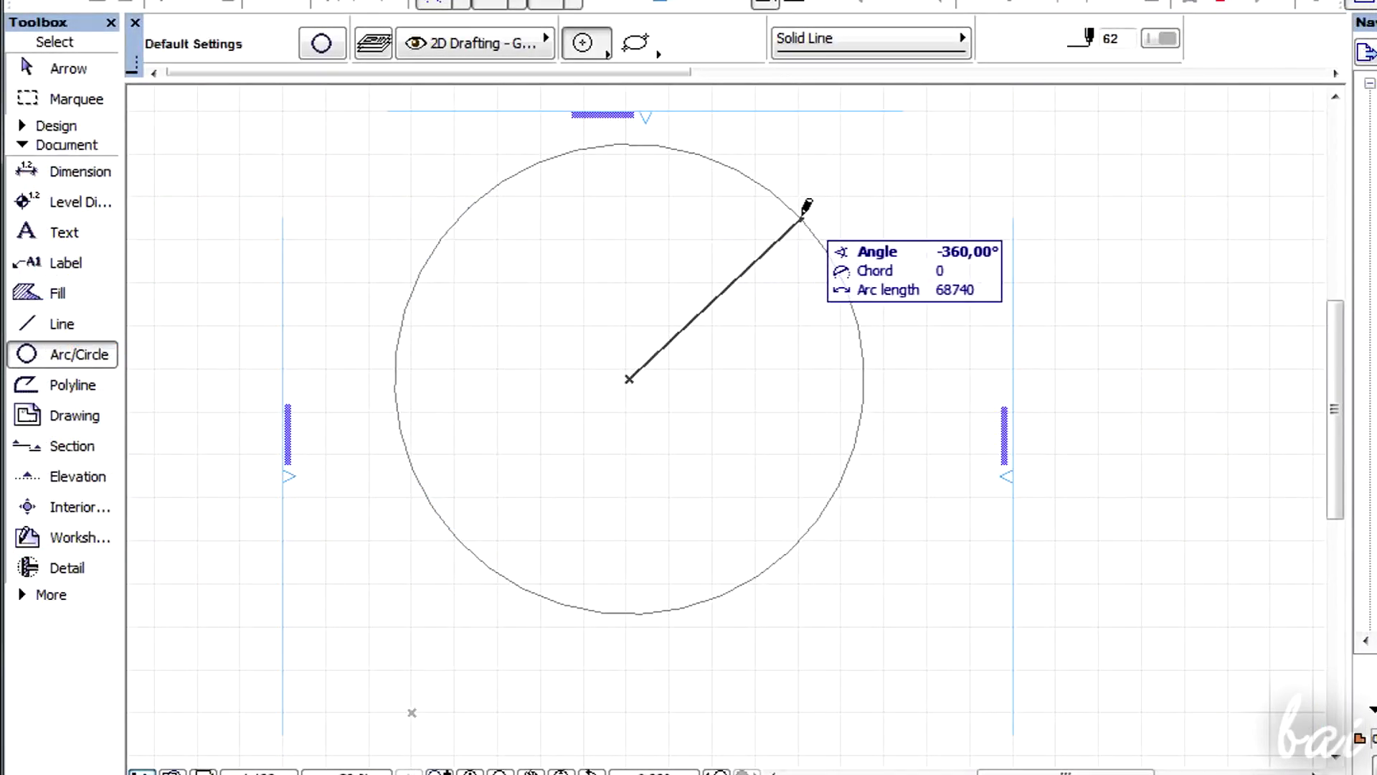
{"action": "left_click", "coordinate": [805, 206]}
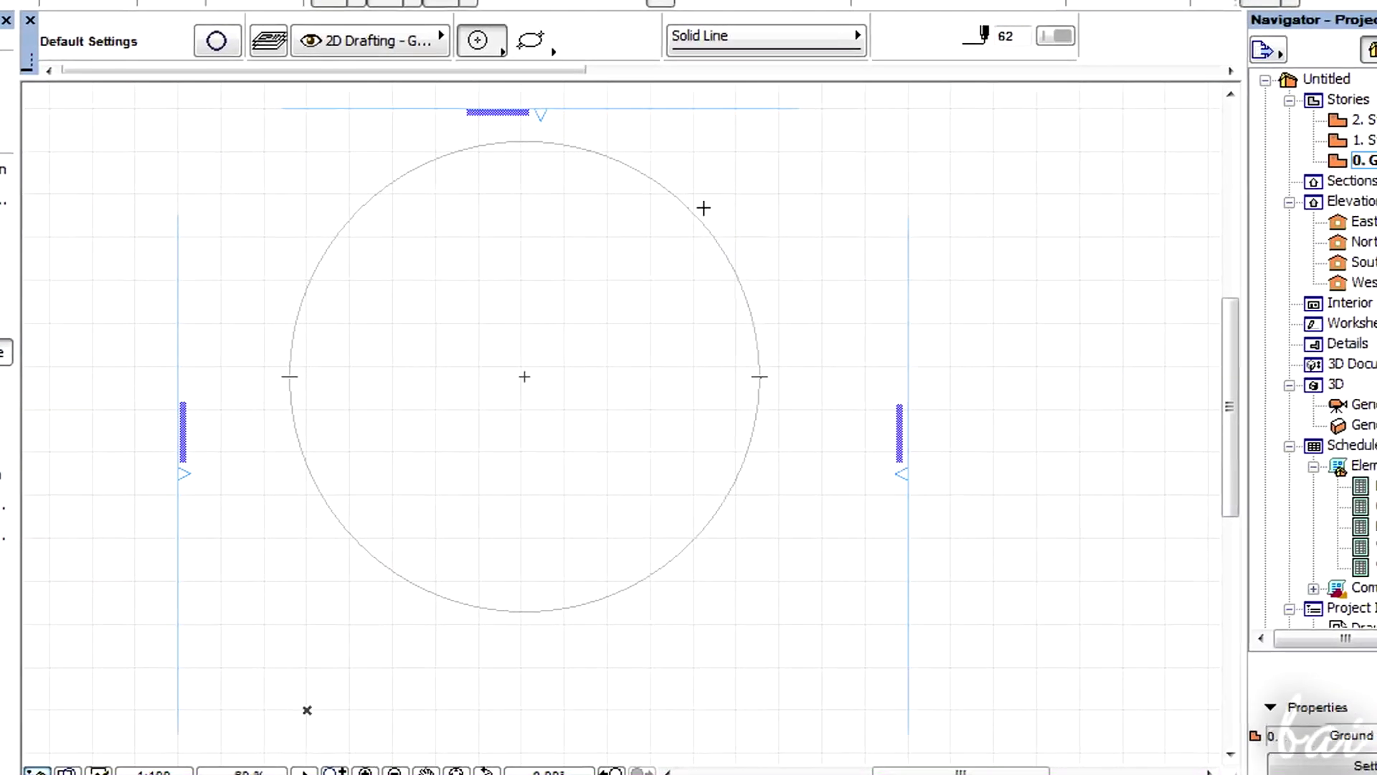
Browse the 1. Story, Ground Floor, custom story and Second Floor plans, ending on Ground Floor.
{"action": "double_click", "coordinate": [1237, 137]}
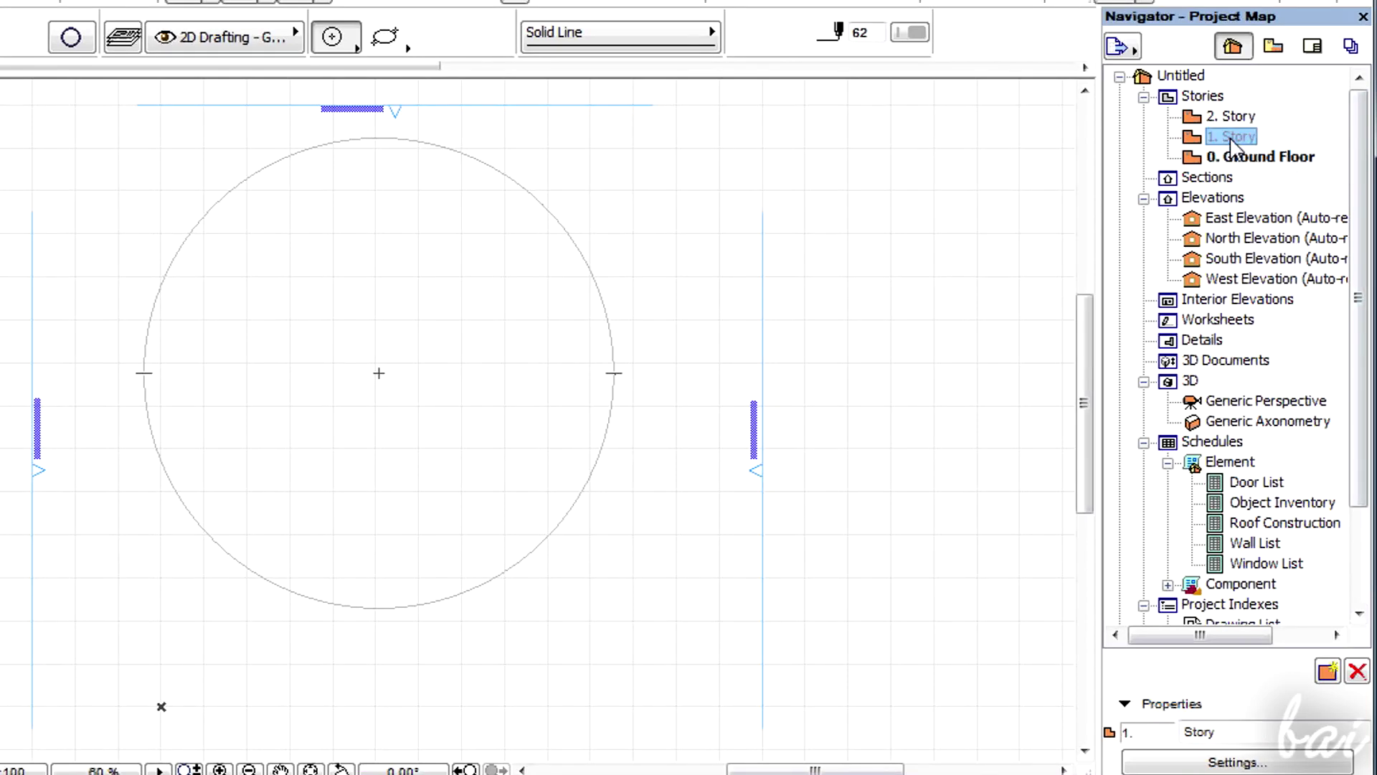
{"action": "double_click", "coordinate": [1244, 156]}
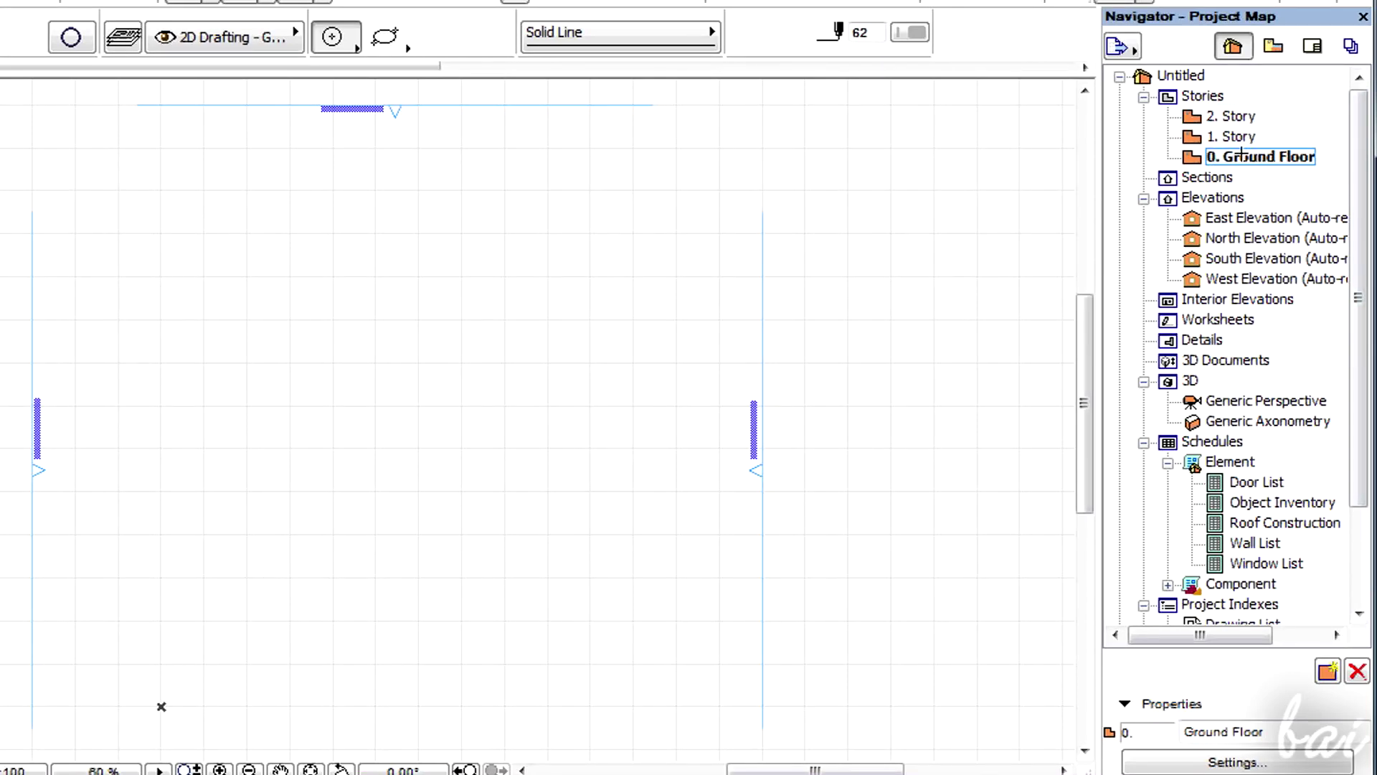
{"action": "double_click", "coordinate": [1244, 252]}
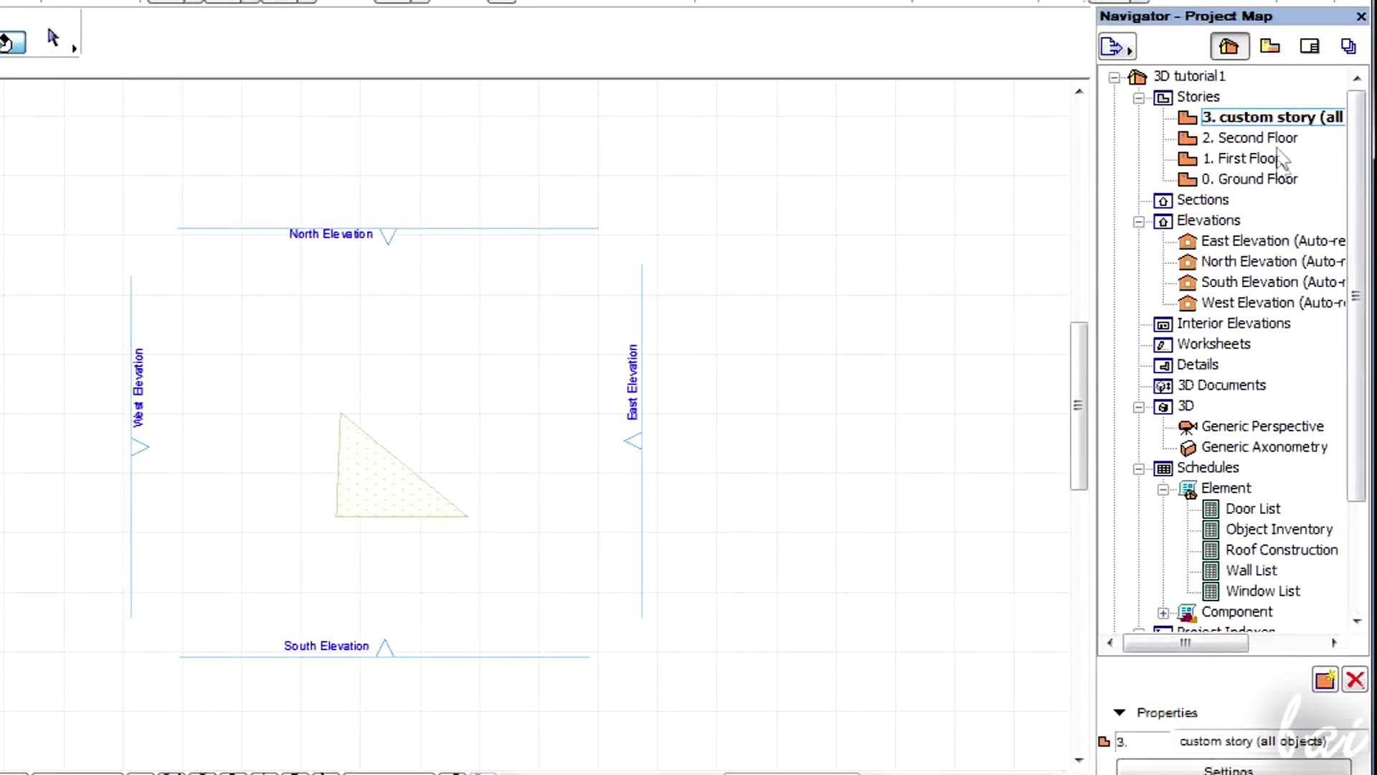
{"action": "left_click", "coordinate": [1265, 139]}
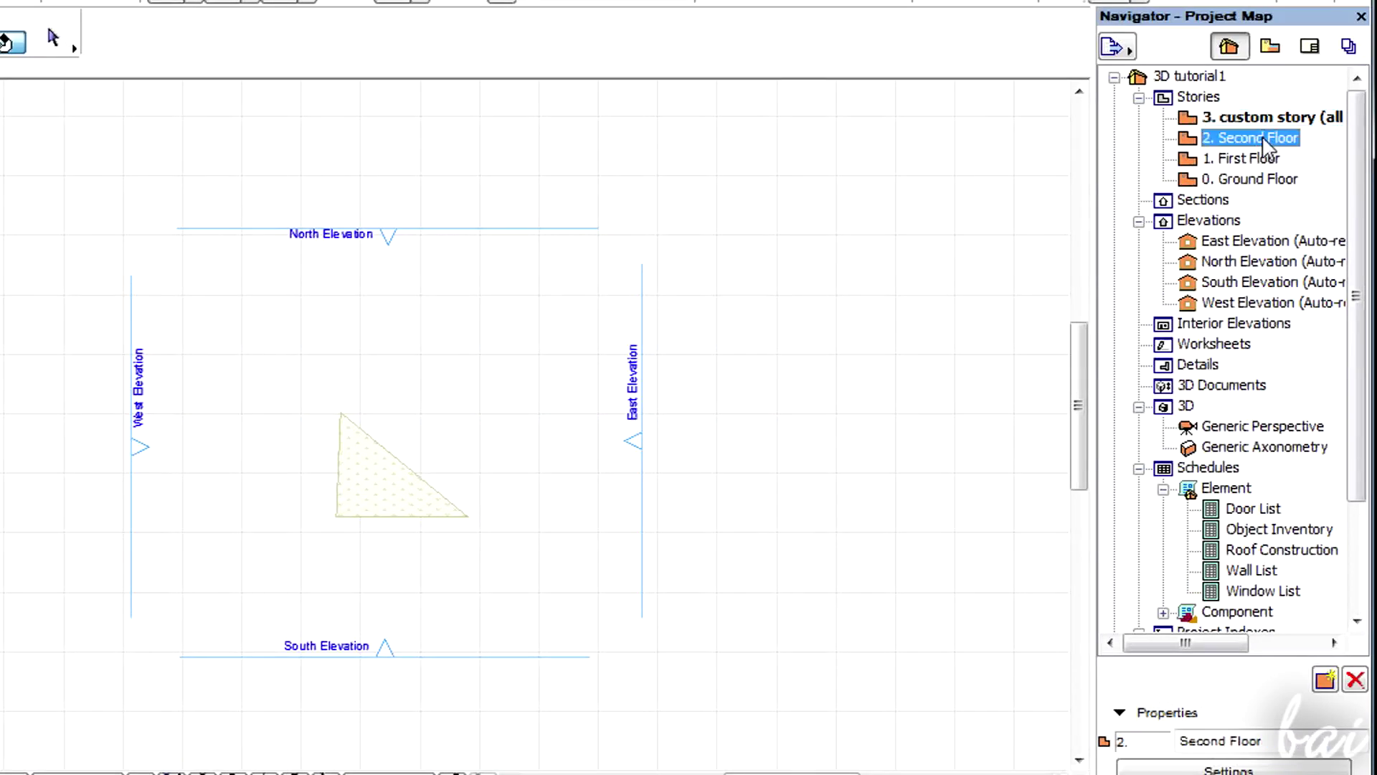
{"action": "double_click", "coordinate": [1252, 179]}
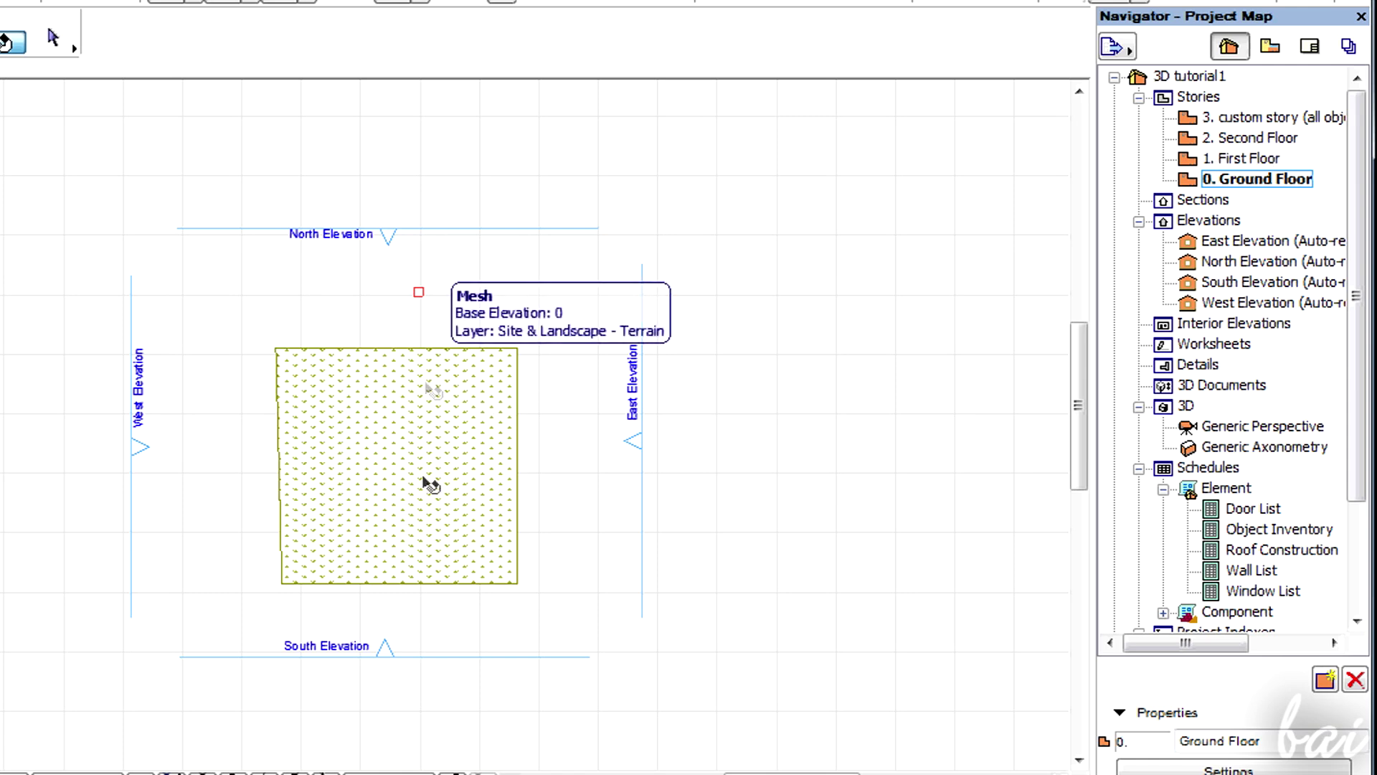
Delete the custom story and clear a stray mesh selection on the ground floor.
{"action": "scroll", "coordinate": [427, 593], "scroll_direction": "down", "scroll_amount": 1}
{"action": "scroll", "coordinate": [900, 325], "scroll_direction": "up", "scroll_amount": 1}
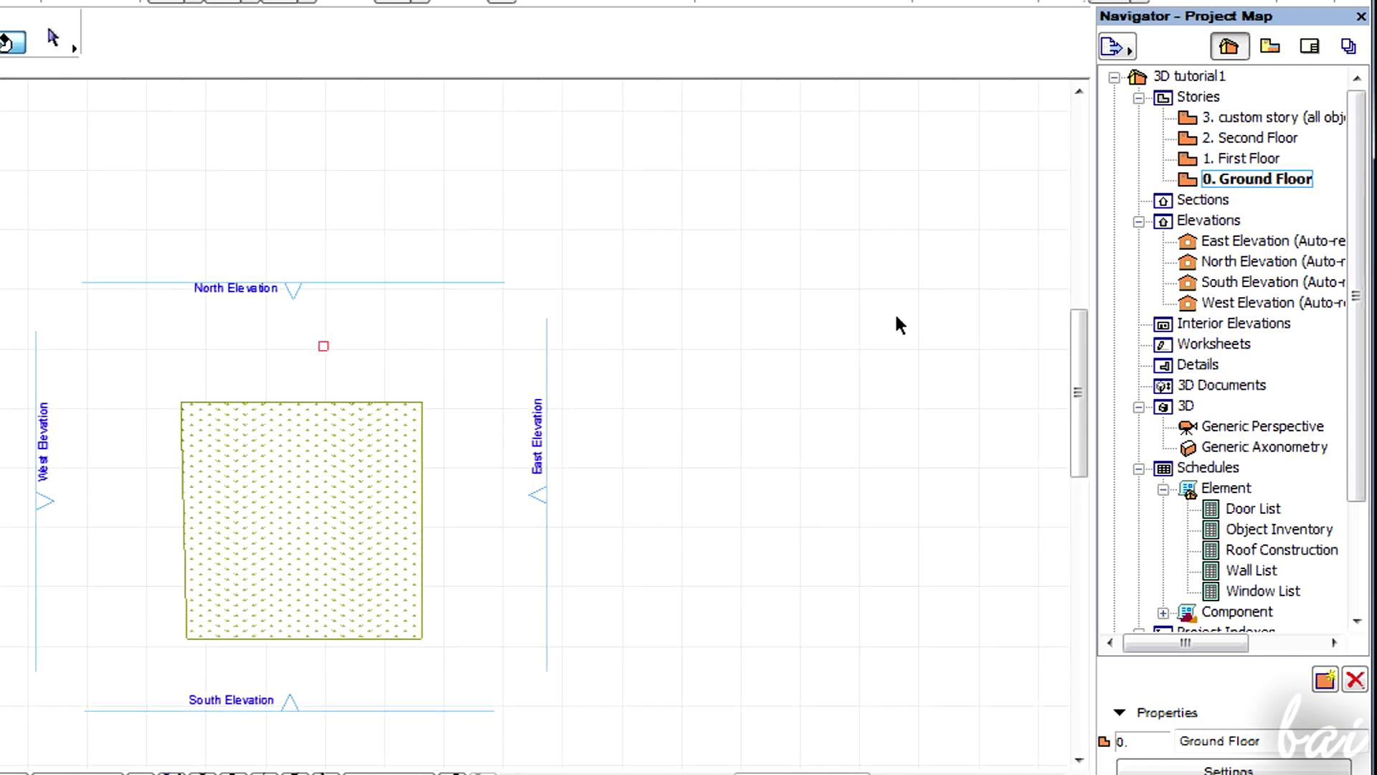
{"action": "double_click", "coordinate": [1264, 119]}
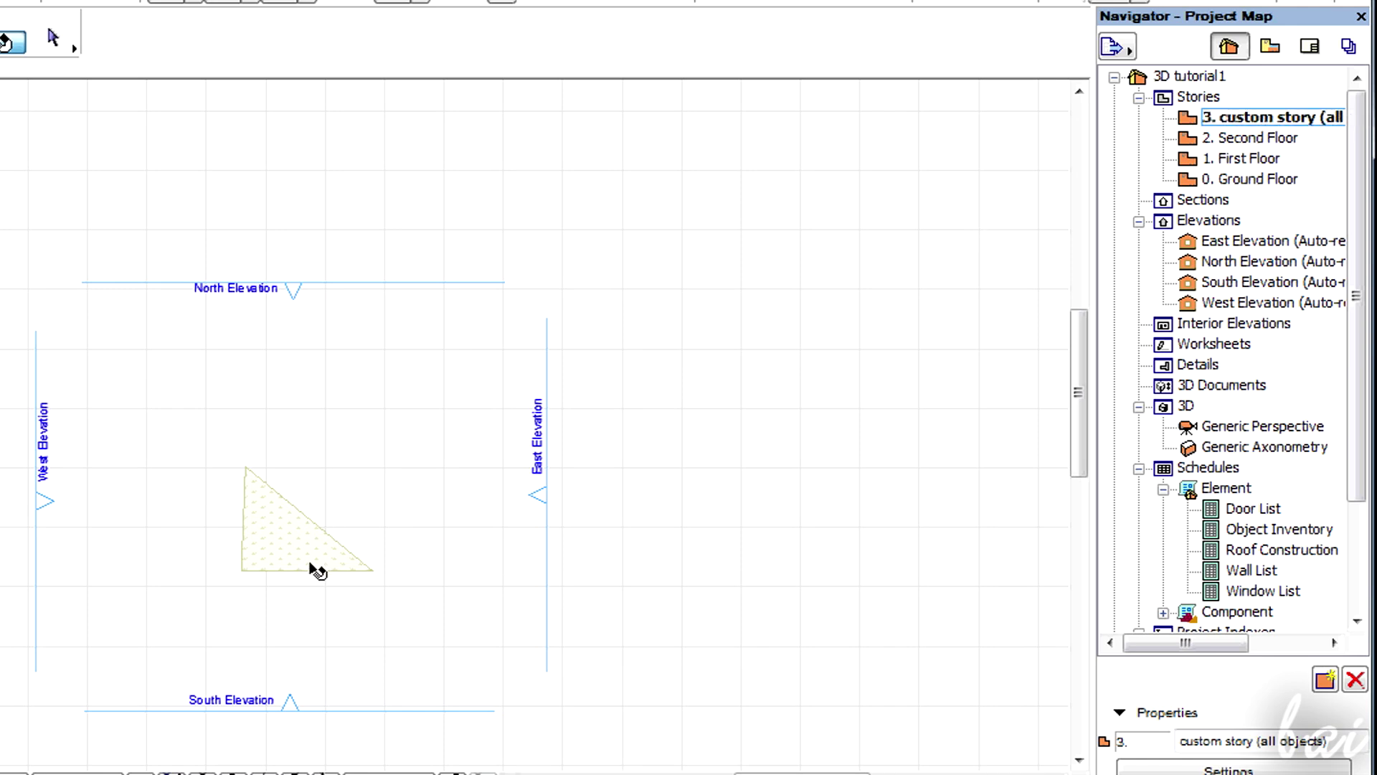
{"action": "key", "text": "ctrl+z"}
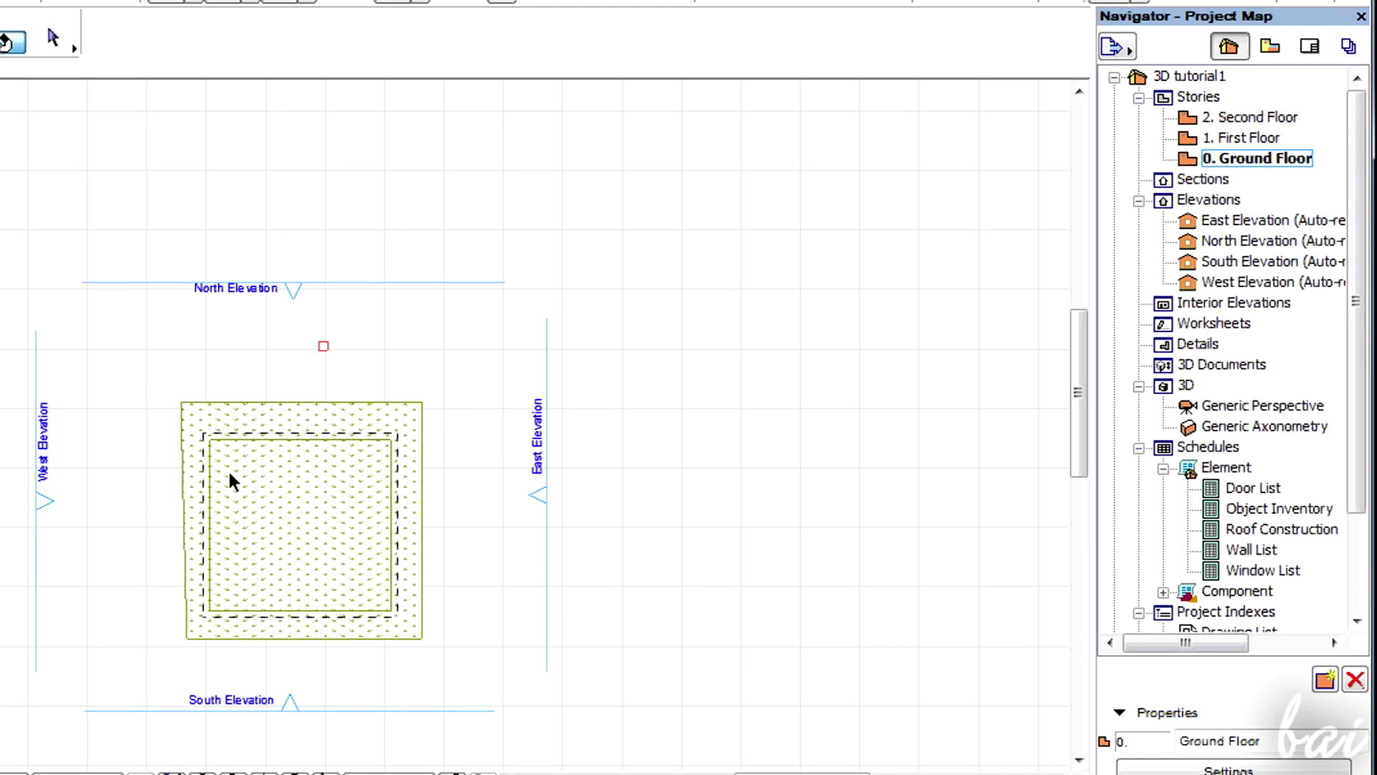
{"action": "left_click", "coordinate": [230, 474]}
{"action": "left_click", "coordinate": [228, 472]}
{"action": "left_click", "coordinate": [657, 428]}
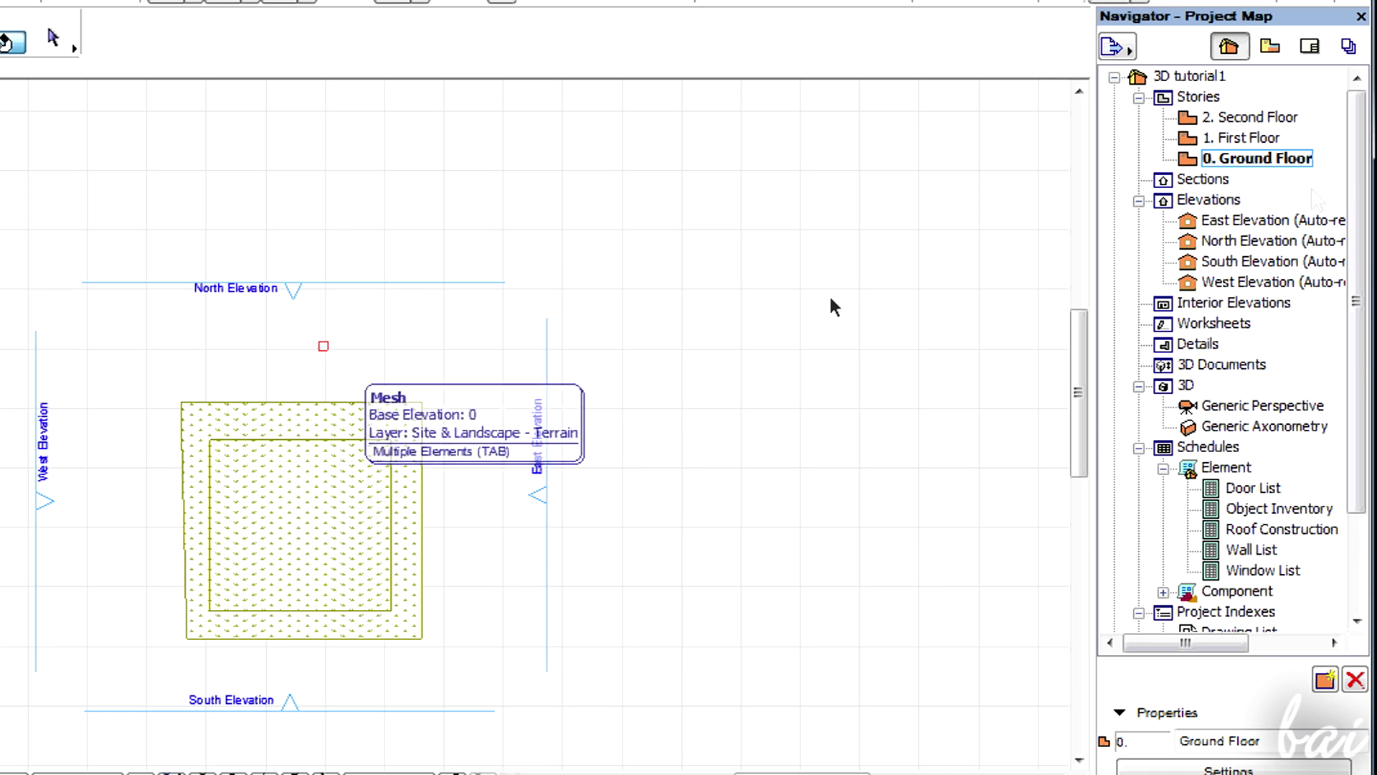
Switch between the First, Second and Ground Floor plans, ending on the First Floor.
{"action": "double_click", "coordinate": [1257, 139]}
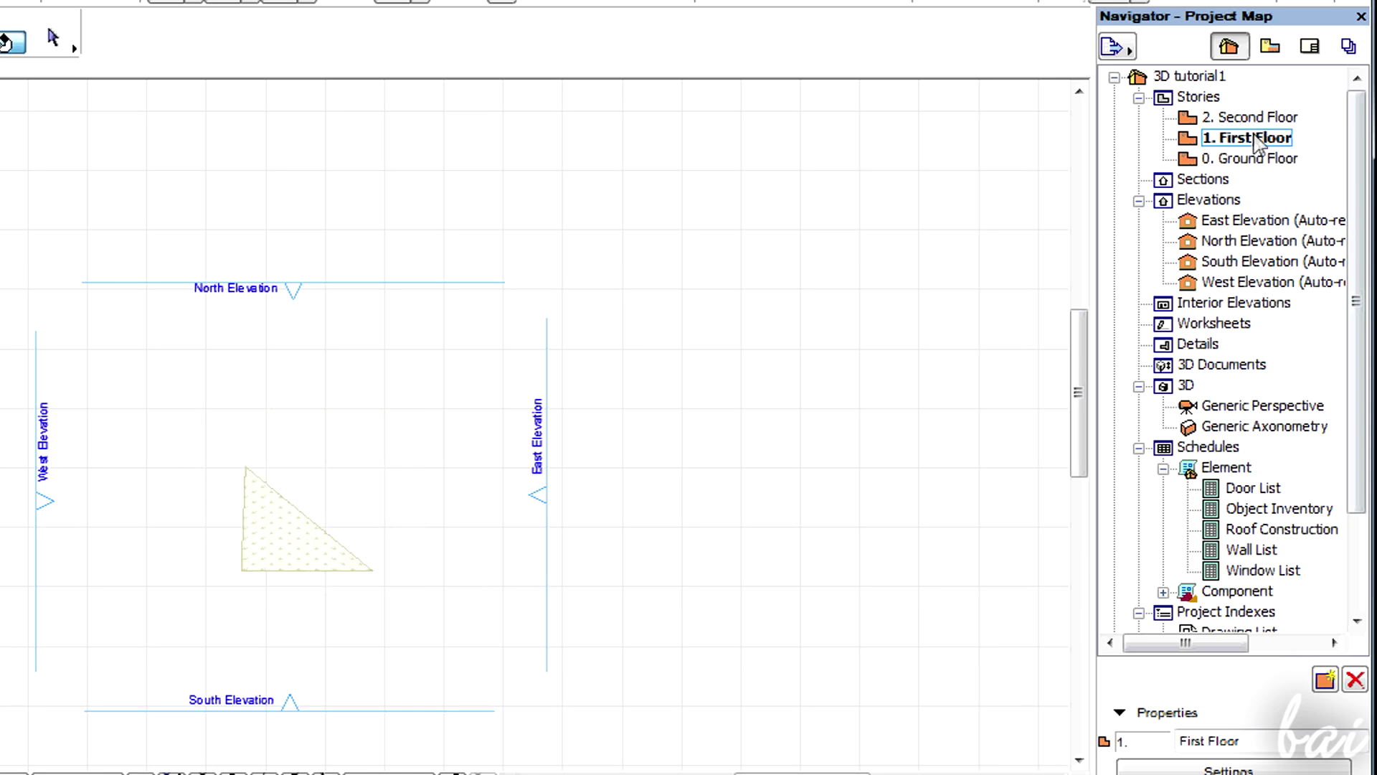
{"action": "left_click", "coordinate": [1255, 120]}
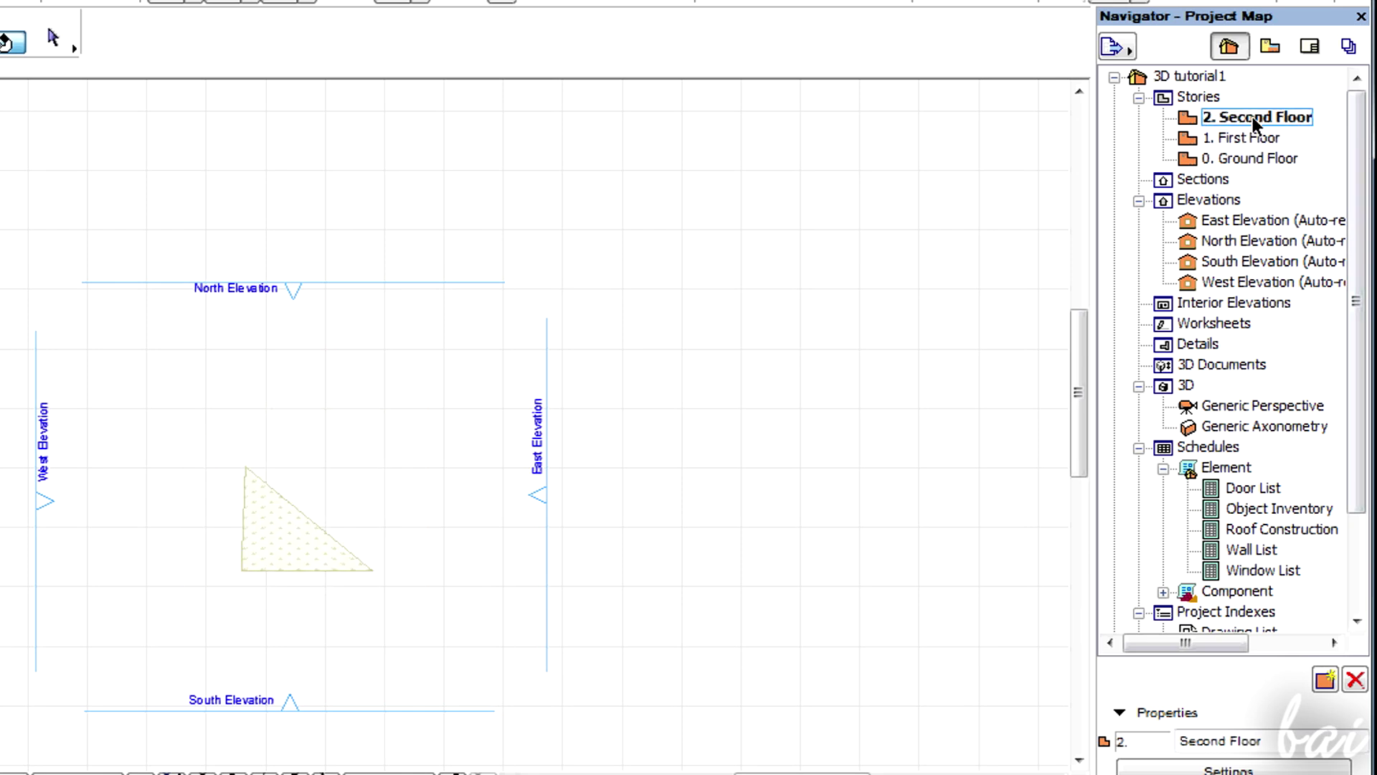
{"action": "left_click", "coordinate": [1250, 131]}
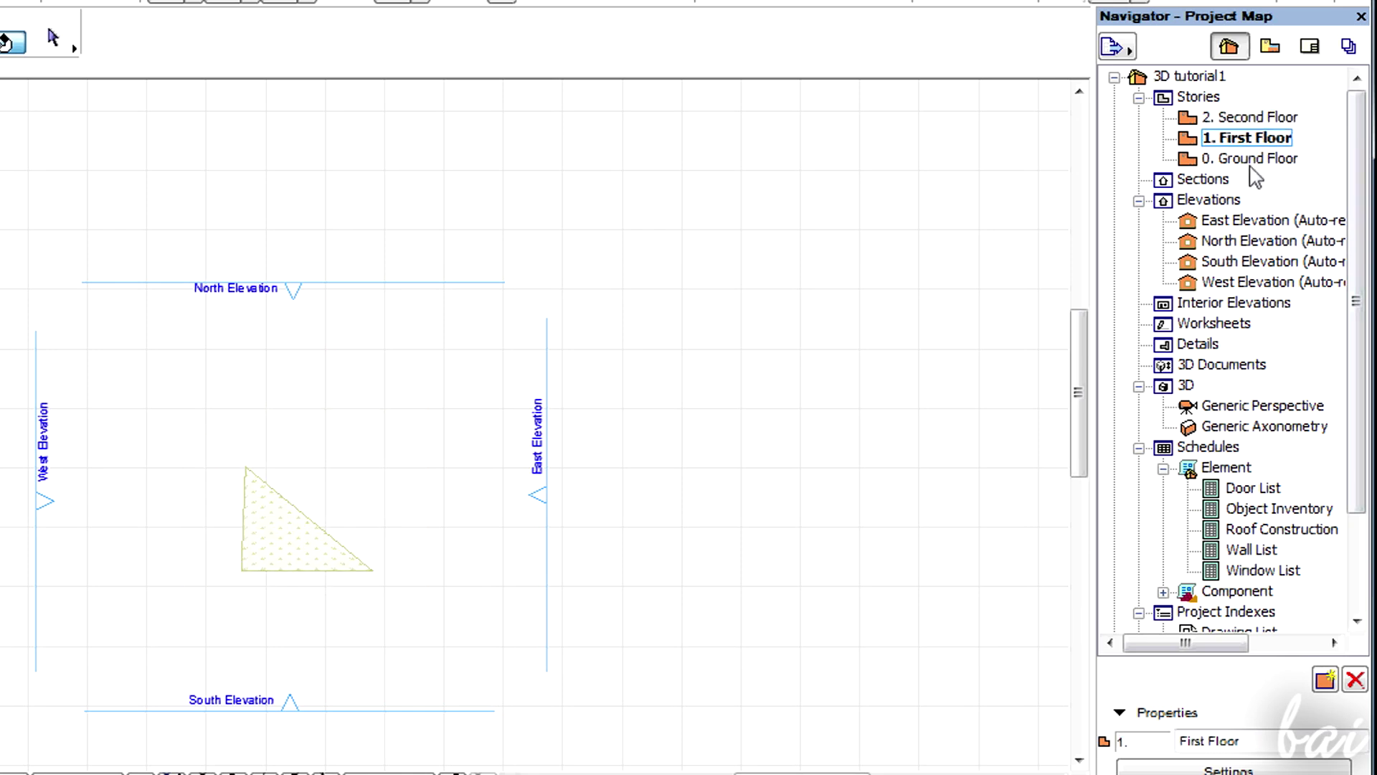
{"action": "double_click", "coordinate": [1250, 162]}
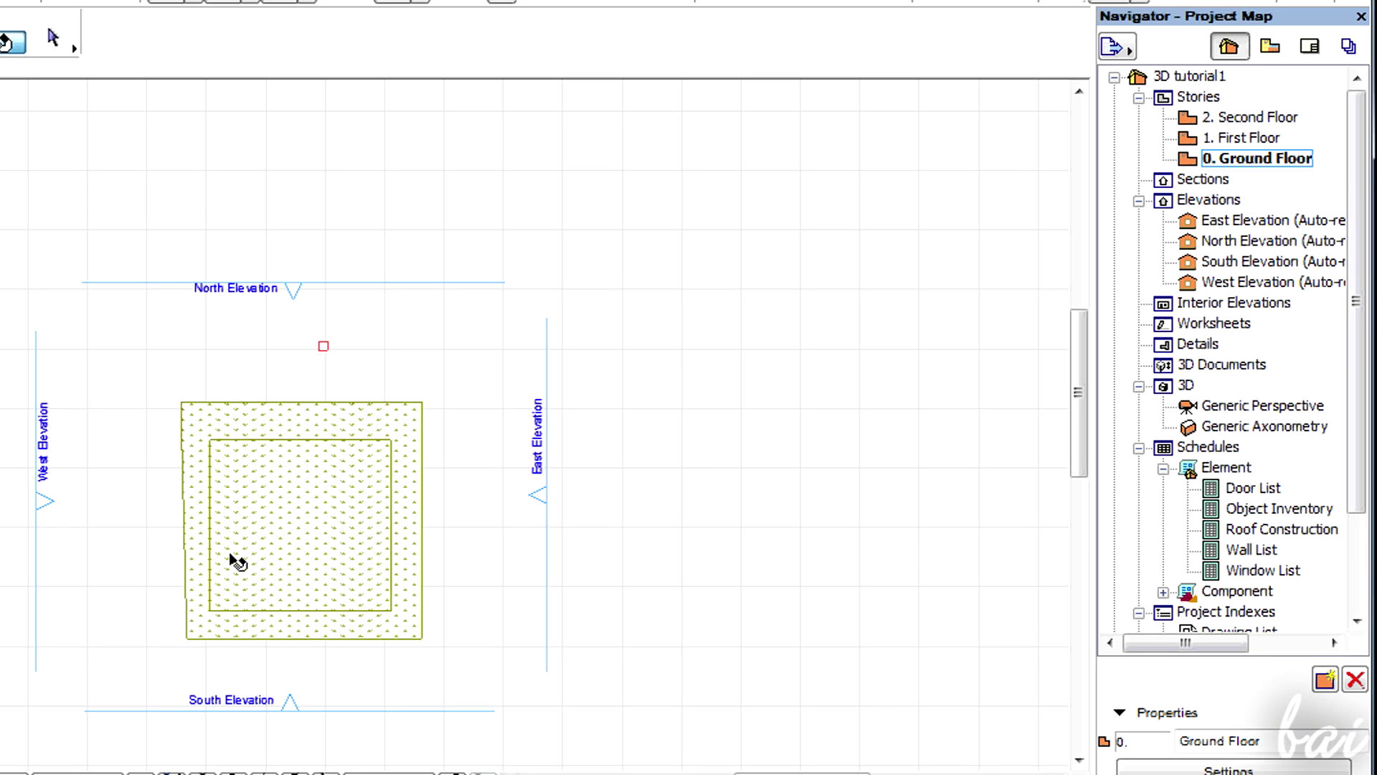
{"action": "double_click", "coordinate": [1248, 139]}
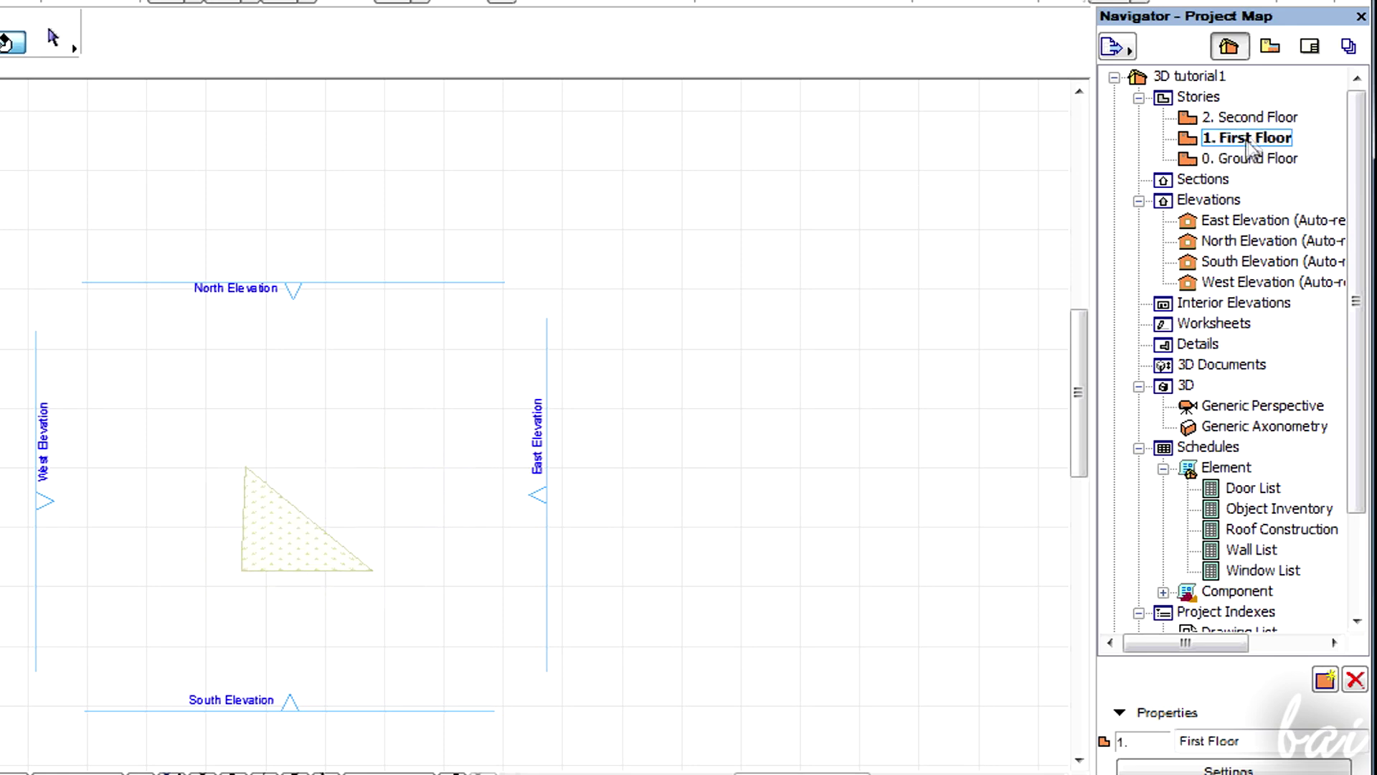
{"action": "double_click", "coordinate": [1250, 157]}
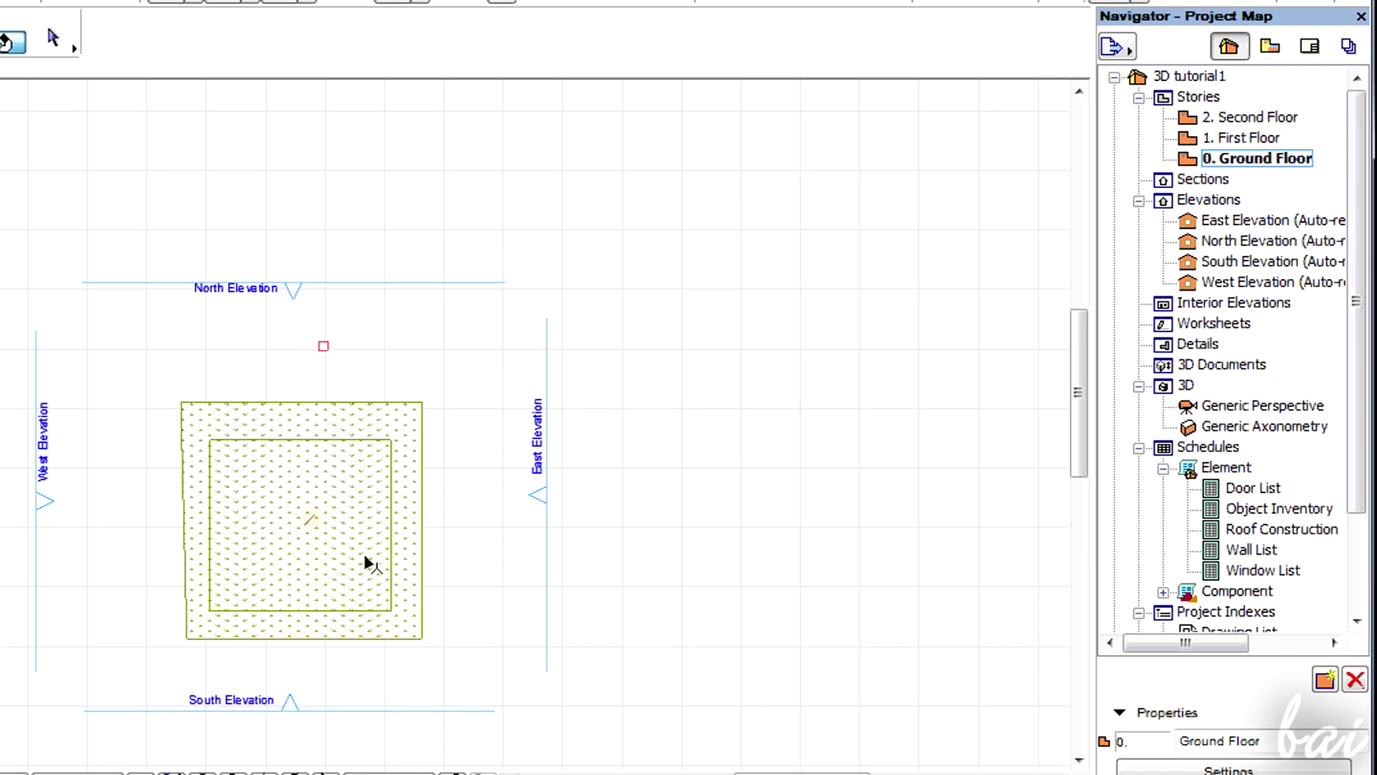
{"action": "key", "text": "ctrl+Up"}
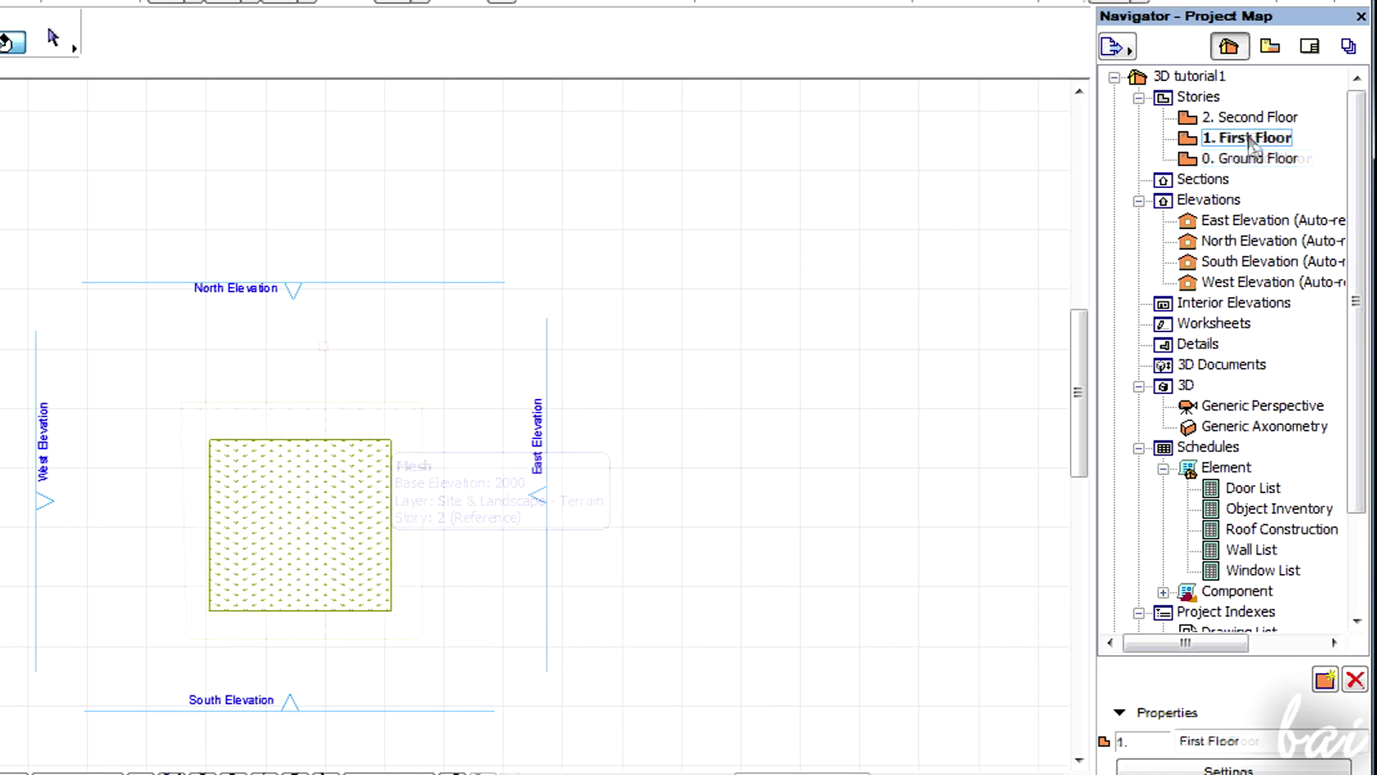
Delete the square mesh on the First Floor, then return to Ground Floor and open North Elevation.
{"action": "left_click", "coordinate": [289, 497]}
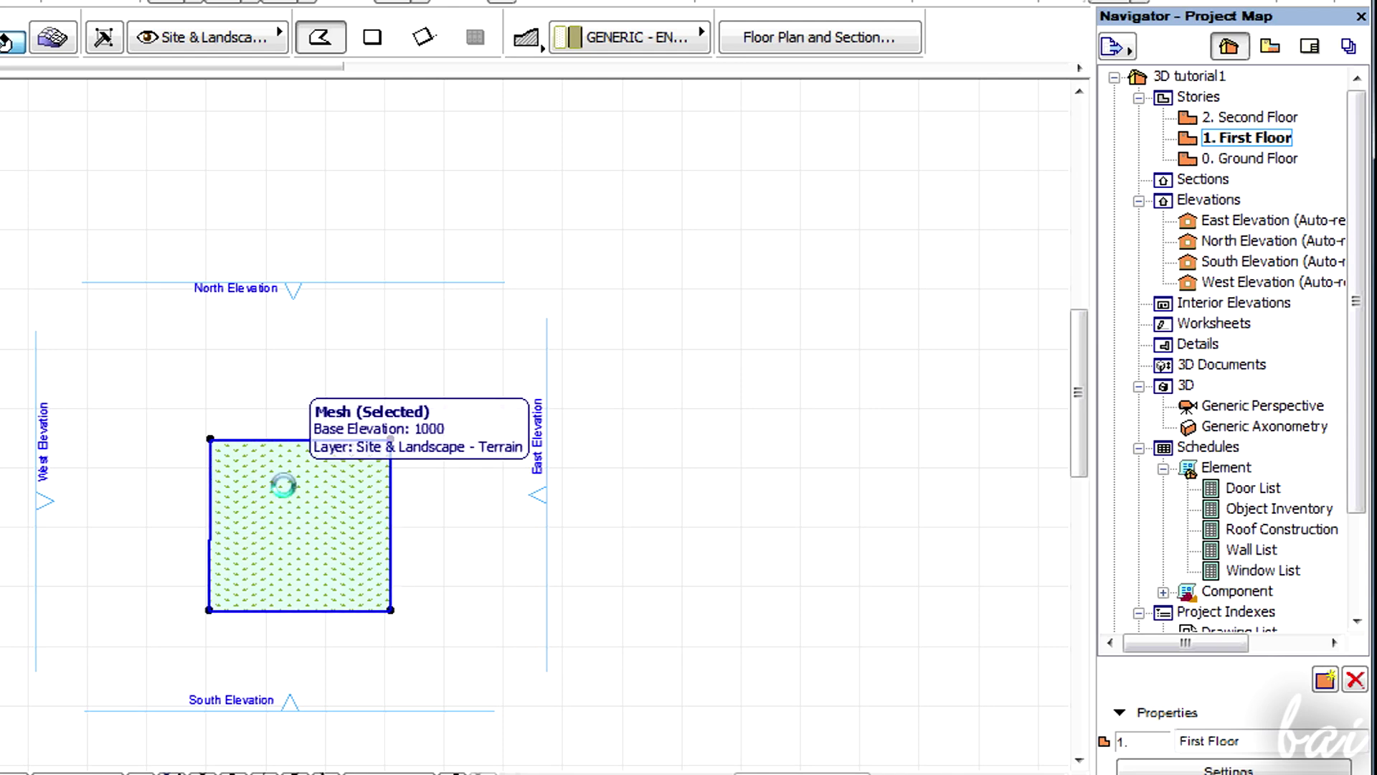
{"action": "key", "text": "Delete"}
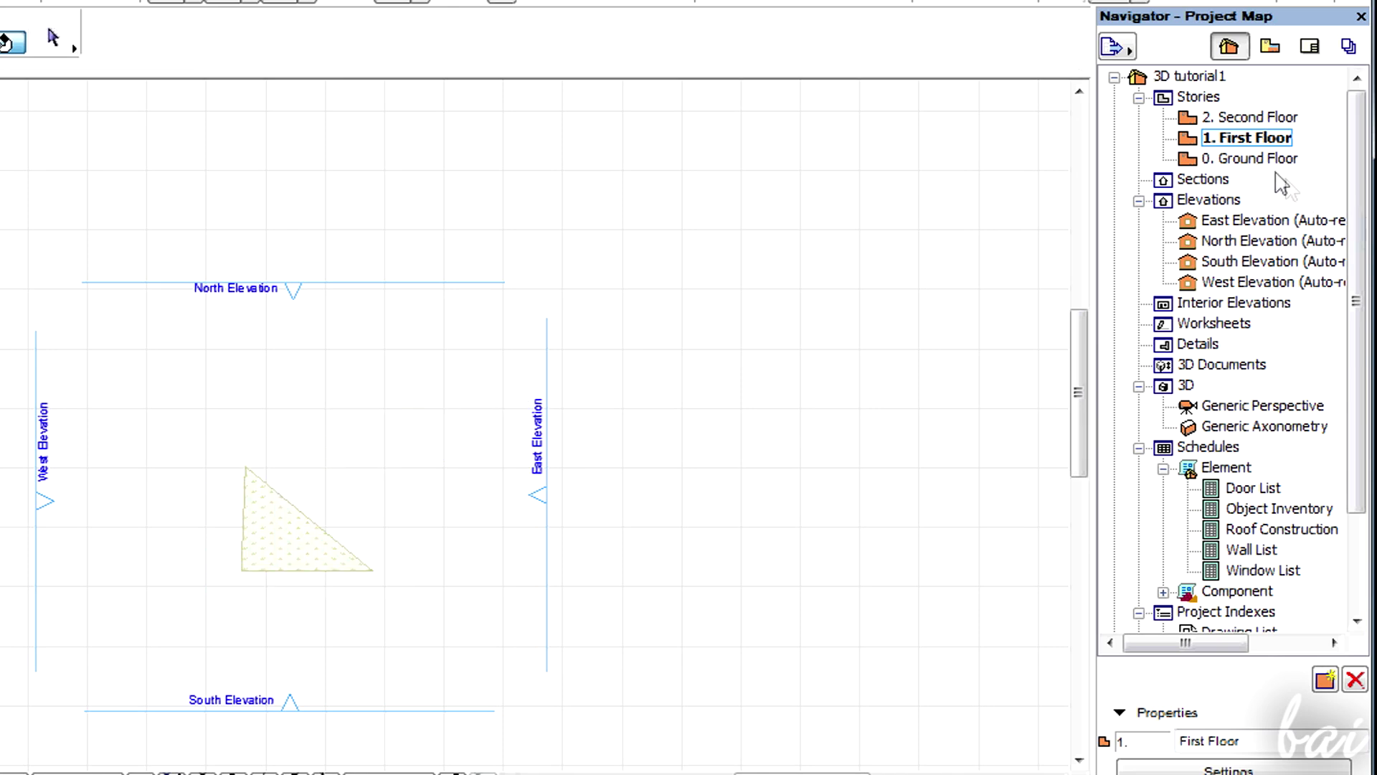
{"action": "left_click", "coordinate": [1255, 159]}
{"action": "double_click", "coordinate": [1245, 162]}
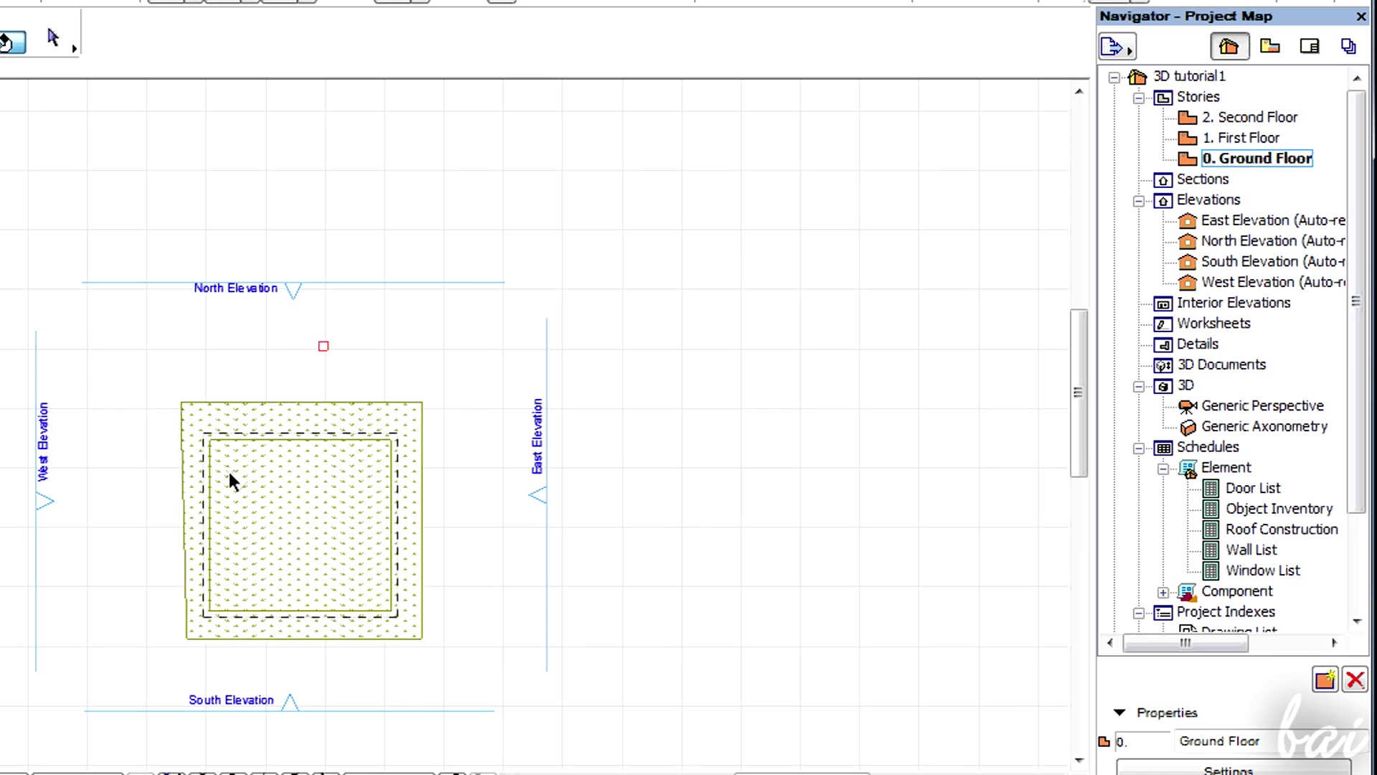
{"action": "double_click", "coordinate": [1220, 240]}
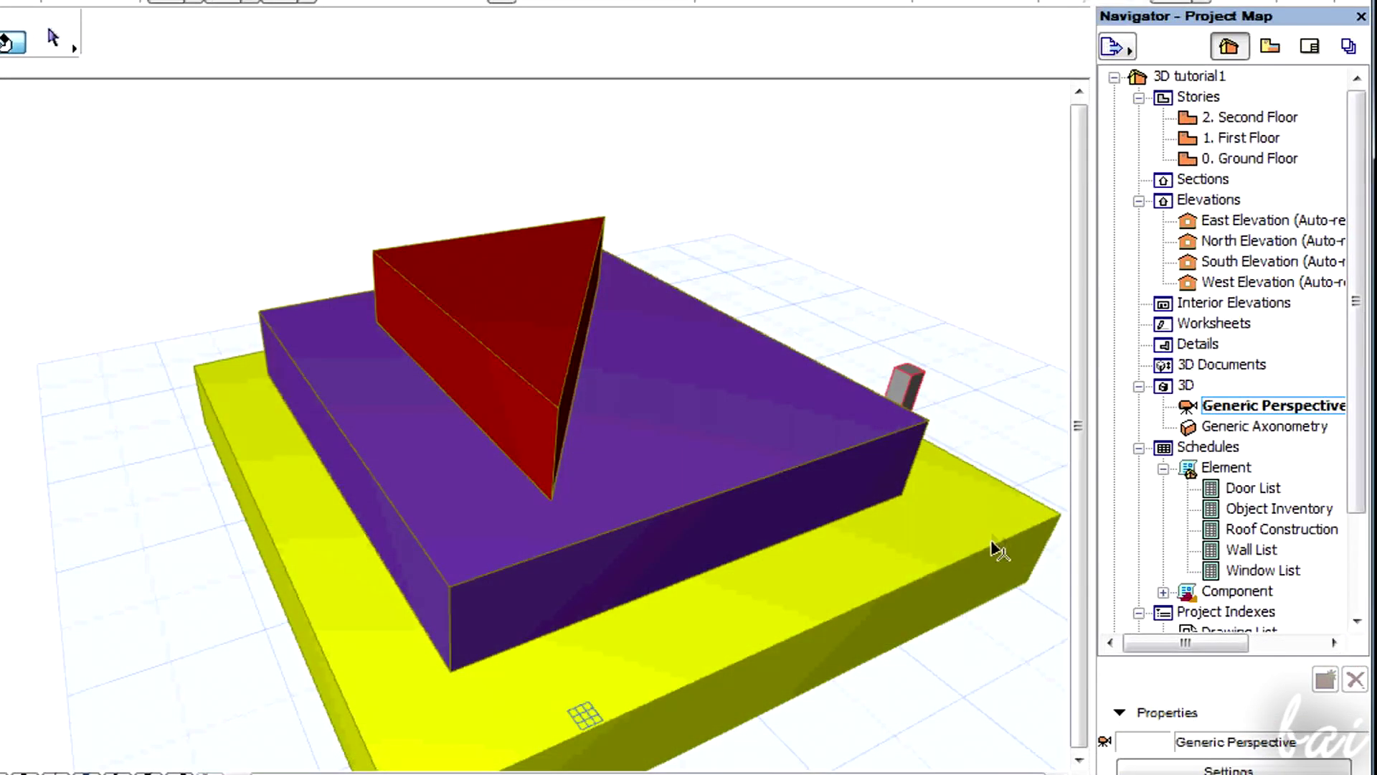
Orbit the slabs and wedge in the 3D window, view Generic Axonometry, then return to Generic Perspective.
{"action": "middle_click_drag", "start_coordinate": [976, 567], "coordinate": [562, 369], "text": "shift"}
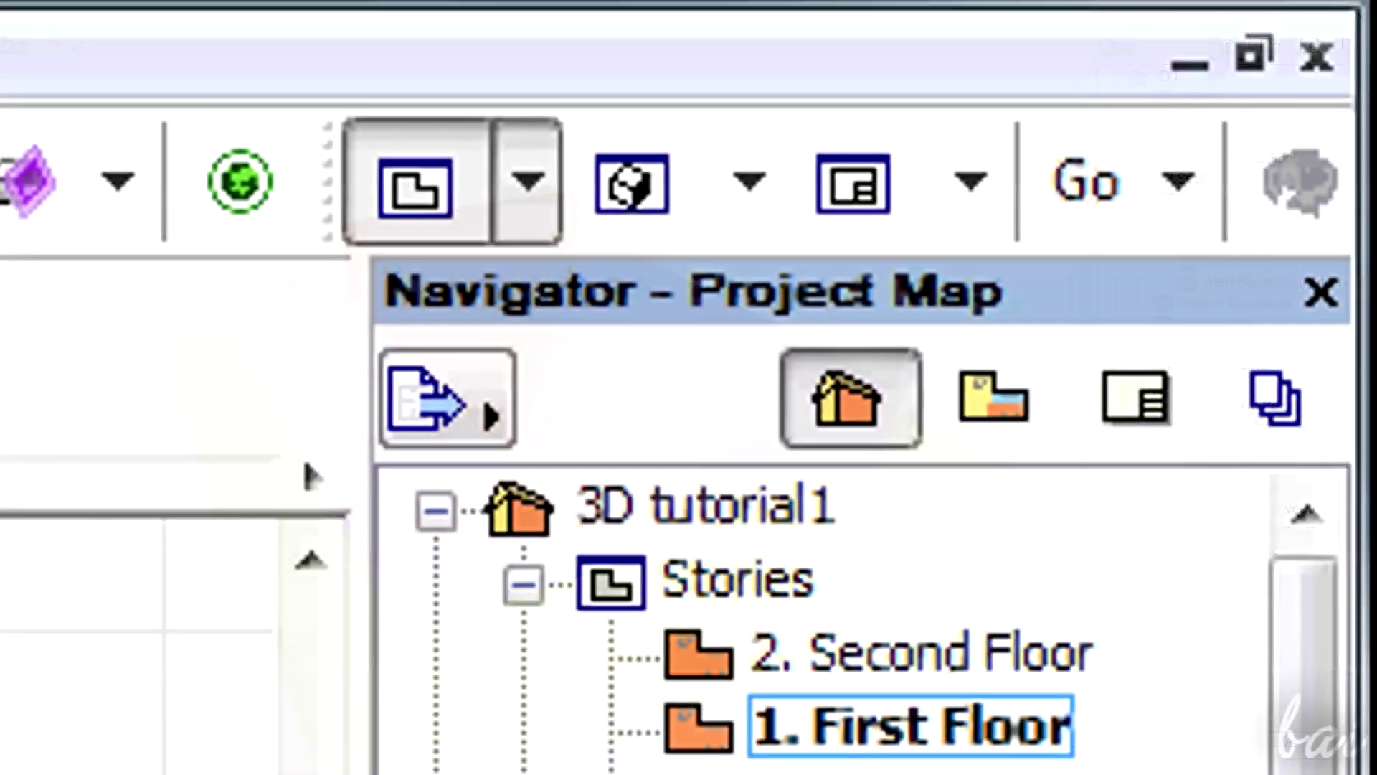
{"action": "left_click", "coordinate": [861, 773]}
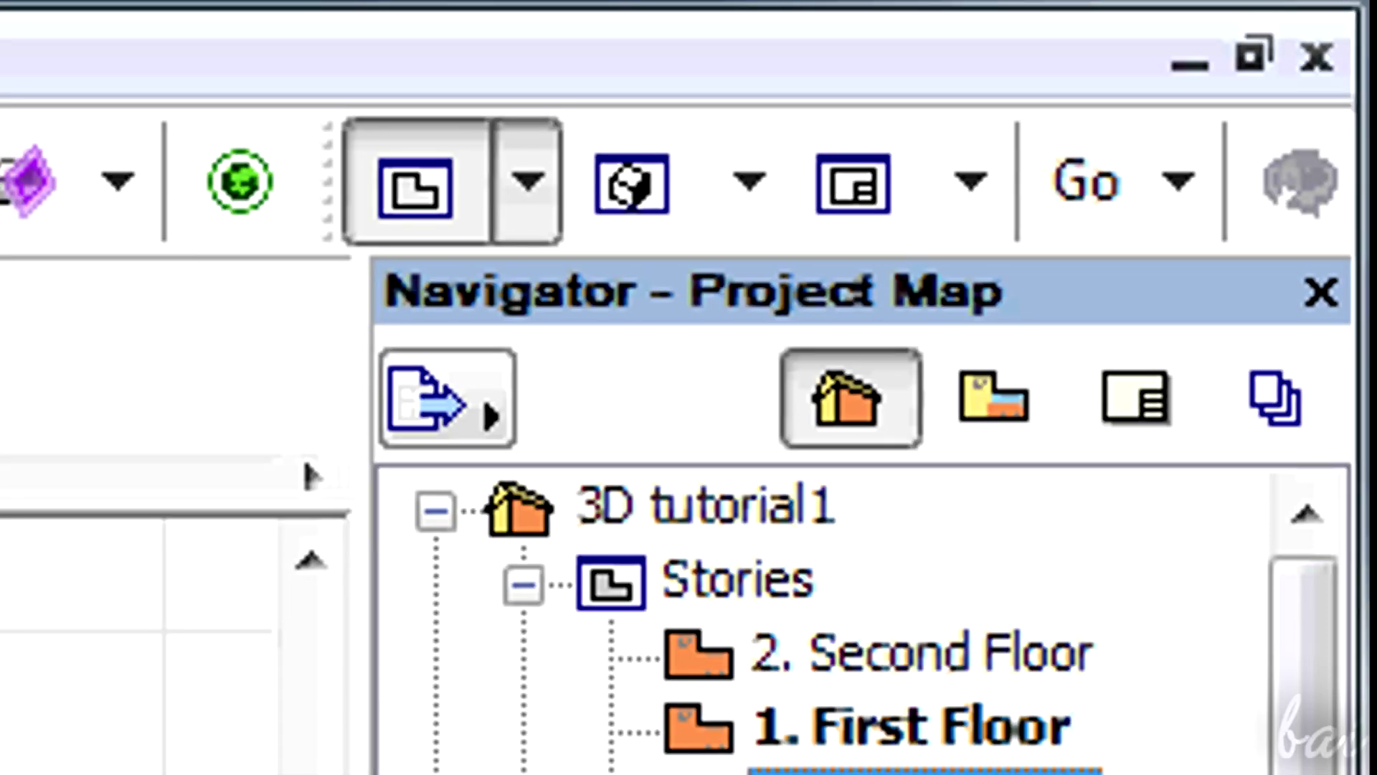
{"action": "left_click", "coordinate": [647, 193]}
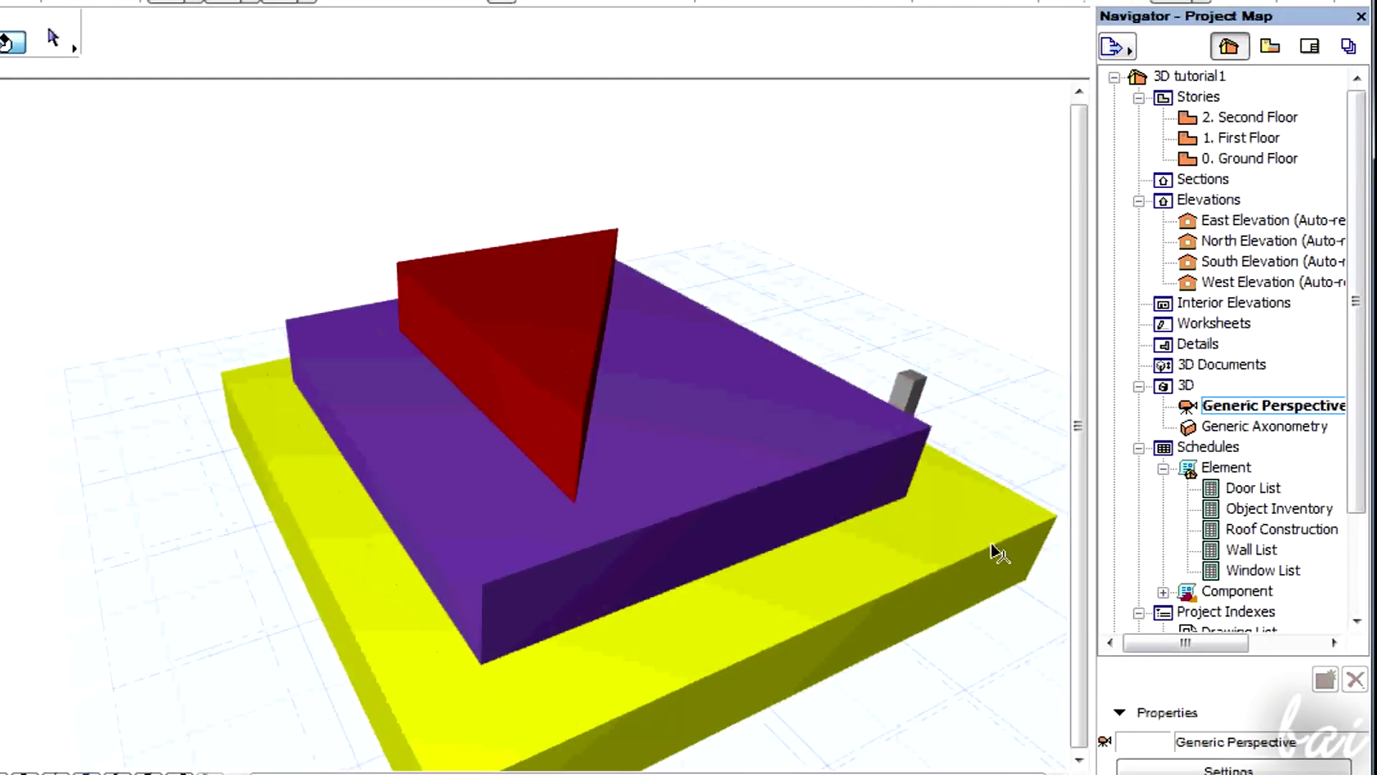
{"action": "middle_click_drag", "start_coordinate": [997, 552], "coordinate": [596, 391], "text": "shift"}
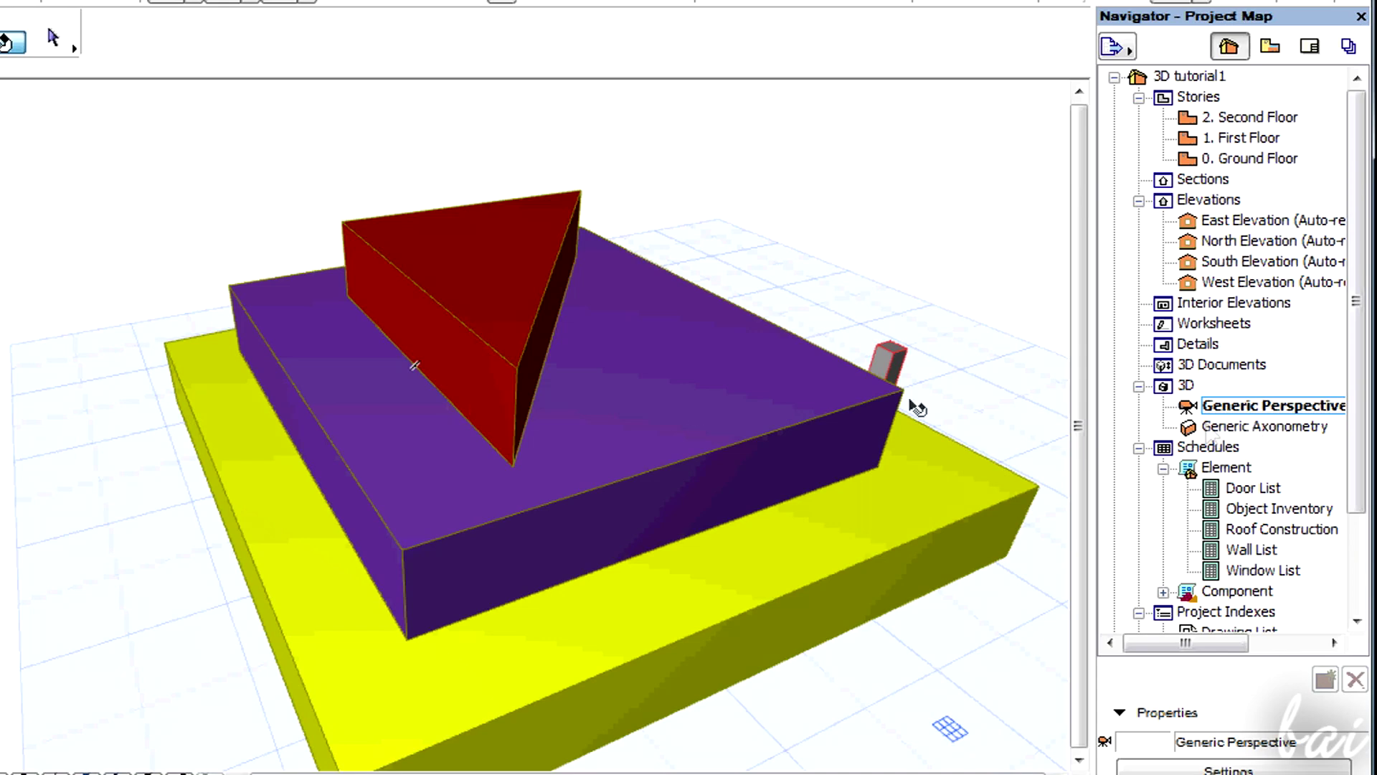
{"action": "double_click", "coordinate": [1261, 427]}
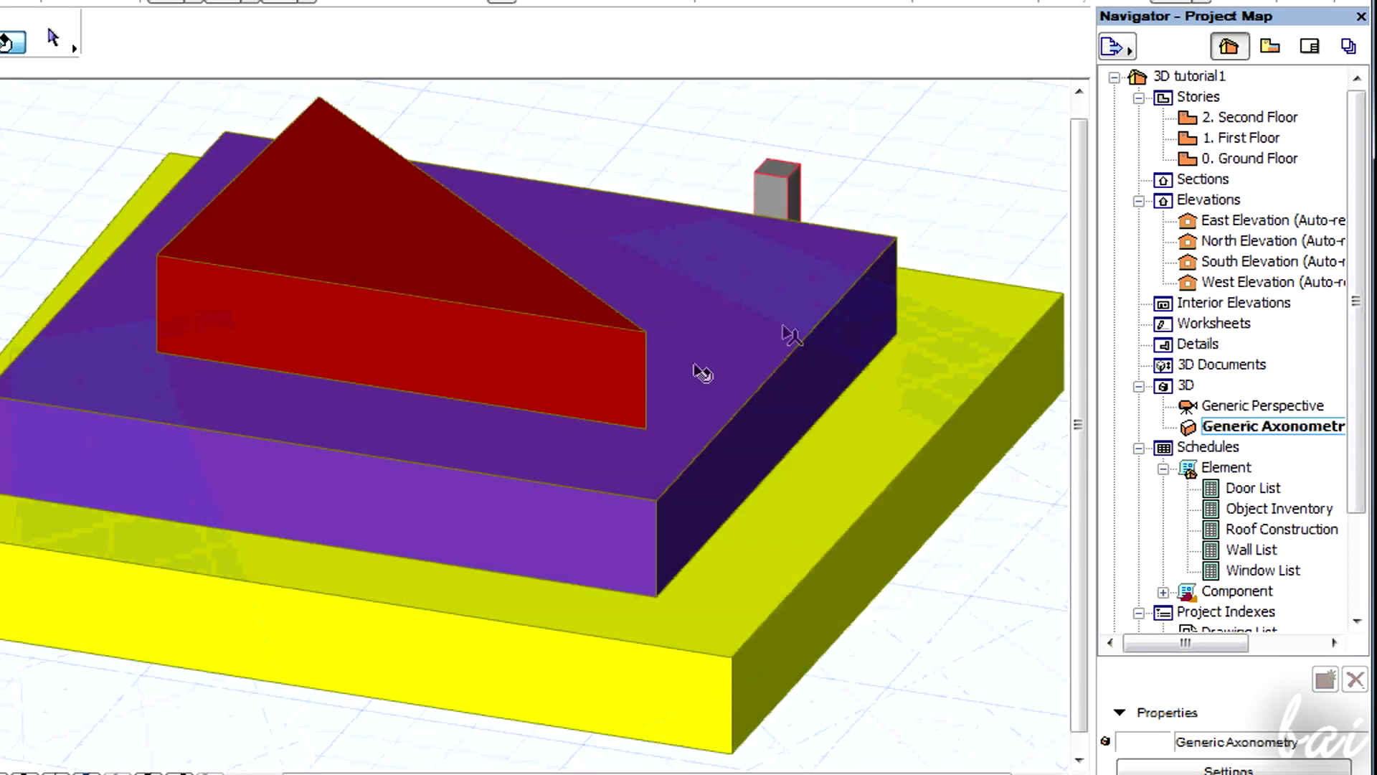
{"action": "mouse_move", "coordinate": [672, 432]}
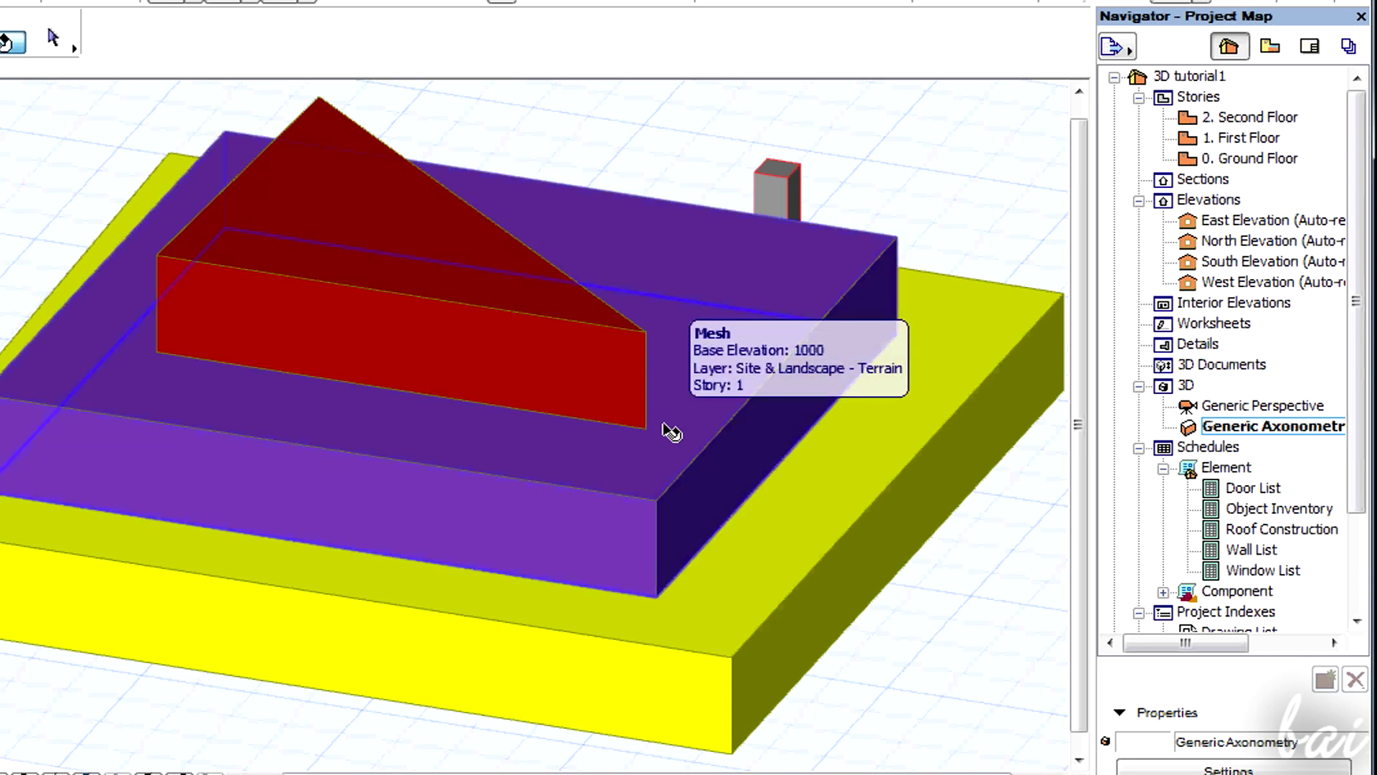
{"action": "double_click", "coordinate": [1252, 407]}
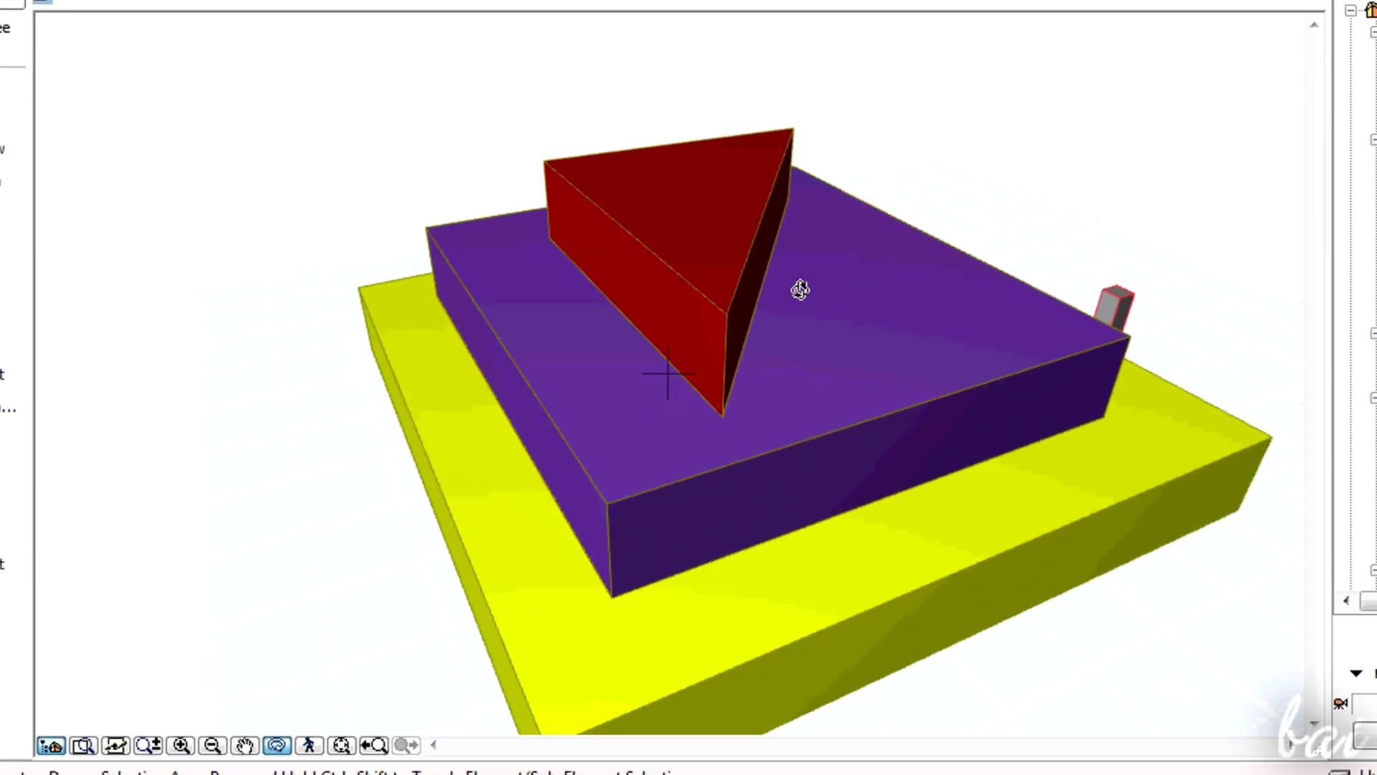
Orbit the model to a lower, frontal angle, then swing it back near the original view.
{"action": "key", "text": "o"}
{"action": "left_click_drag", "start_coordinate": [879, 290], "coordinate": [999, 297]}
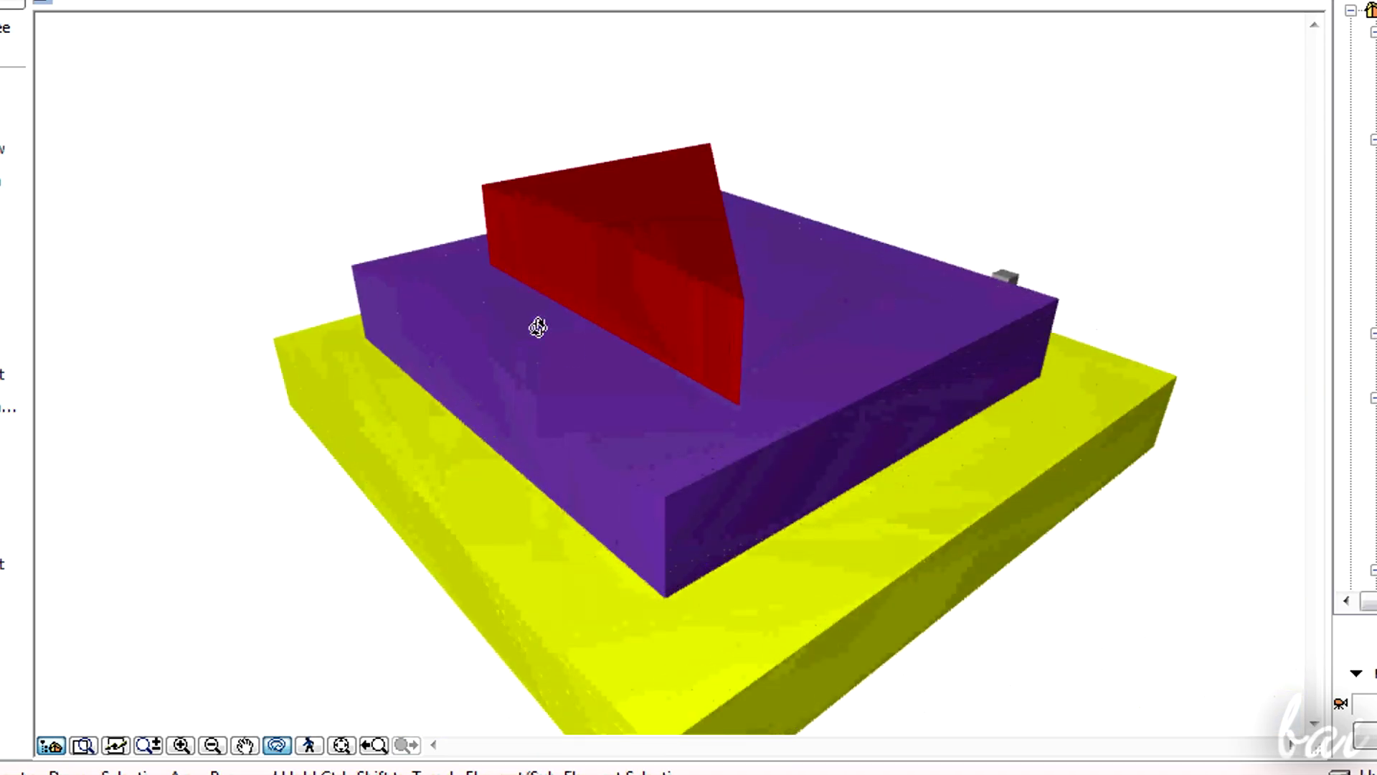
{"action": "left_click_drag", "start_coordinate": [538, 327], "coordinate": [360, 324]}
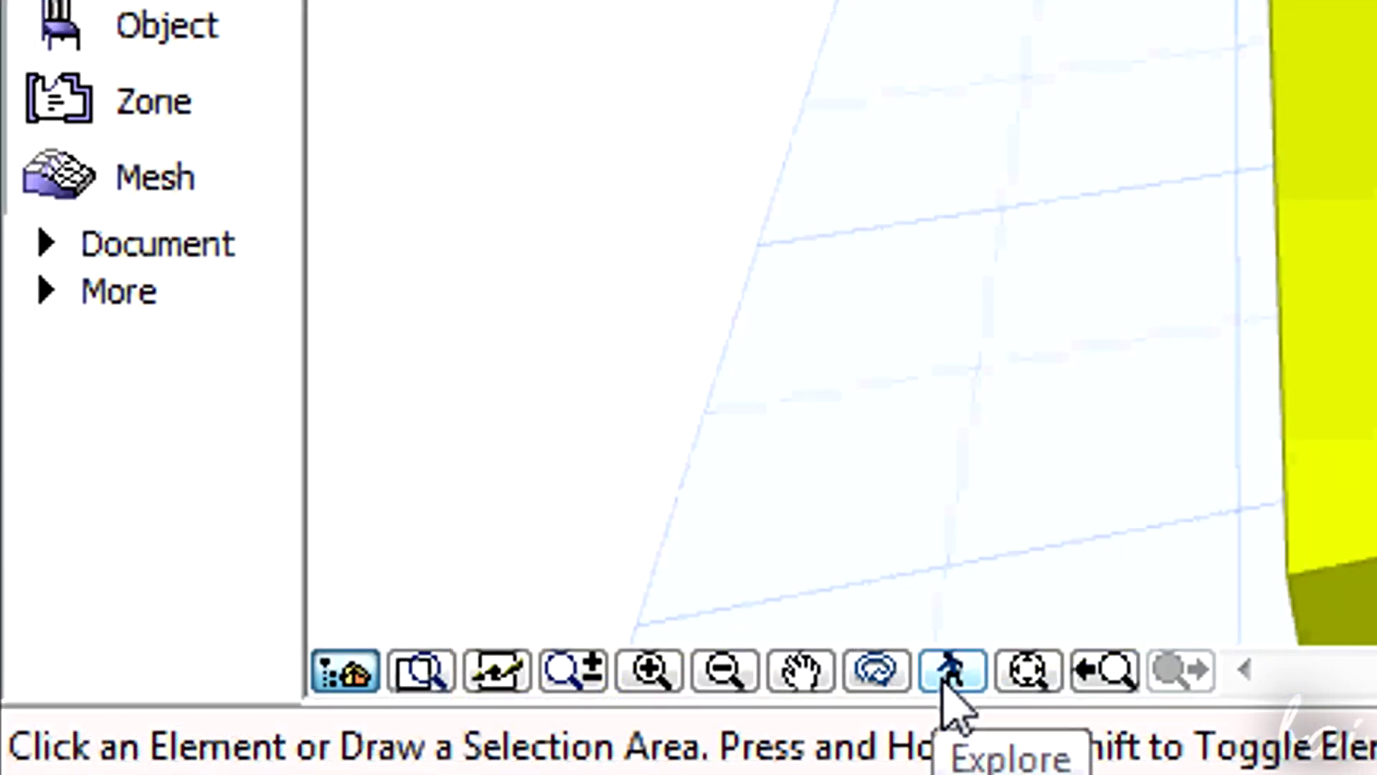
{"action": "left_click", "coordinate": [951, 672]}
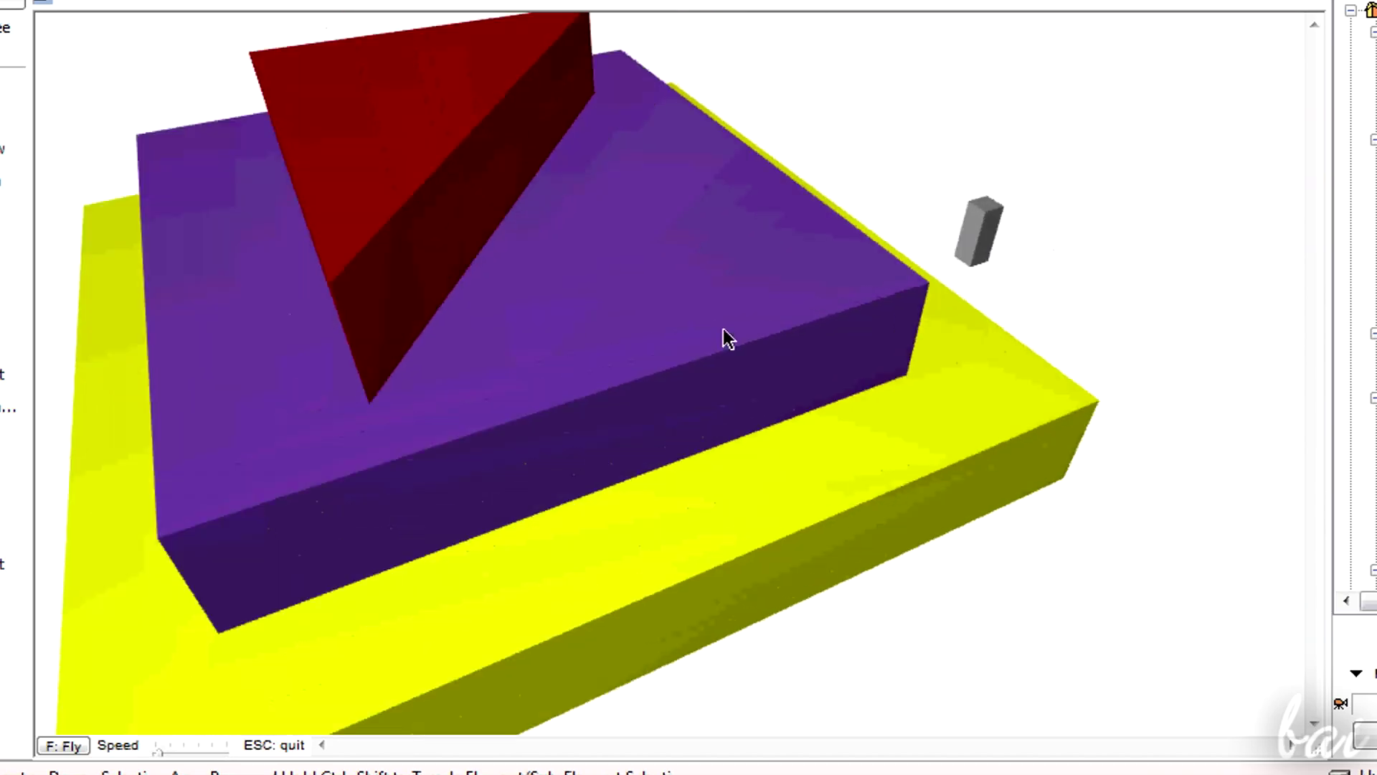
{"action": "left_click_drag", "start_coordinate": [728, 337], "coordinate": [672, 380]}
{"action": "key", "text": "Escape"}
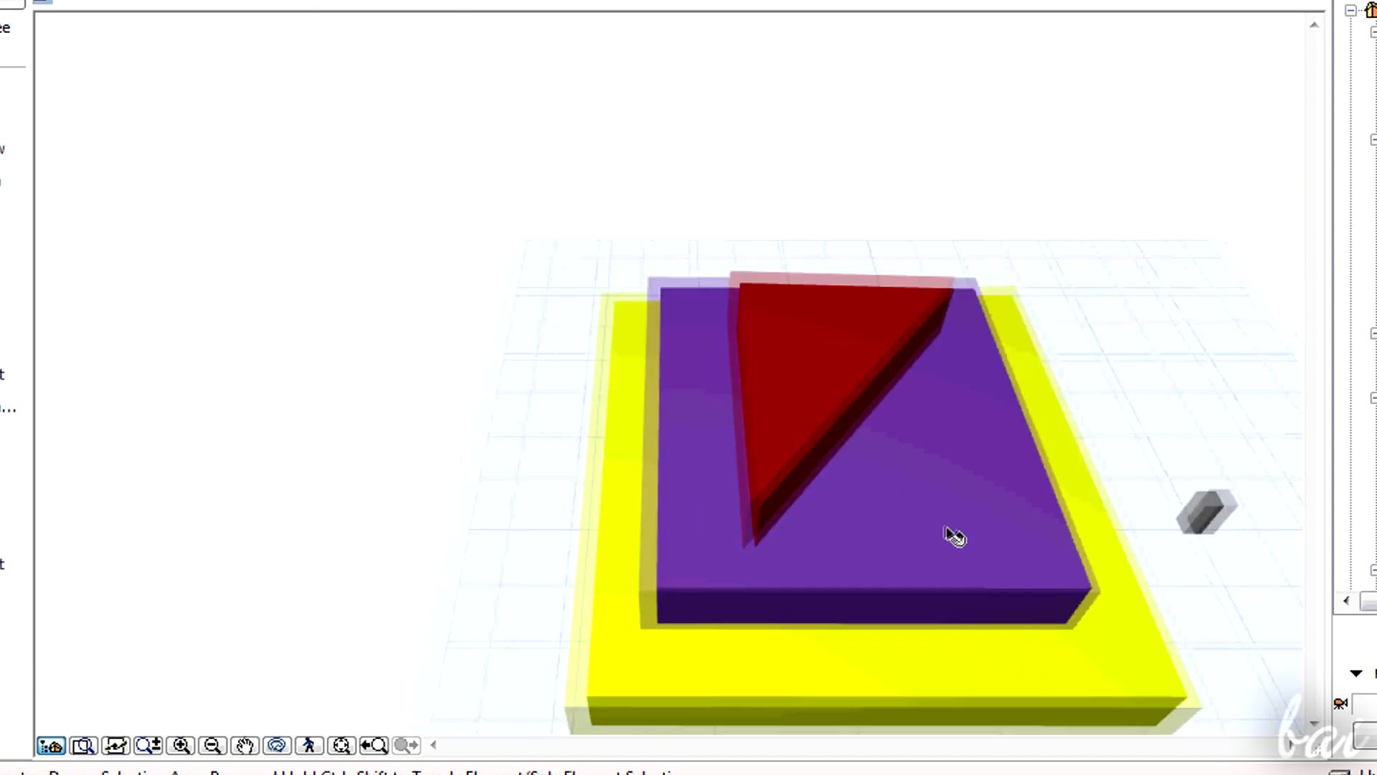
{"action": "scroll", "coordinate": [757, 317], "scroll_direction": "up", "scroll_amount": 5}
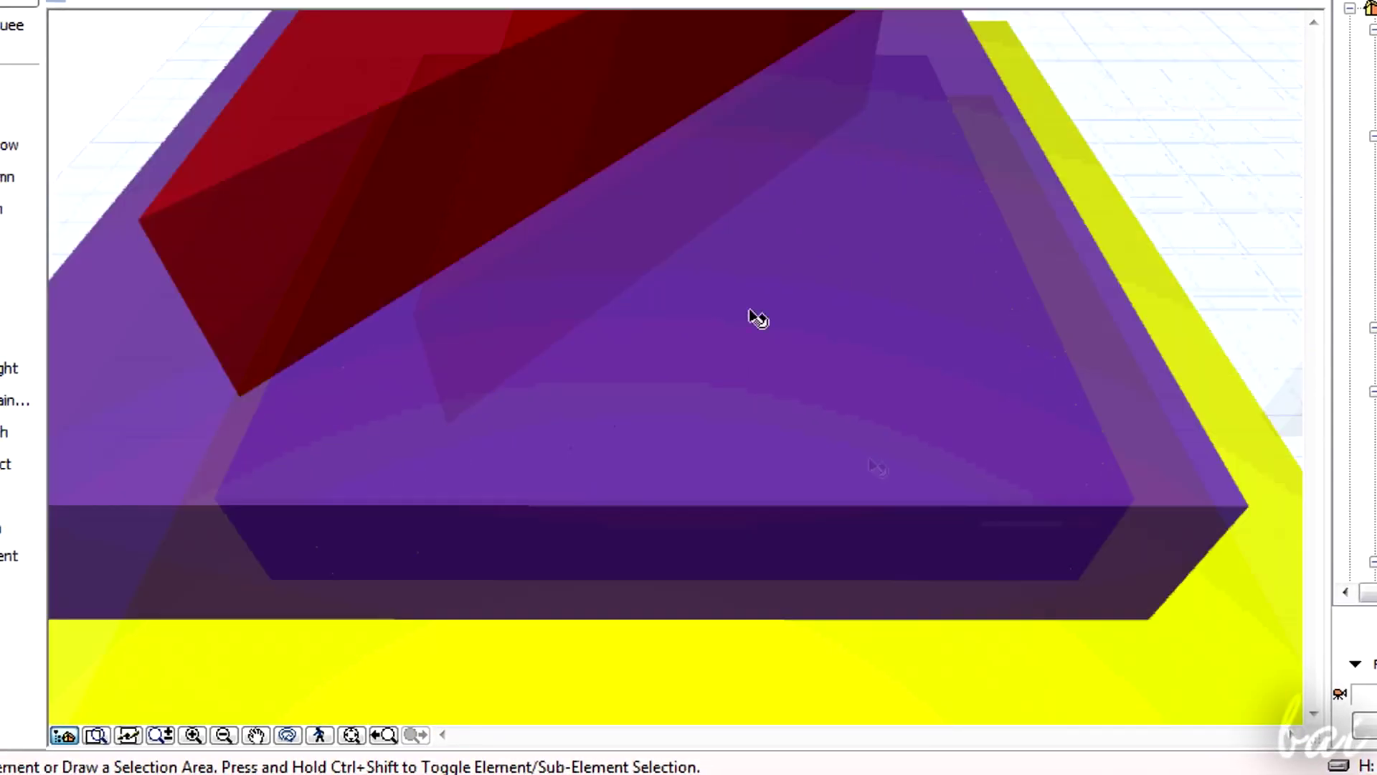
{"action": "scroll", "coordinate": [710, 296], "scroll_direction": "down", "scroll_amount": 5}
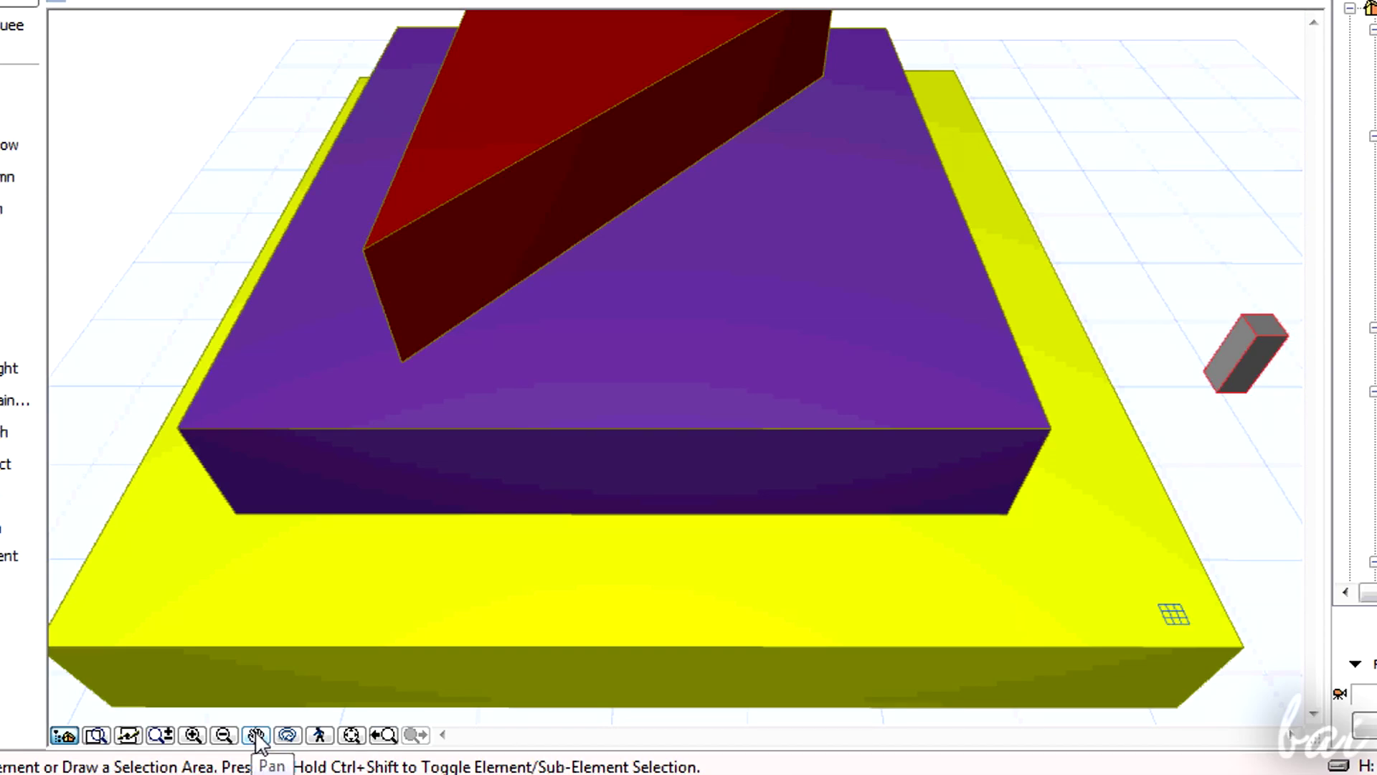
{"action": "left_click_drag", "start_coordinate": [725, 369], "coordinate": [915, 465]}
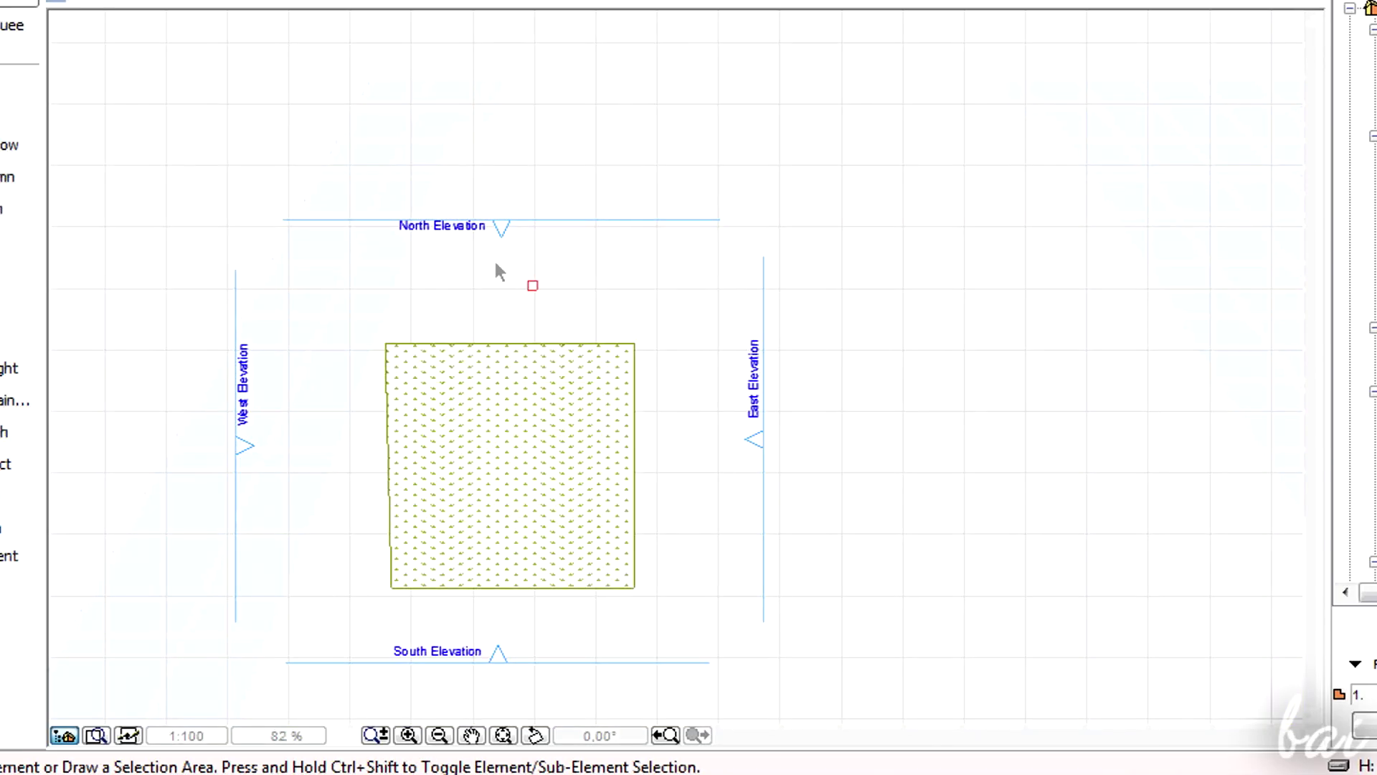
Zoom and pan the Ground Floor plan to frame the slab, column and four elevation markers.
{"action": "scroll", "coordinate": [366, 480], "scroll_direction": "up", "scroll_amount": 3}
{"action": "scroll", "coordinate": [438, 481], "scroll_direction": "up", "scroll_amount": 3}
{"action": "scroll", "coordinate": [660, 424], "scroll_direction": "down", "scroll_amount": 7}
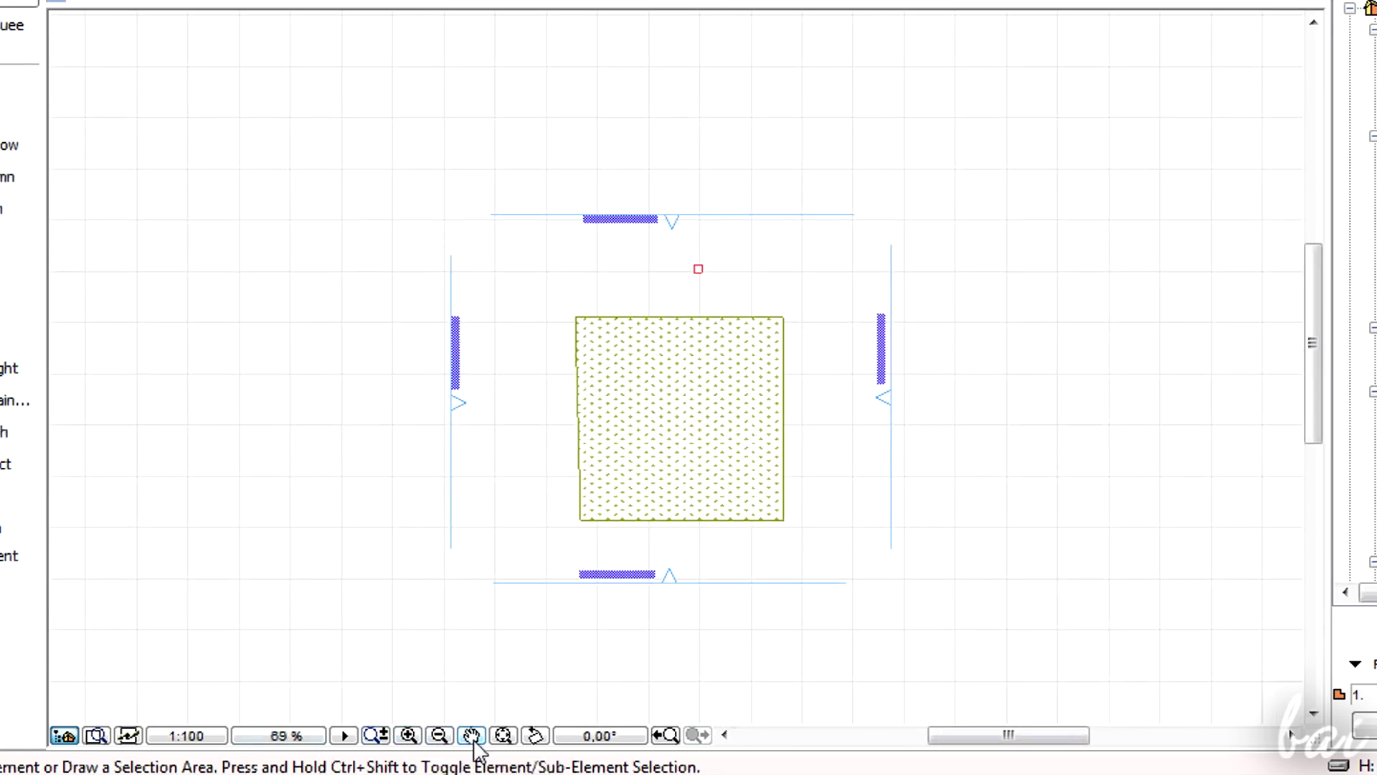
{"action": "middle_click_drag", "start_coordinate": [712, 433], "coordinate": [726, 364]}
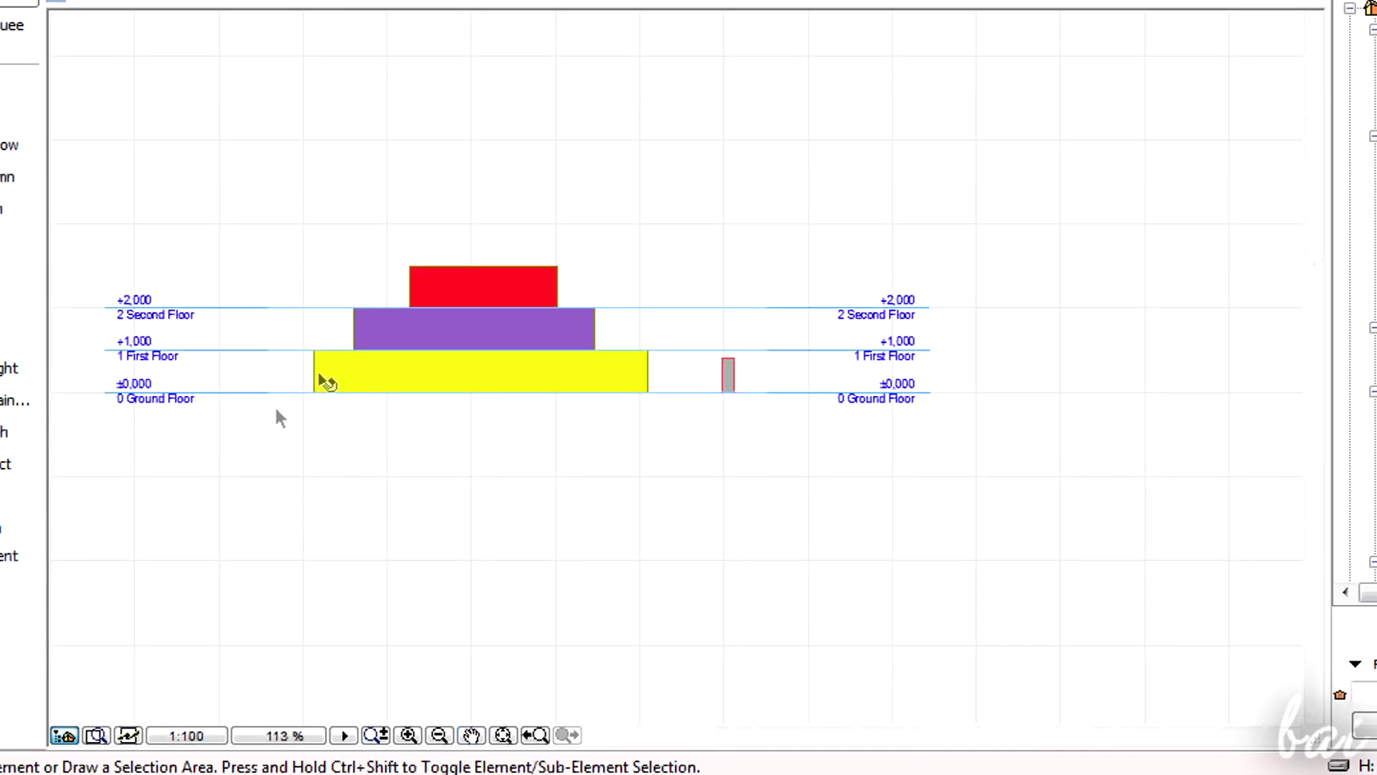
Zoom in and out on the section to check the stacked floors.
{"action": "scroll", "coordinate": [274, 405], "scroll_direction": "up", "scroll_amount": 1}
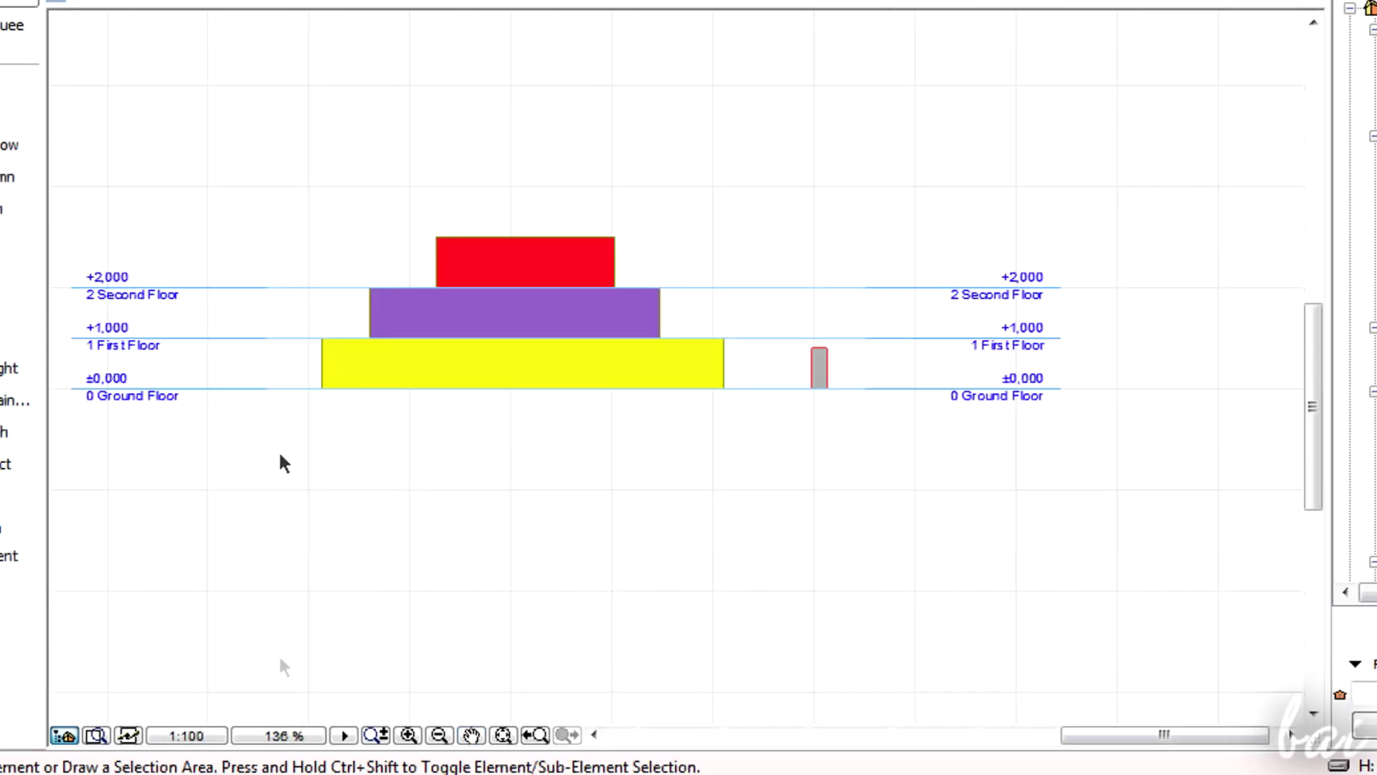
{"action": "scroll", "coordinate": [547, 409], "scroll_direction": "up", "scroll_amount": 6}
{"action": "scroll", "coordinate": [652, 433], "scroll_direction": "down", "scroll_amount": 6}
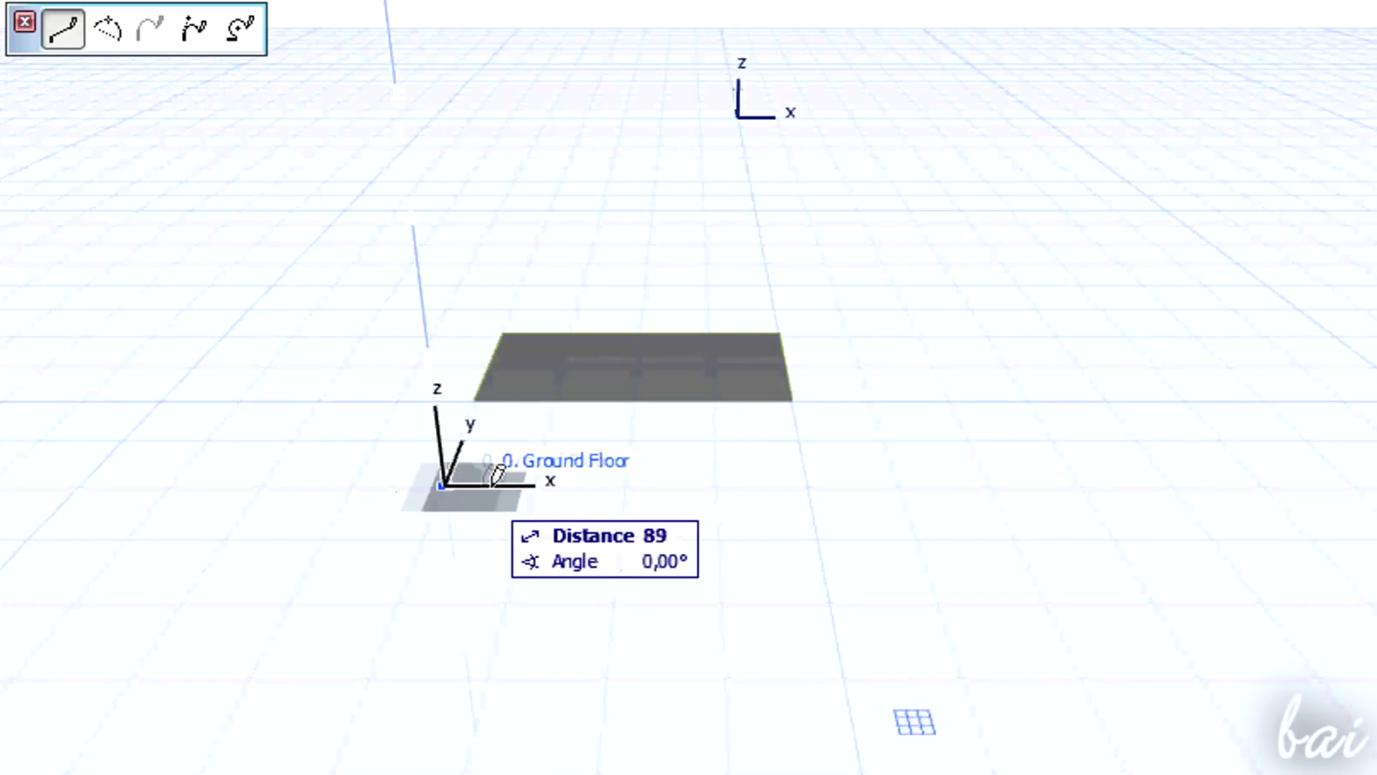
Finish the morph polyline, complete the circle on the plan, and open the 3D perspective.
{"action": "left_click", "coordinate": [807, 485]}
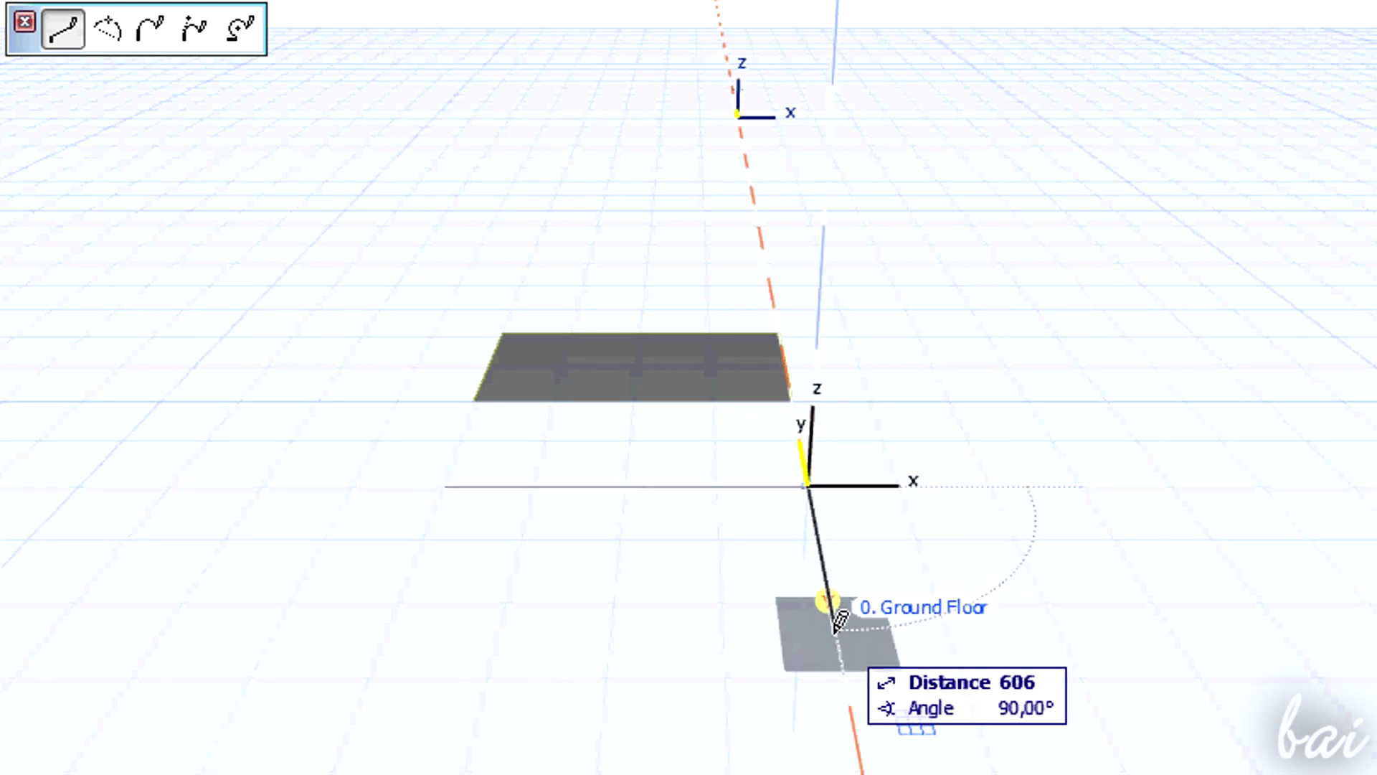
{"action": "left_click", "coordinate": [834, 628]}
{"action": "left_click", "coordinate": [835, 627]}
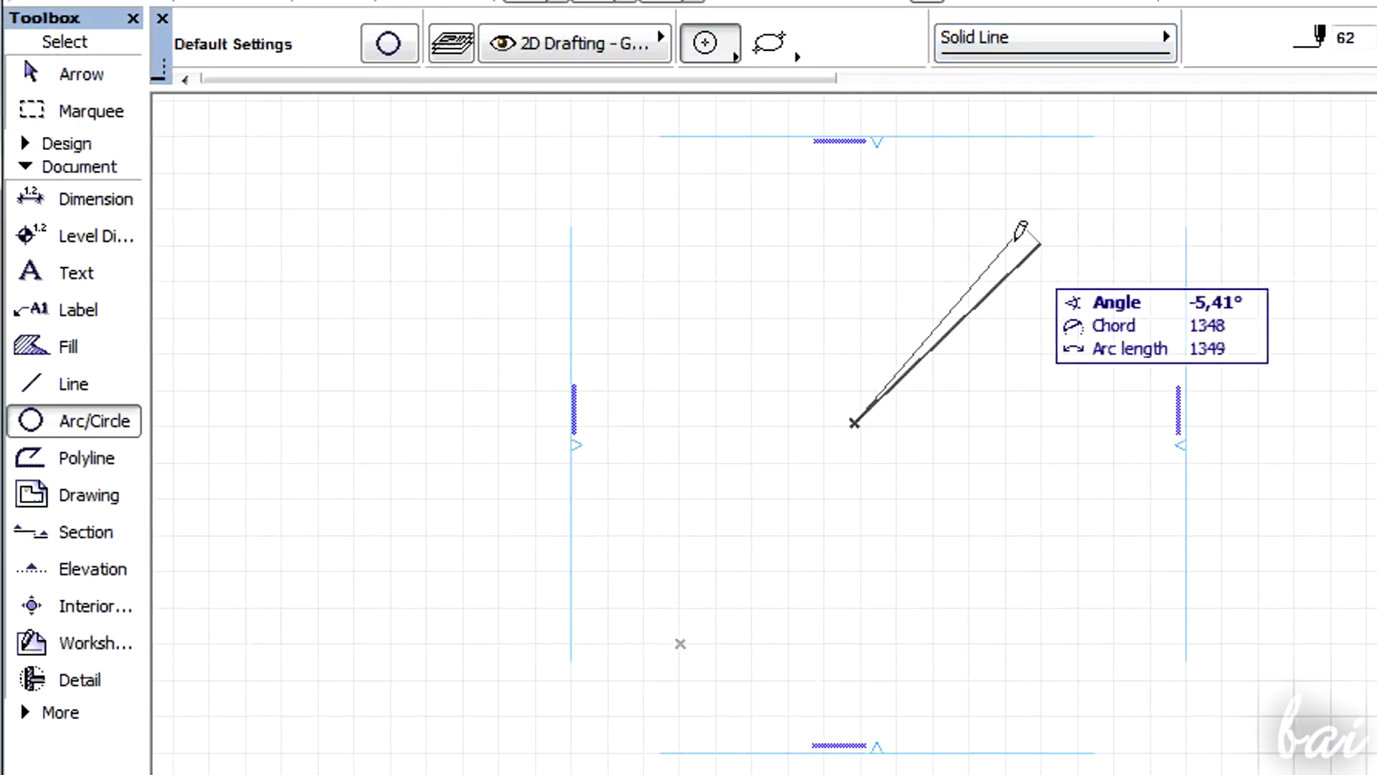
{"action": "left_click", "coordinate": [1023, 225]}
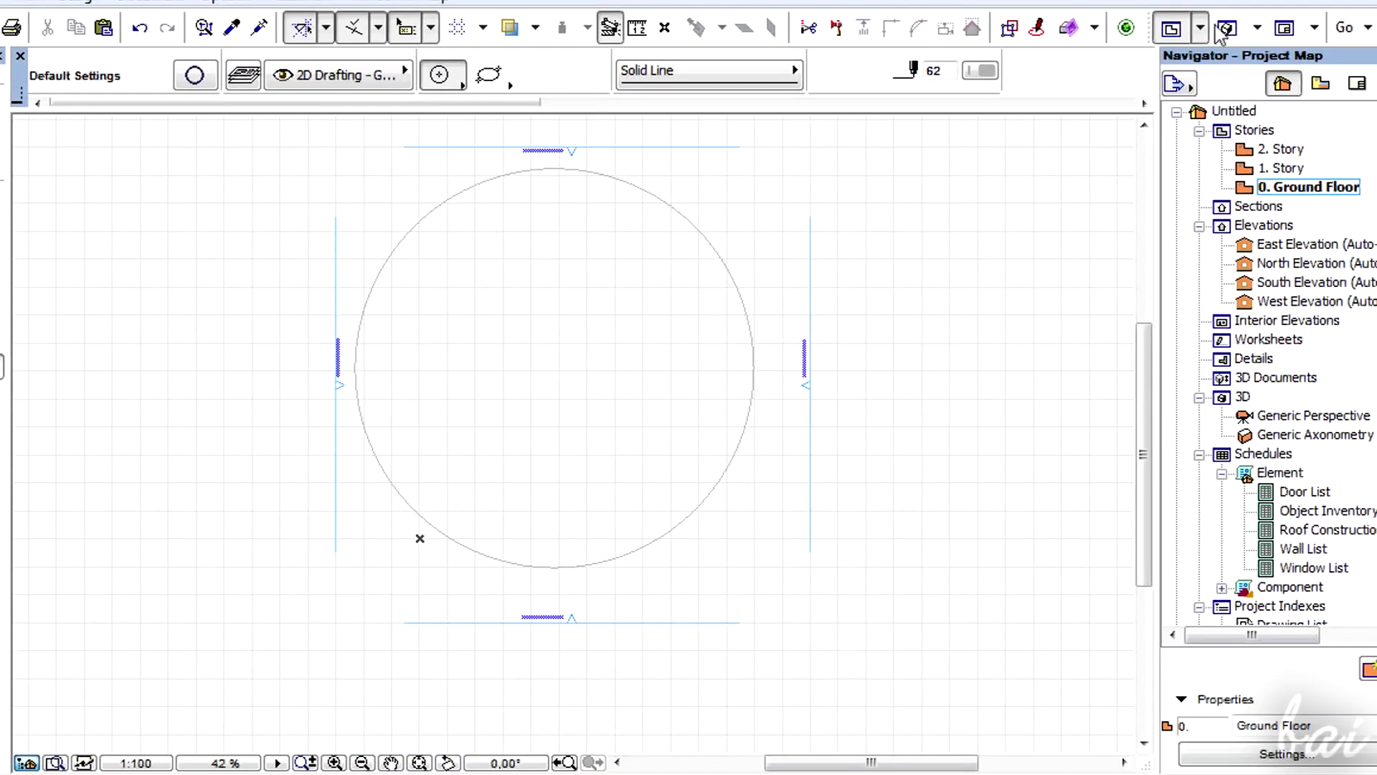
{"action": "left_click", "coordinate": [1228, 31]}
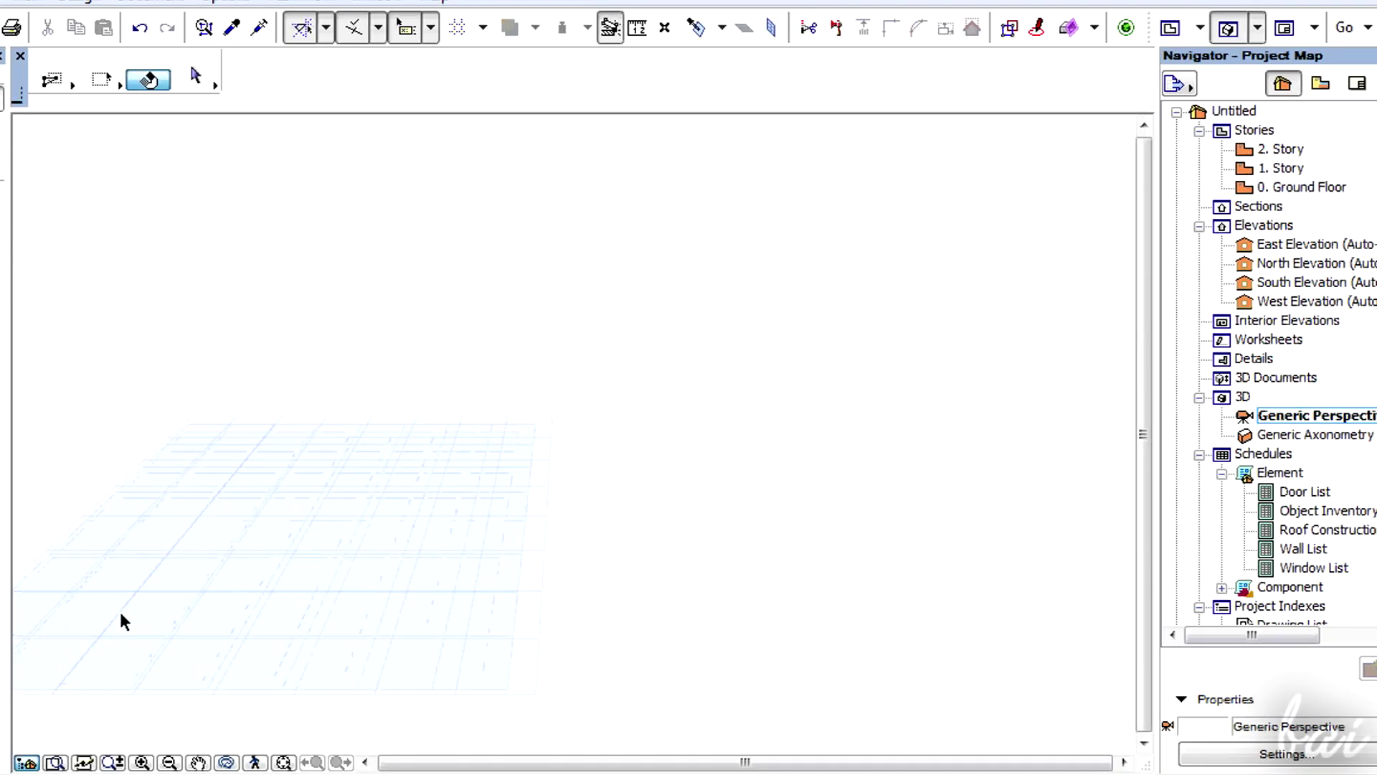
On the ground-floor plan, draw a morph line from the origin along x, then downward.
{"action": "middle_click_drag", "start_coordinate": [119, 609], "coordinate": [221, 503], "text": "shift"}
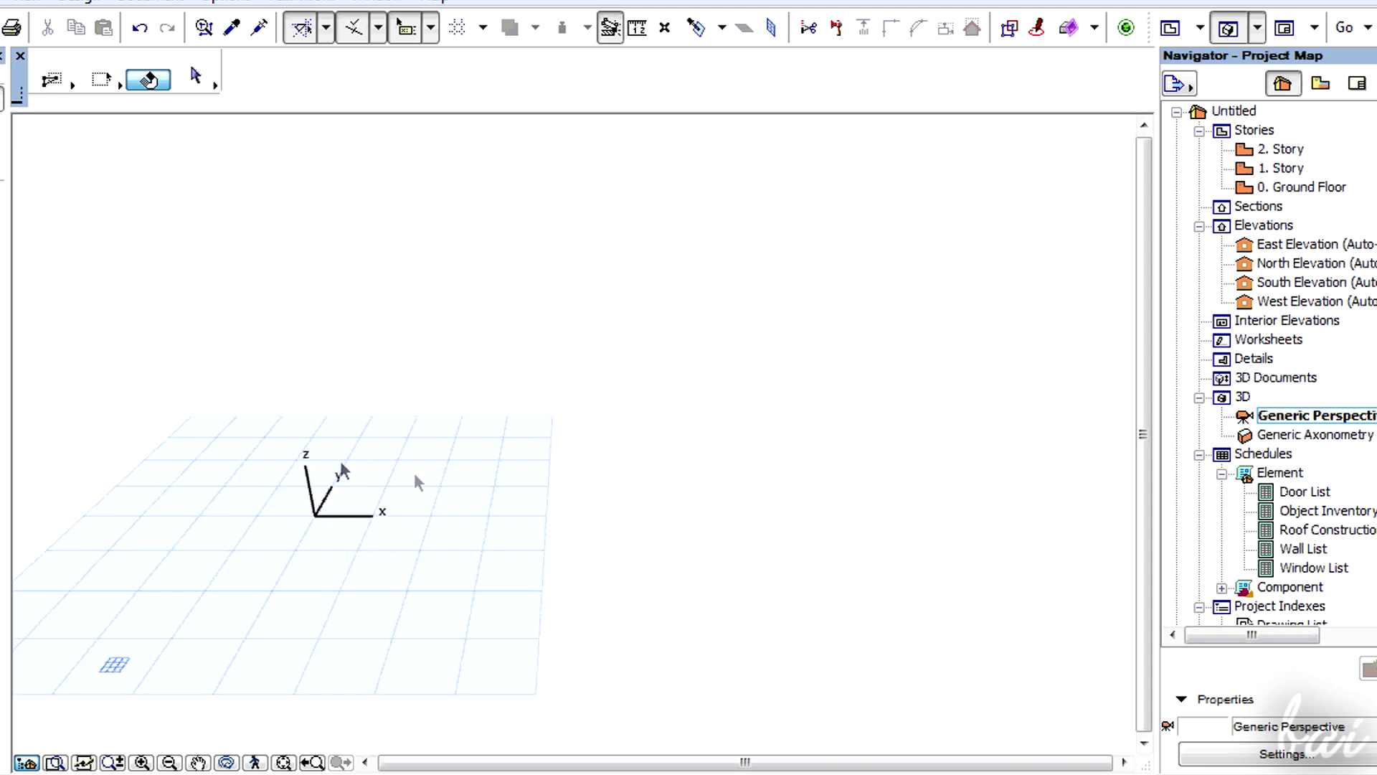
{"action": "left_click", "coordinate": [1169, 32]}
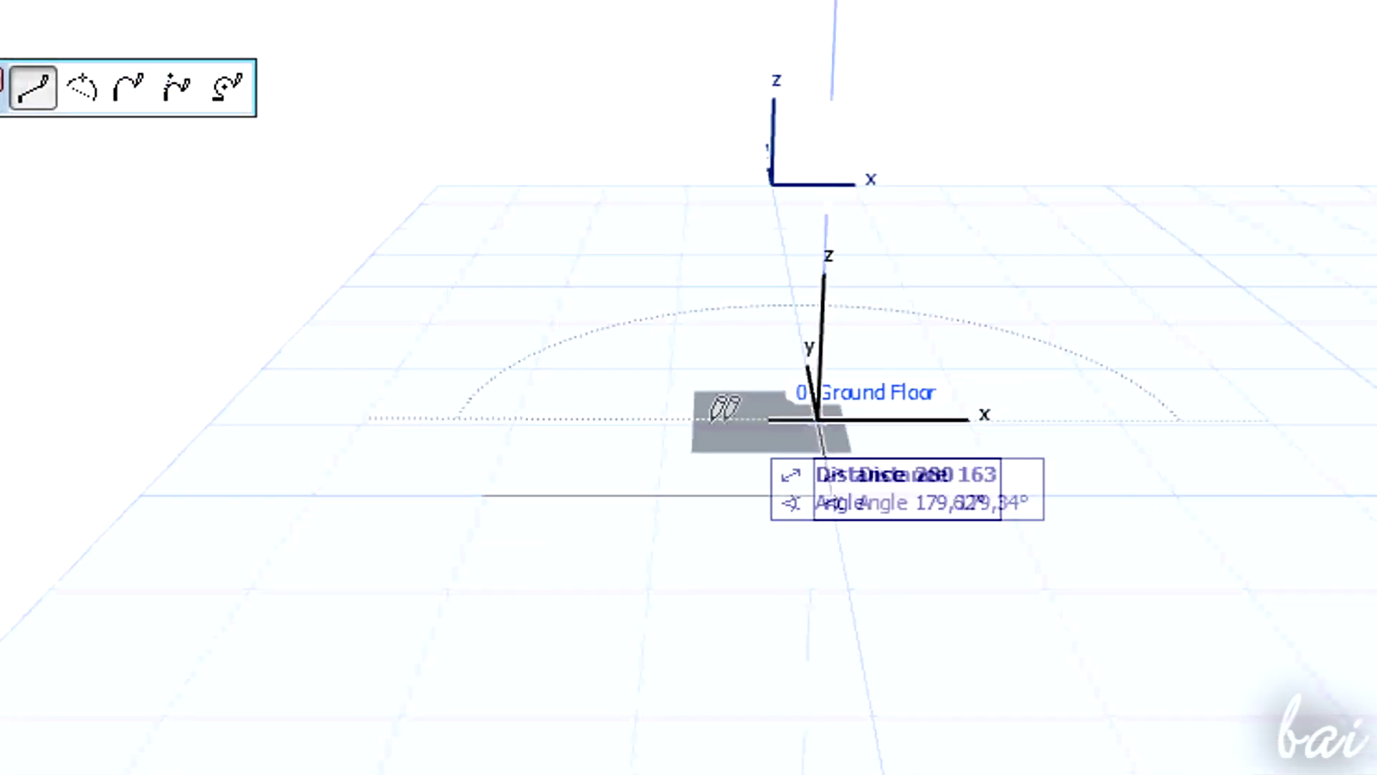
{"action": "left_click", "coordinate": [514, 420]}
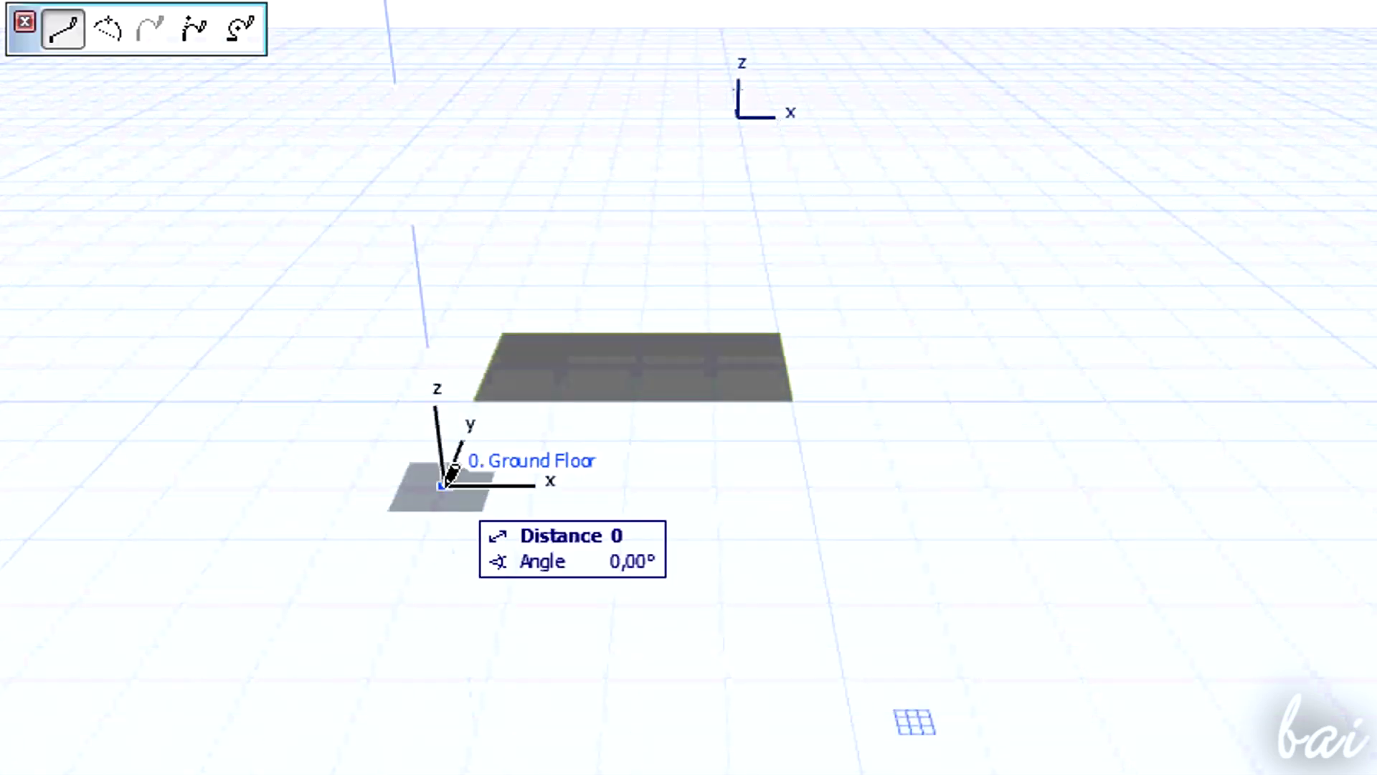
{"action": "left_click", "coordinate": [807, 485]}
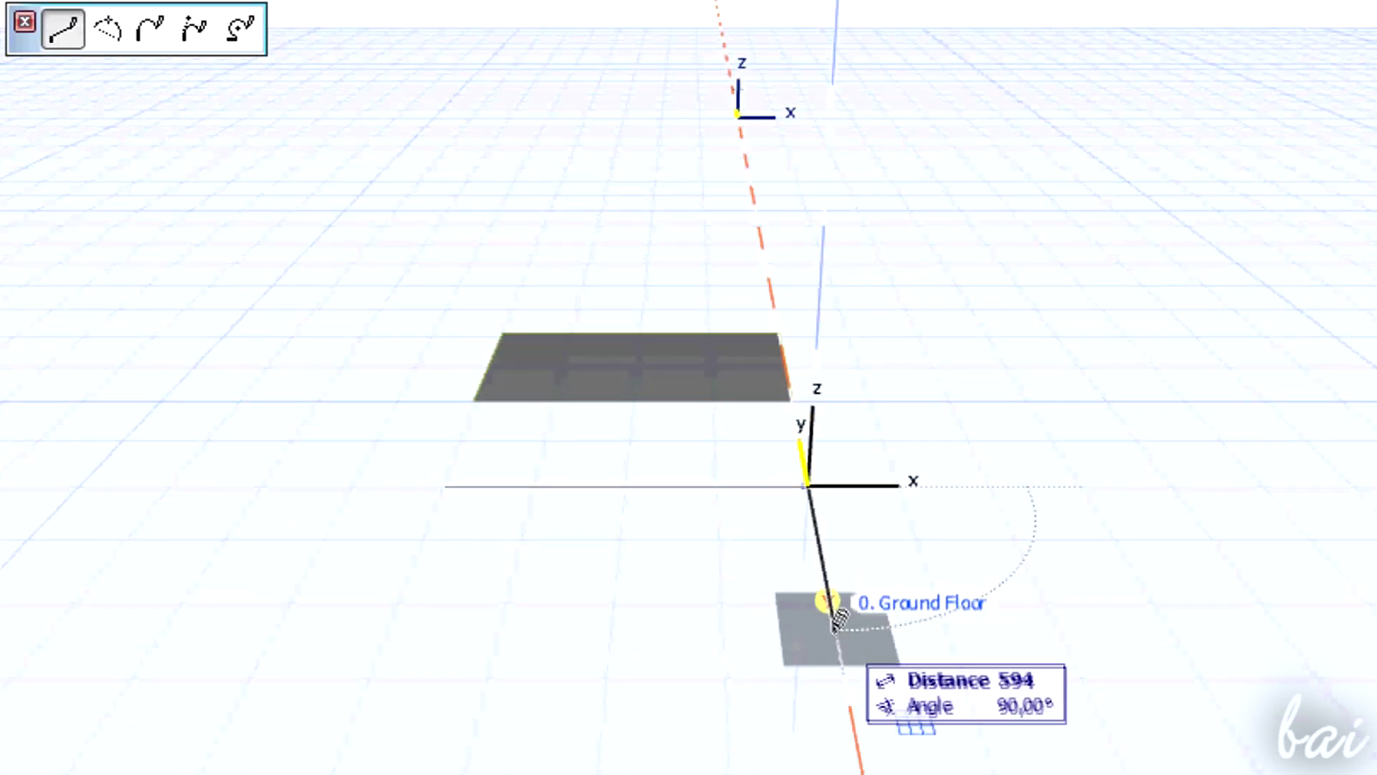
{"action": "left_click", "coordinate": [836, 622]}
{"action": "left_click", "coordinate": [836, 622]}
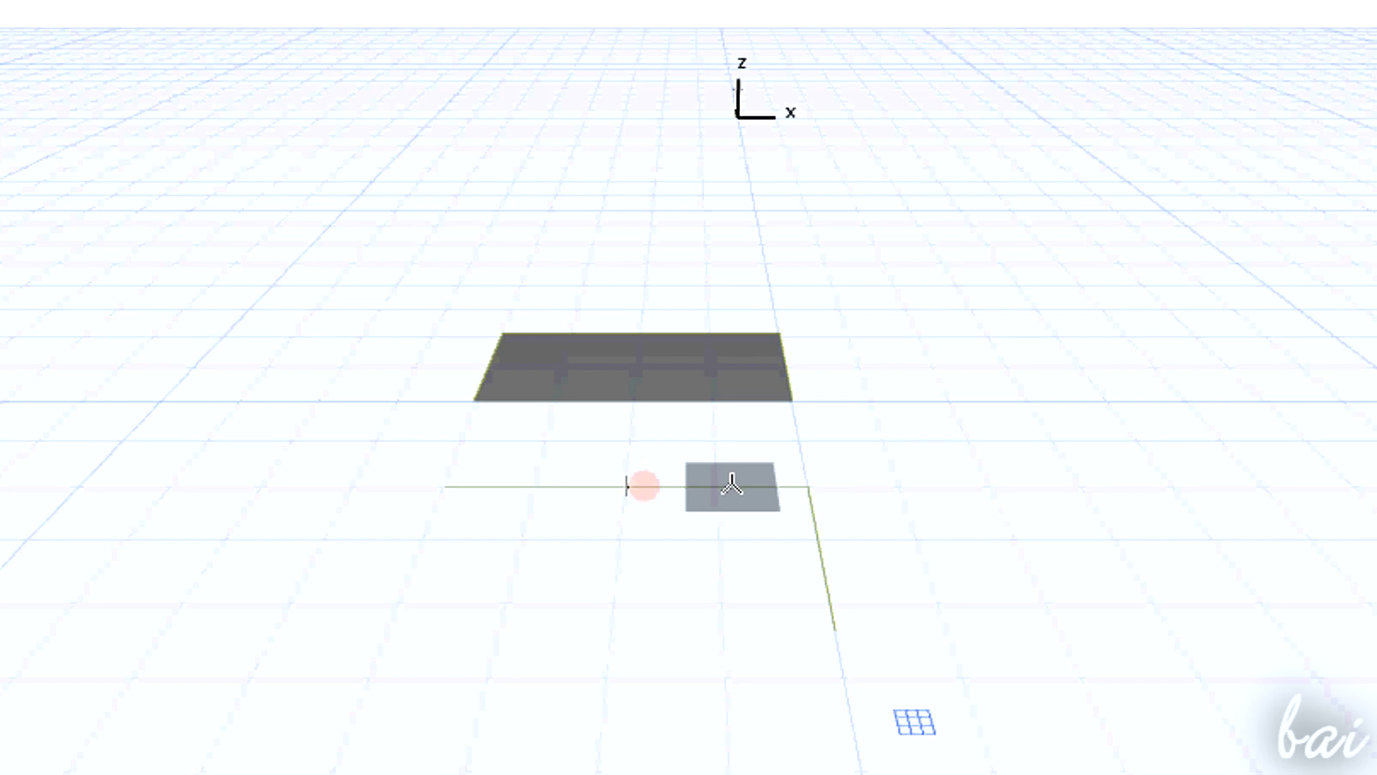
{"action": "left_click", "coordinate": [732, 485]}
{"action": "key", "text": "Escape"}
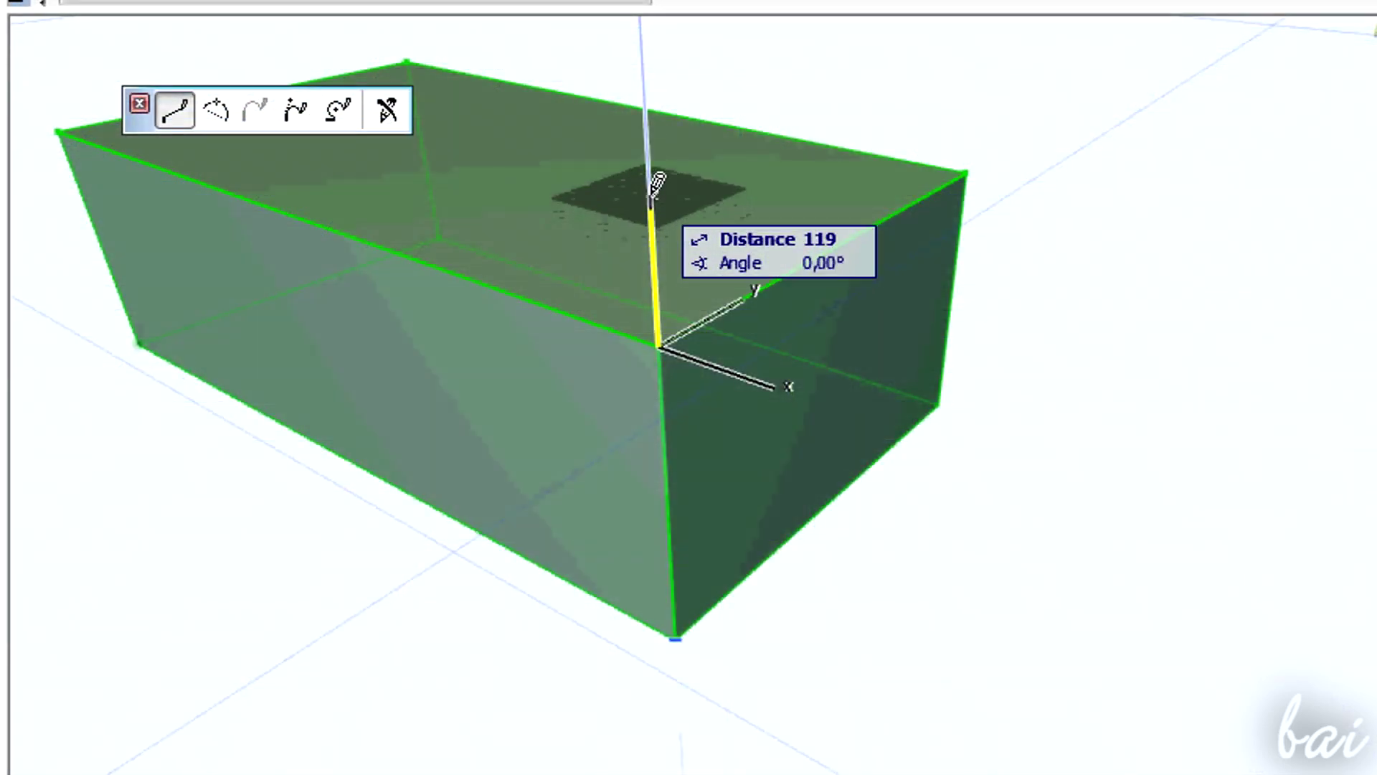
Create a morph face from the box's top edge to an upper-right point, closing at the box corner.
{"action": "left_click", "coordinate": [650, 193]}
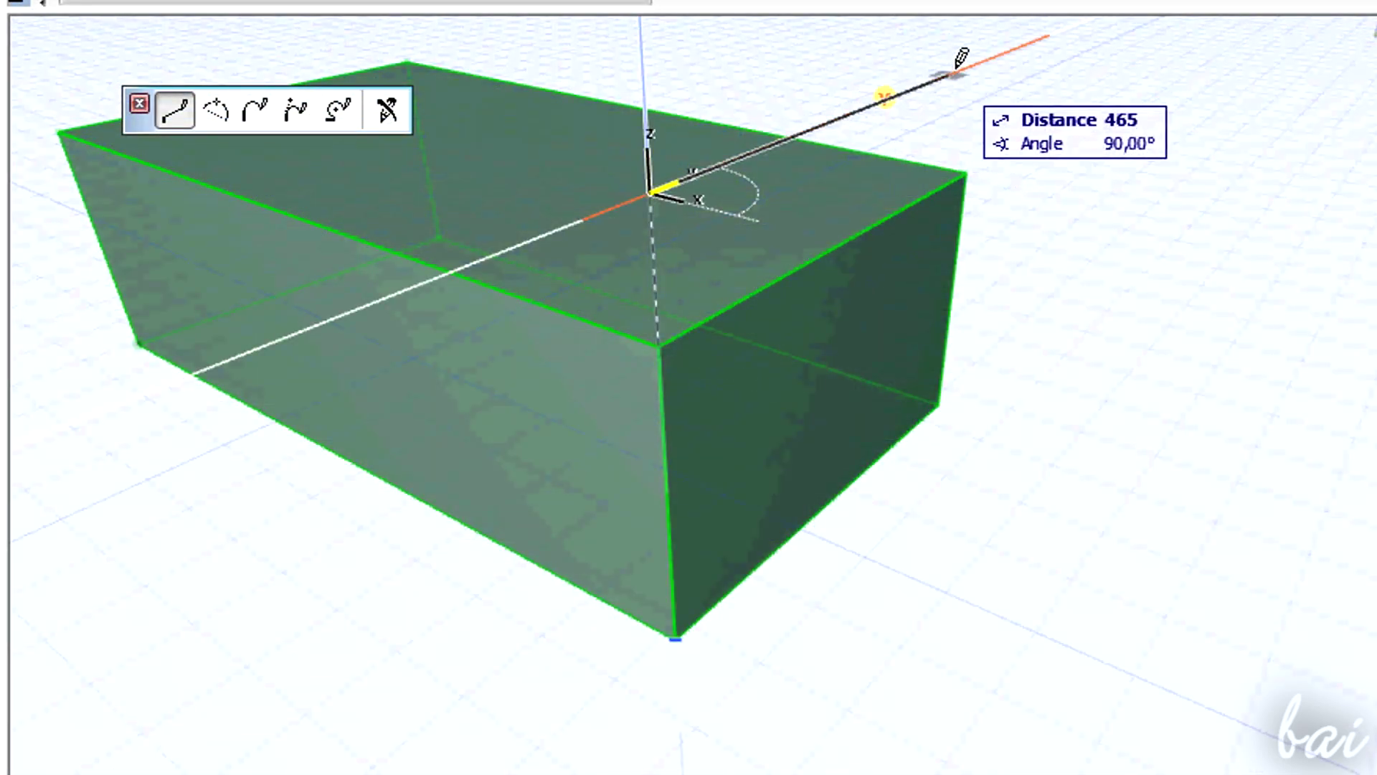
{"action": "left_click", "coordinate": [980, 63]}
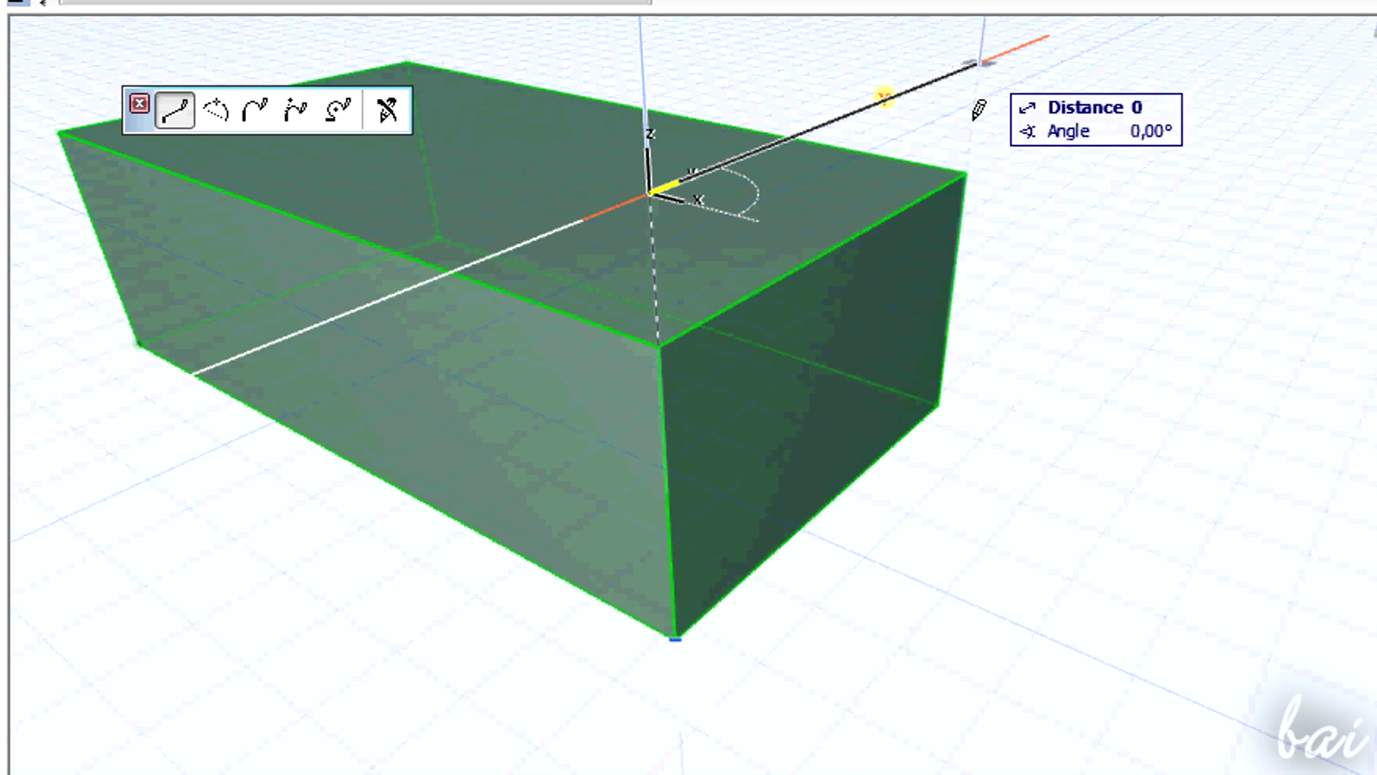
{"action": "double_click", "coordinate": [967, 172]}
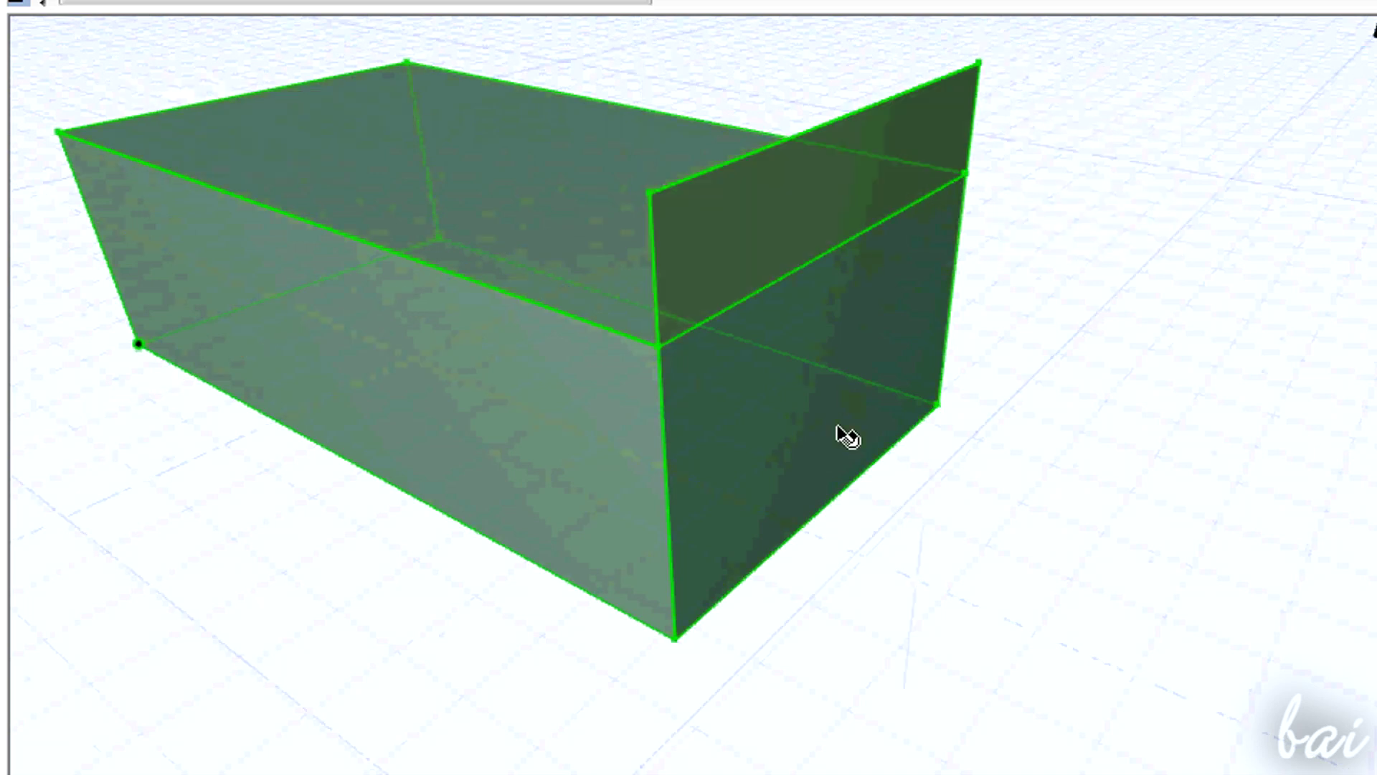
Select the morph box in the 3D view.
{"action": "scroll", "coordinate": [655, 381], "scroll_direction": "down", "scroll_amount": 3}
{"action": "scroll", "coordinate": [460, 312], "scroll_direction": "up", "scroll_amount": 3}
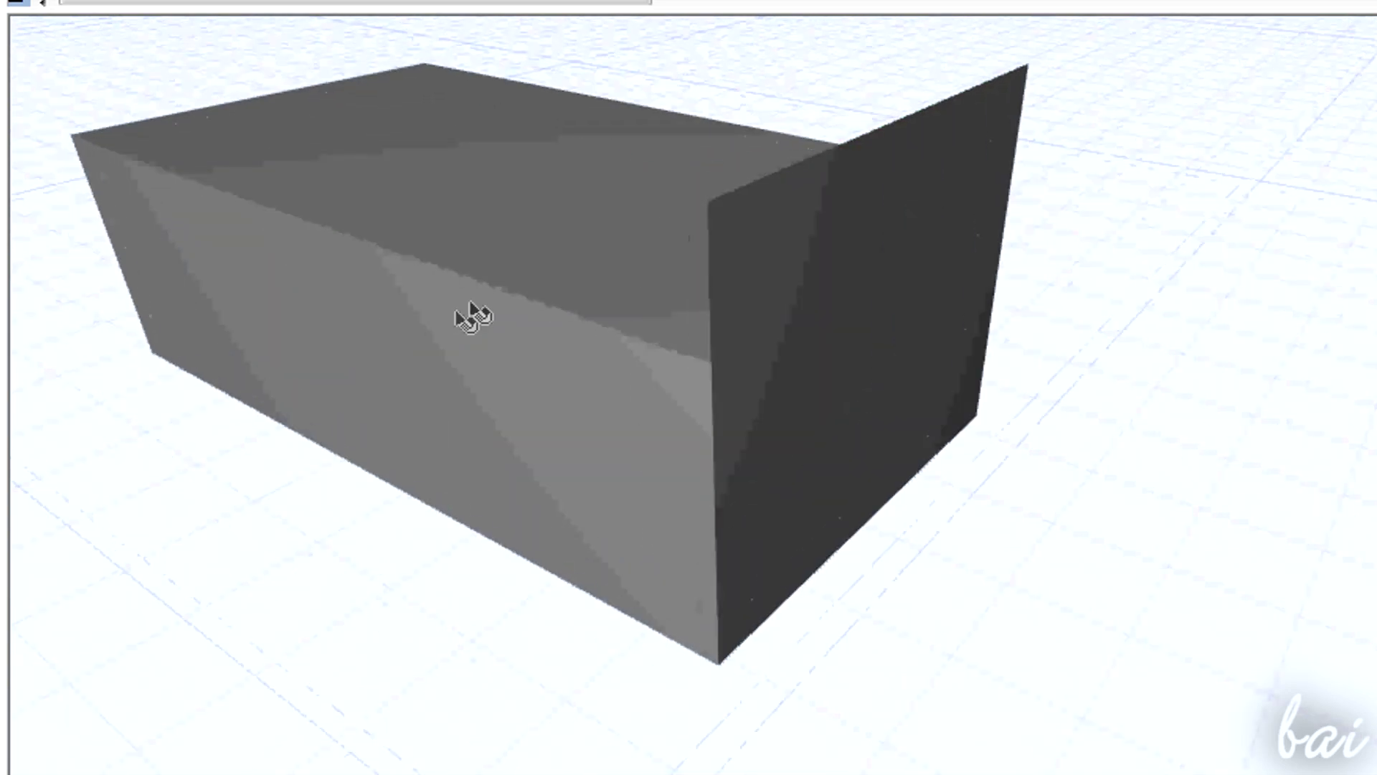
{"action": "left_click", "coordinate": [470, 316]}
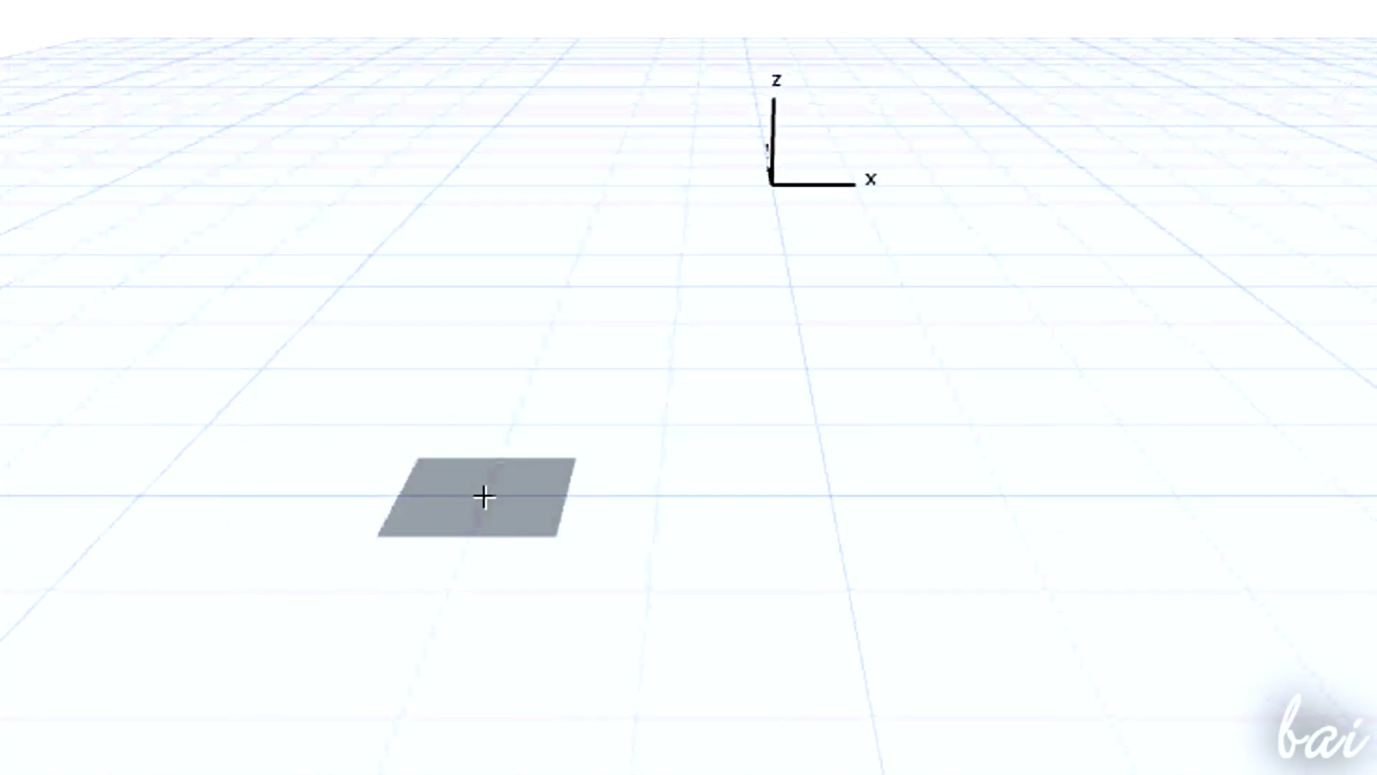
Start a morph outline on the grey slab and place vertices along x, y, back along x, and leftward.
{"action": "left_click", "coordinate": [481, 494]}
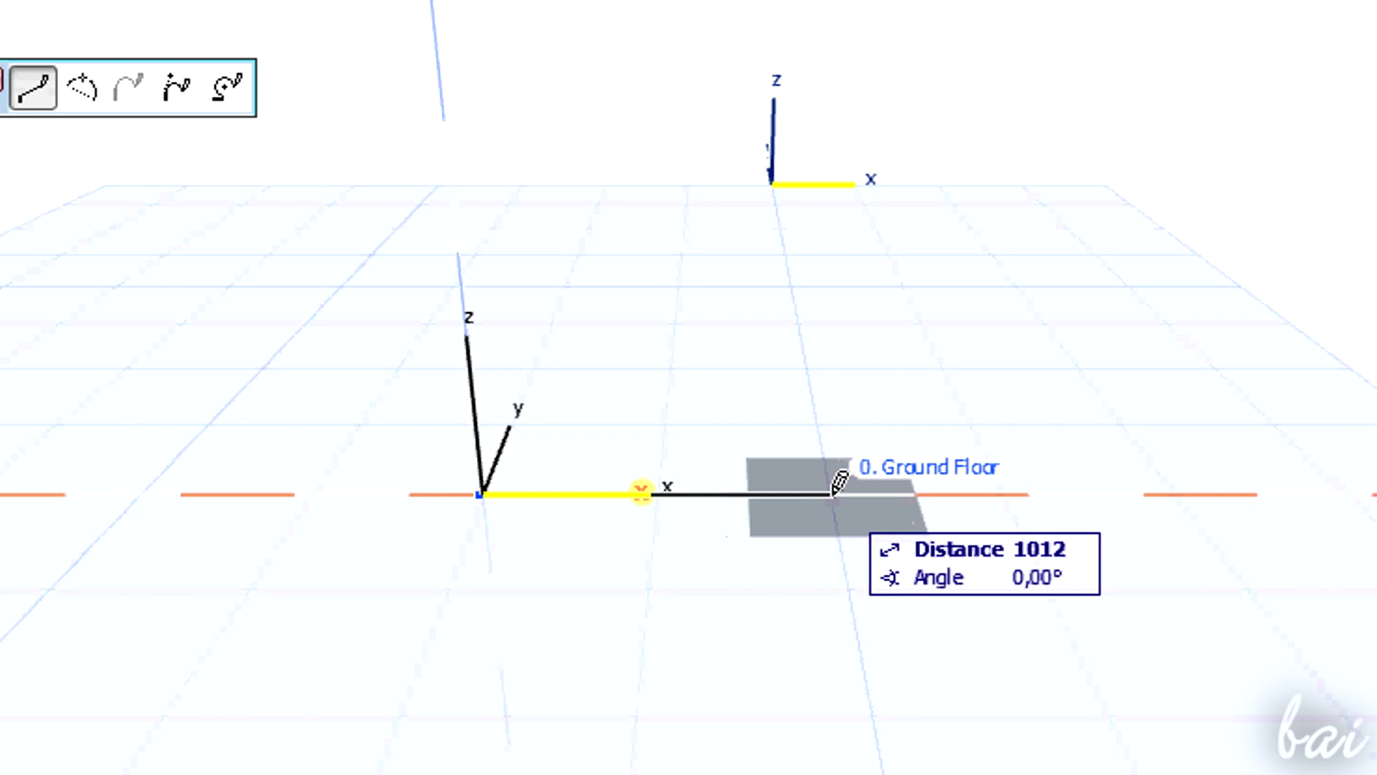
{"action": "left_click", "coordinate": [833, 493]}
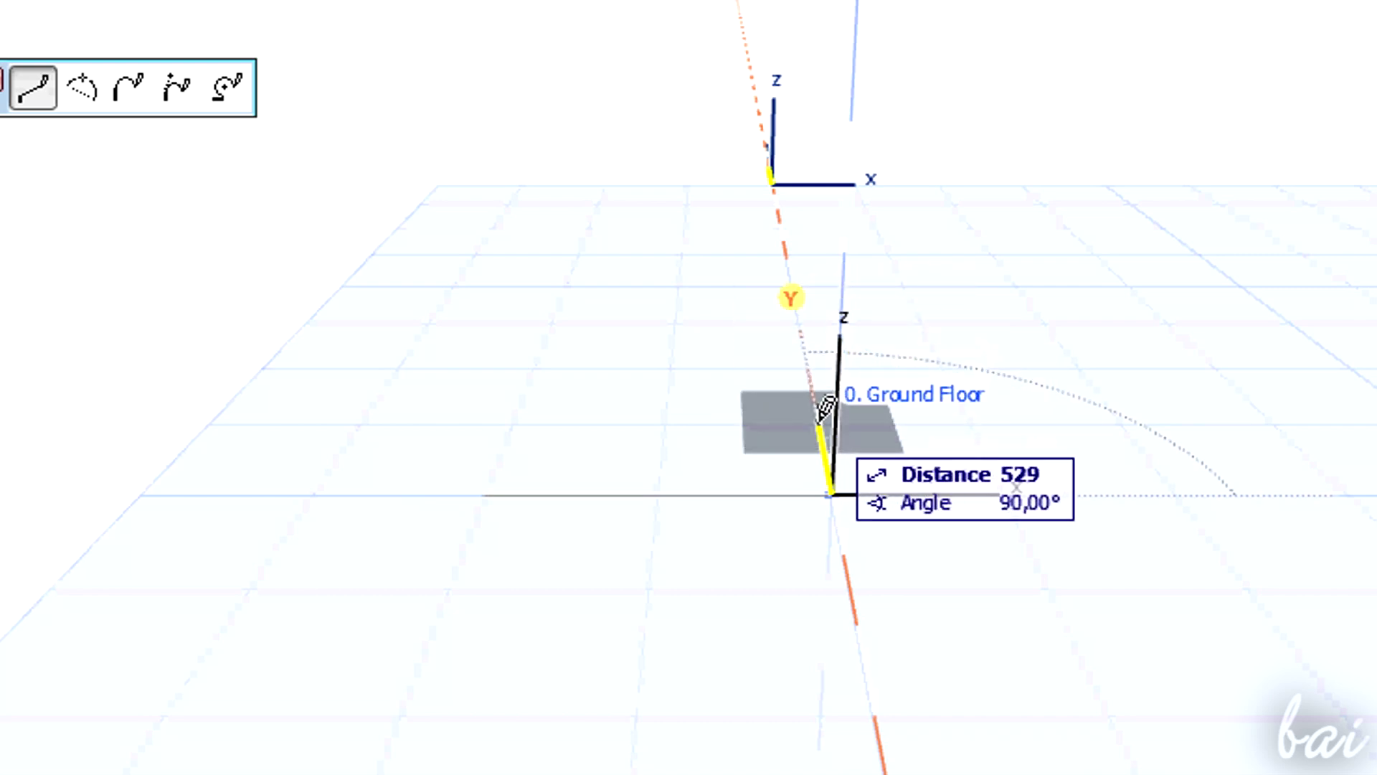
{"action": "left_click", "coordinate": [820, 422]}
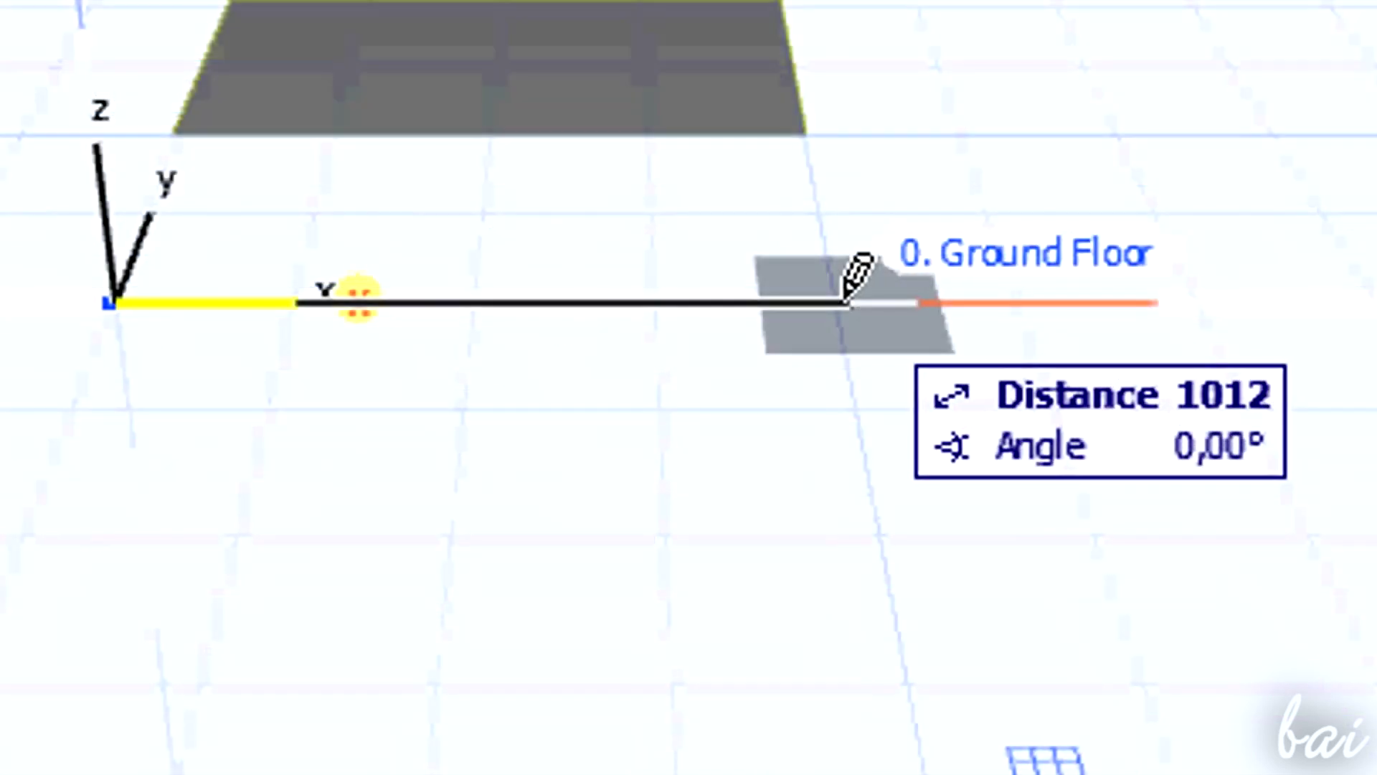
{"action": "left_click", "coordinate": [836, 301]}
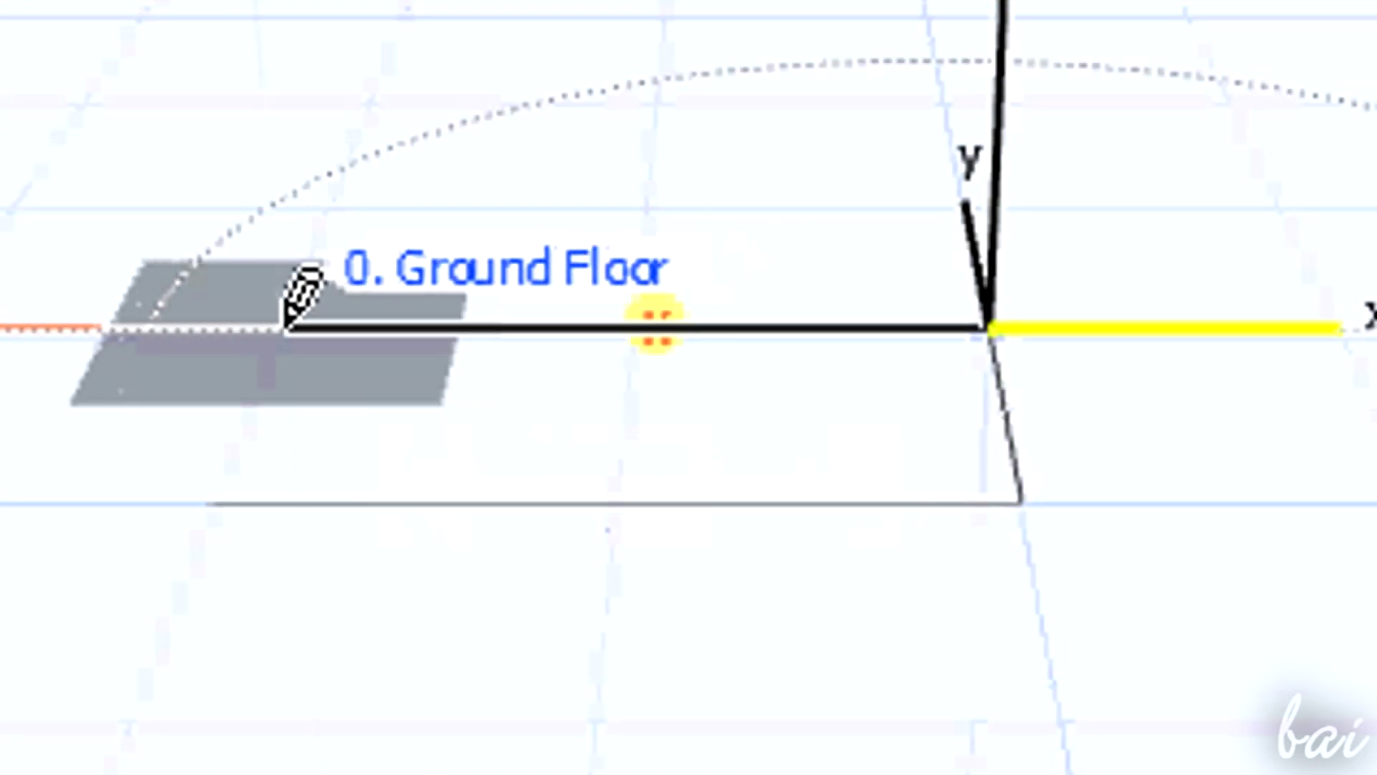
{"action": "left_click", "coordinate": [291, 326]}
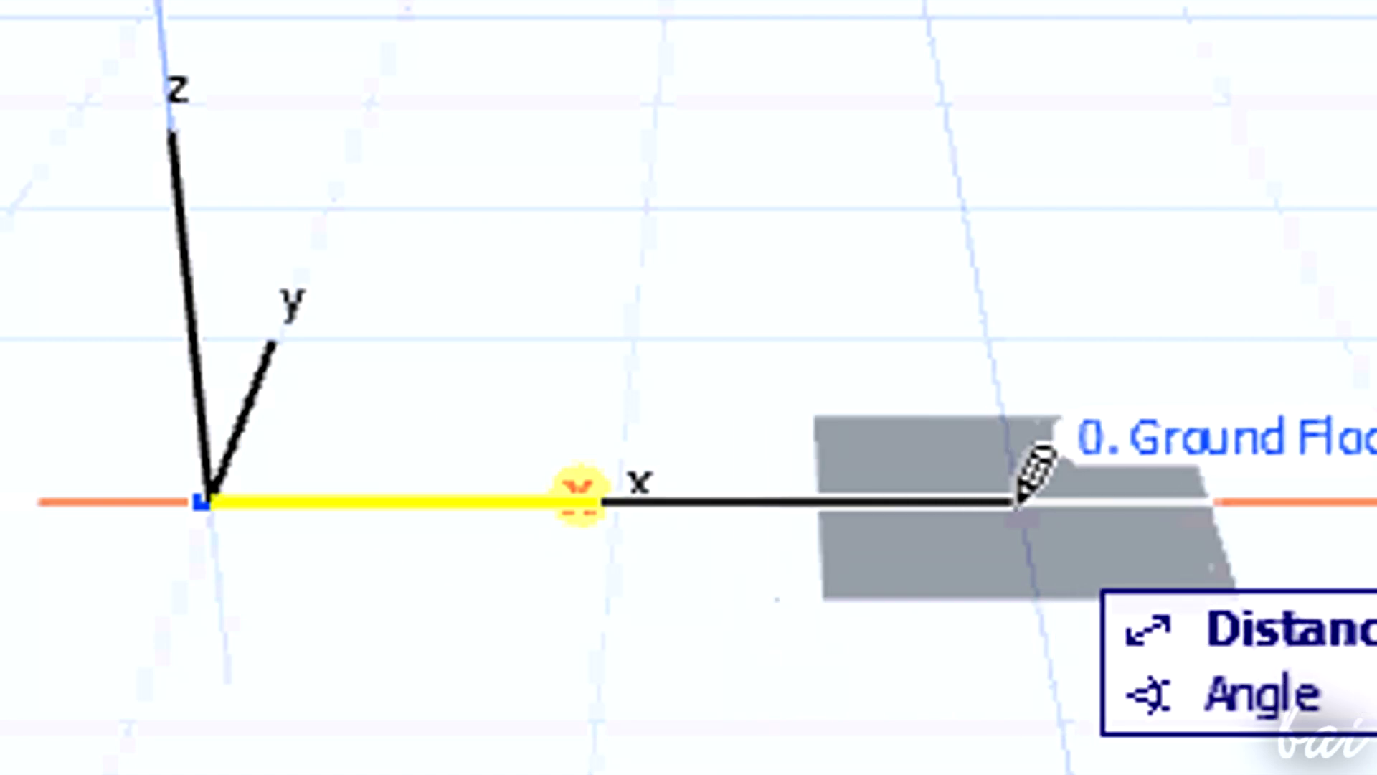
Place the final outline vertex on the x-axis and return to the Arrow selection tool.
{"action": "left_click", "coordinate": [1022, 500]}
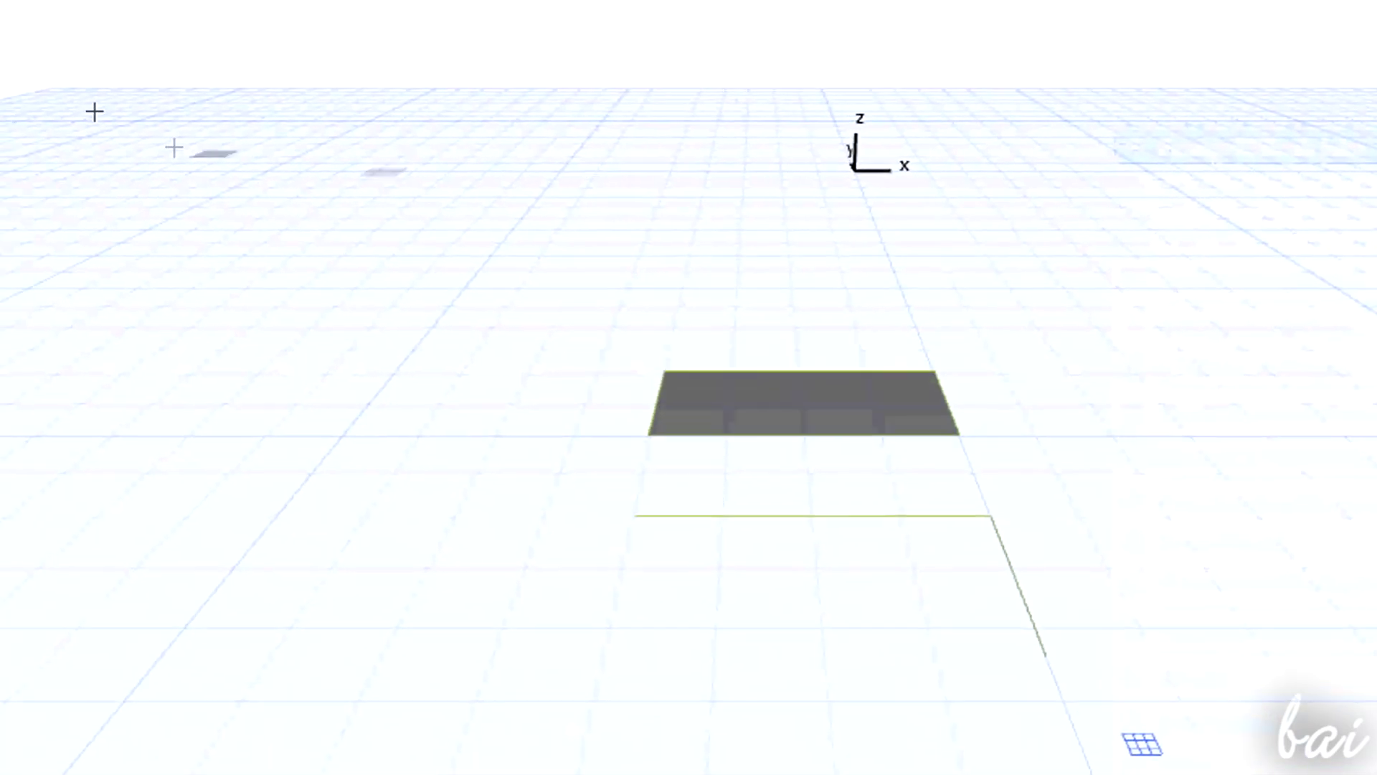
{"action": "left_click", "coordinate": [62, 69]}
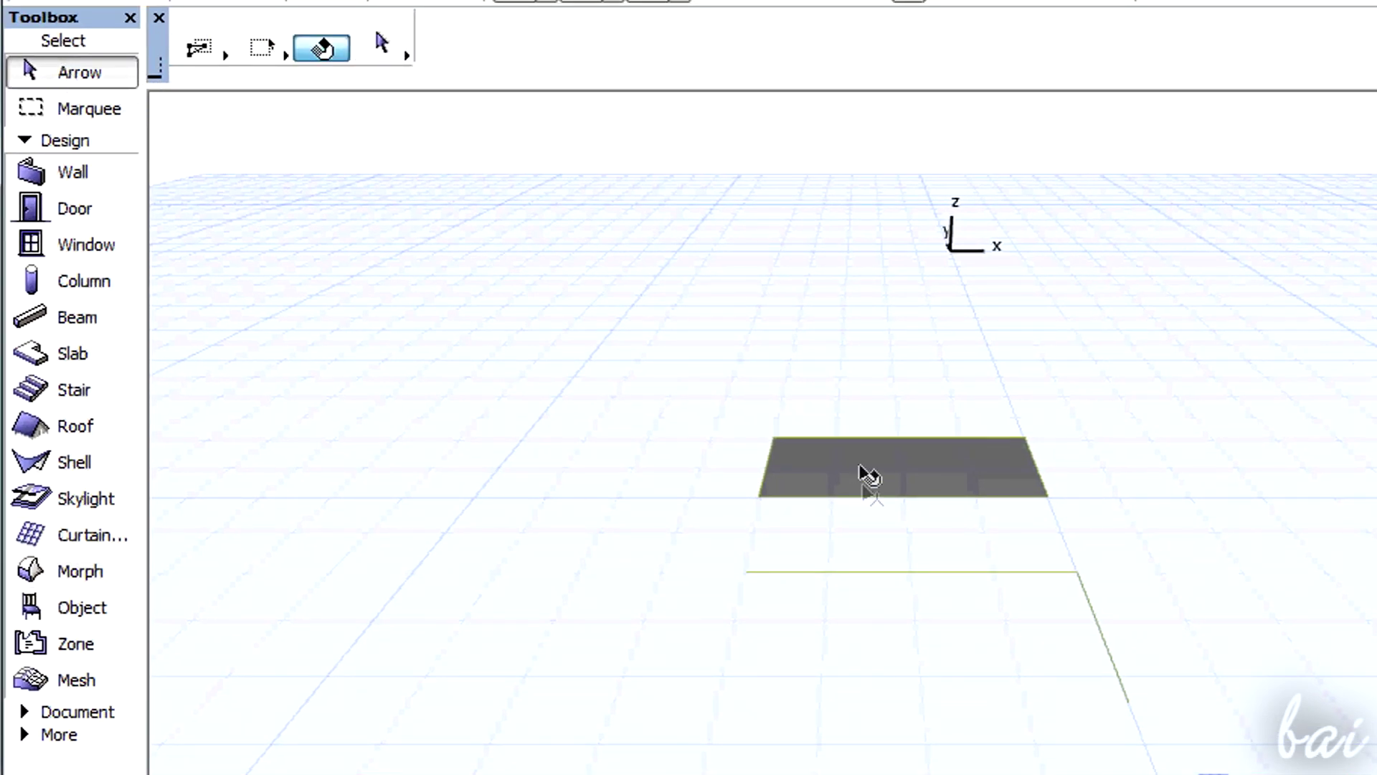
Move the flat grey rectangle a distance of 456 across the ground.
{"action": "left_click", "coordinate": [870, 475]}
{"action": "left_click", "coordinate": [869, 475]}
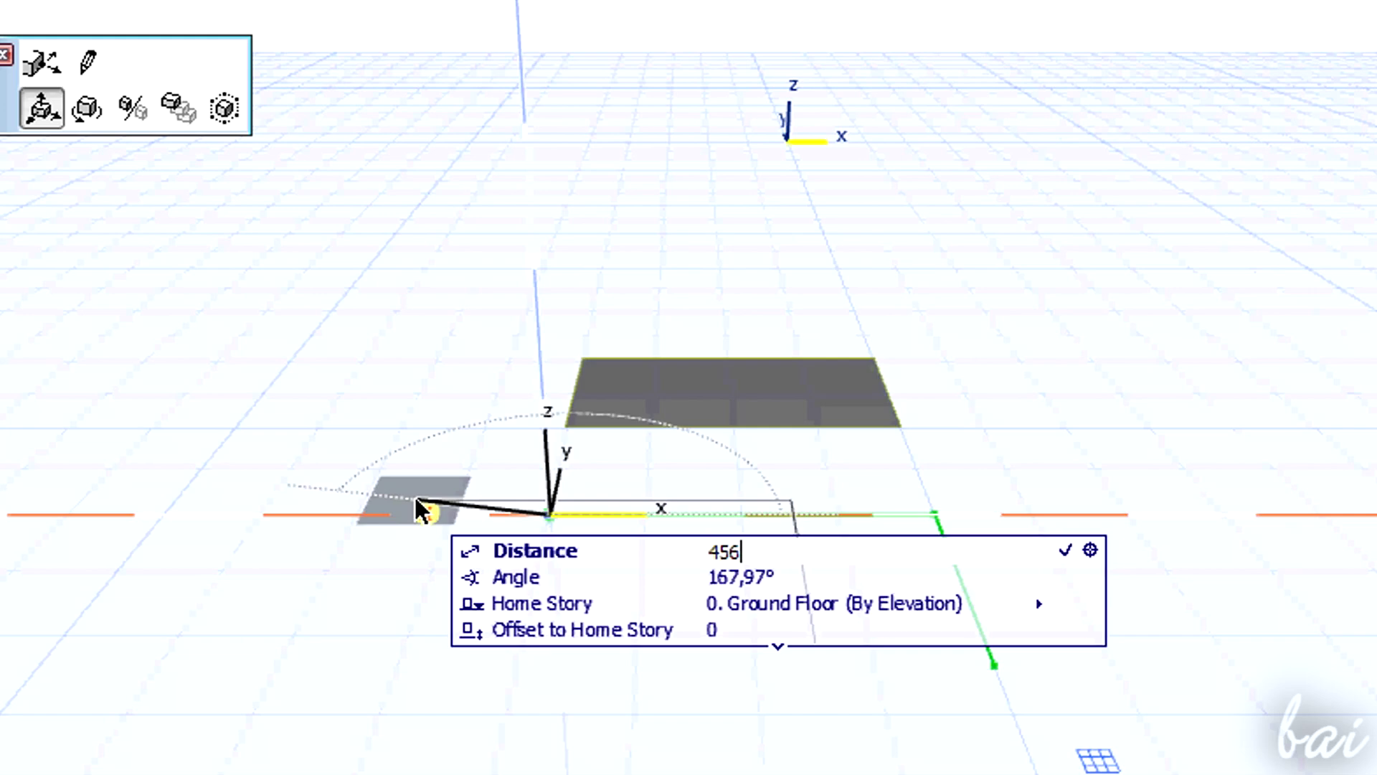
{"action": "key", "text": "Tab"}
{"action": "key", "text": "Tab"}
{"action": "key", "text": "shift+Tab"}
{"action": "key", "text": "shift+Tab"}
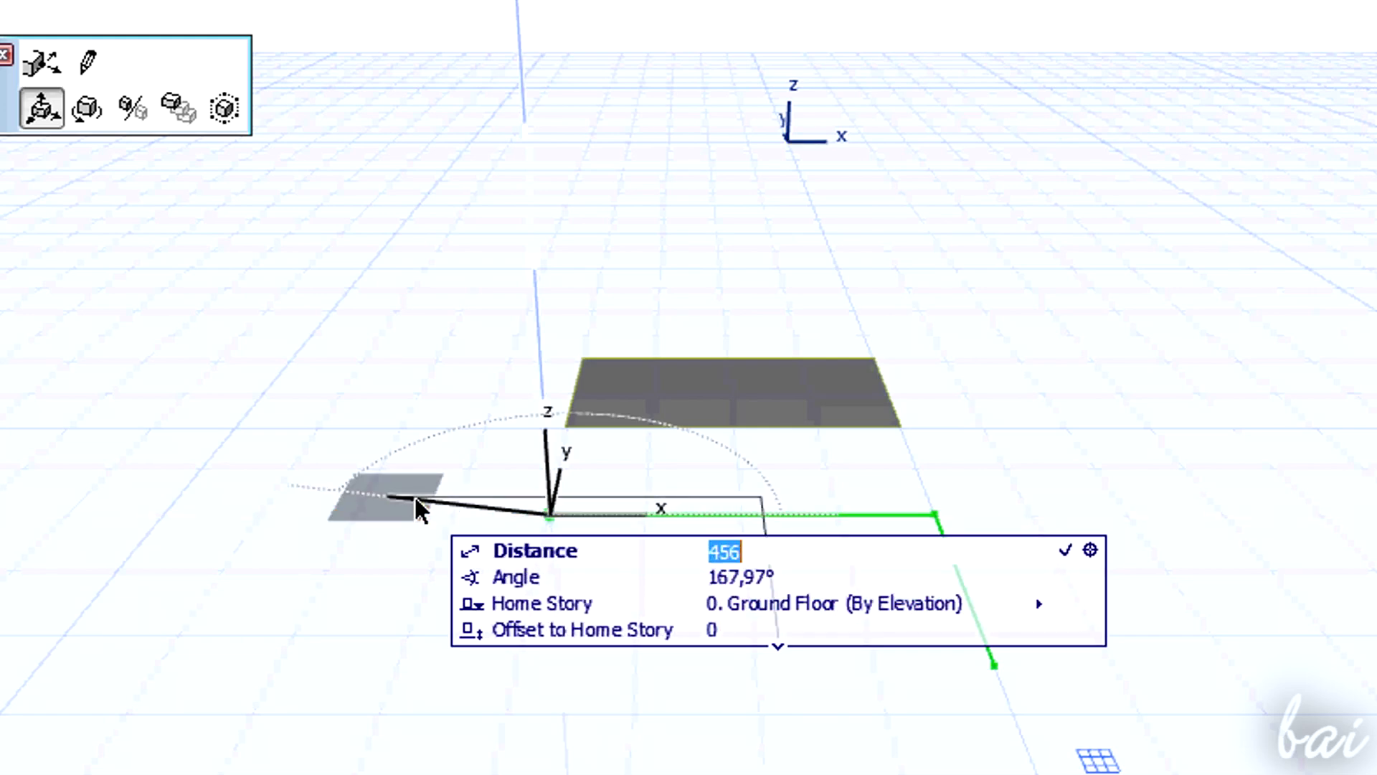
{"action": "key", "text": "Return"}
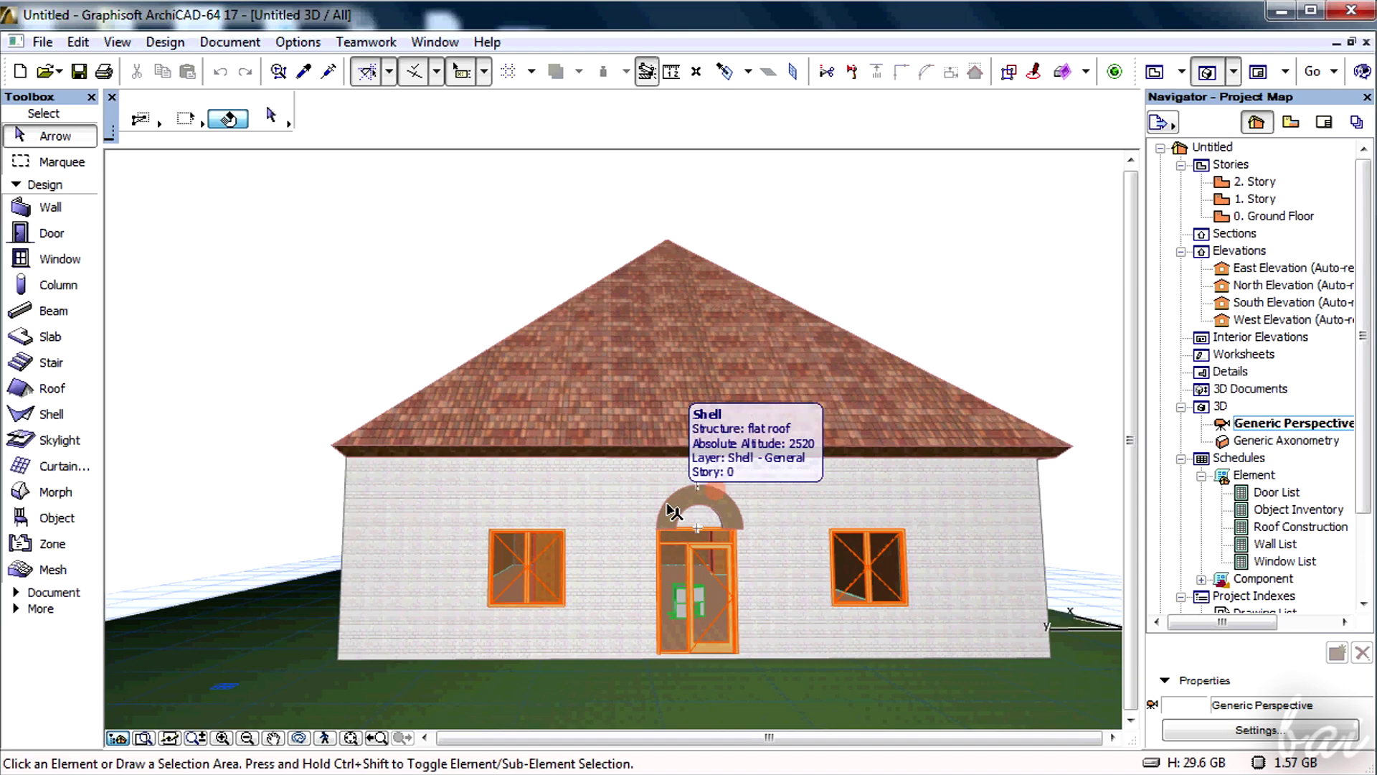
Open the hip roof's settings and bring up the materials for its Roof-Tile French Red top surface.
{"action": "left_click", "coordinate": [593, 385]}
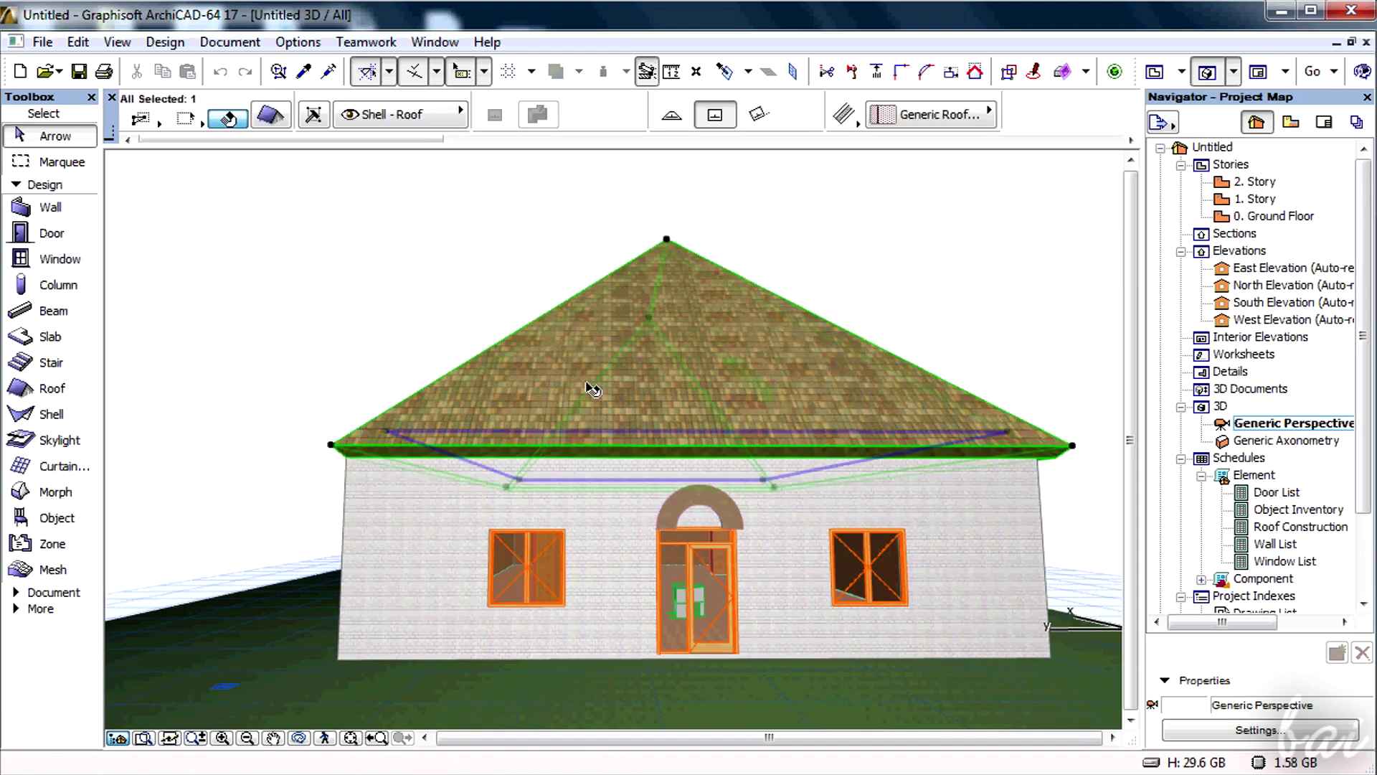
{"action": "left_click", "coordinate": [290, 124]}
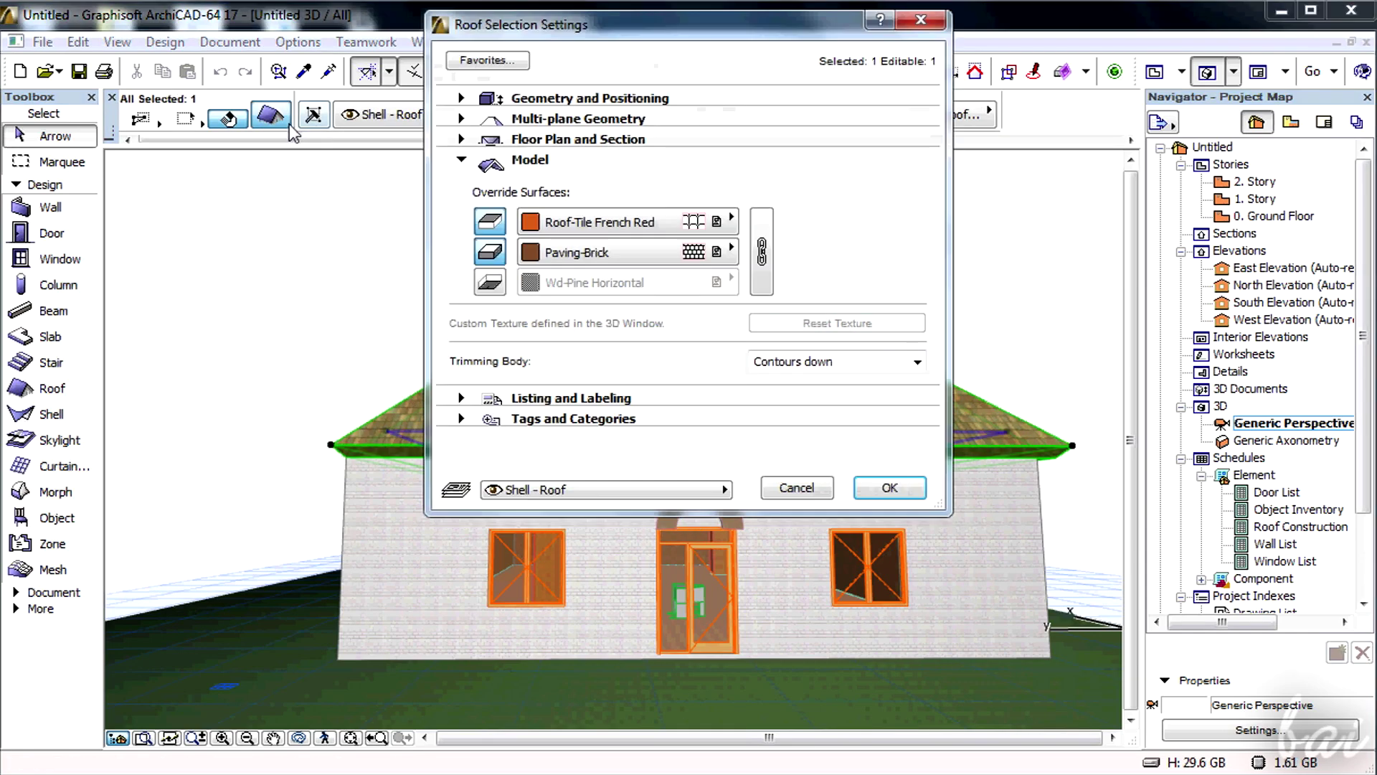
{"action": "left_click_drag", "start_coordinate": [670, 39], "coordinate": [1109, 173]}
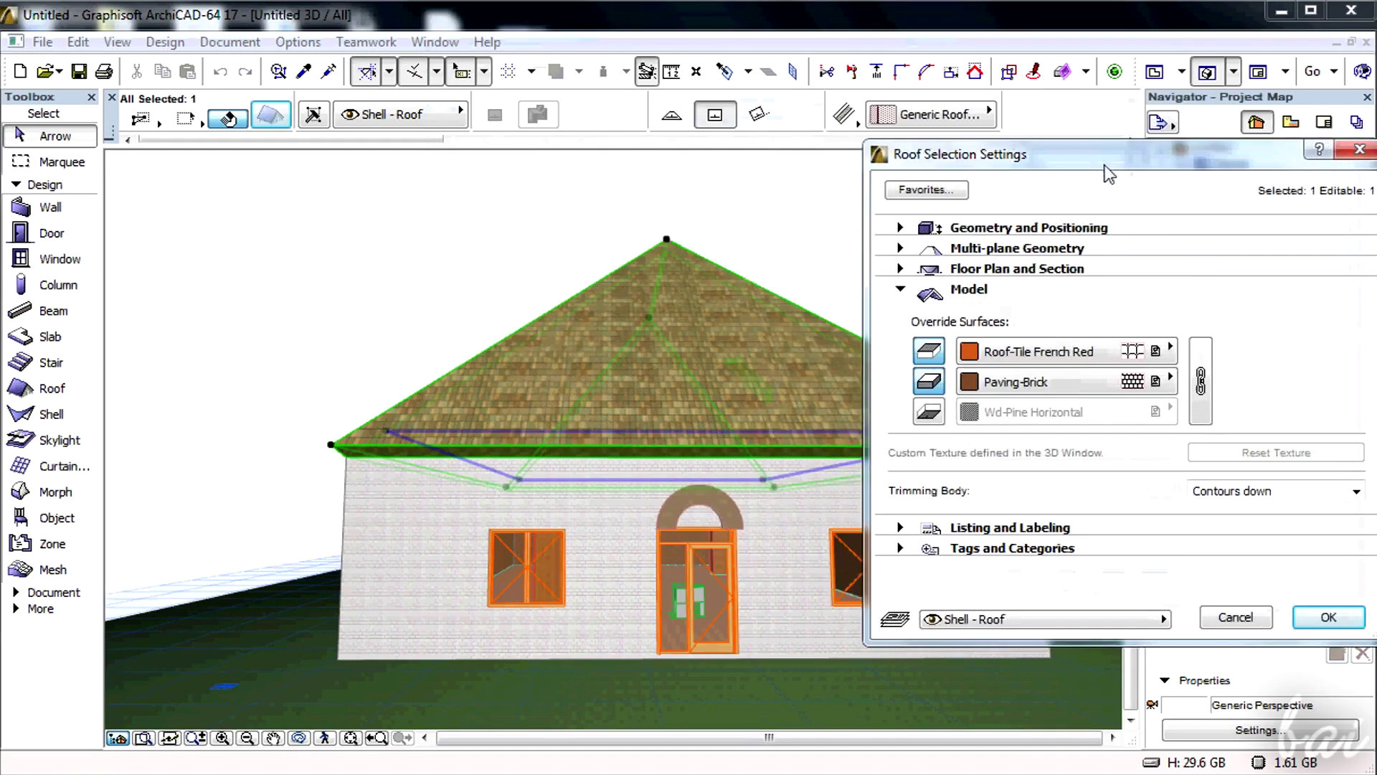
{"action": "left_click", "coordinate": [1111, 353]}
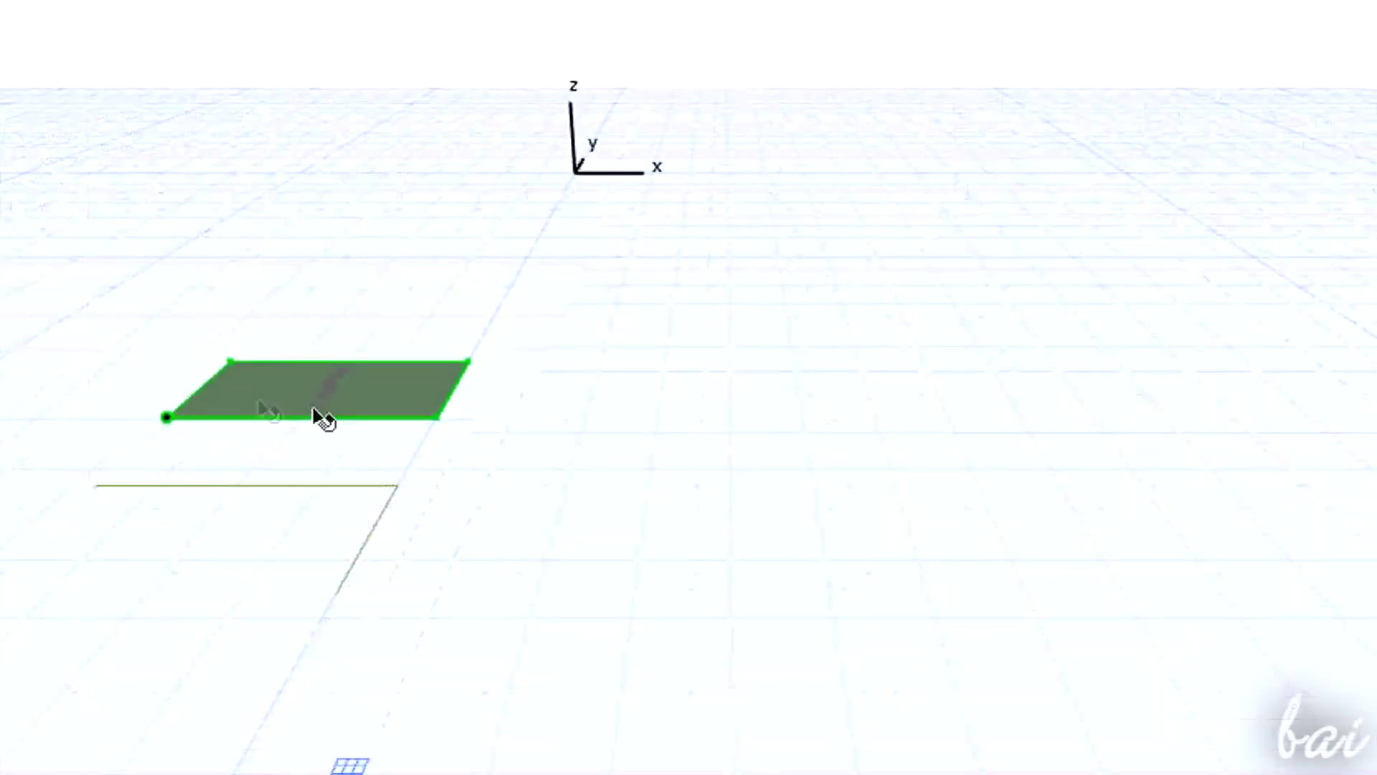
Select the flat green morph and start a new morph outline from the origin along the x axis.
{"action": "left_click", "coordinate": [163, 409]}
{"action": "scroll", "coordinate": [161, 398], "scroll_direction": "up", "scroll_amount": 5}
{"action": "left_click", "coordinate": [172, 437]}
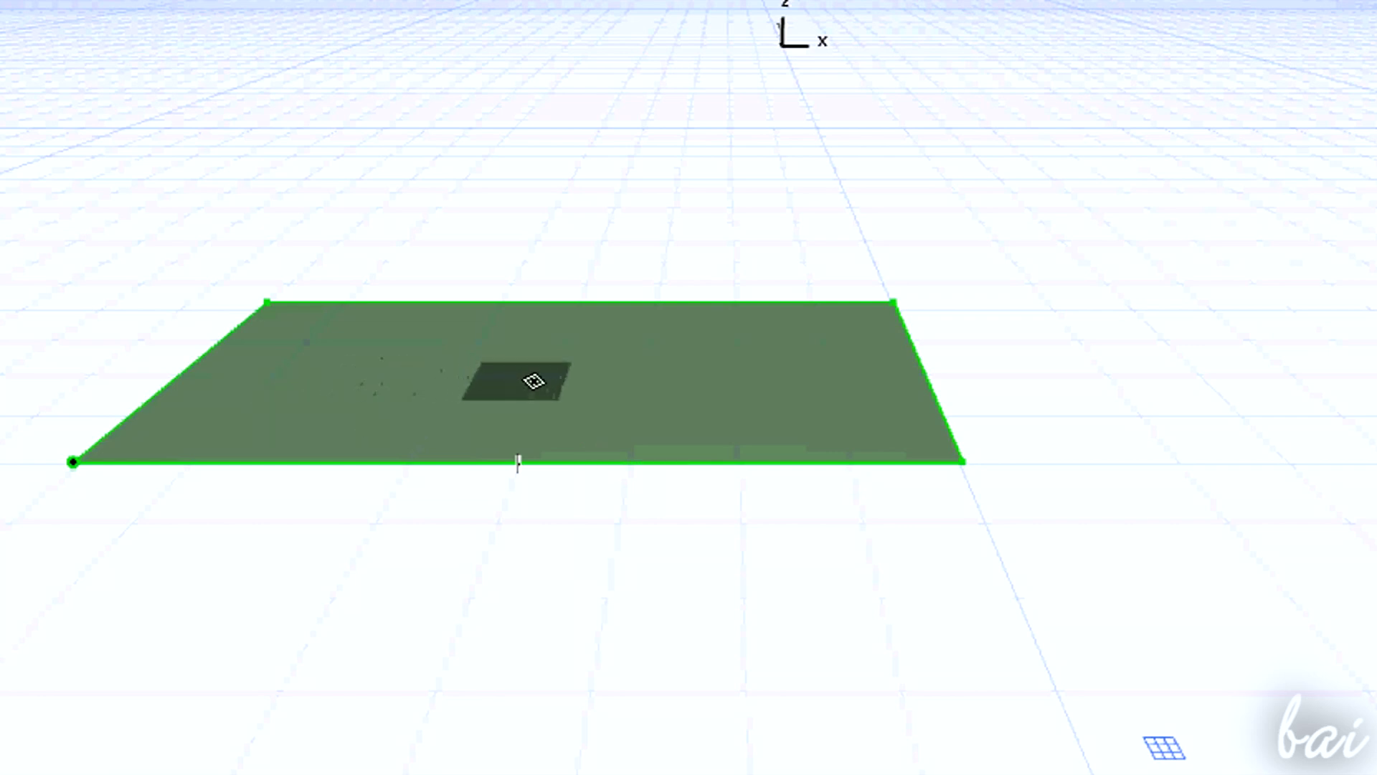
{"action": "left_click", "coordinate": [538, 380]}
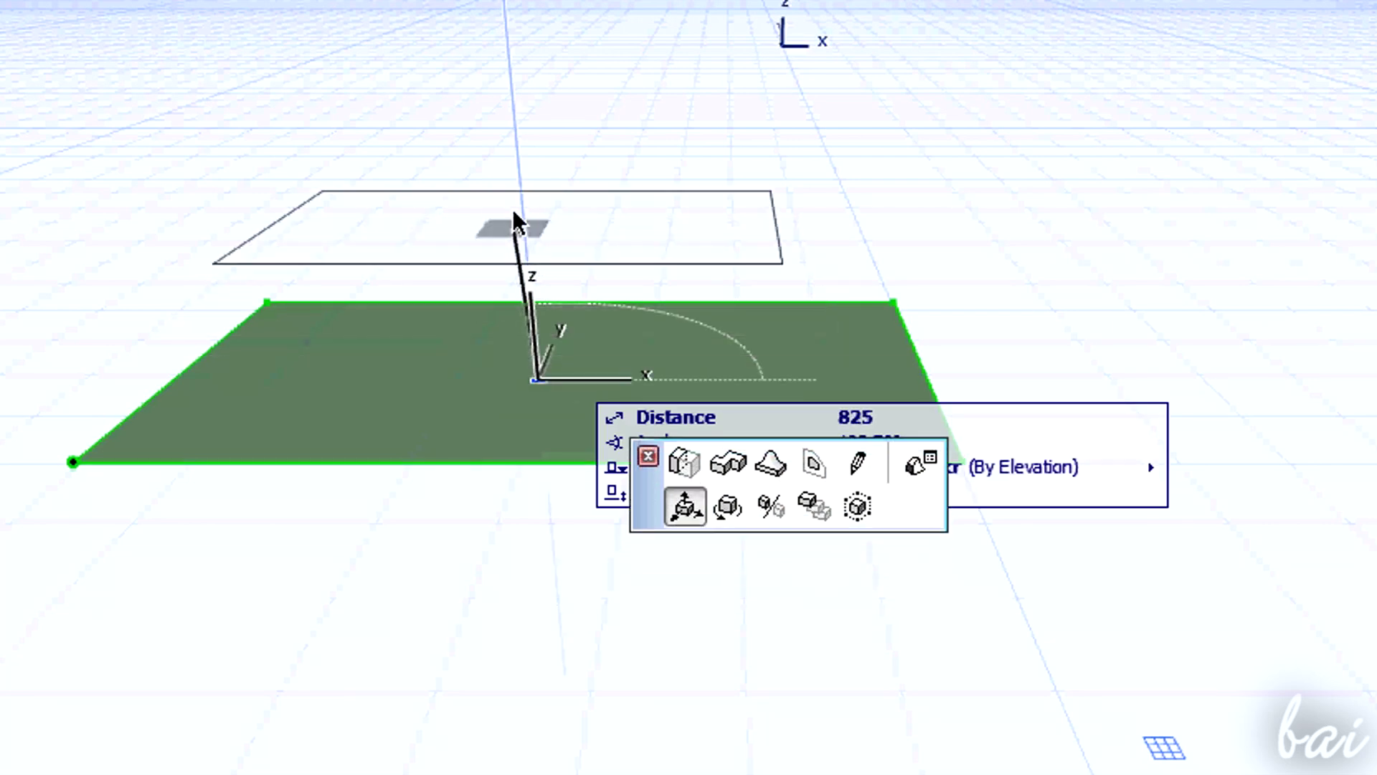
{"action": "left_click", "coordinate": [516, 159]}
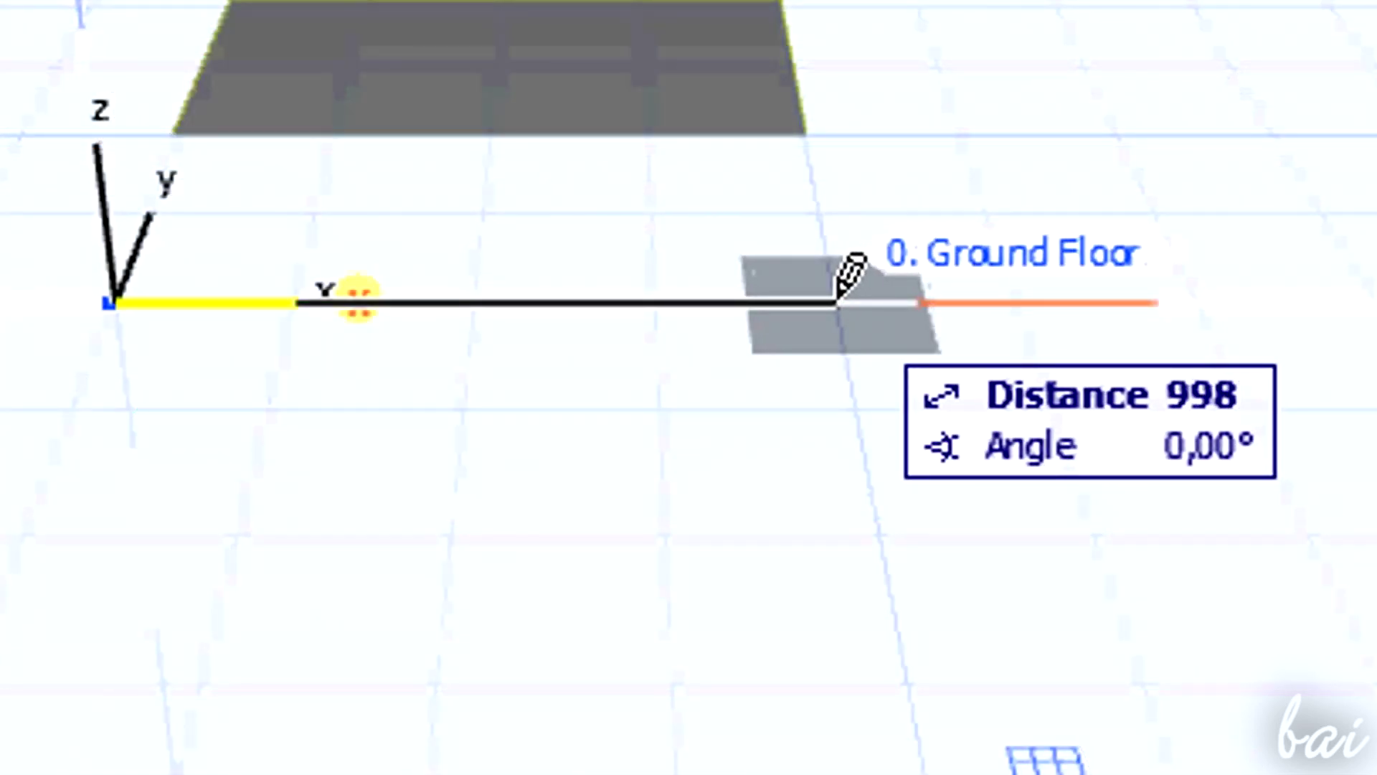
Fix the 998 edge along x and the 606 edge at 90° to close the rectangle.
{"action": "left_click", "coordinate": [838, 301]}
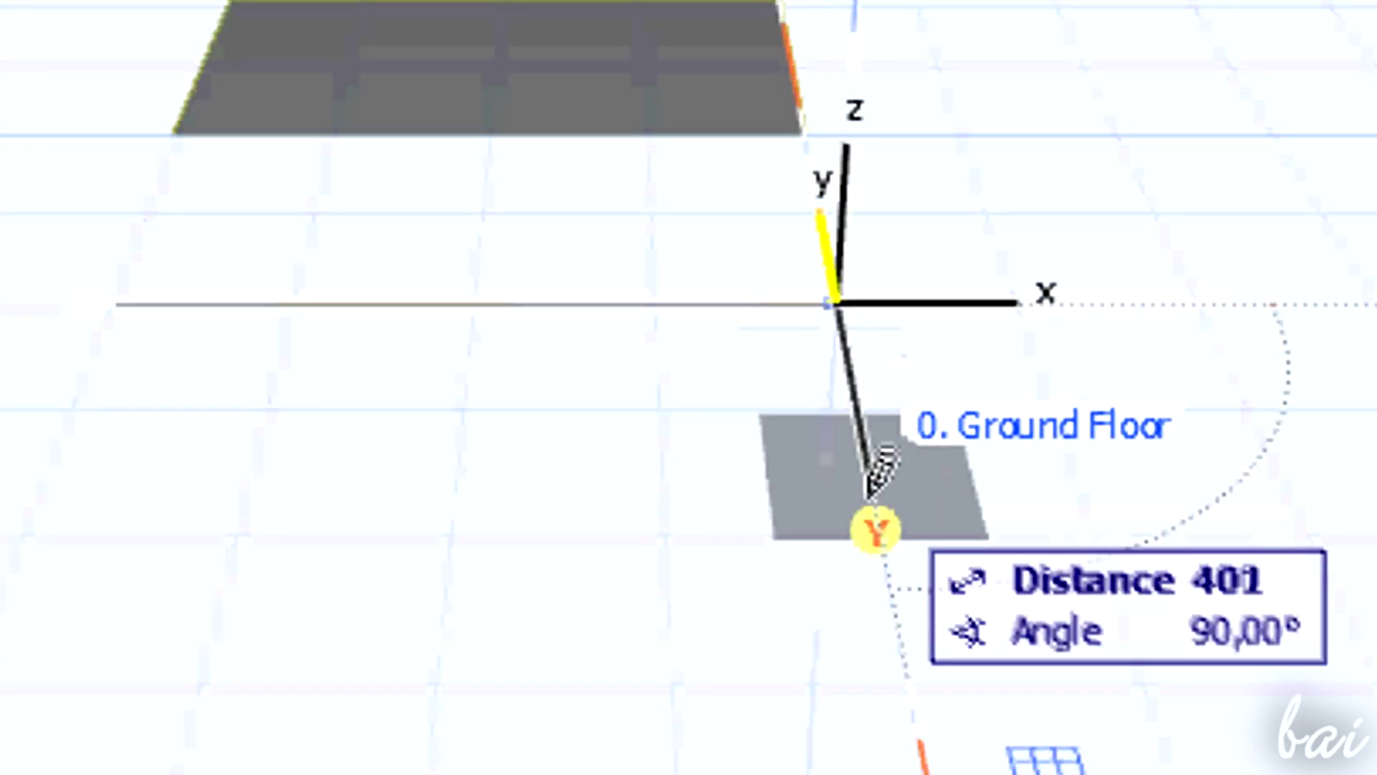
{"action": "left_click", "coordinate": [889, 592]}
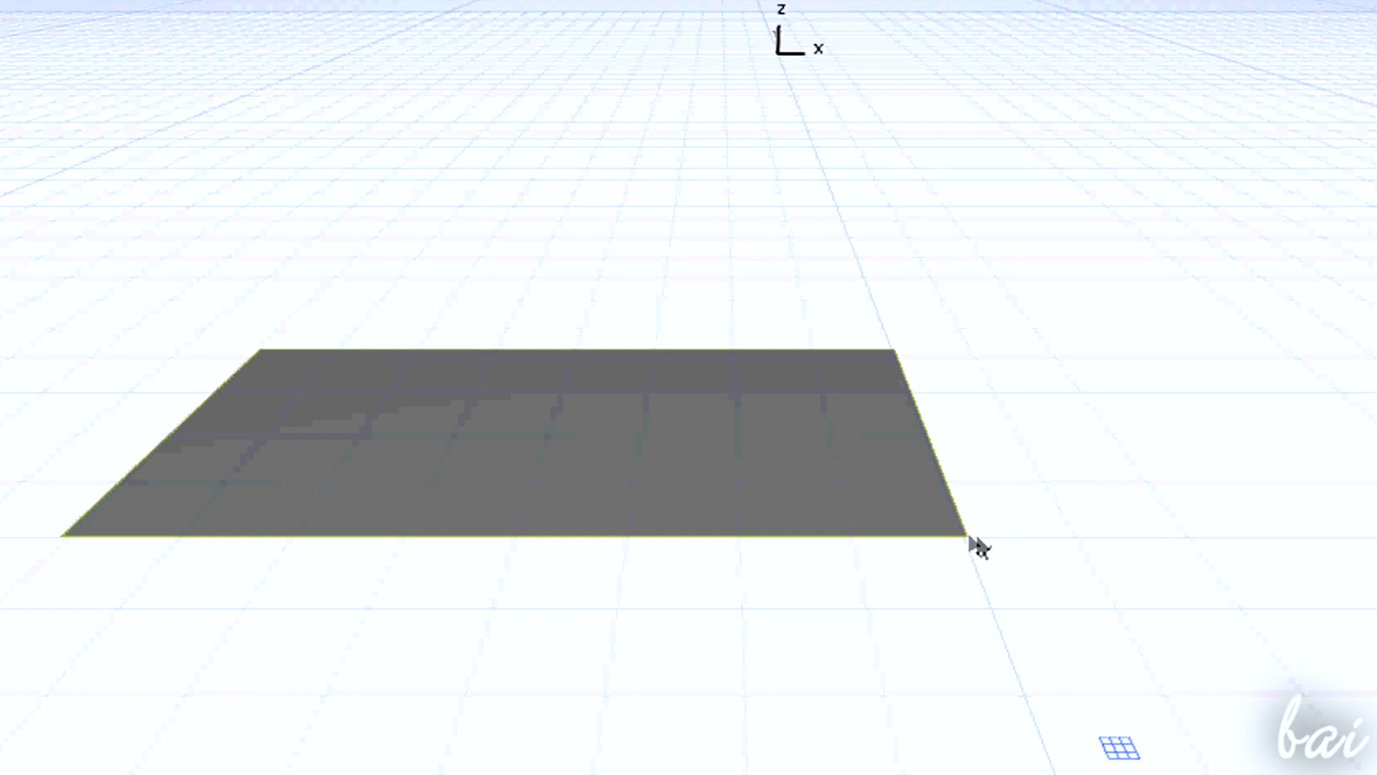
Drag the flat rectangular morph by its corner to a new grid position, then grab it again.
{"action": "left_click", "coordinate": [969, 536]}
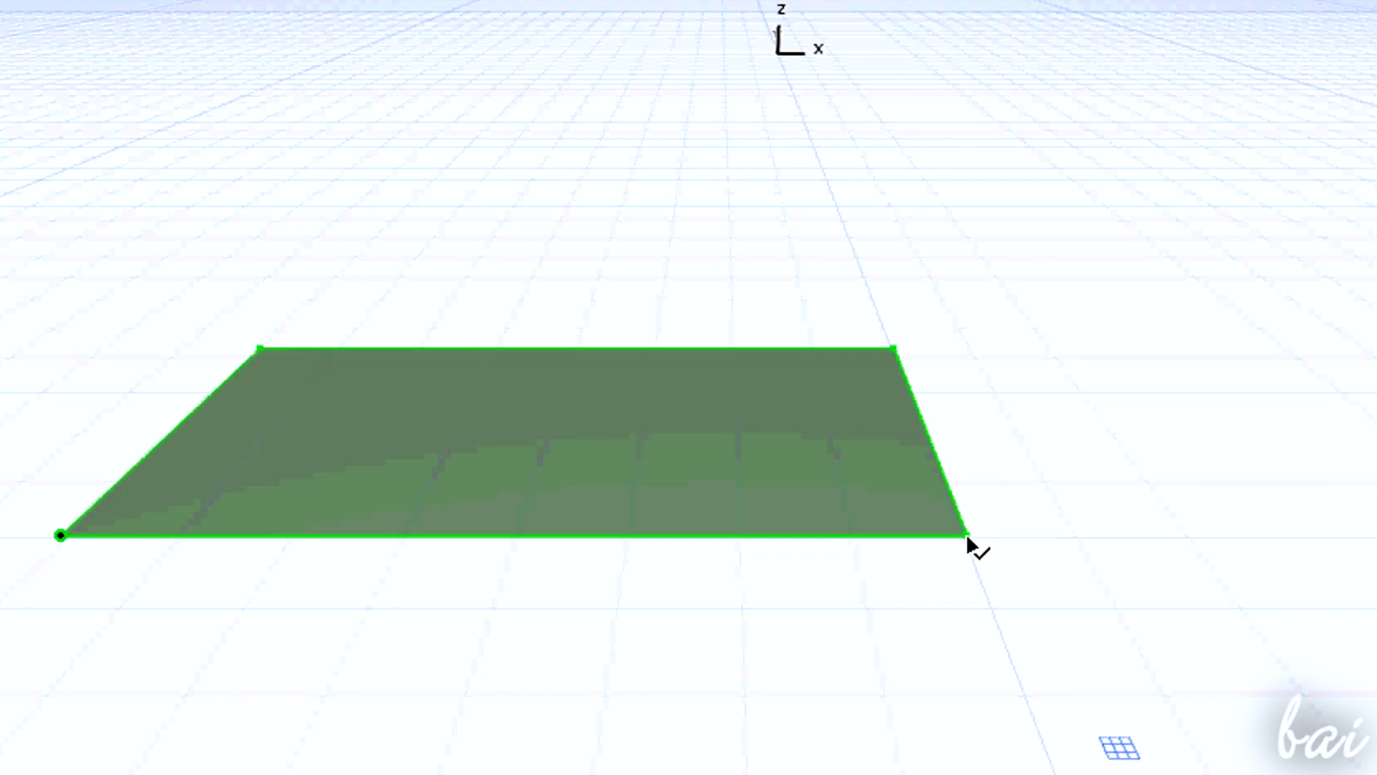
{"action": "left_click", "coordinate": [966, 532]}
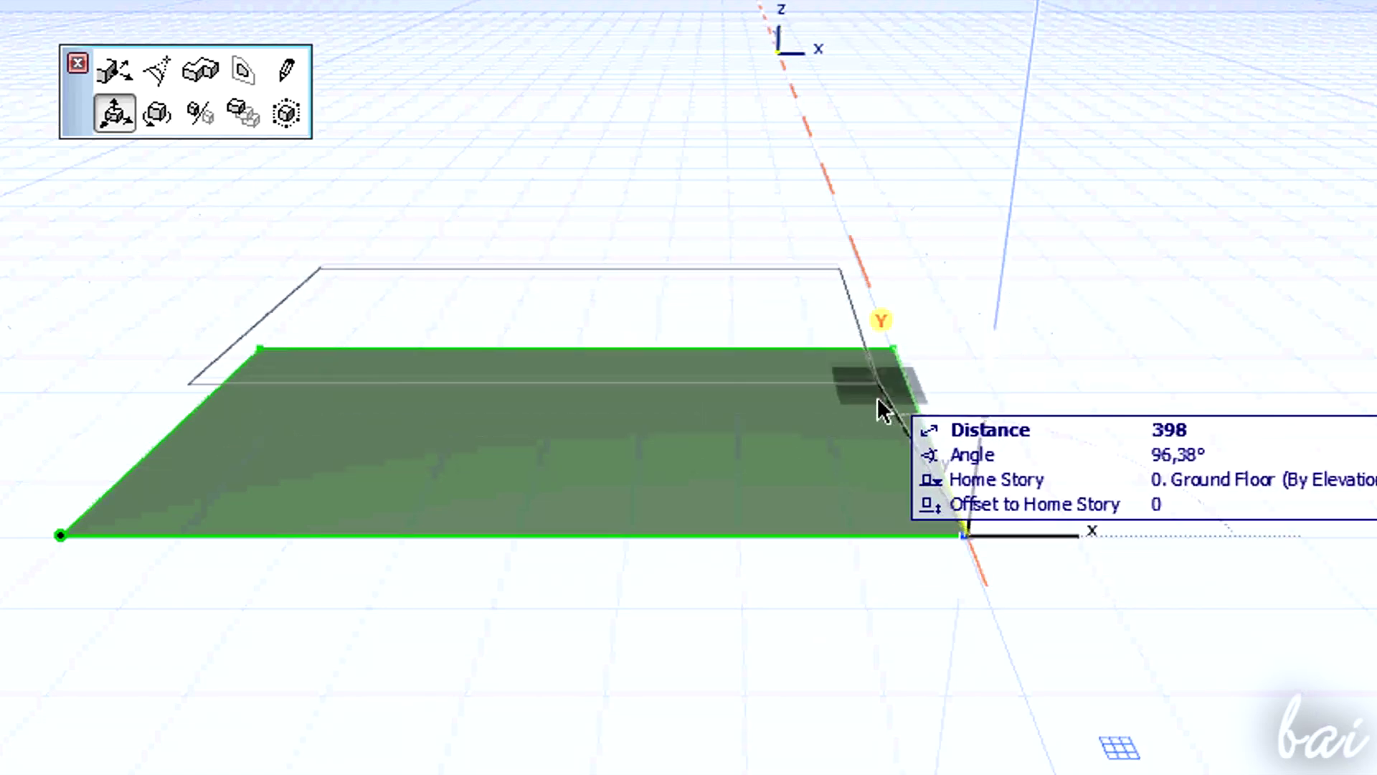
{"action": "left_click", "coordinate": [875, 439]}
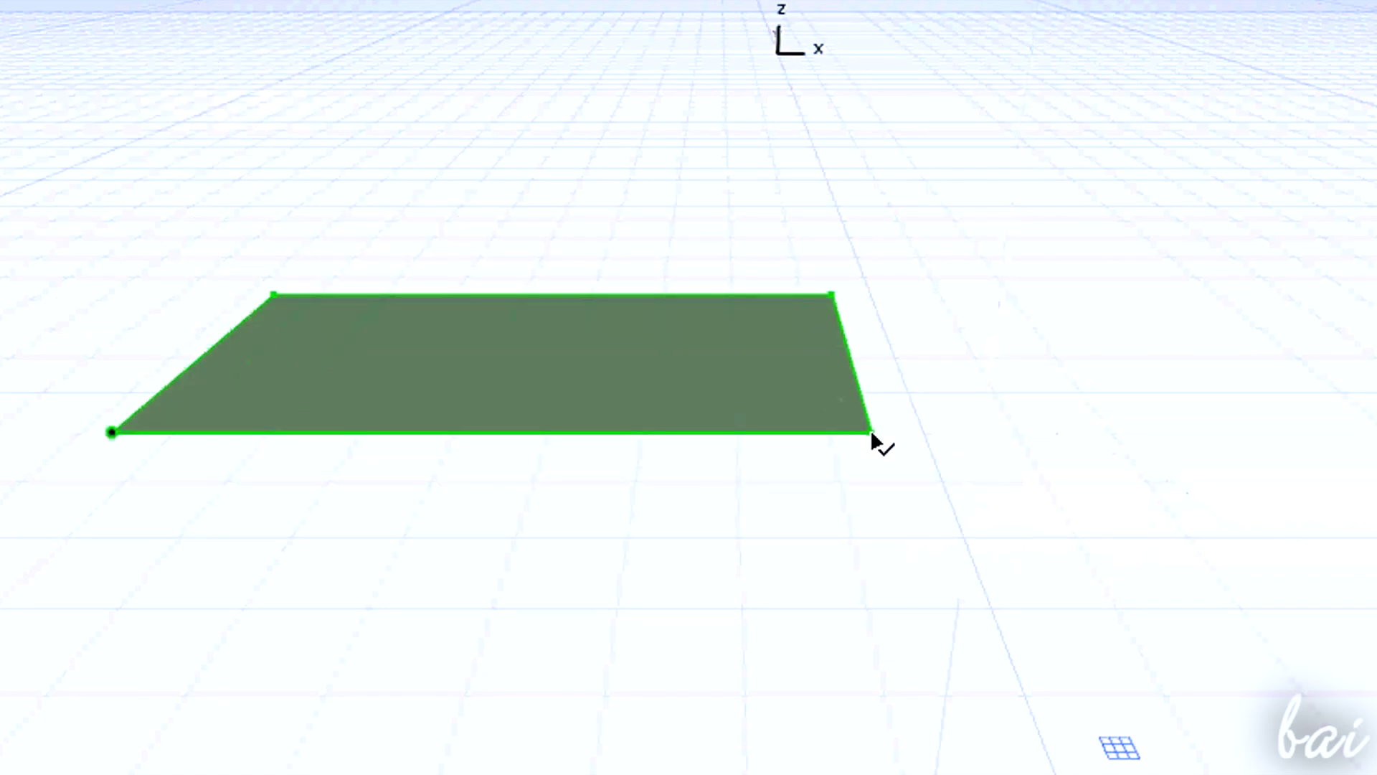
{"action": "left_click", "coordinate": [873, 435]}
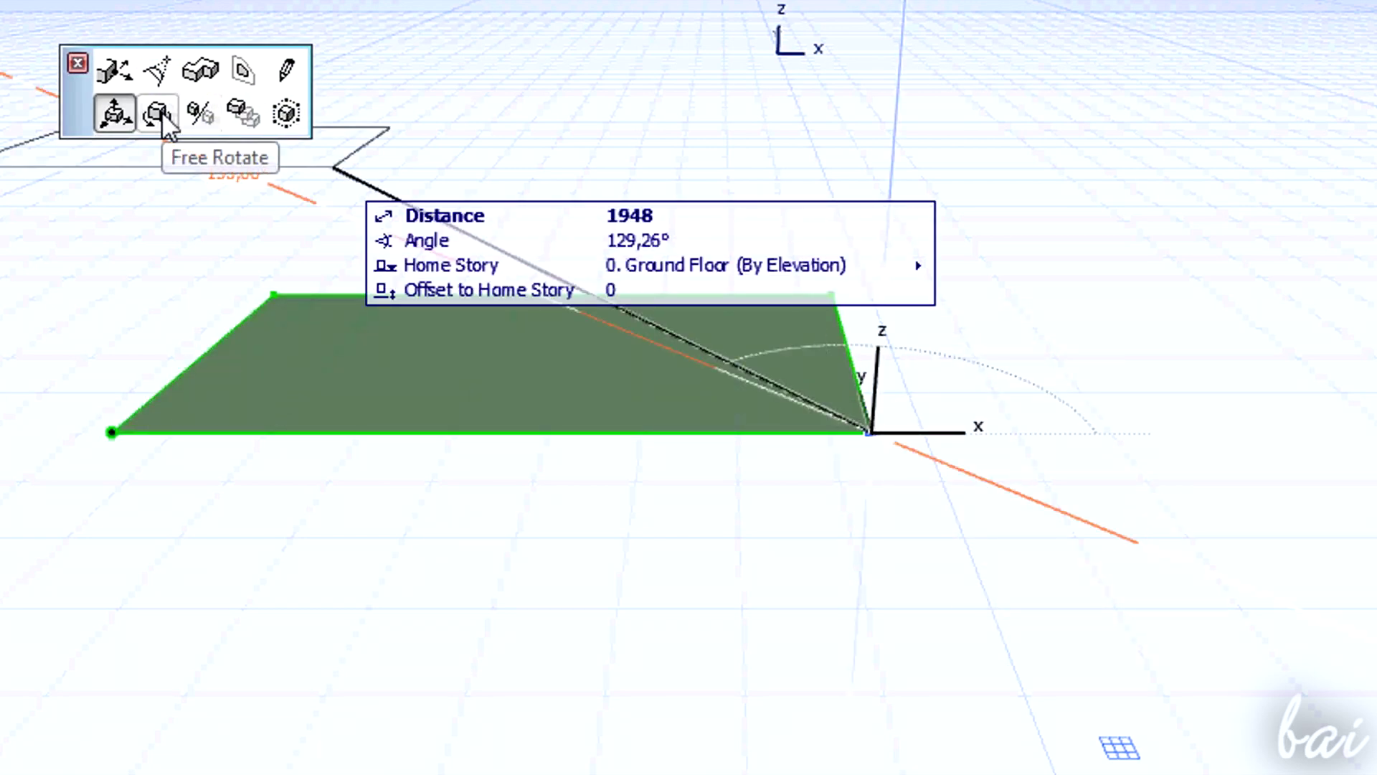
Rotate the morph about its corner, setting the reference direction.
{"action": "left_click", "coordinate": [161, 116]}
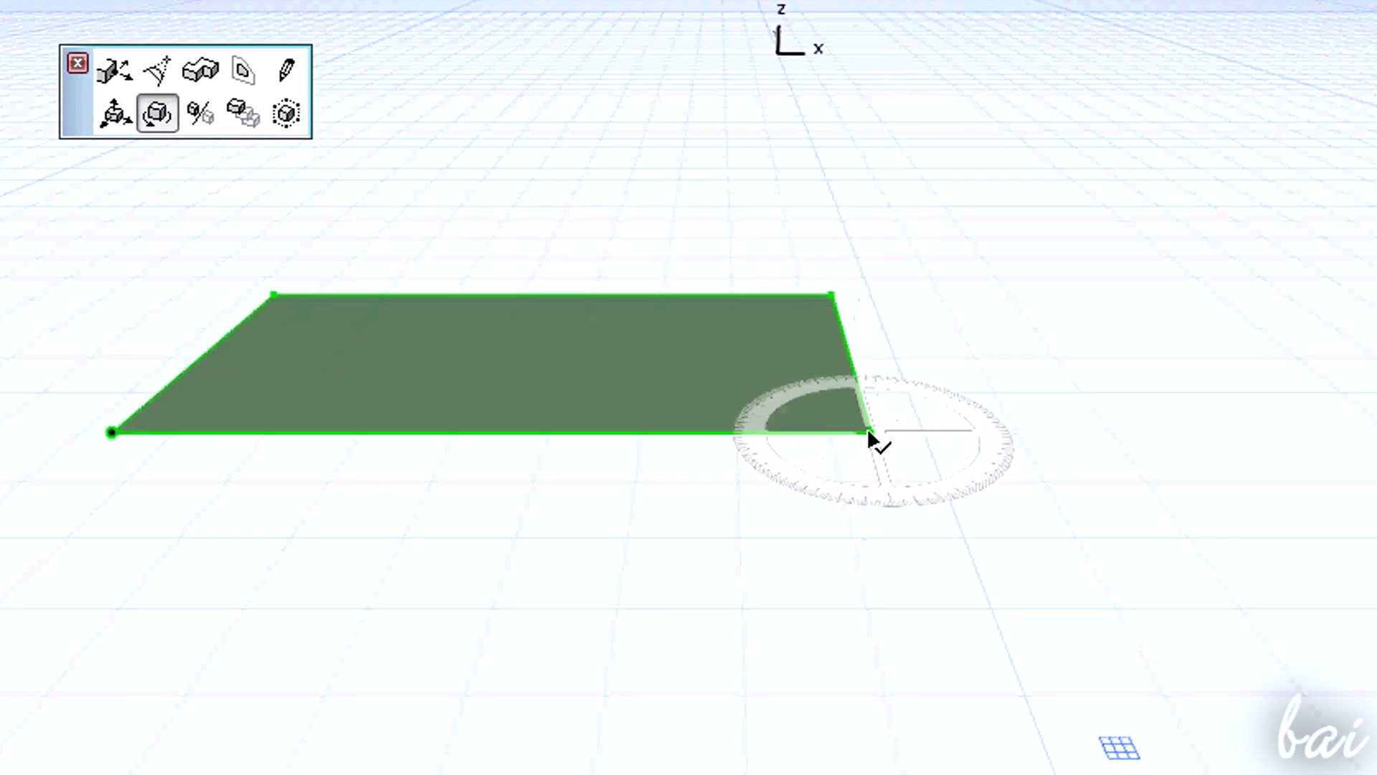
{"action": "left_click", "coordinate": [872, 435]}
{"action": "left_click", "coordinate": [898, 457]}
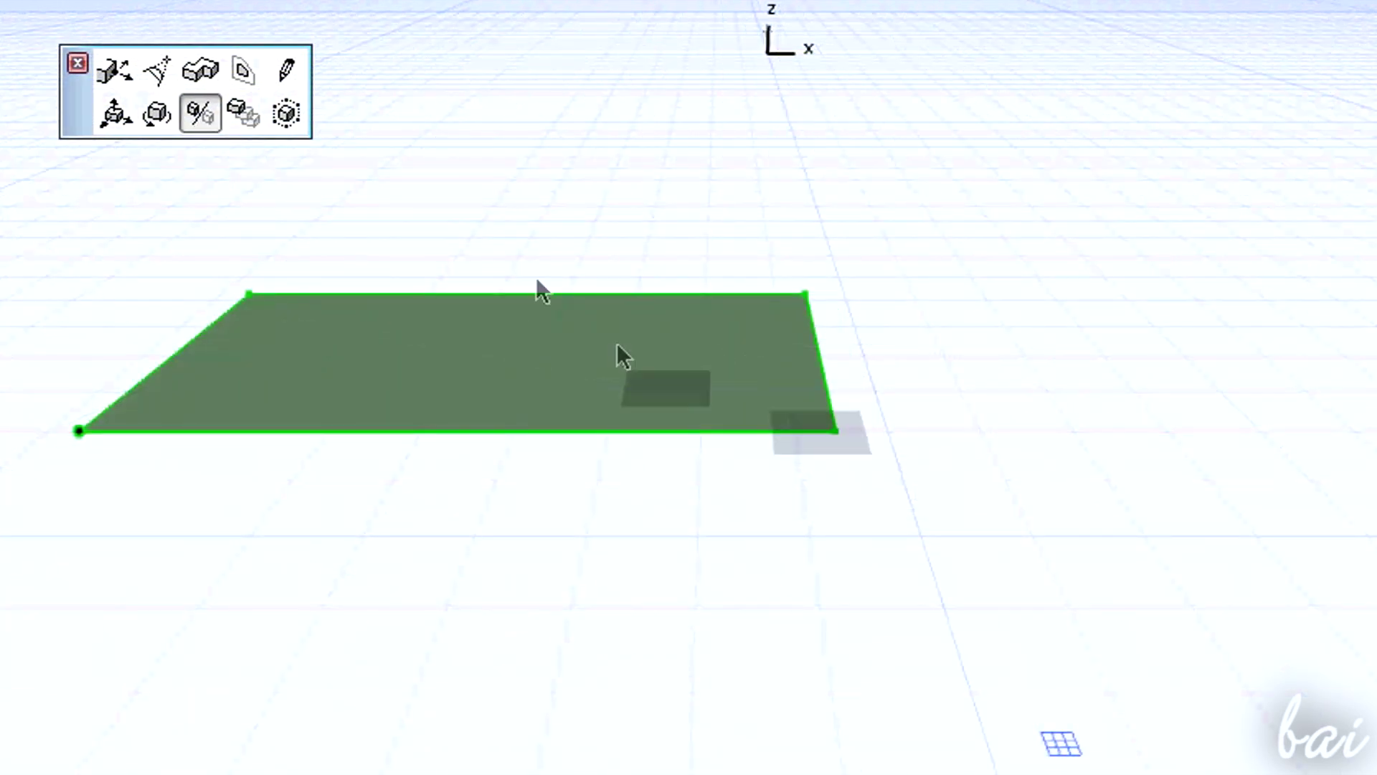
Try Multiply, then apply Offset All Edges to the morph outline.
{"action": "left_click", "coordinate": [240, 114]}
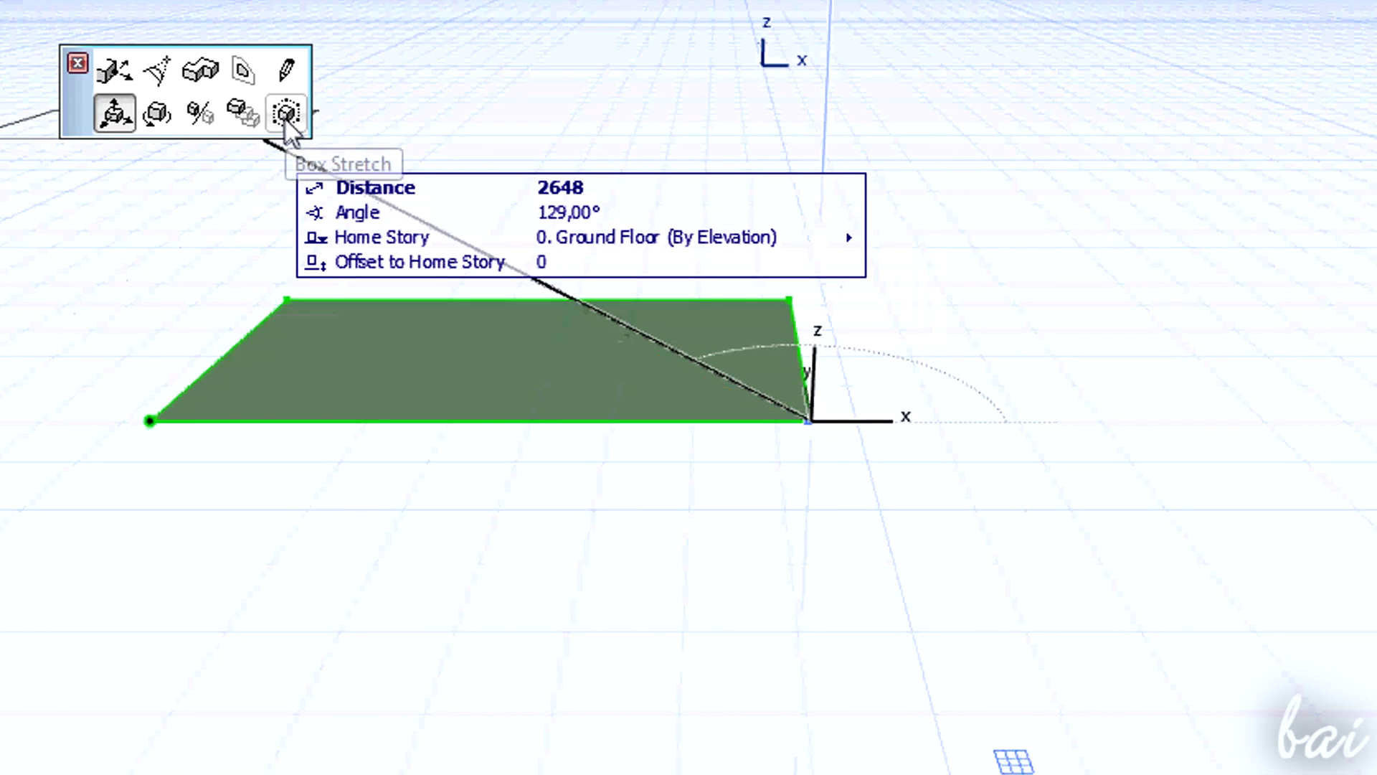
{"action": "left_click", "coordinate": [248, 85]}
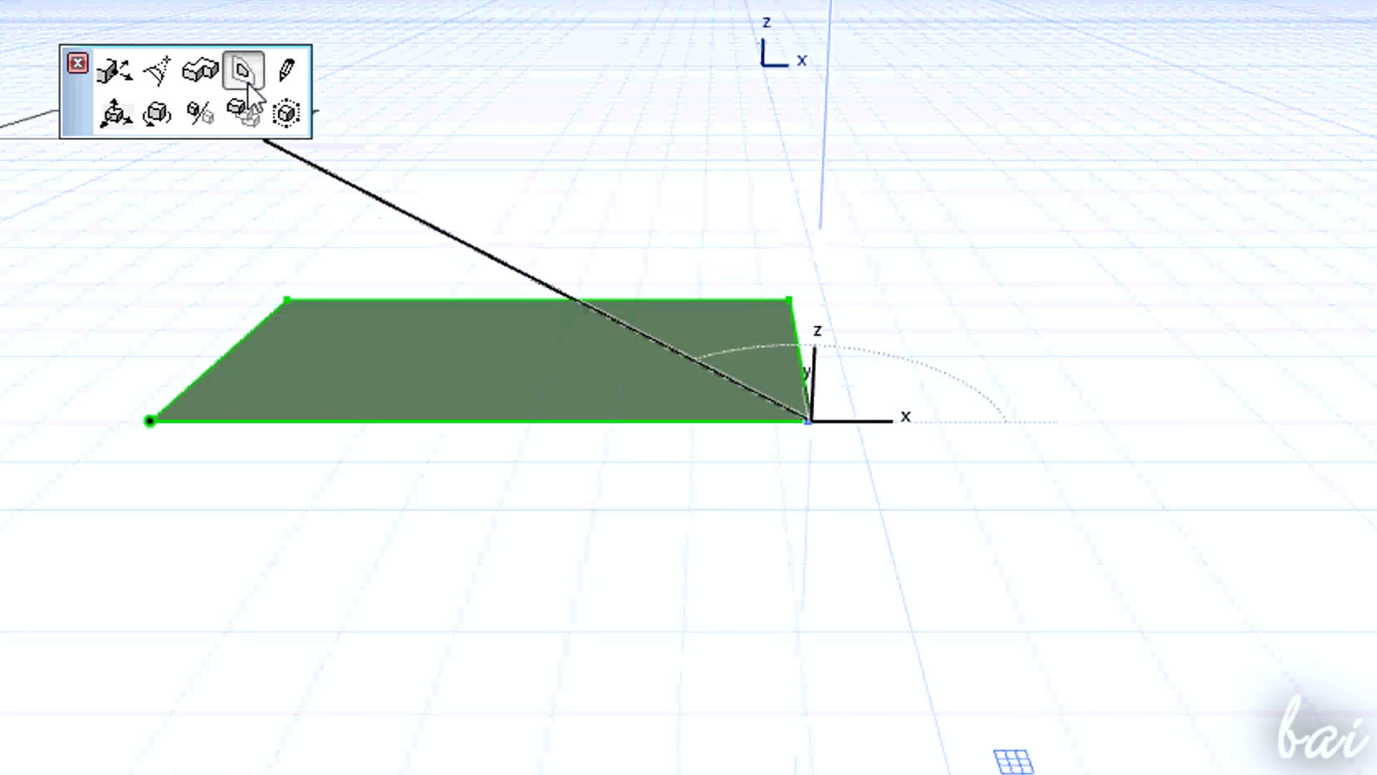
{"action": "left_click", "coordinate": [804, 387]}
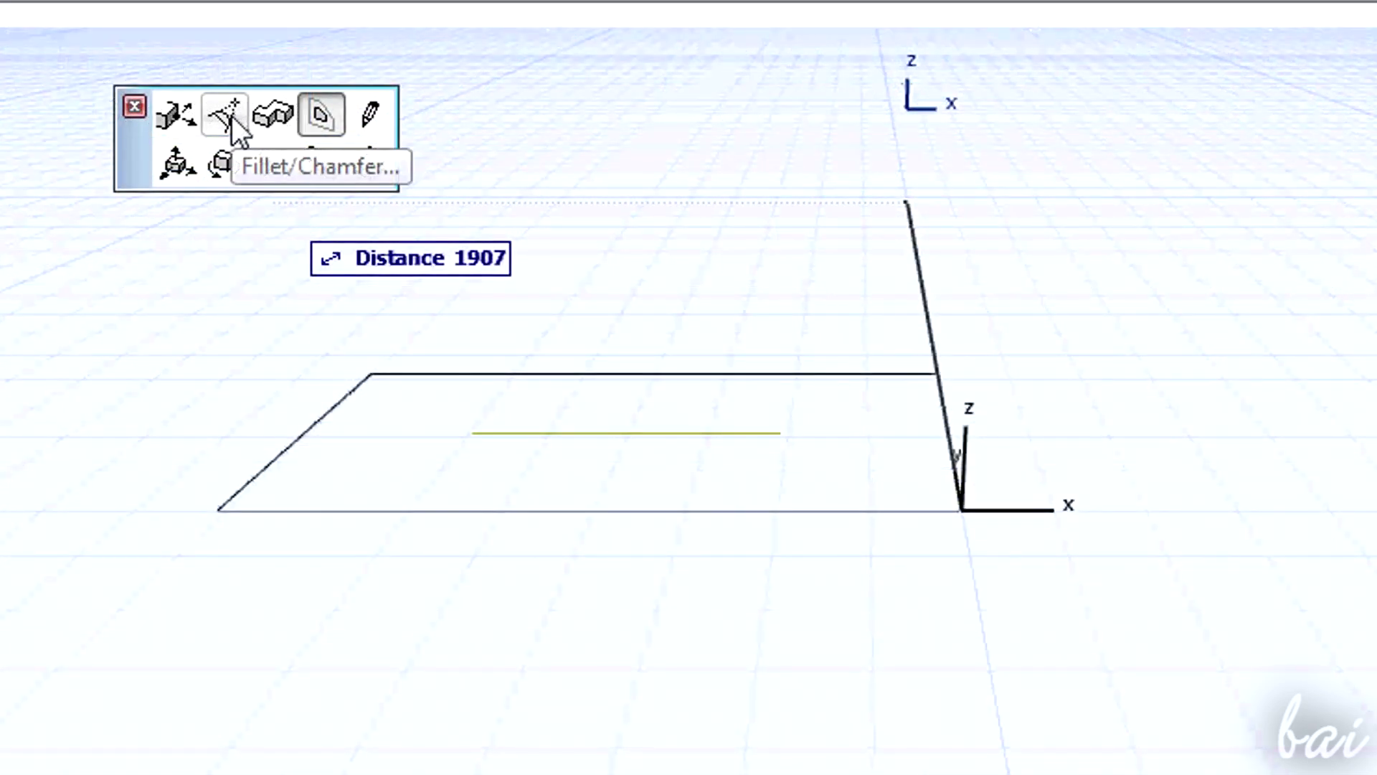
Fillet a corner of the rectangular morph and confirm the radius.
{"action": "left_click", "coordinate": [231, 117]}
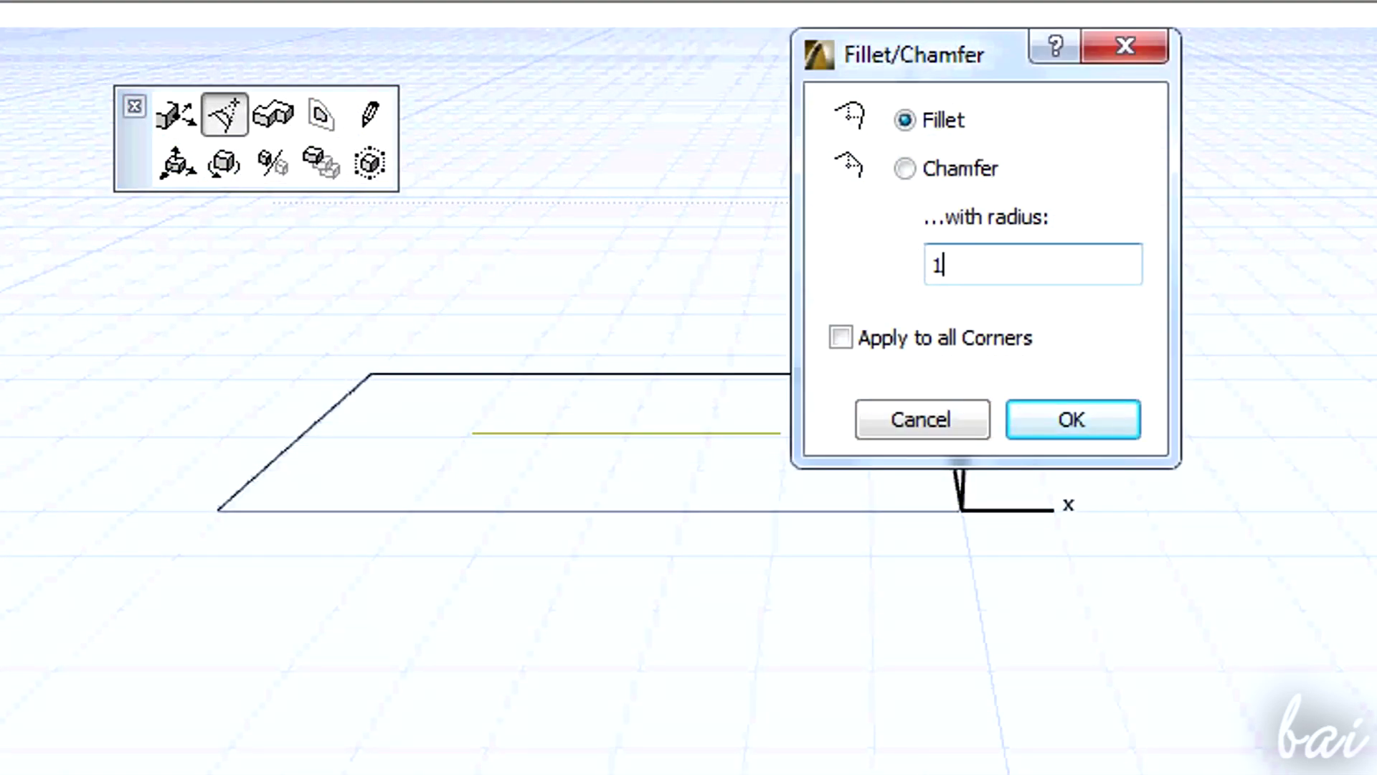
{"action": "left_click", "coordinate": [1073, 421]}
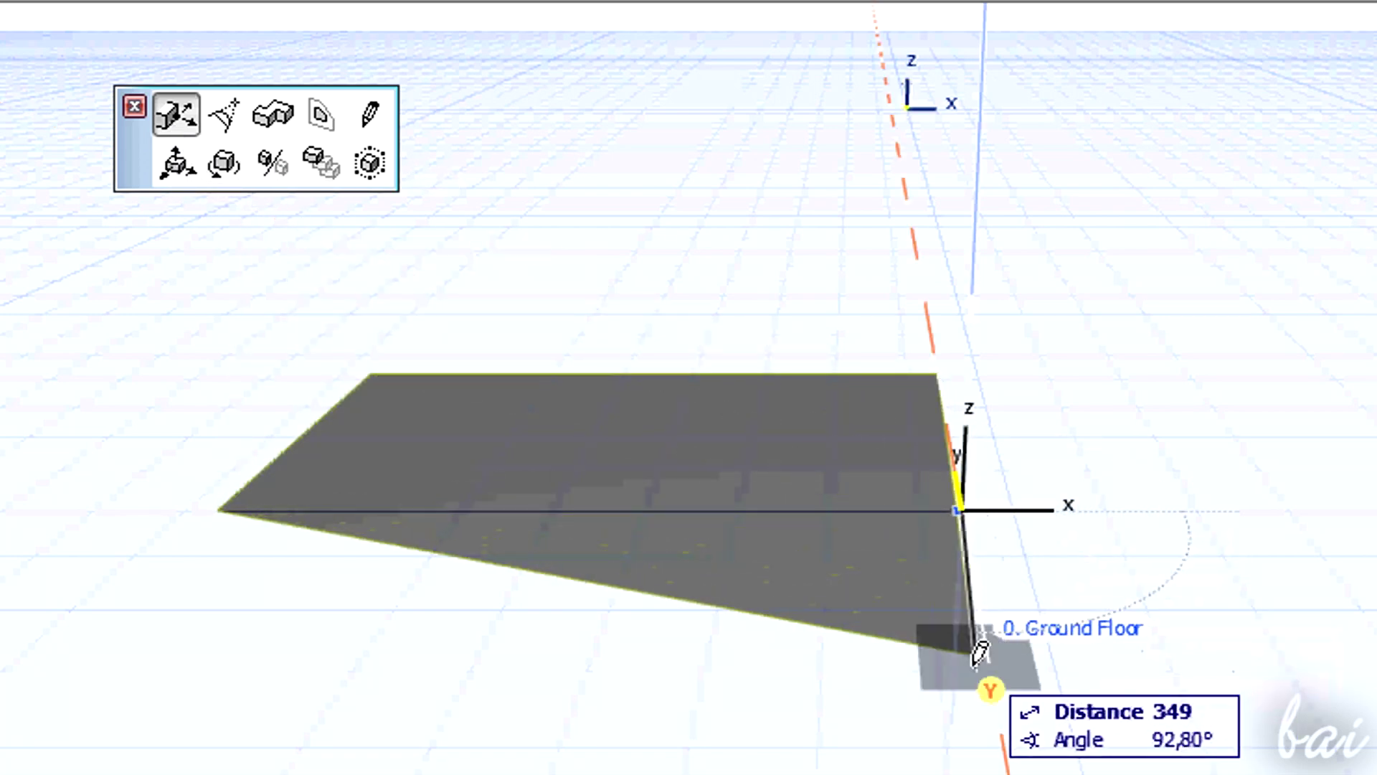
{"action": "left_click", "coordinate": [962, 510]}
Extrude the flat morph upward from its corner node into a solid box.
{"action": "left_click", "coordinate": [962, 510]}
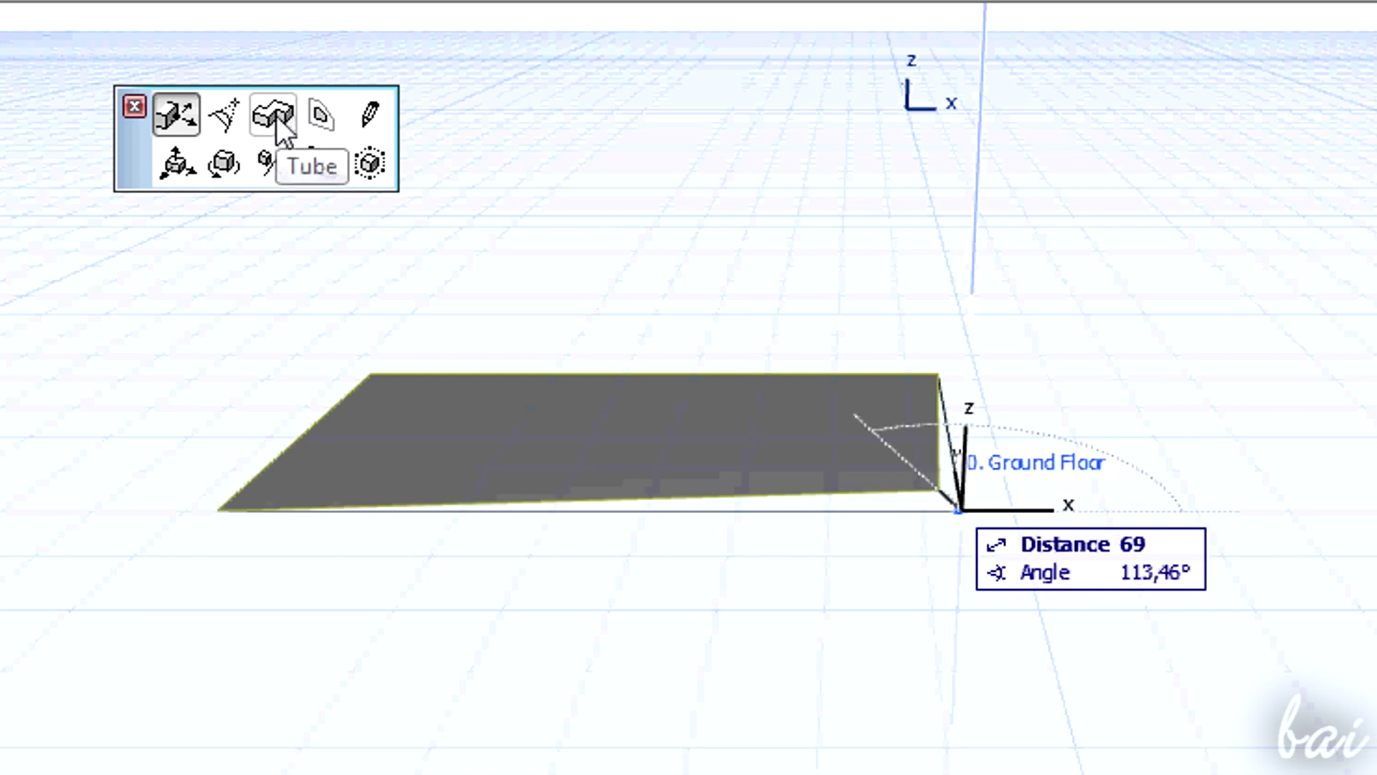
{"action": "left_click", "coordinate": [276, 114]}
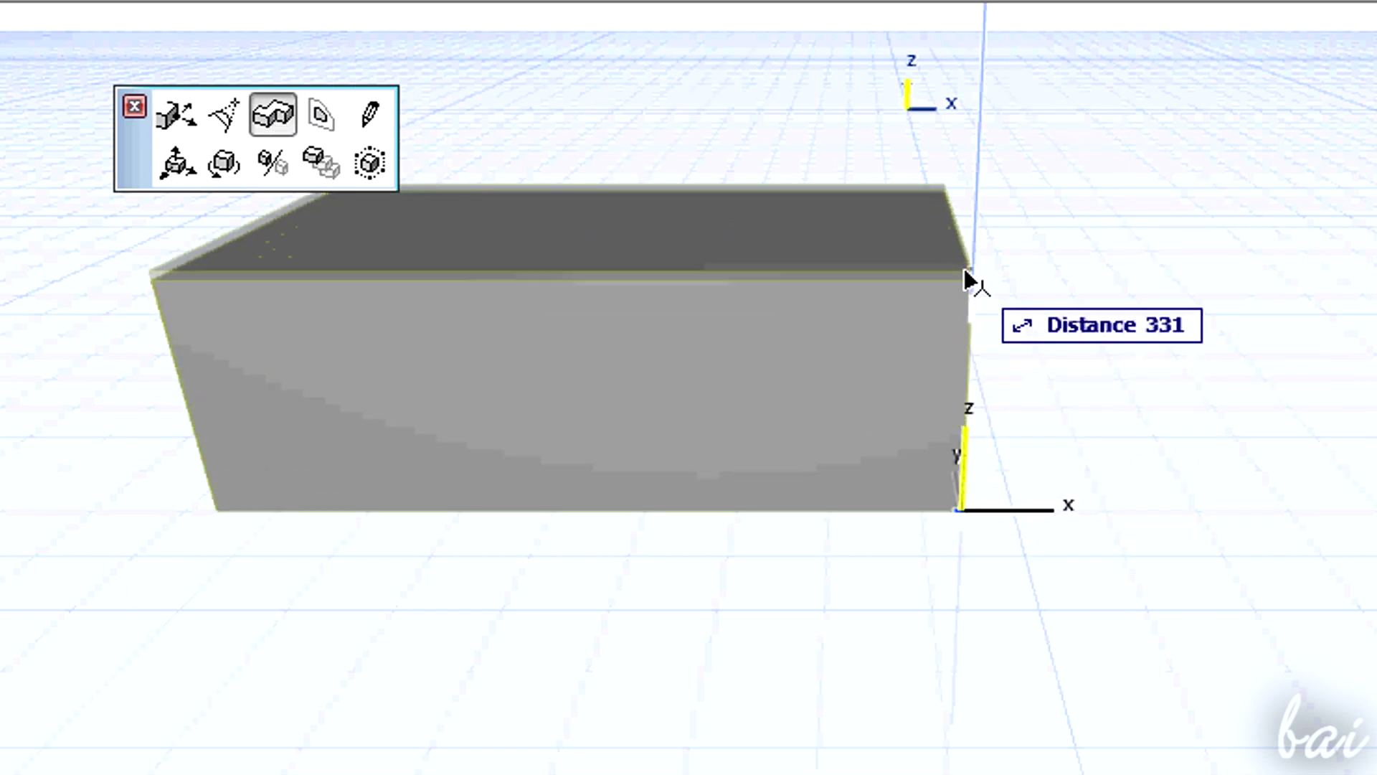
{"action": "left_click", "coordinate": [962, 292]}
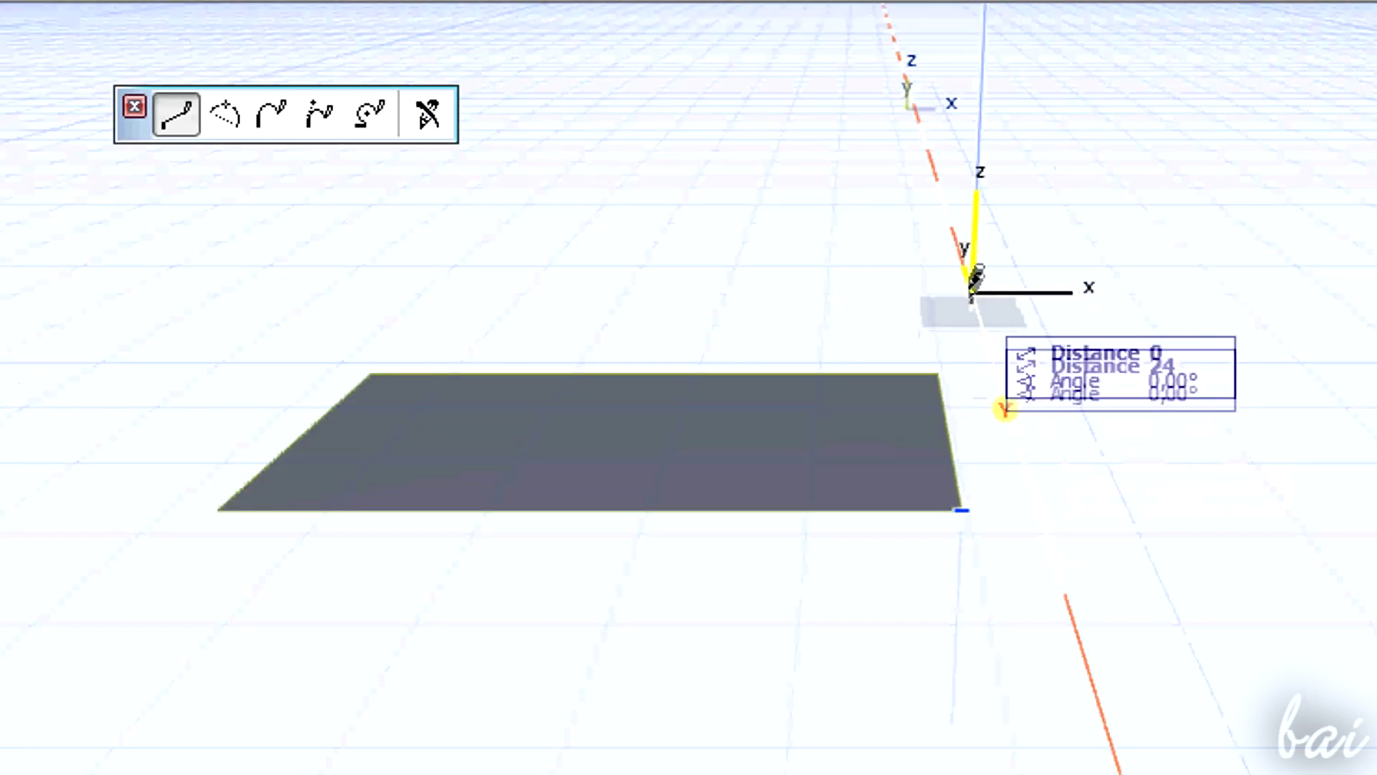
{"action": "left_click", "coordinate": [977, 281]}
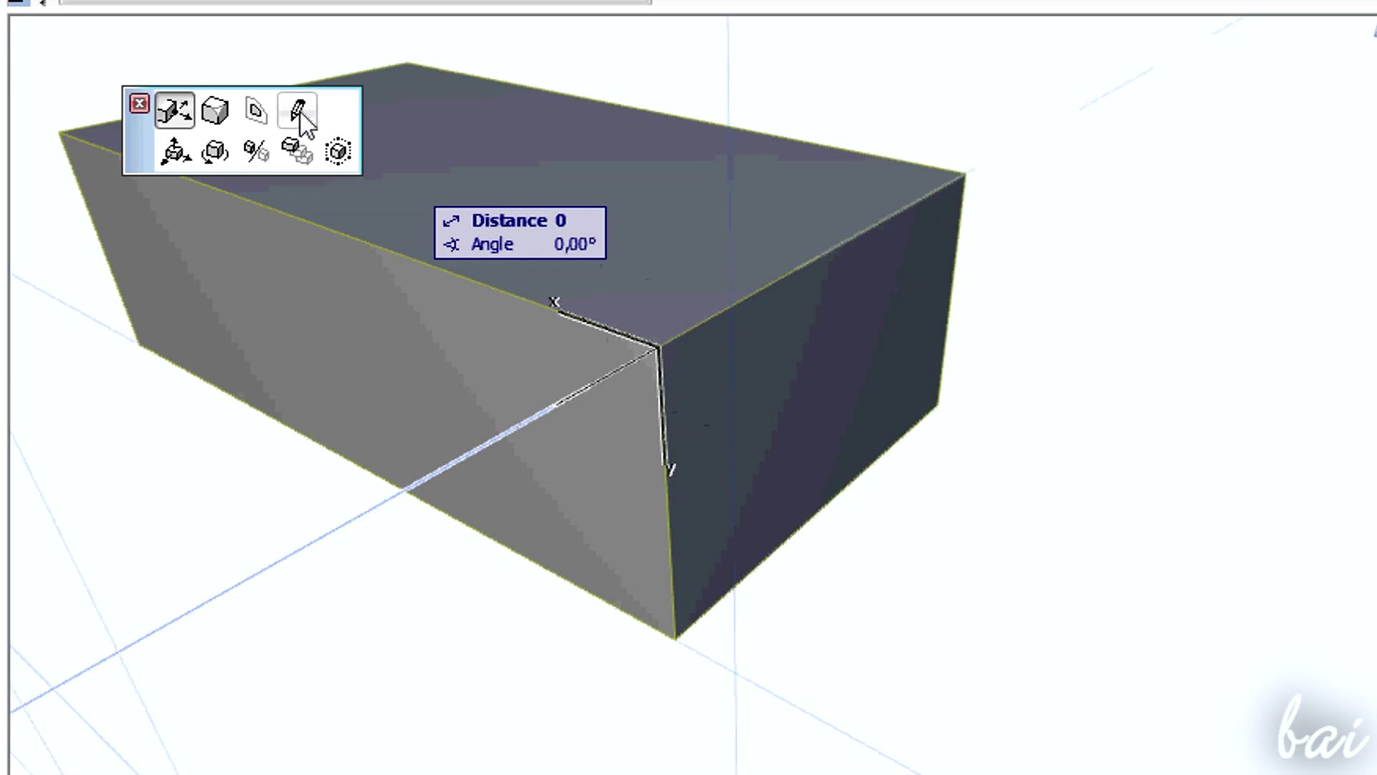
Draw a polyline across the box's top face to the corner, creating an upright face.
{"action": "left_click", "coordinate": [298, 110]}
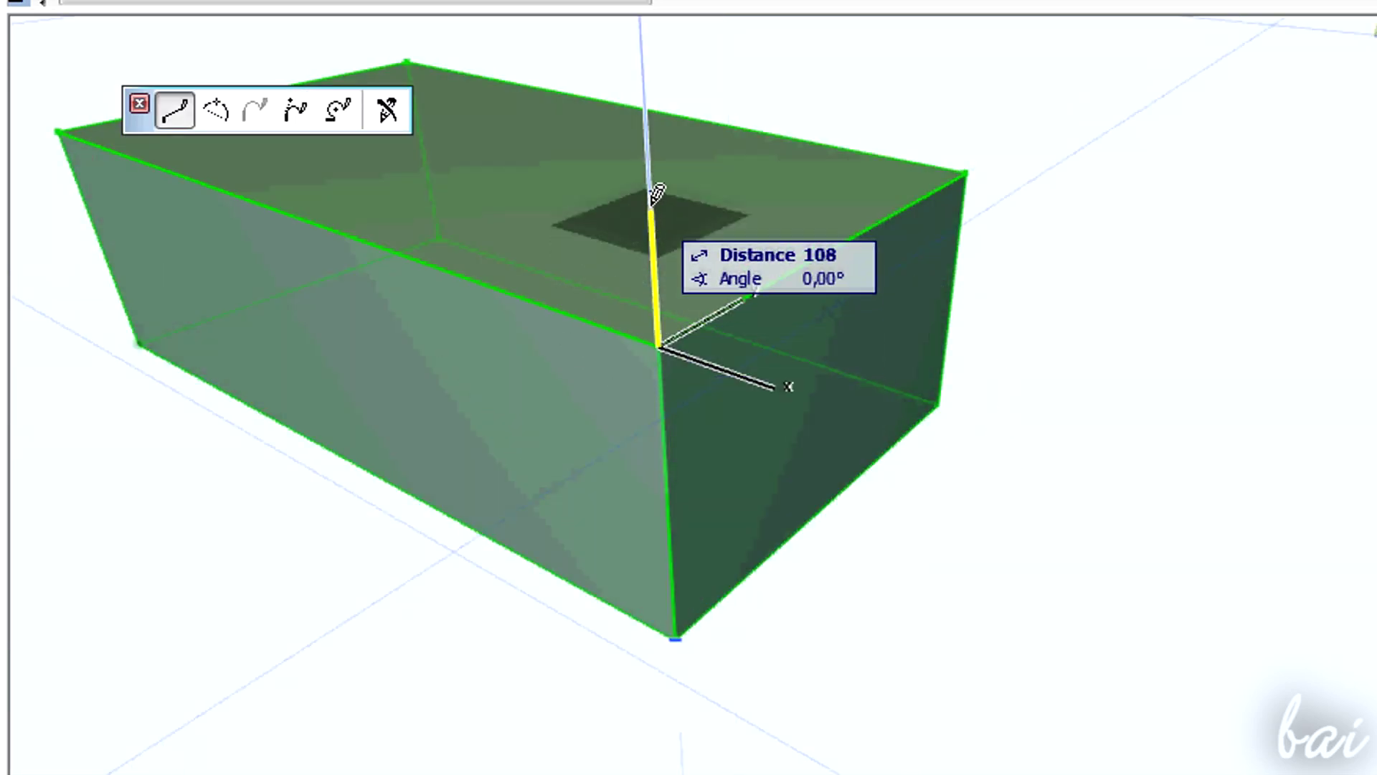
{"action": "left_click", "coordinate": [650, 192]}
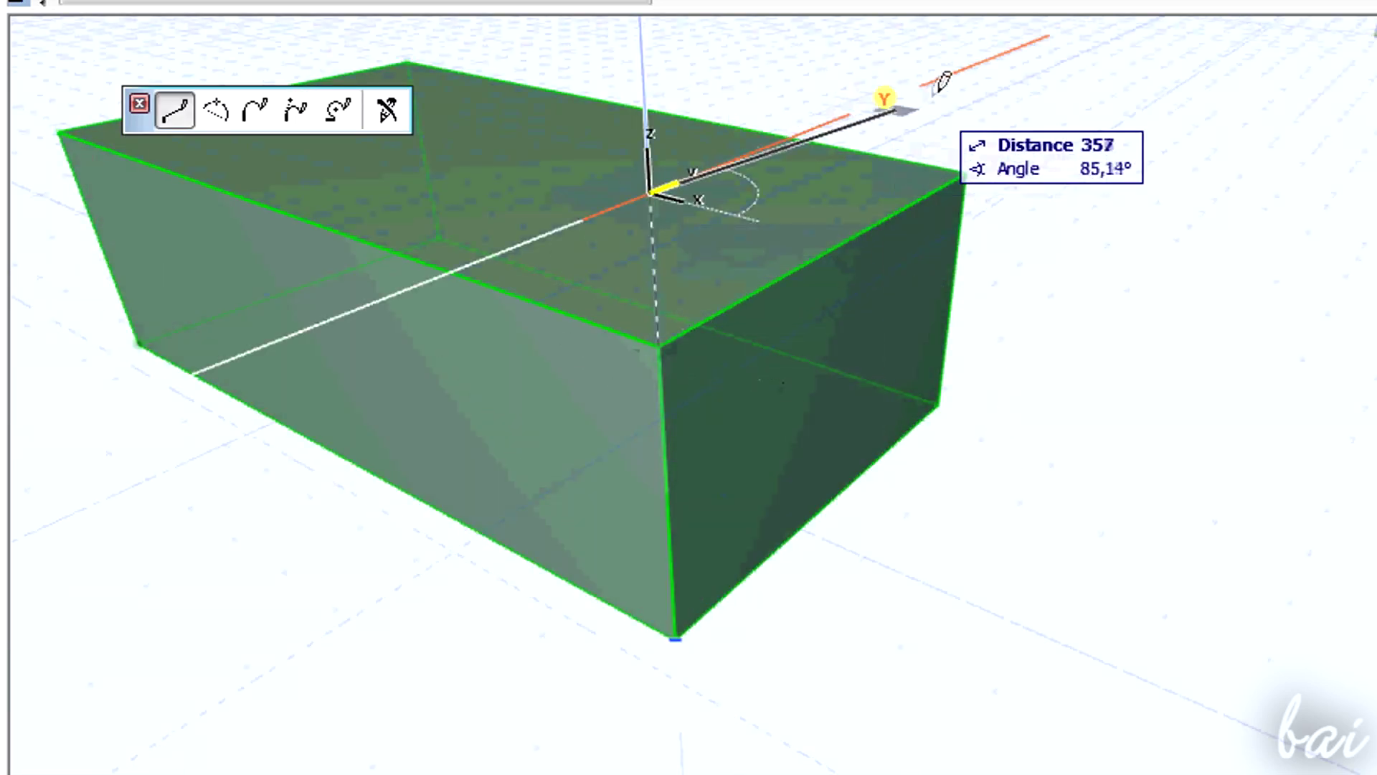
{"action": "left_click", "coordinate": [981, 62]}
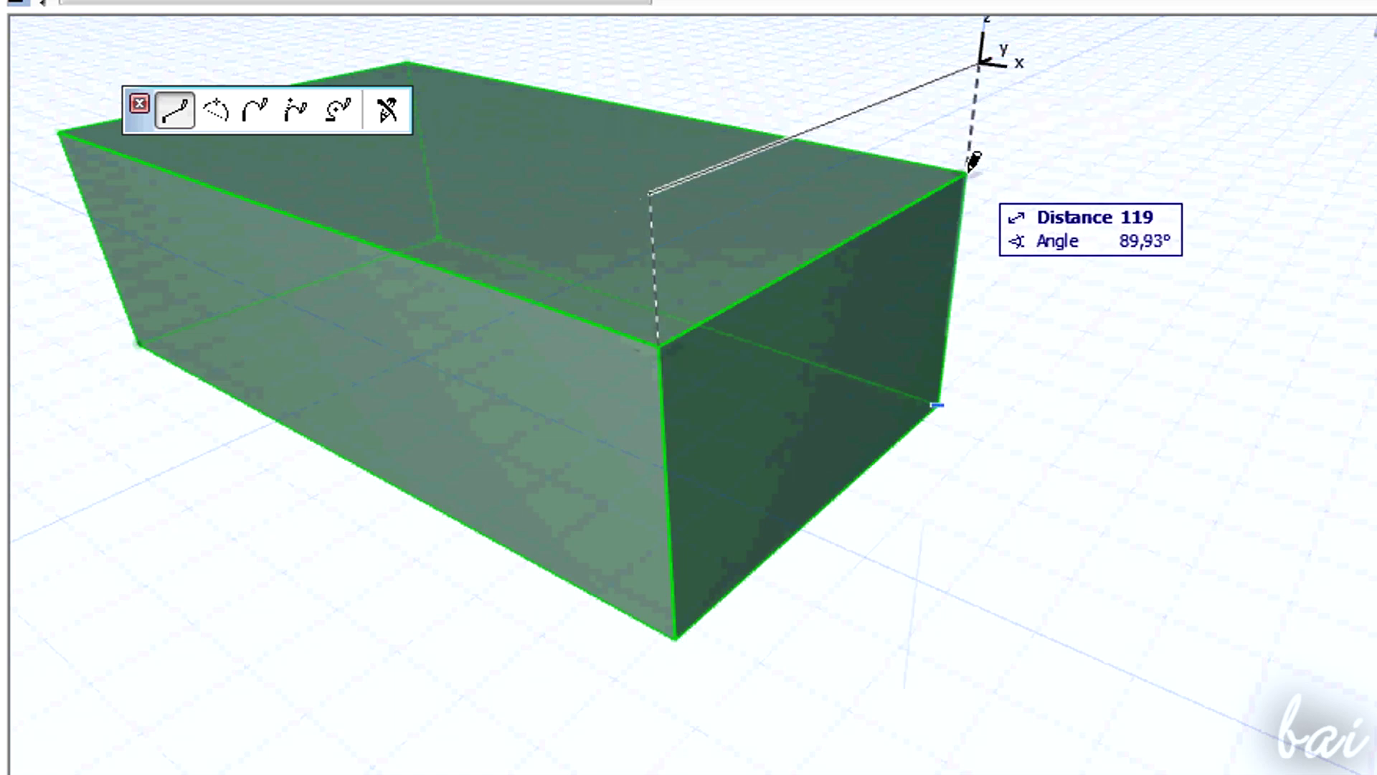
{"action": "double_click", "coordinate": [973, 162]}
{"action": "middle_click_drag", "start_coordinate": [839, 434], "coordinate": [1085, 138], "text": "shift"}
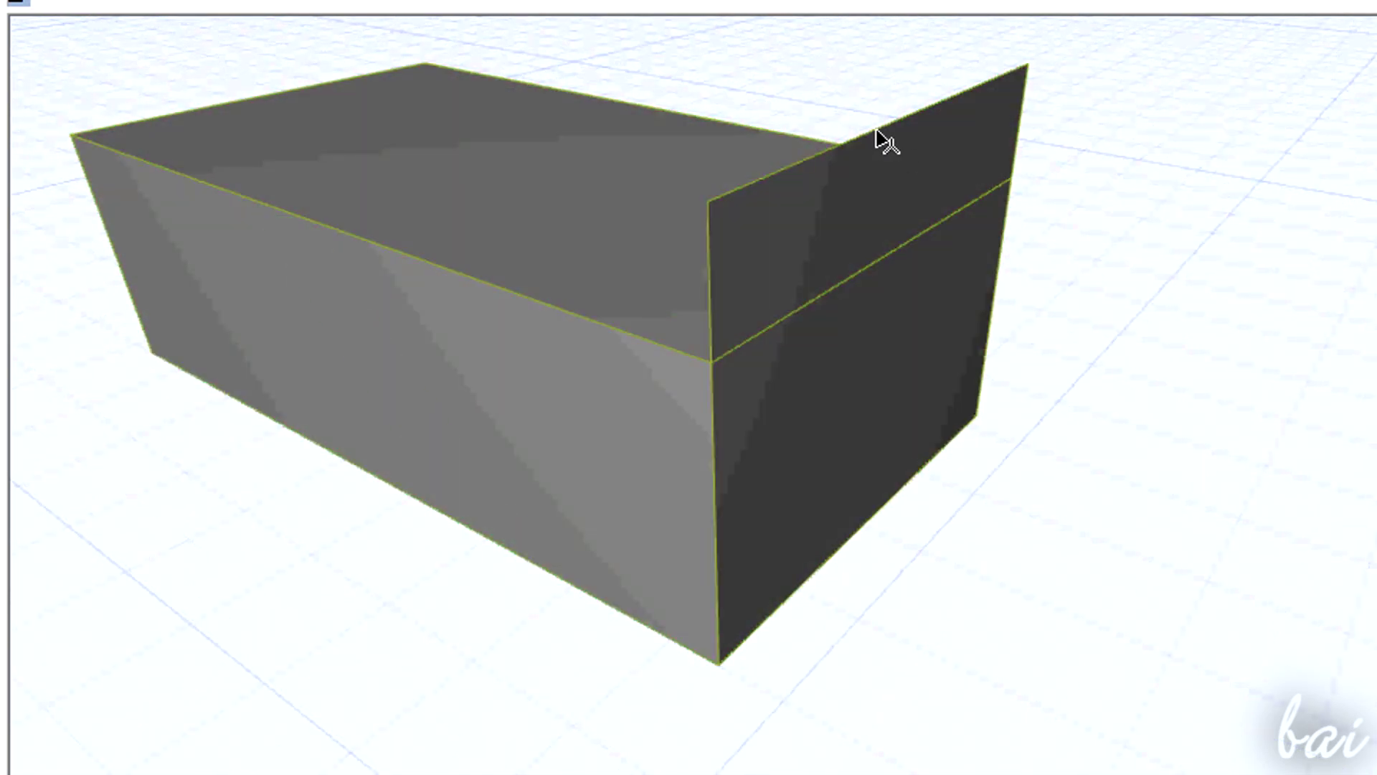
Curve the new face's top edge into an arc.
{"action": "left_click", "coordinate": [892, 132]}
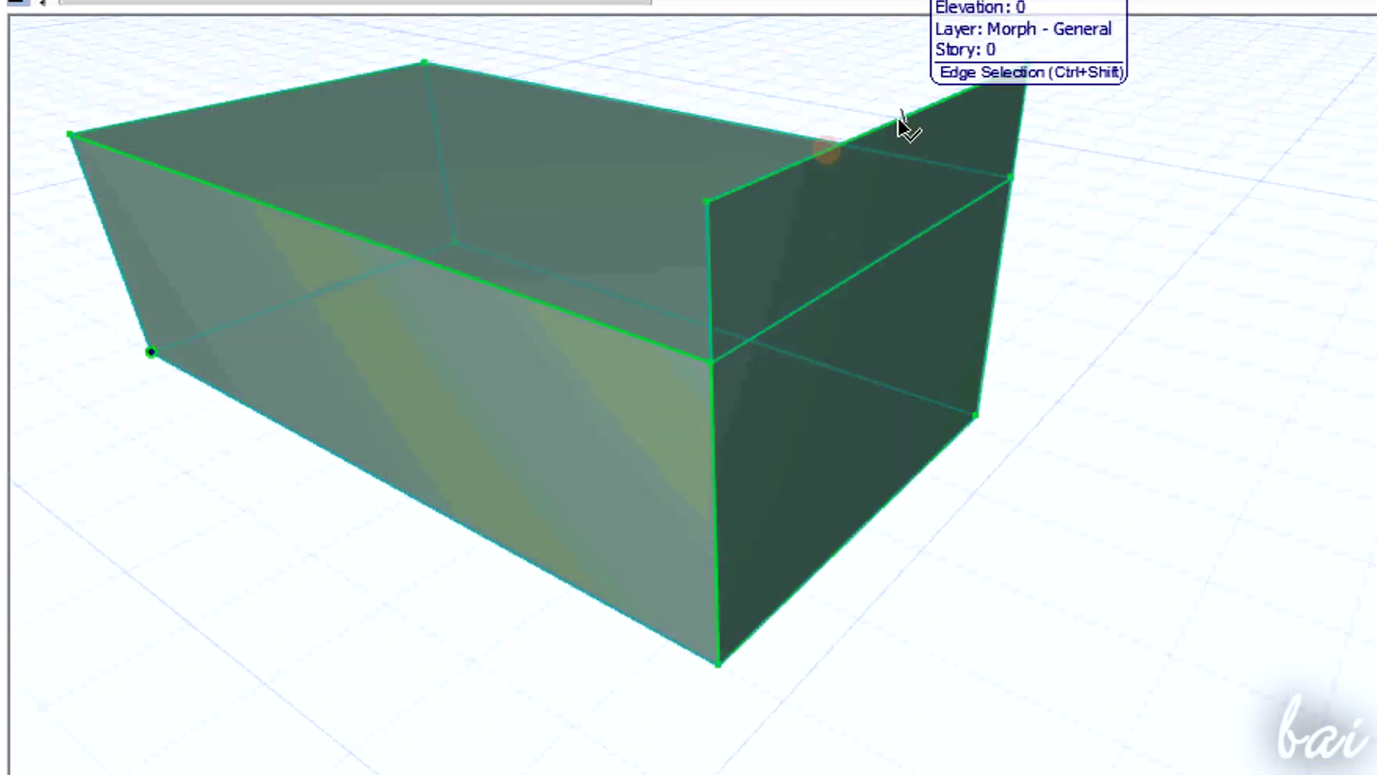
{"action": "left_click", "coordinate": [905, 128]}
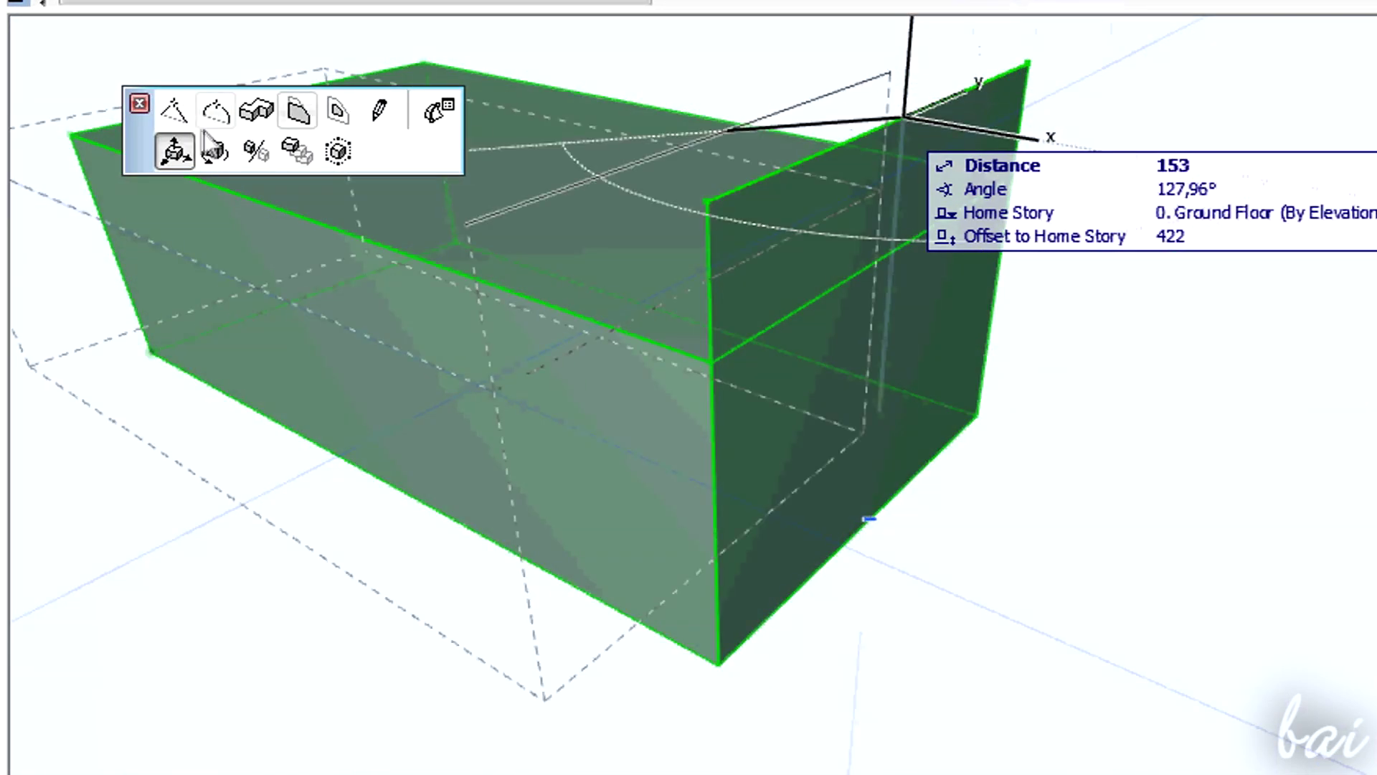
{"action": "left_click", "coordinate": [171, 114]}
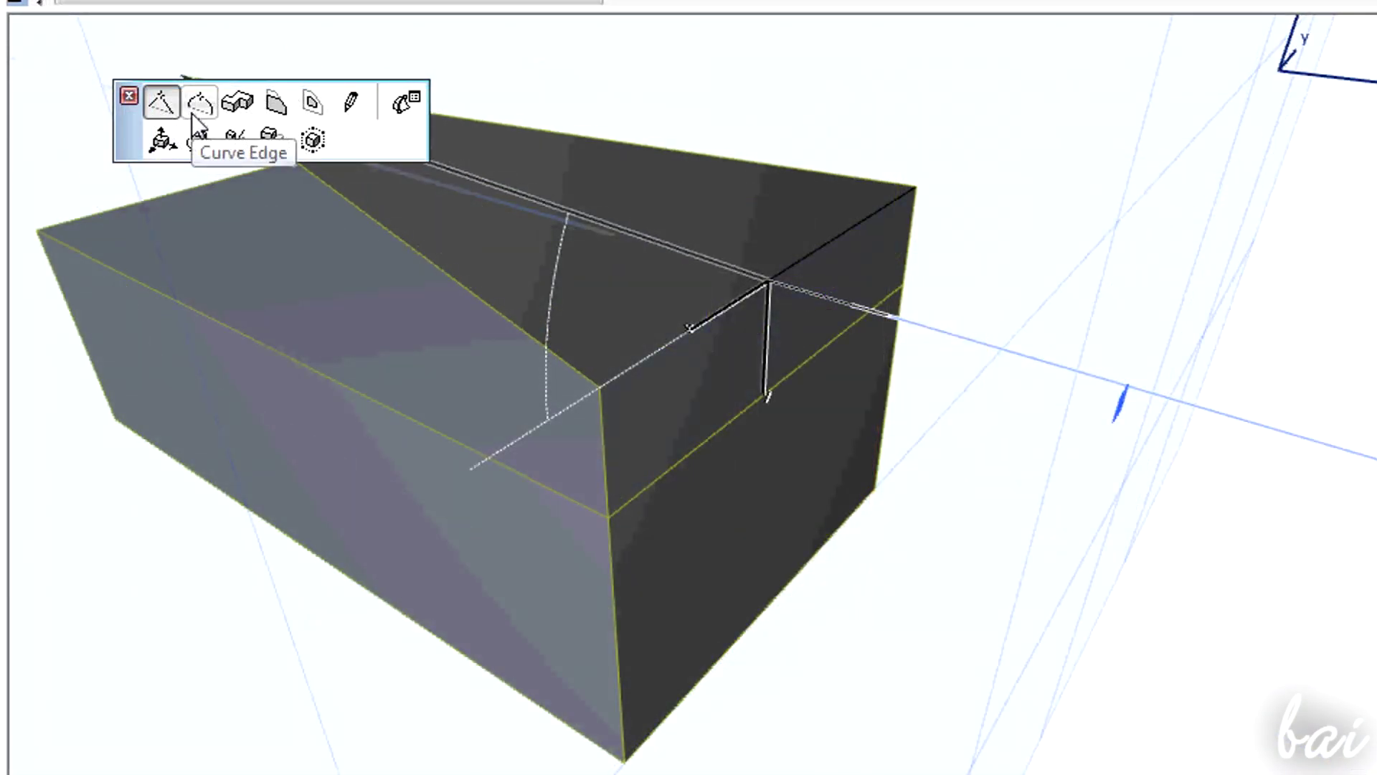
{"action": "left_click", "coordinate": [192, 113]}
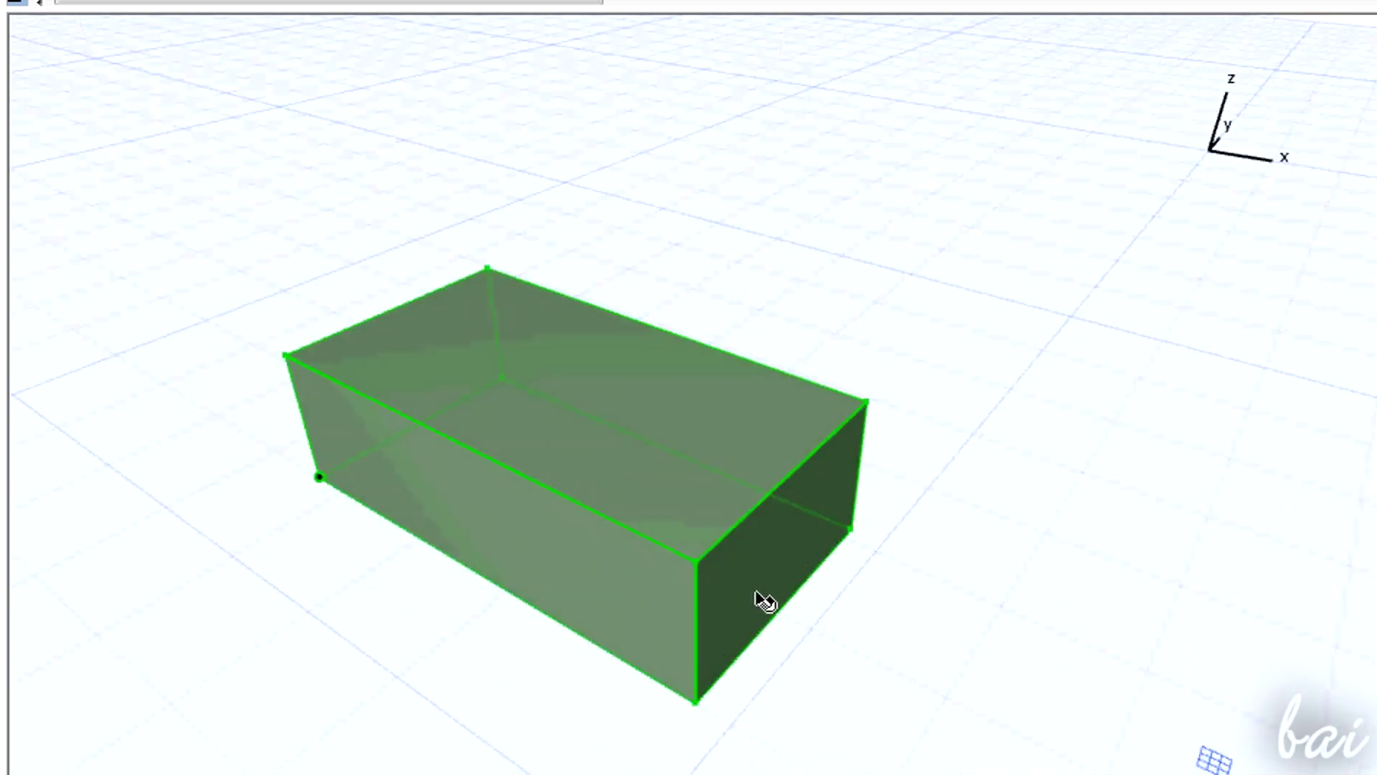
Fillet the box's top corner, then undo it.
{"action": "scroll", "coordinate": [763, 600], "scroll_direction": "up", "scroll_amount": 2}
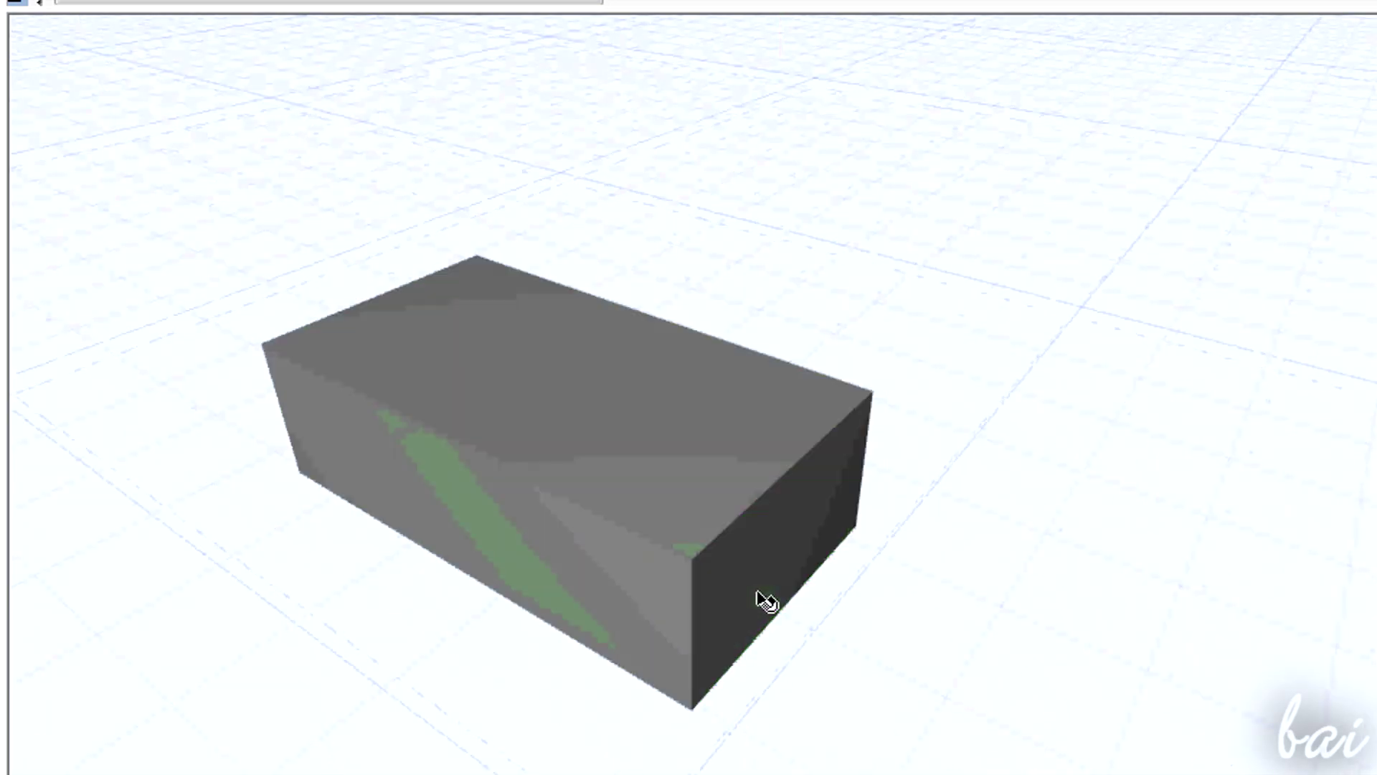
{"action": "scroll", "coordinate": [746, 575], "scroll_direction": "up", "scroll_amount": 2}
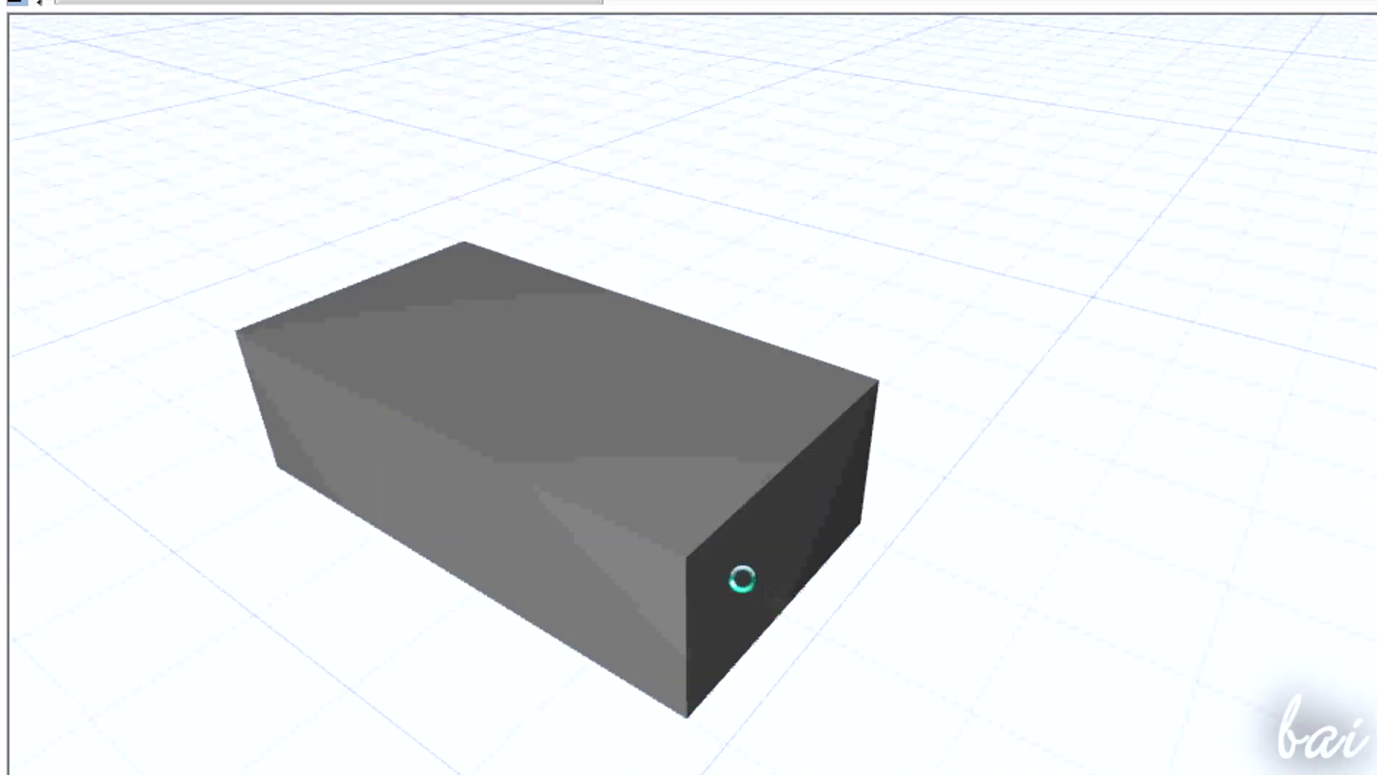
{"action": "left_click", "coordinate": [687, 559]}
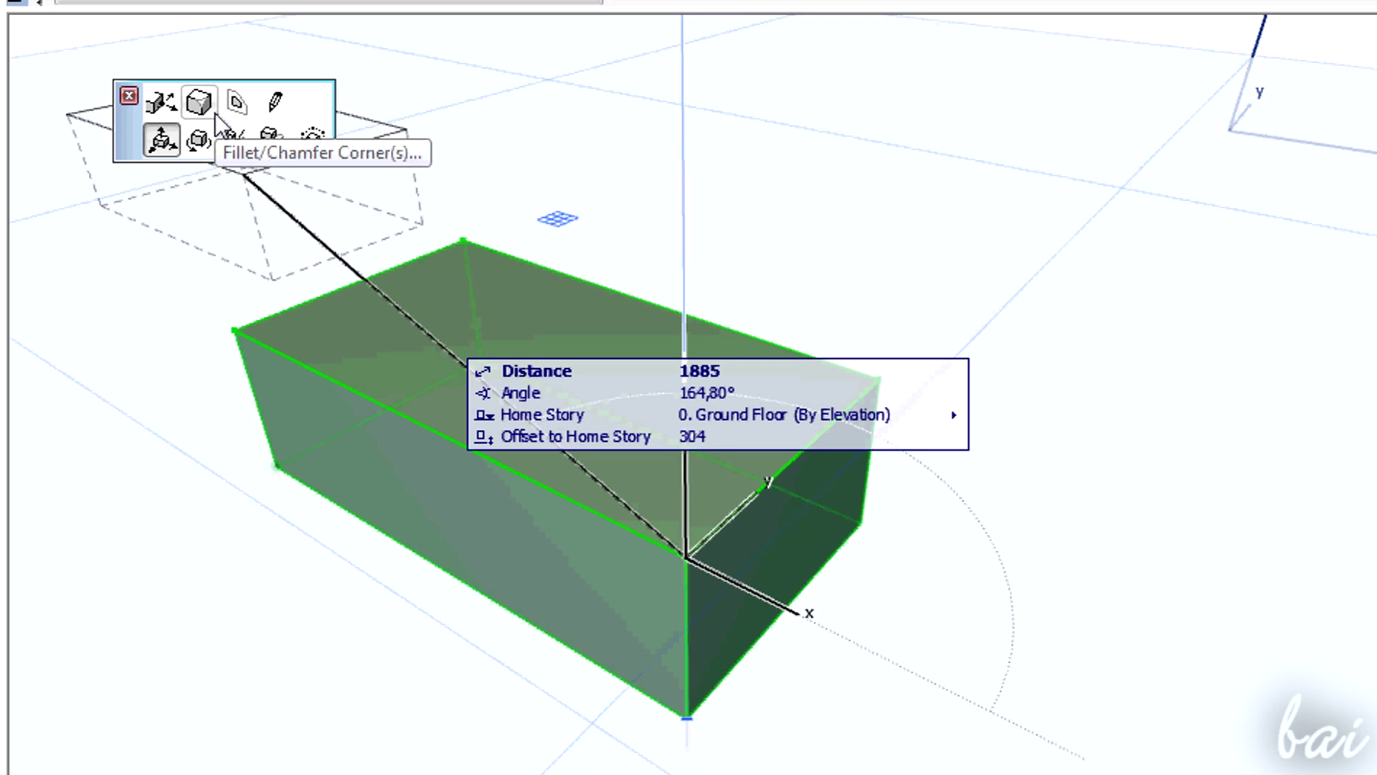
{"action": "left_click", "coordinate": [215, 115]}
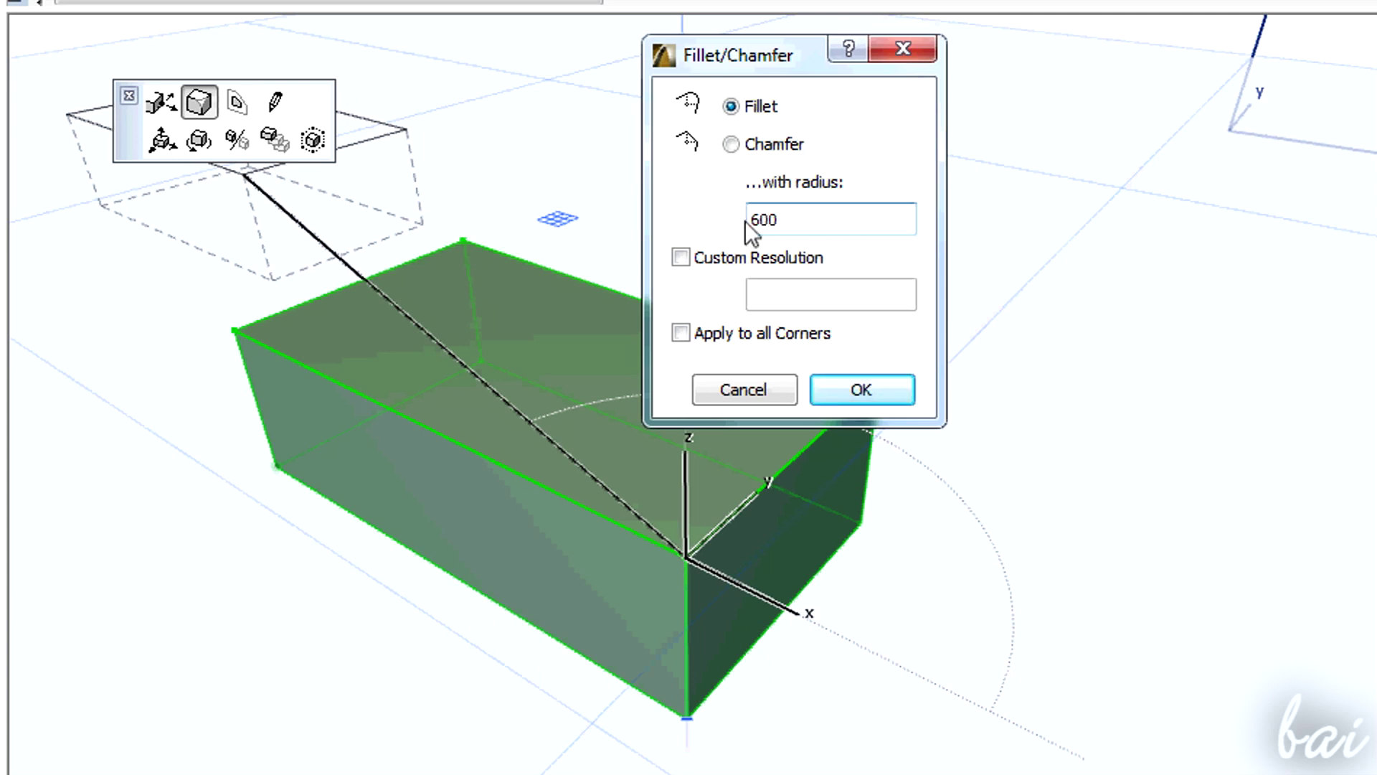
{"action": "left_click", "coordinate": [859, 392]}
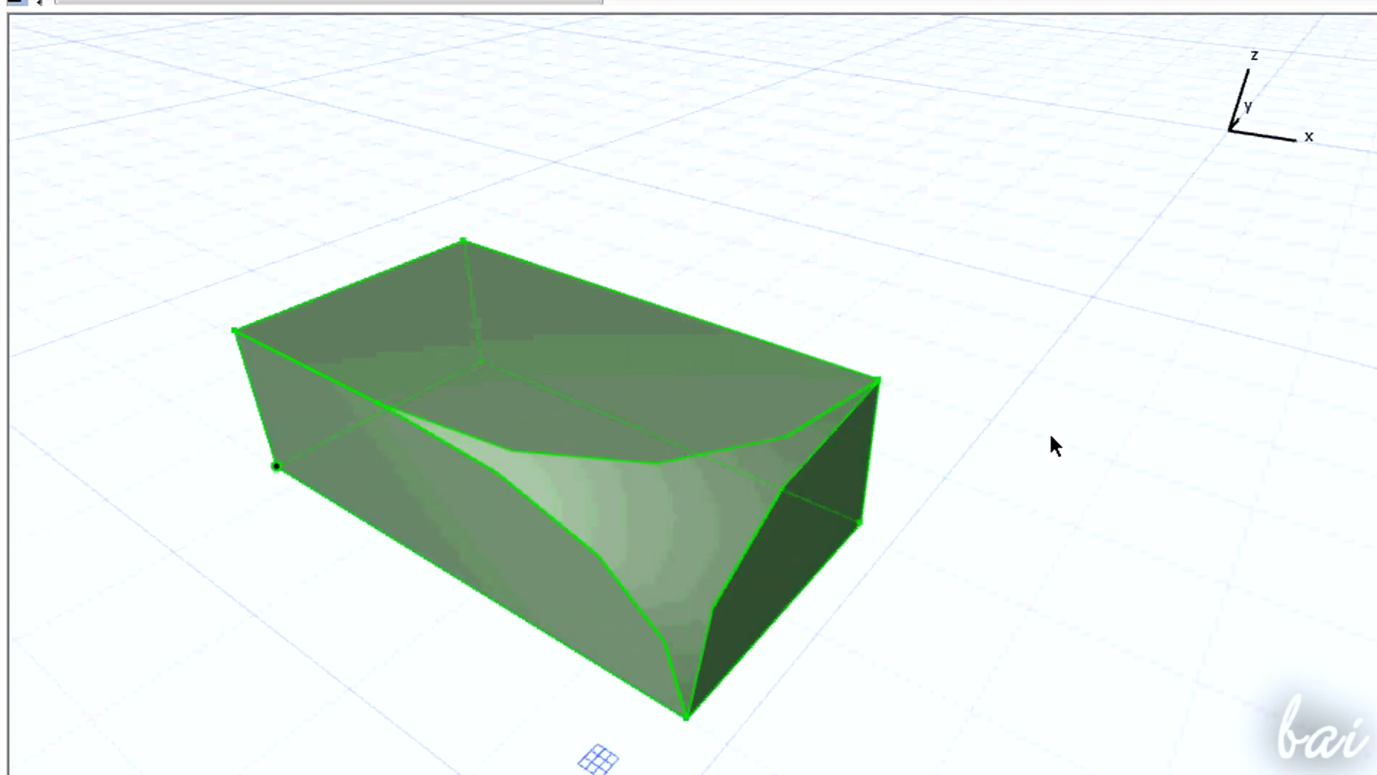
{"action": "key", "text": "ctrl+z"}
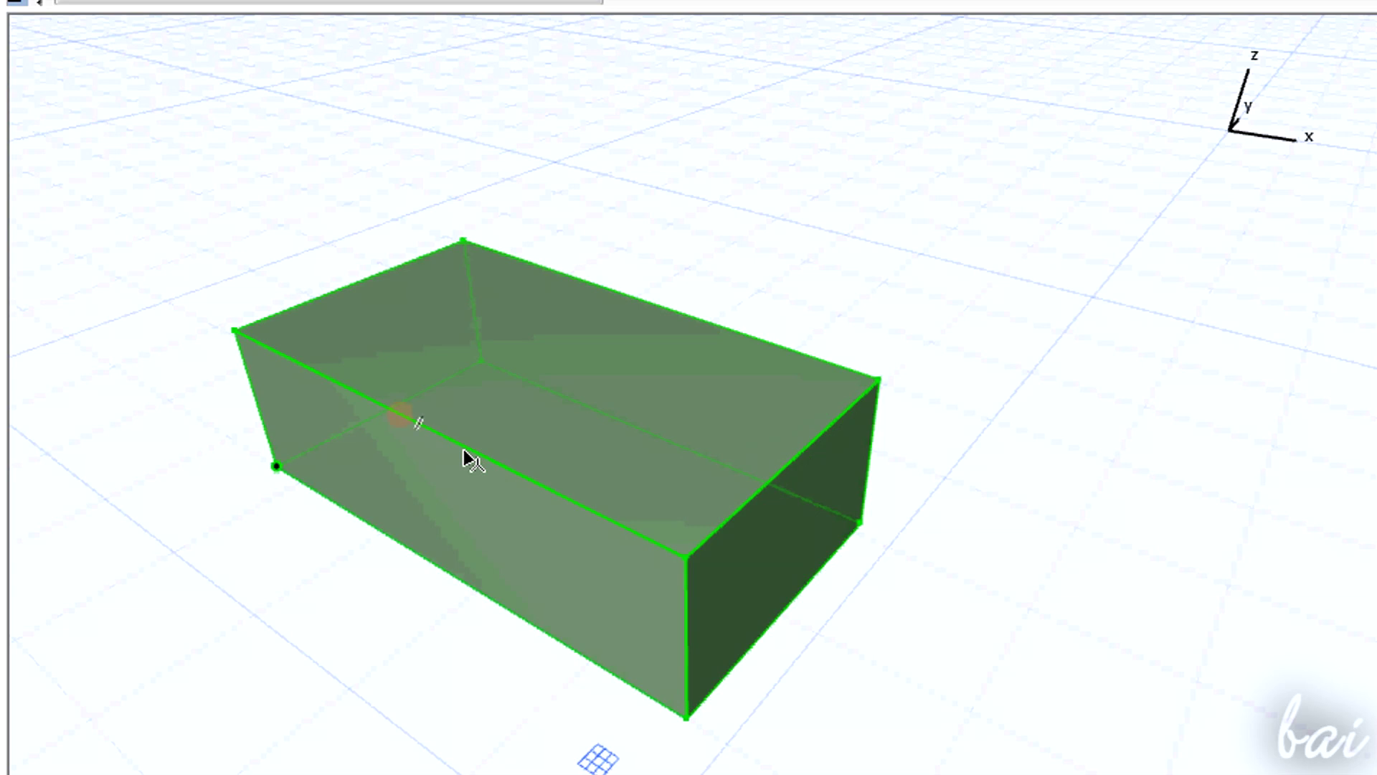
Fillet the box's top edge with radius 600.
{"action": "left_click", "coordinate": [466, 449]}
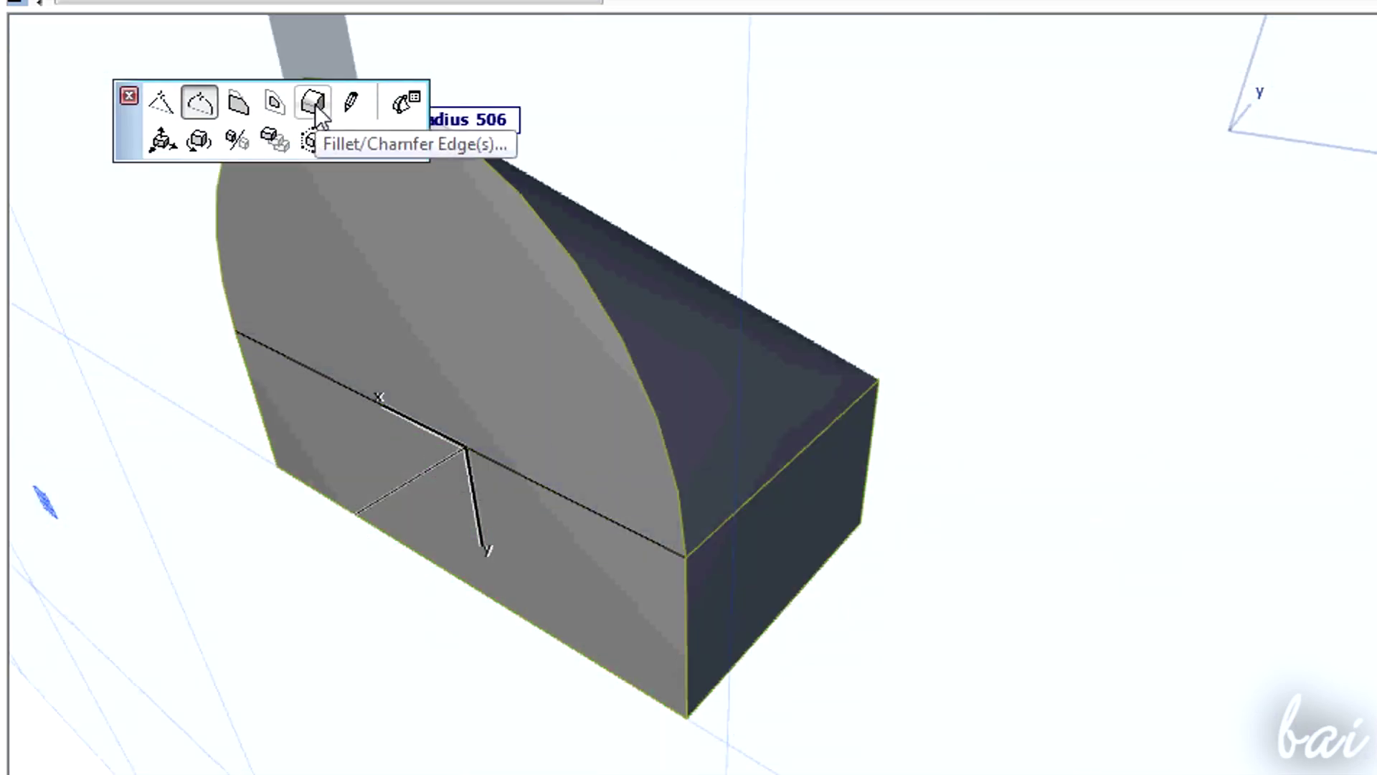
{"action": "left_click", "coordinate": [315, 104]}
{"action": "left_click", "coordinate": [855, 395]}
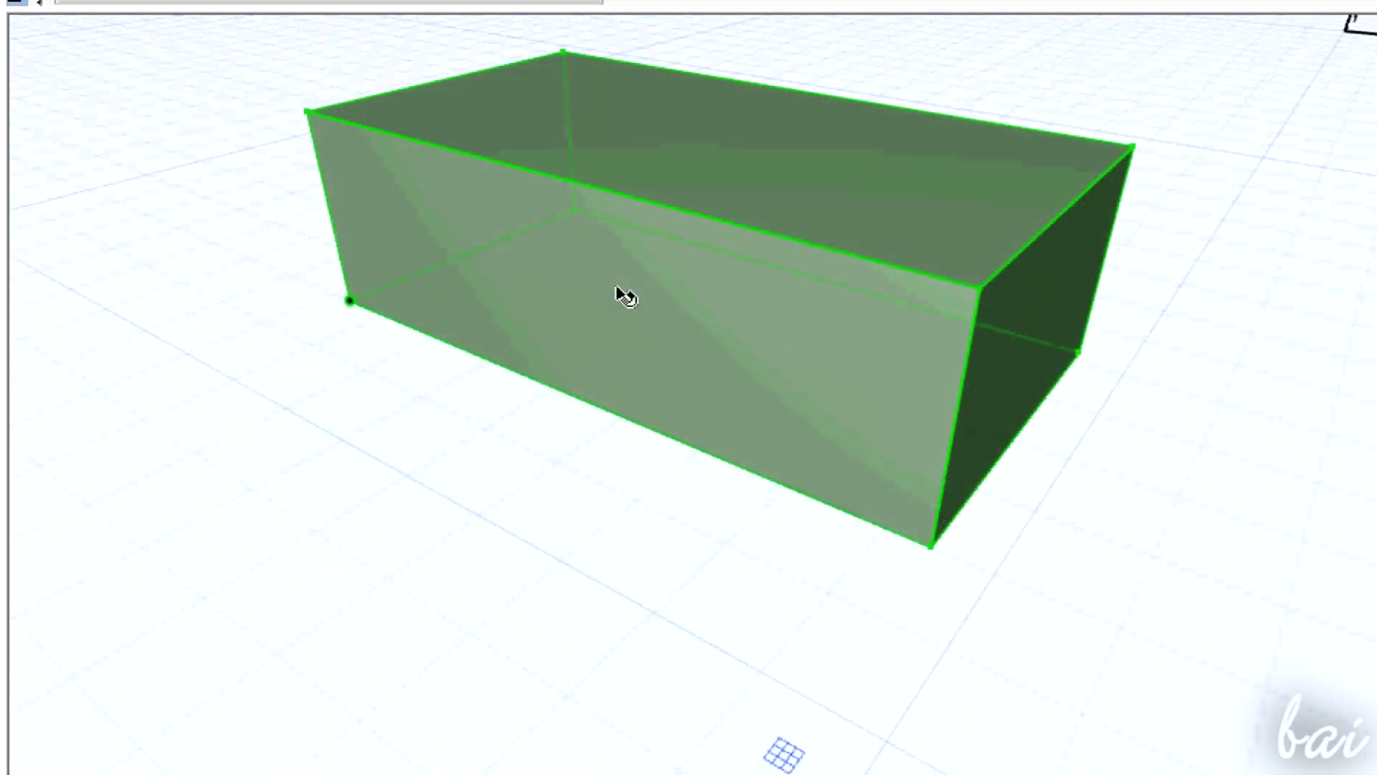
Pull a cone-shaped bump out of a point on the box's side face.
{"action": "left_click", "coordinate": [617, 292]}
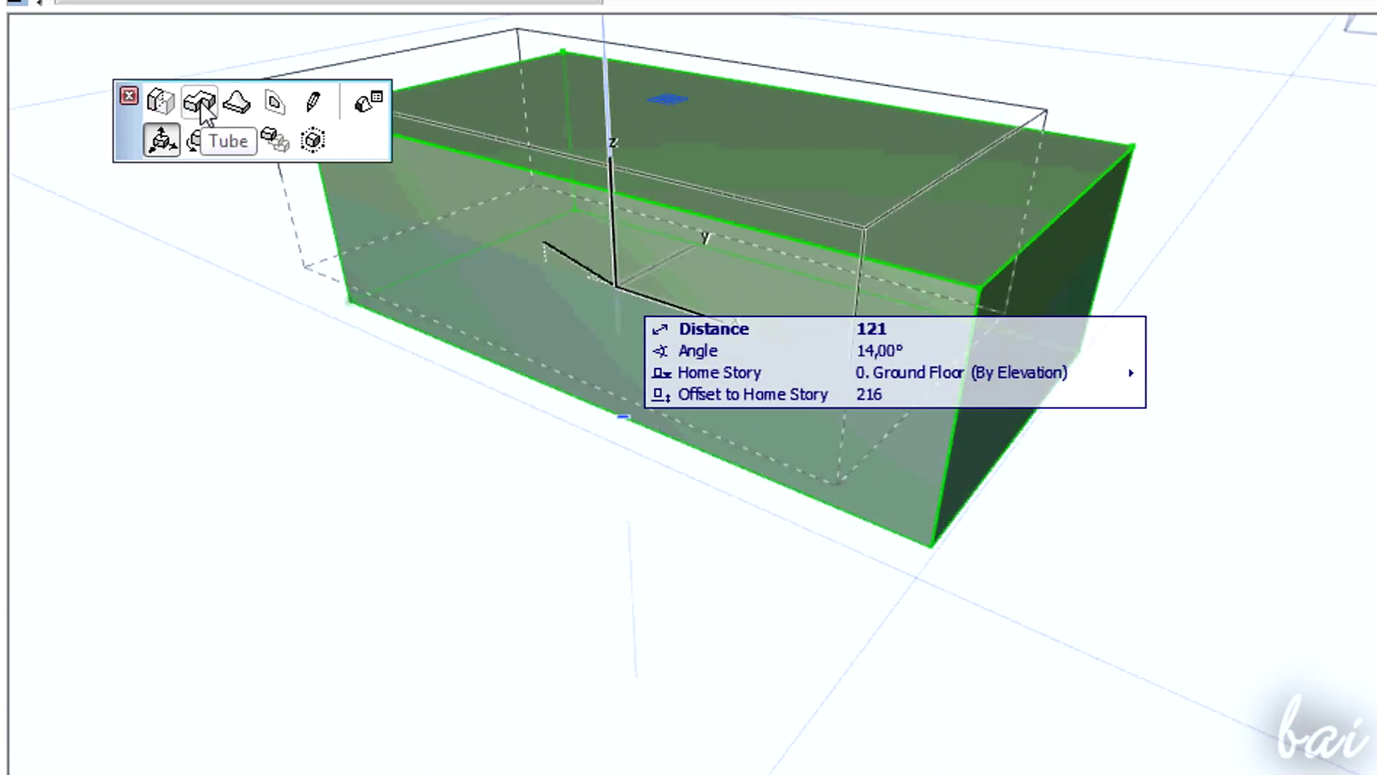
{"action": "left_click", "coordinate": [201, 104]}
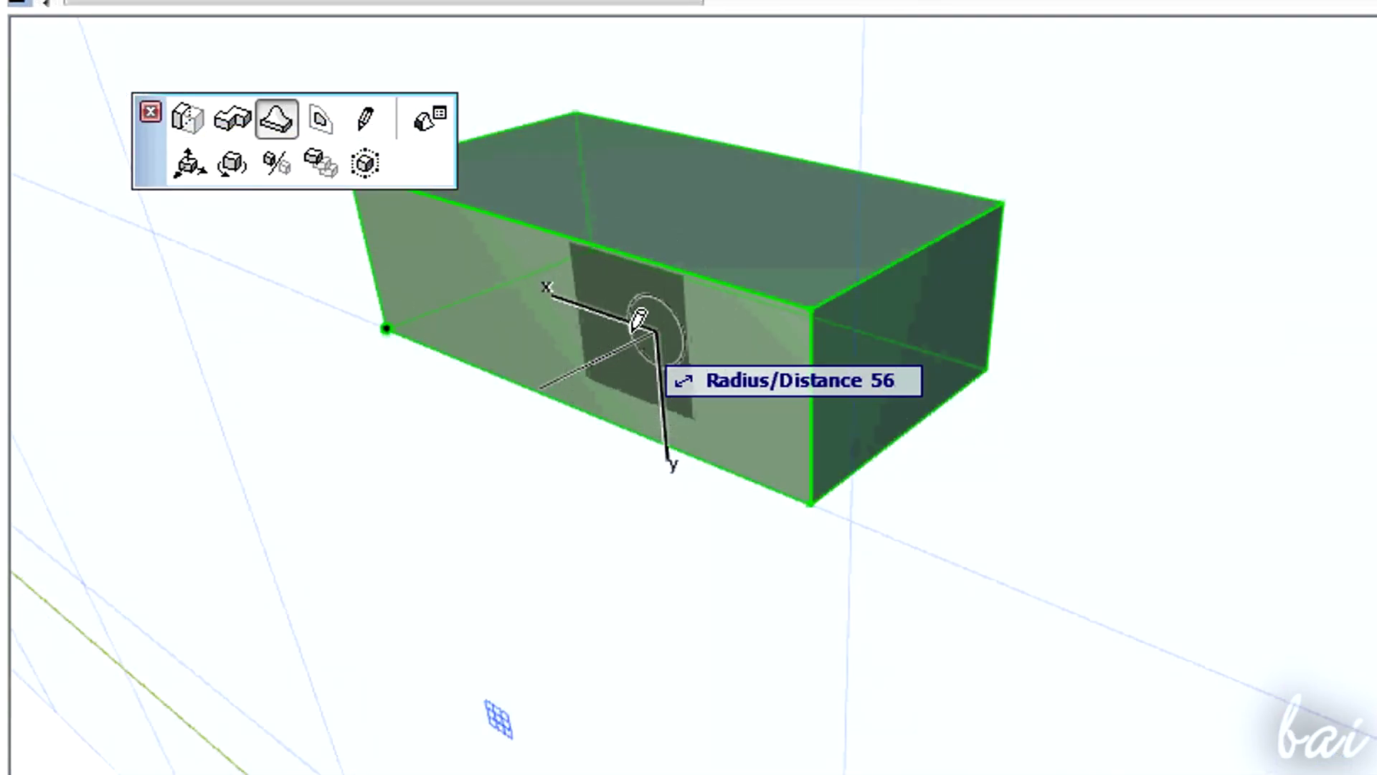
{"action": "left_click", "coordinate": [638, 320]}
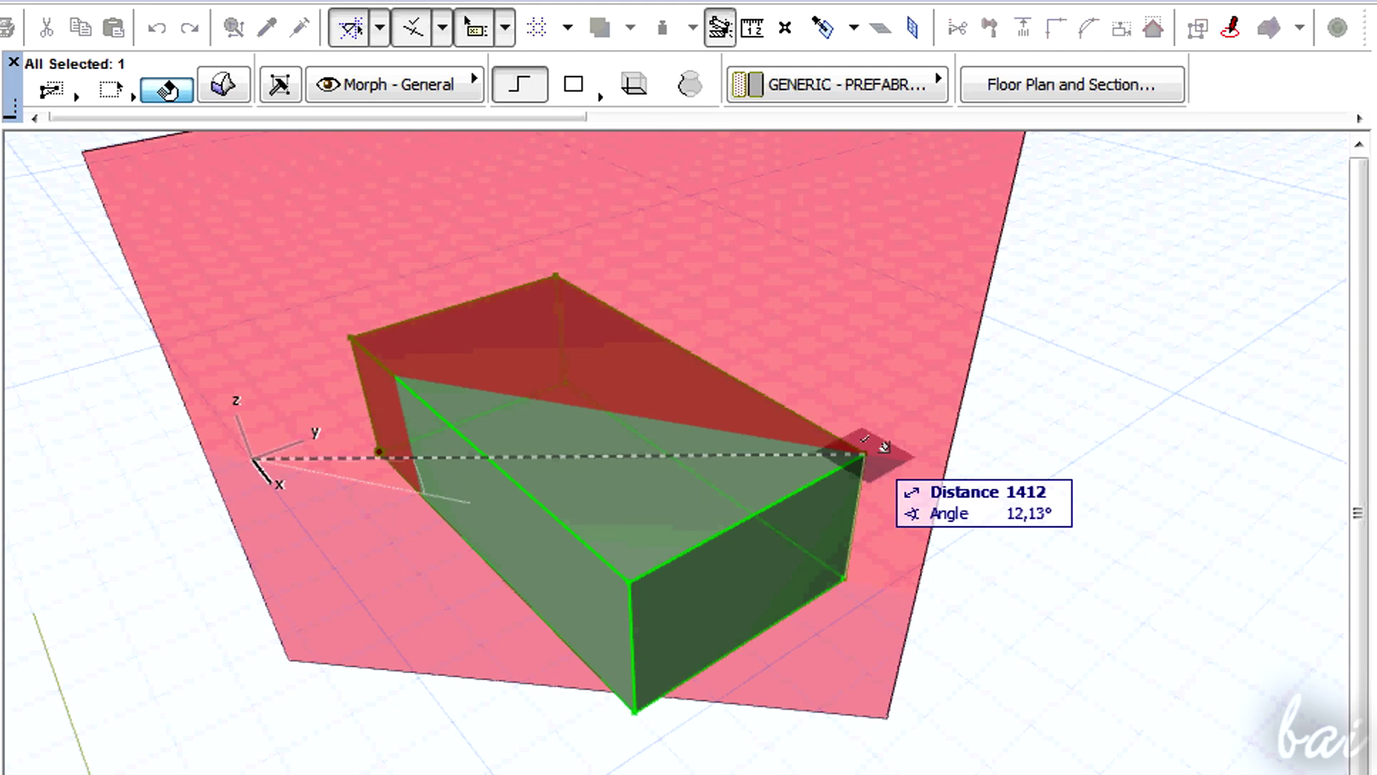
Cancel the tilted editing plane and delete the morph box from the right-click menu.
{"action": "left_click", "coordinate": [865, 452]}
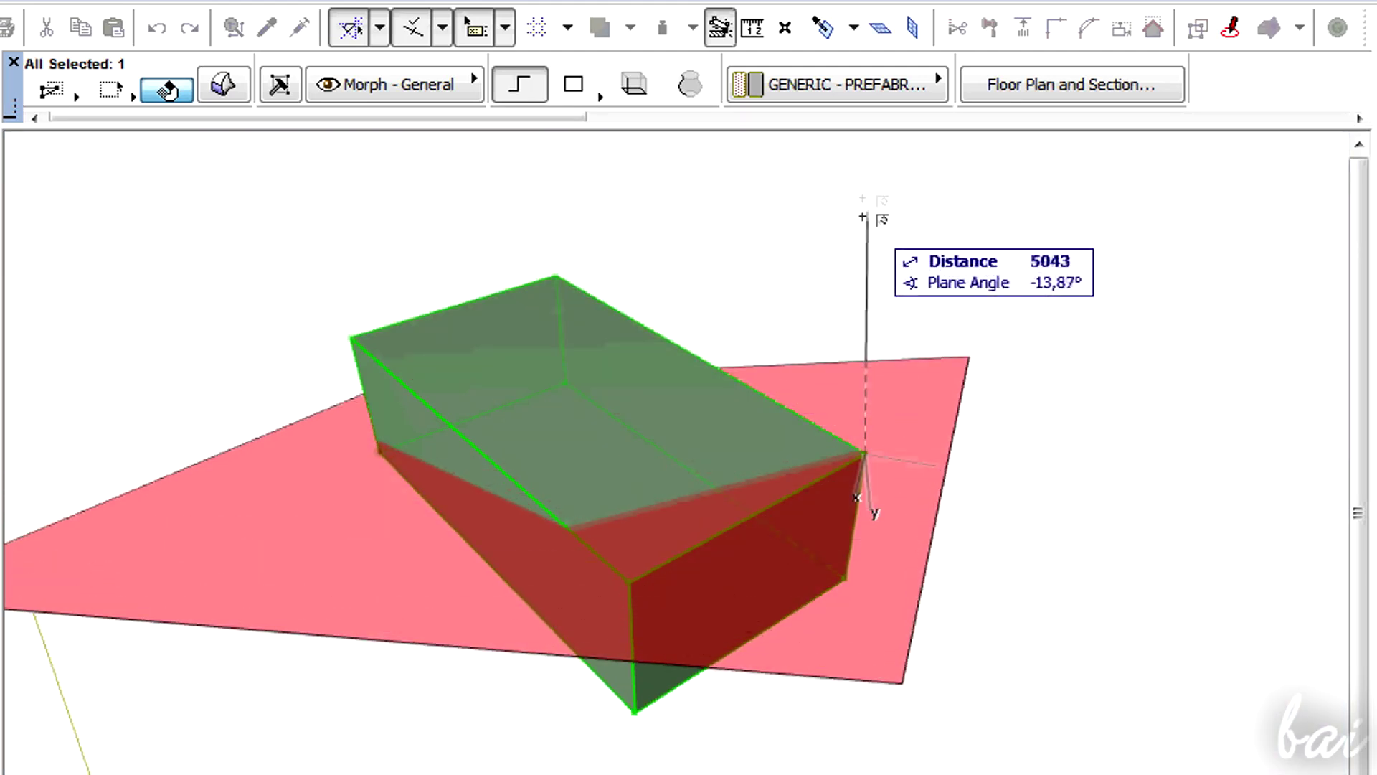
{"action": "left_click", "coordinate": [863, 217]}
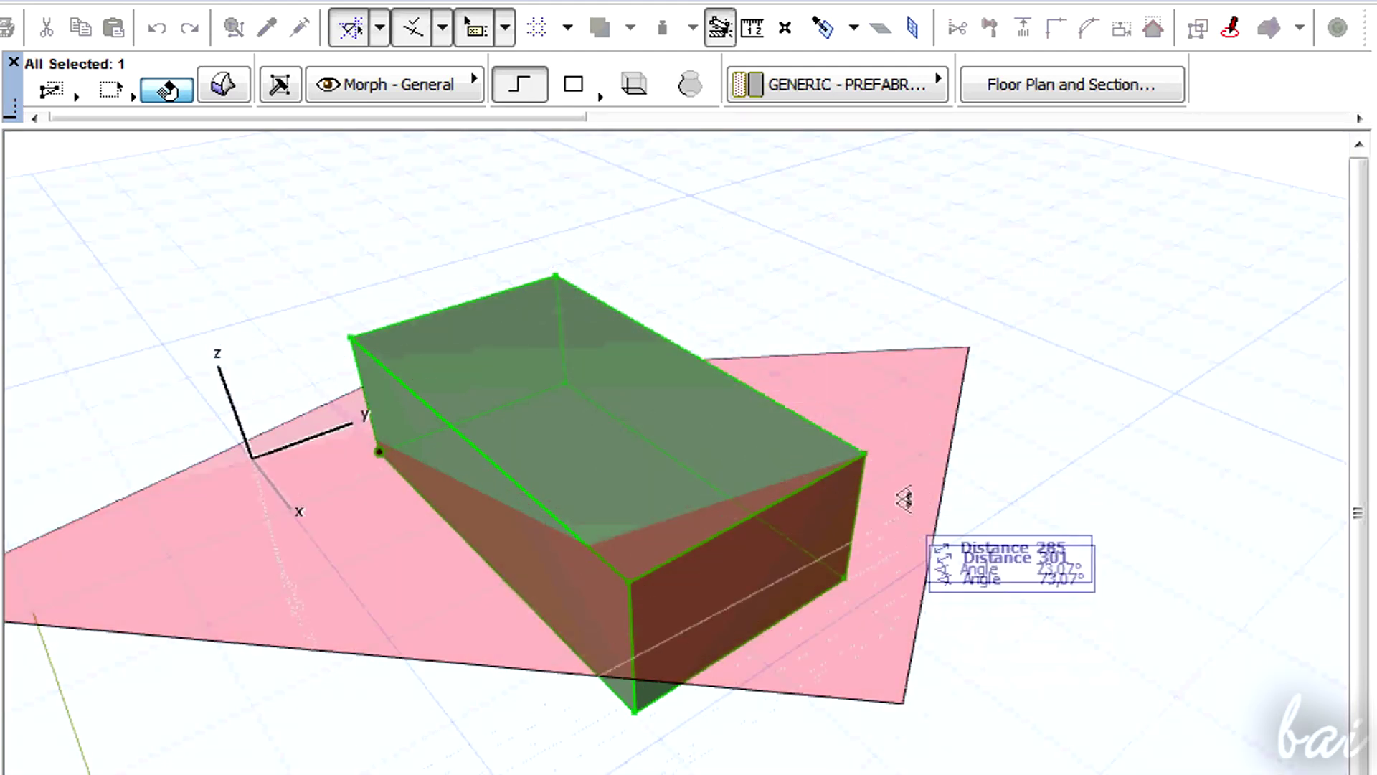
{"action": "key", "text": "Escape"}
{"action": "right_click", "coordinate": [610, 484]}
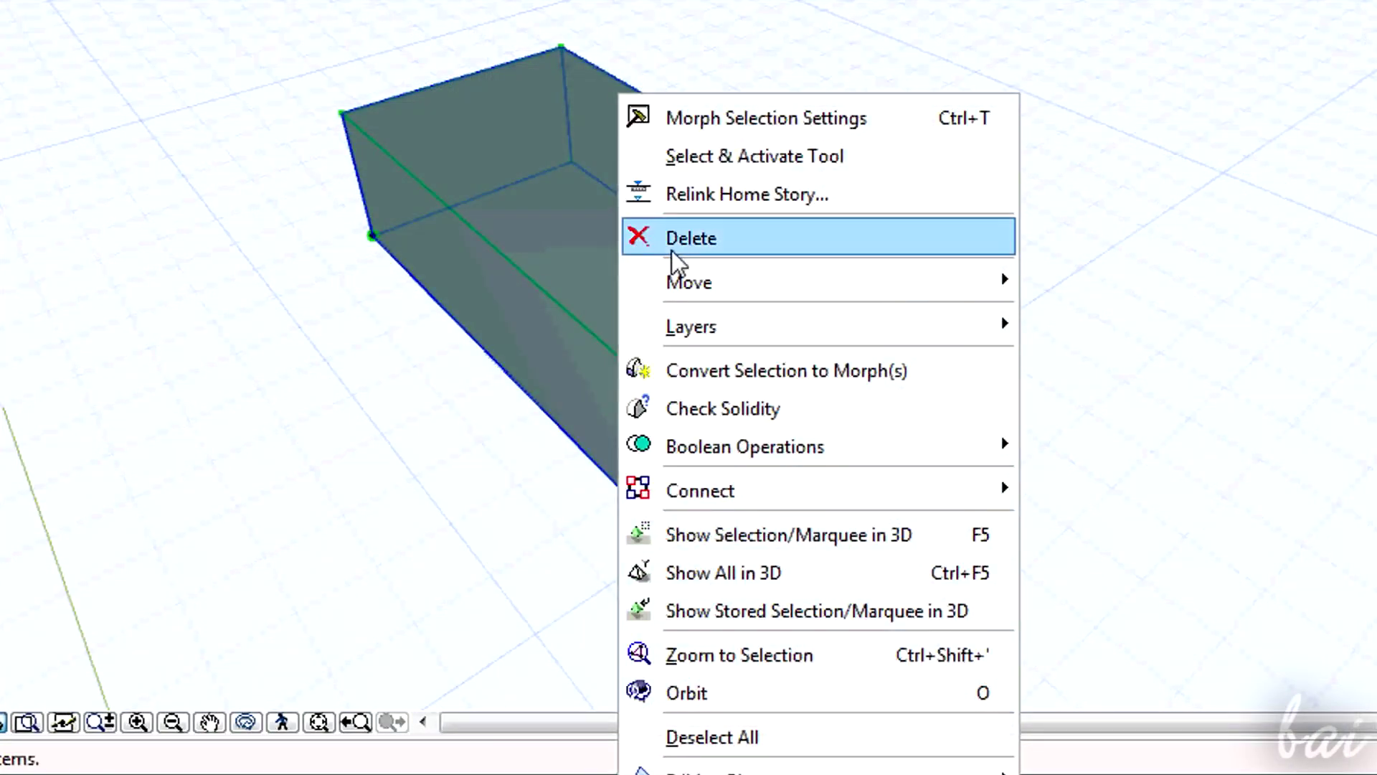
{"action": "left_click", "coordinate": [751, 247]}
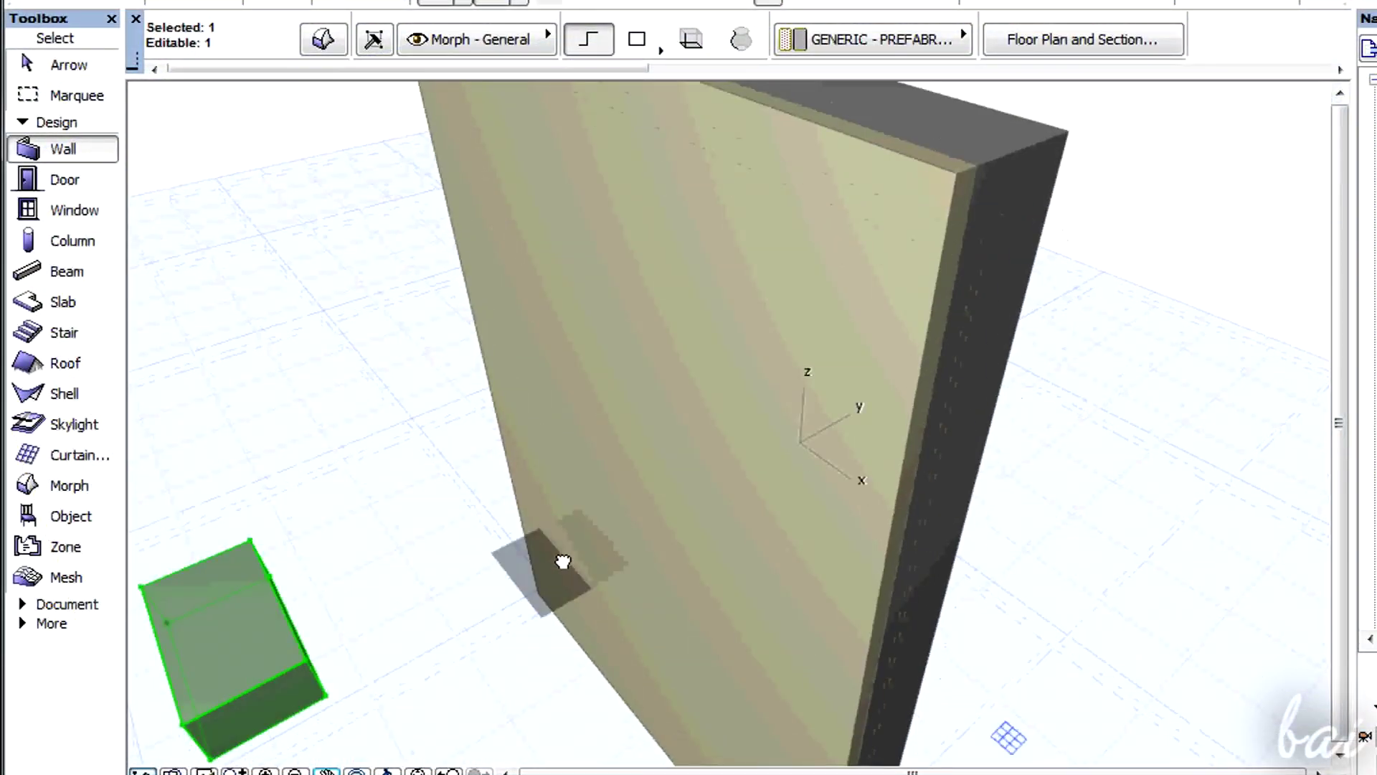
In the floor plan, stretch the wall's right end to about 5000 long, then orbit the 3D view.
{"action": "middle_click_drag", "start_coordinate": [620, 520], "coordinate": [894, 257], "text": "shift"}
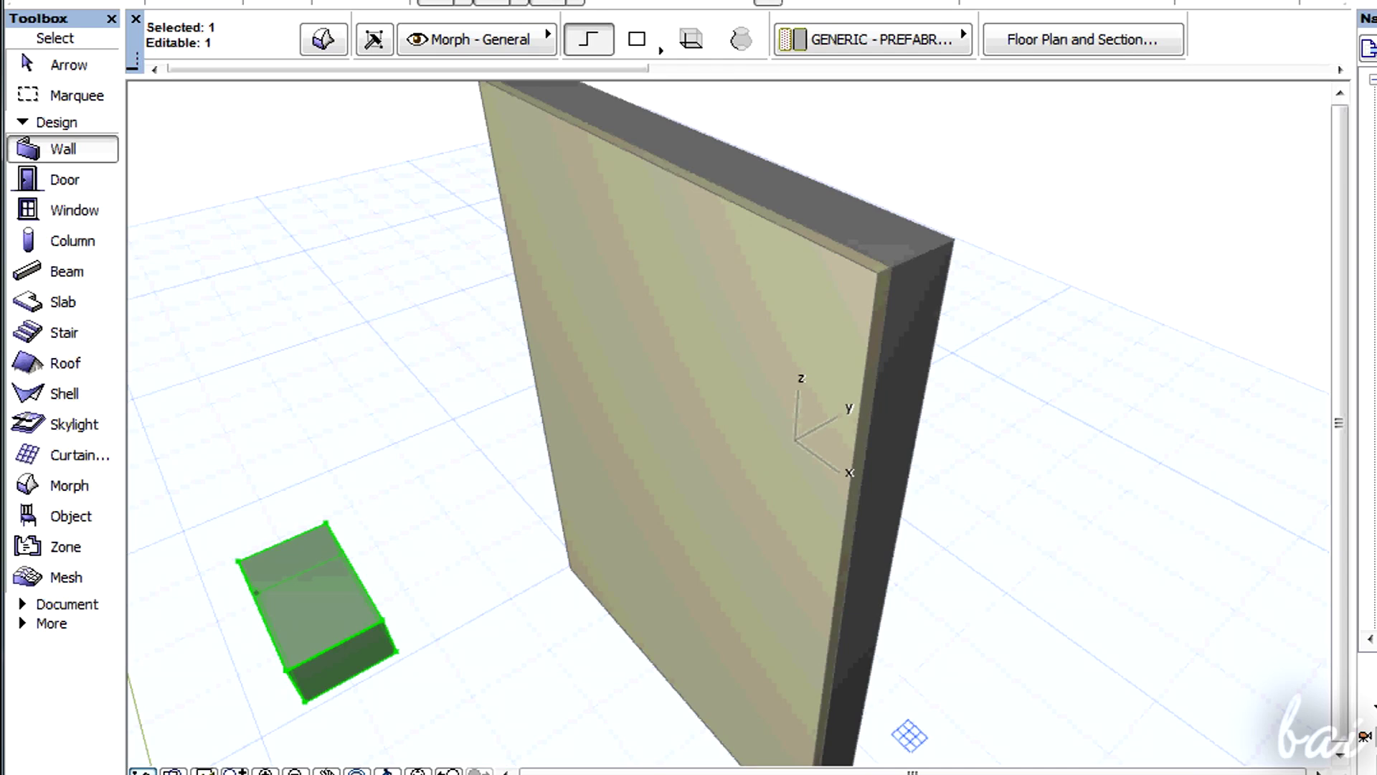
{"action": "key", "text": "F2"}
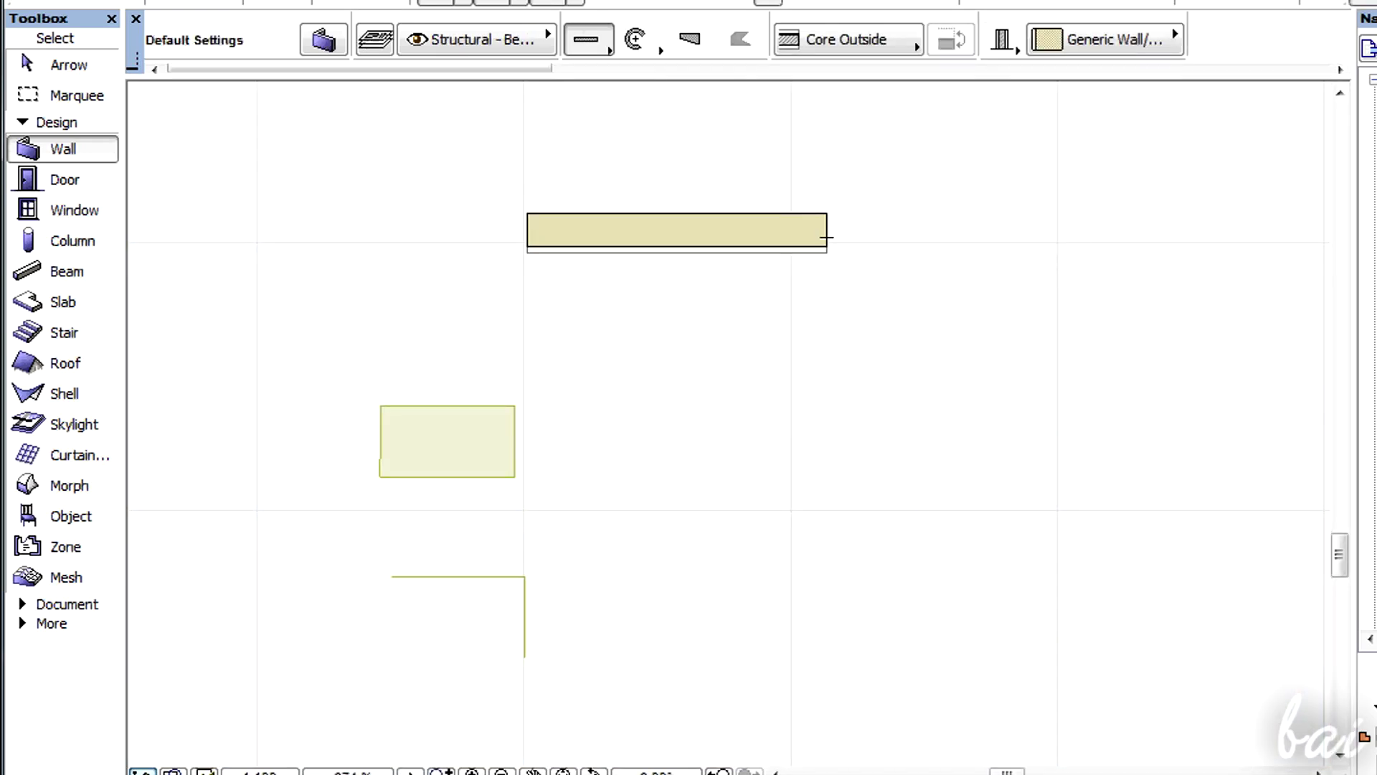
{"action": "key", "text": "shift"}
{"action": "left_click", "coordinate": [827, 249]}
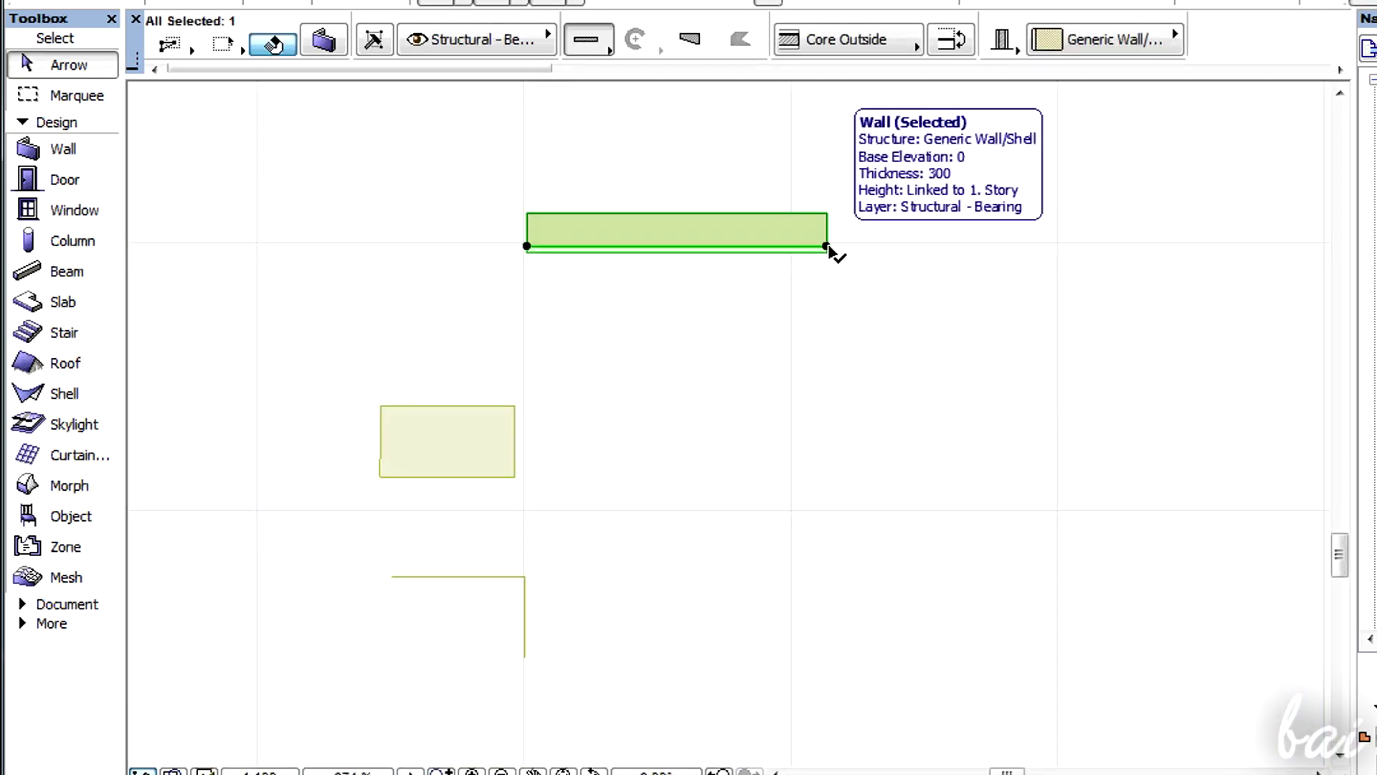
{"action": "left_click", "coordinate": [827, 247]}
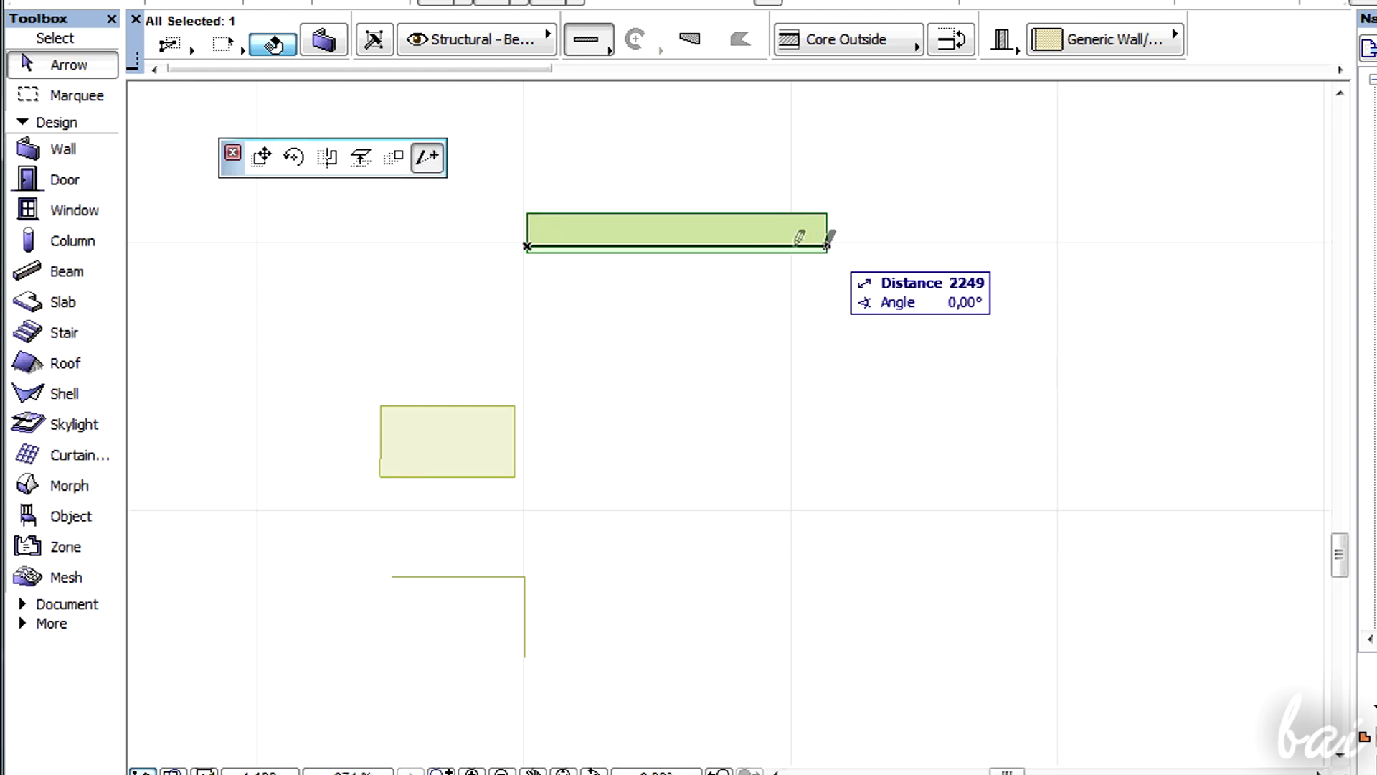
{"action": "left_click", "coordinate": [1194, 245]}
{"action": "left_click", "coordinate": [1194, 246]}
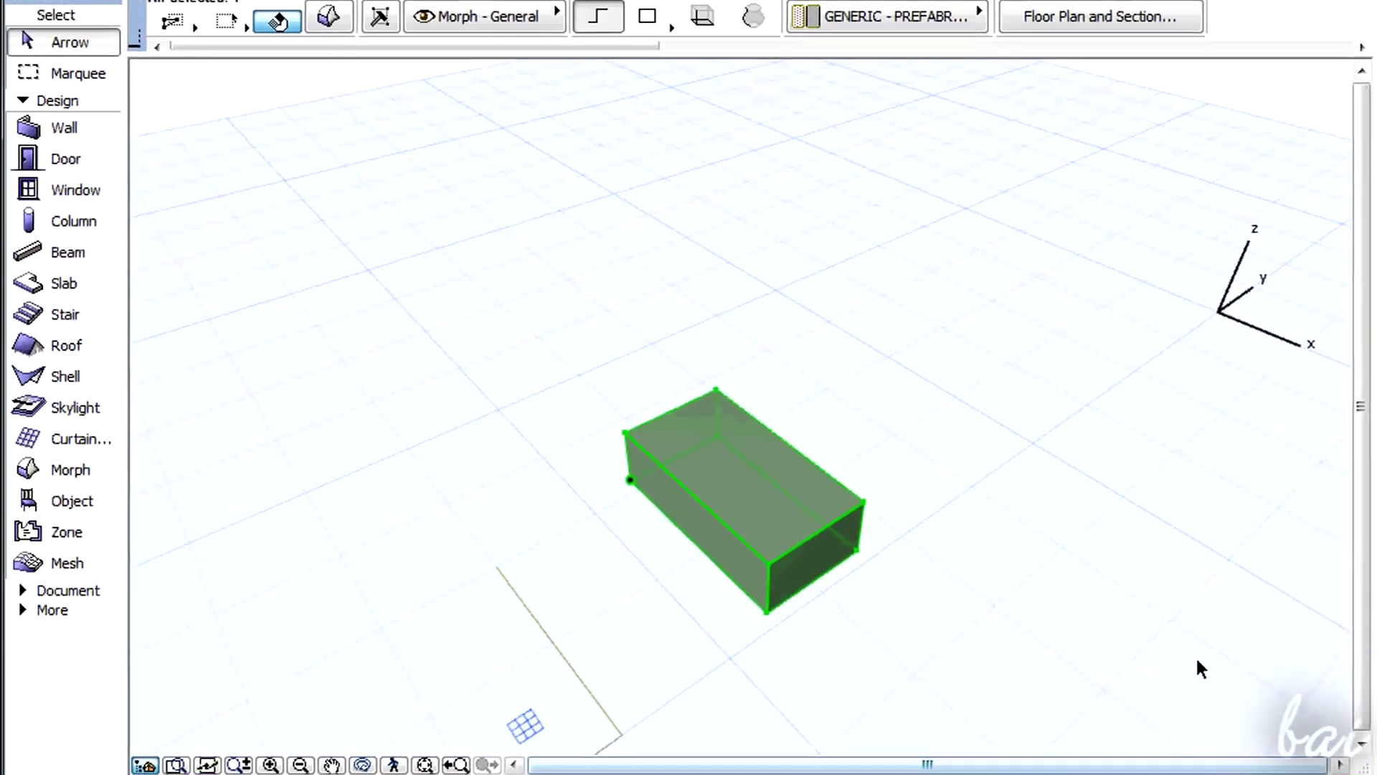
{"action": "middle_click_drag", "start_coordinate": [1196, 656], "coordinate": [7, 452], "text": "shift"}
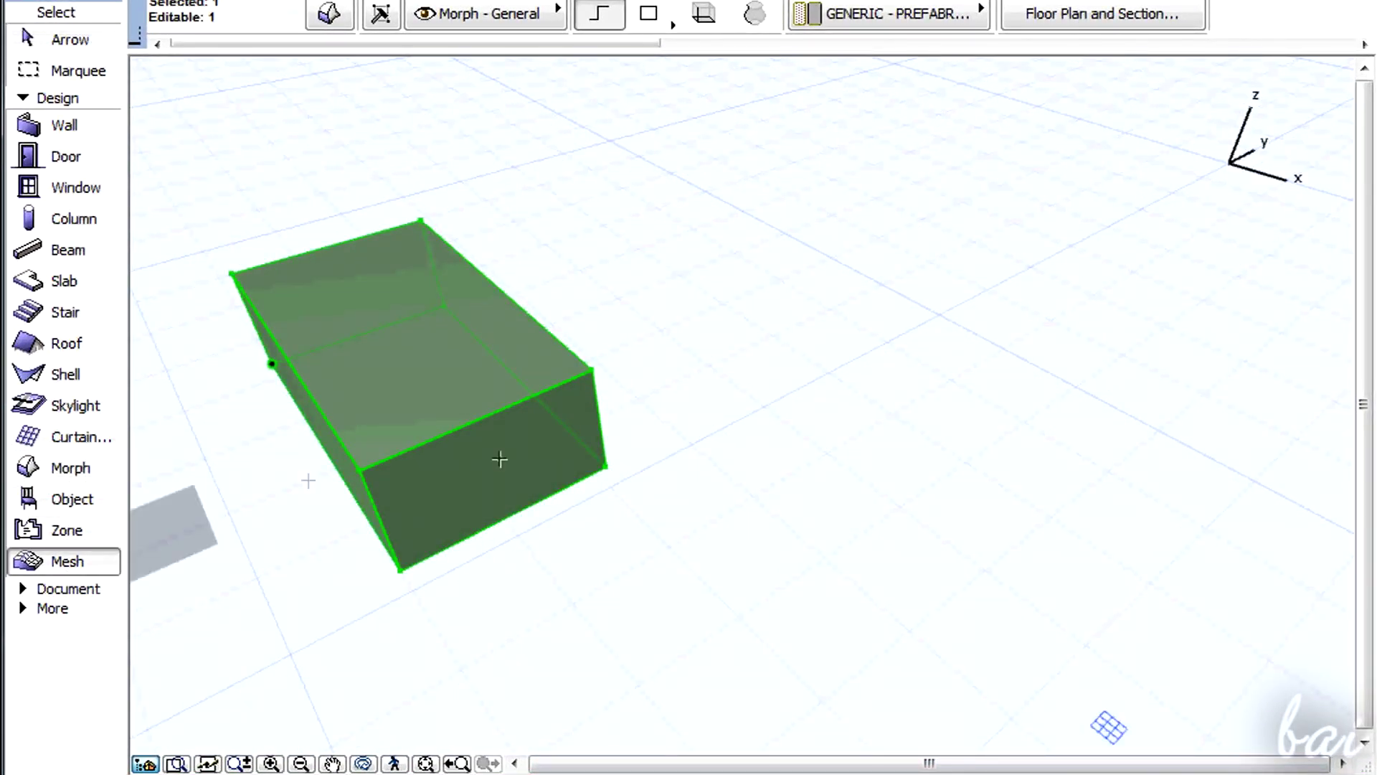
Draw a four-corner grass terrain mesh beside the grey block.
{"action": "left_click", "coordinate": [792, 284]}
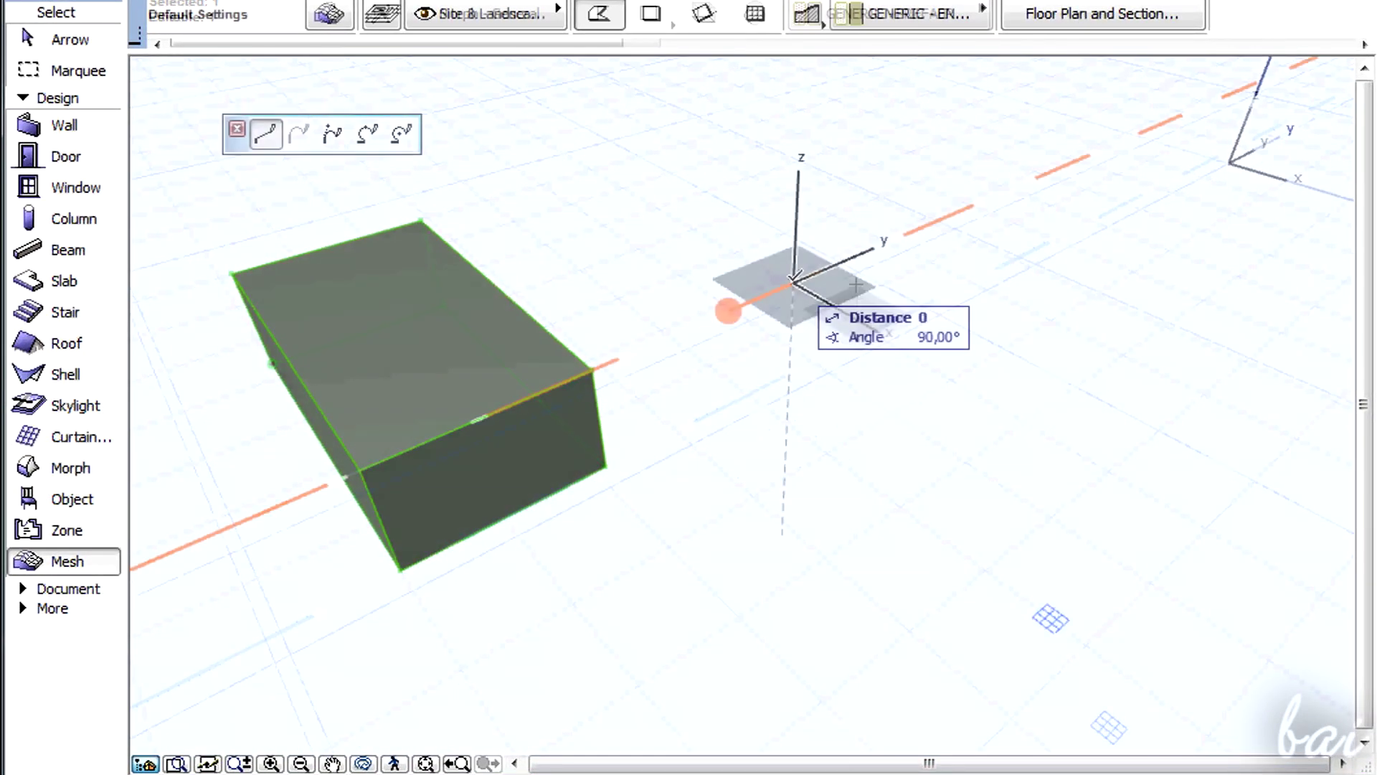
{"action": "left_click", "coordinate": [997, 195]}
{"action": "left_click", "coordinate": [1124, 244]}
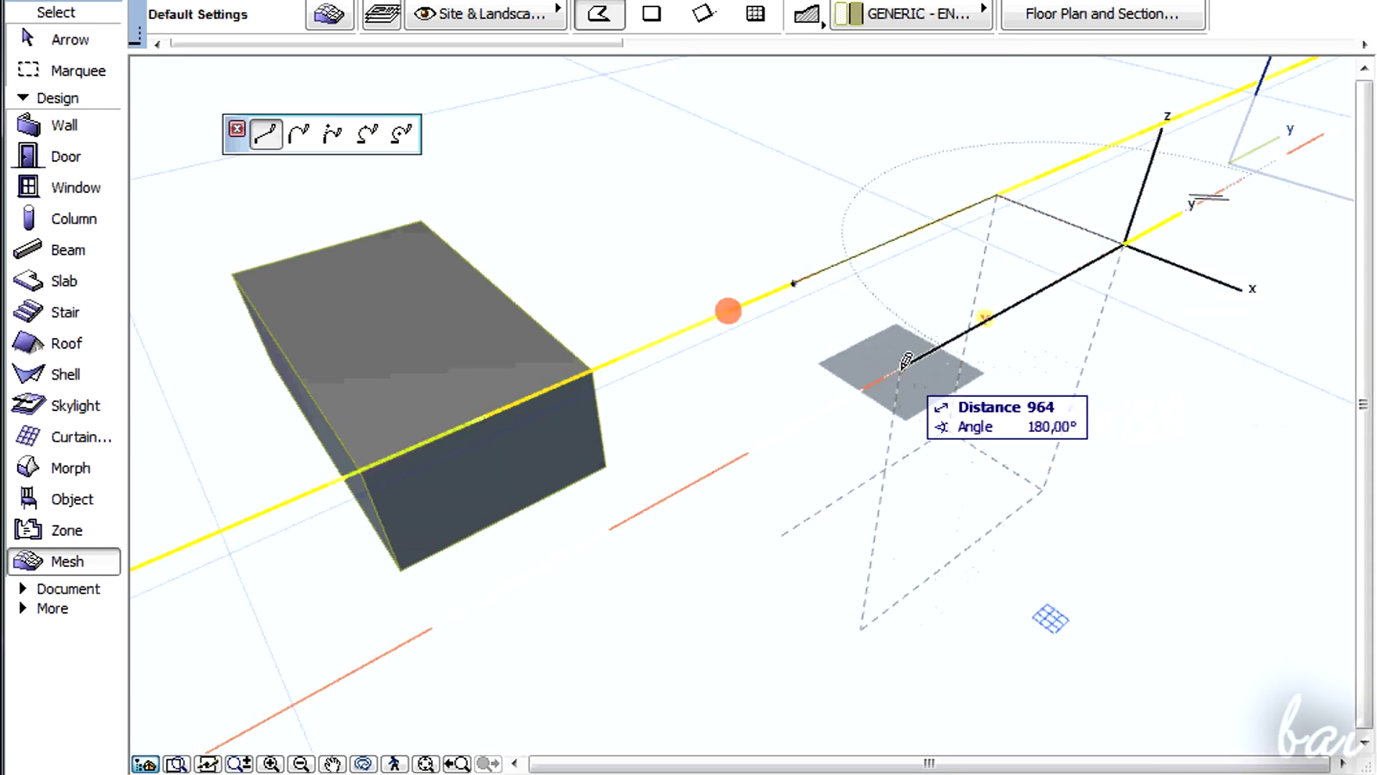
{"action": "left_click", "coordinate": [766, 294]}
{"action": "left_click", "coordinate": [797, 274]}
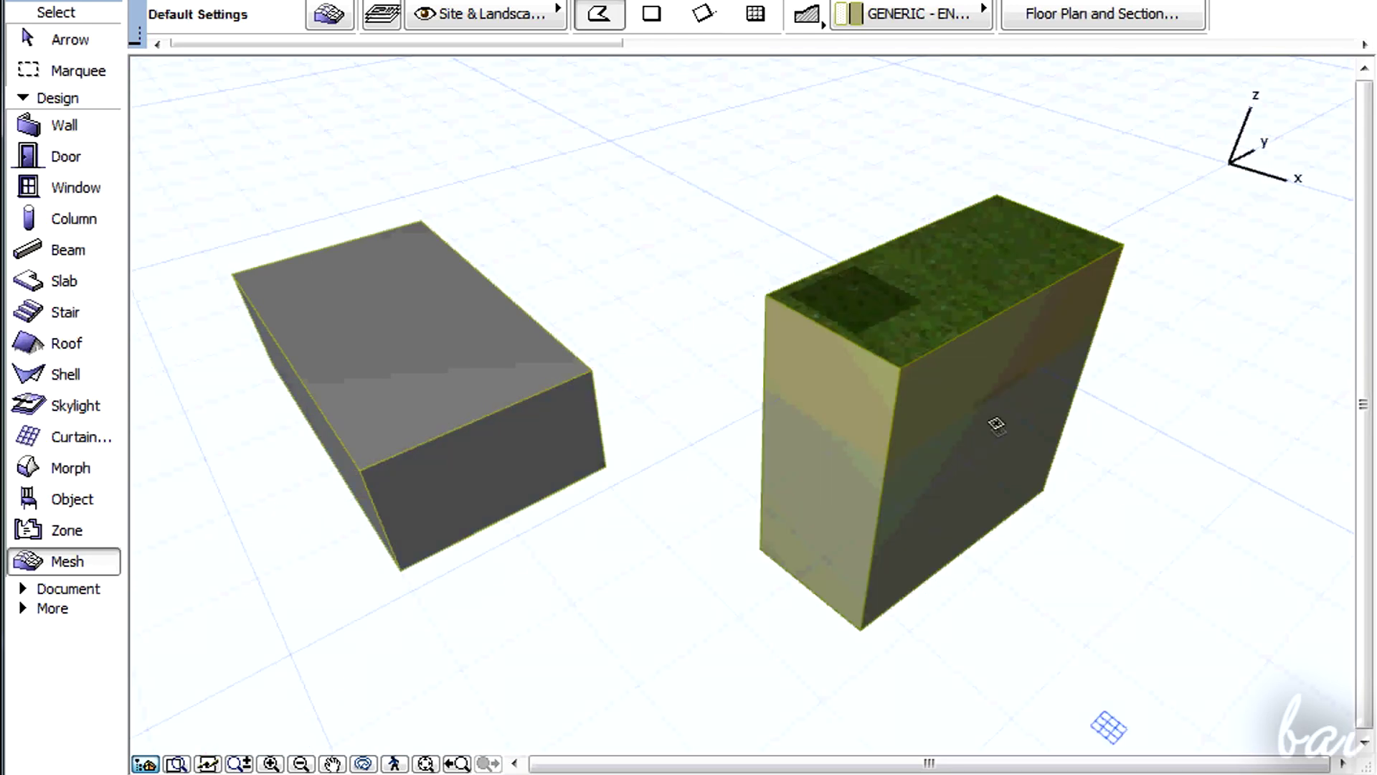
{"action": "scroll", "coordinate": [1045, 609], "scroll_direction": "down", "scroll_amount": 3}
{"action": "scroll", "coordinate": [1126, 631], "scroll_direction": "up", "scroll_amount": 5}
{"action": "scroll", "coordinate": [901, 340], "scroll_direction": "down", "scroll_amount": 3}
Draw a second mesh section from the block's top corner, joined to the first.
{"action": "left_click", "coordinate": [900, 340]}
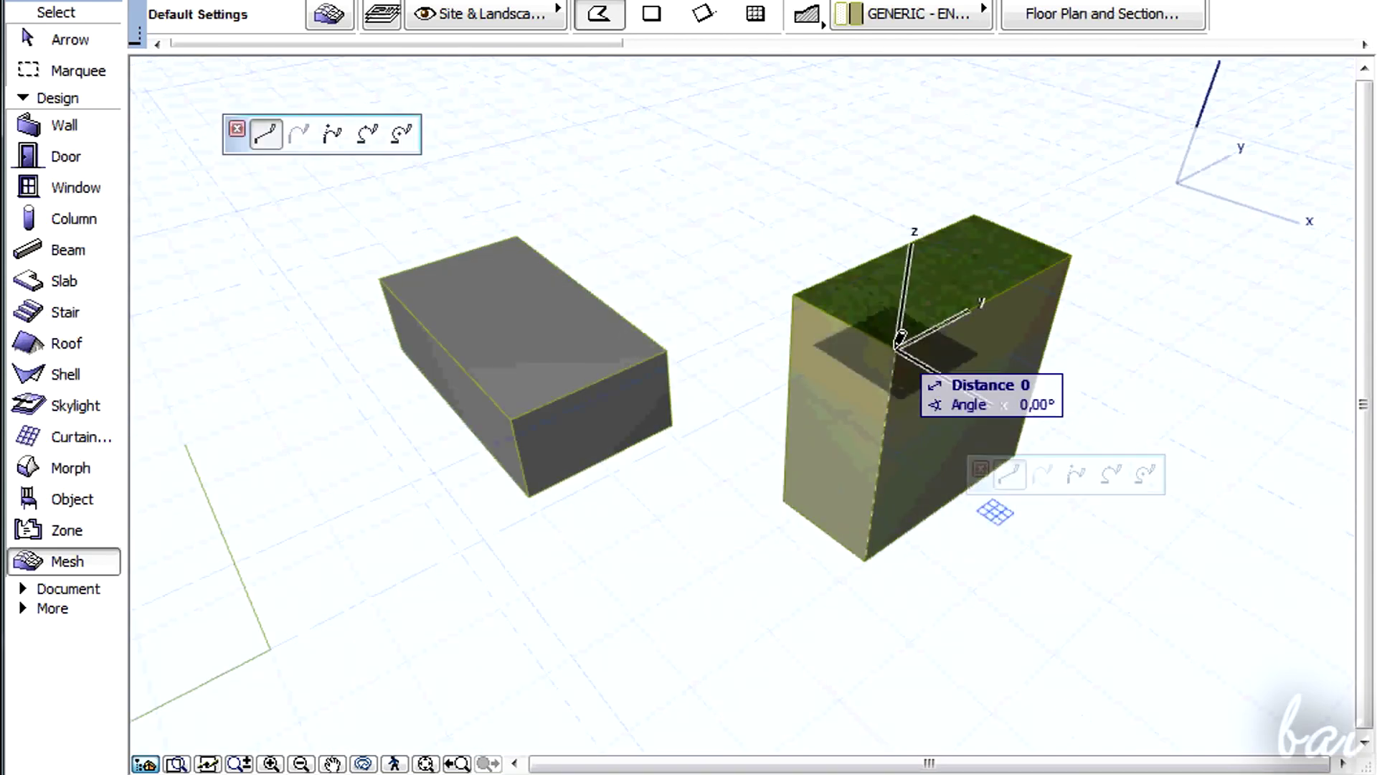
{"action": "left_click", "coordinate": [912, 506]}
{"action": "left_click", "coordinate": [677, 500]}
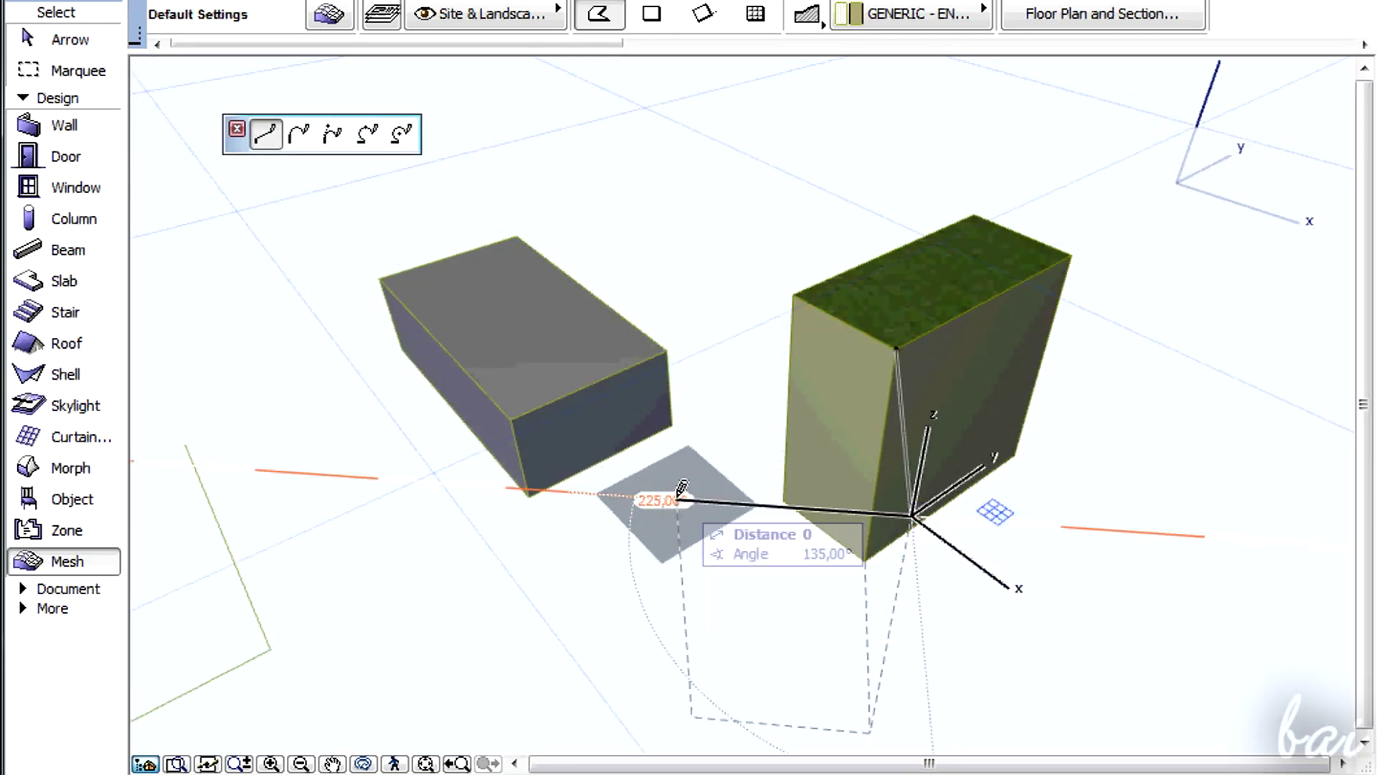
{"action": "left_click", "coordinate": [902, 346]}
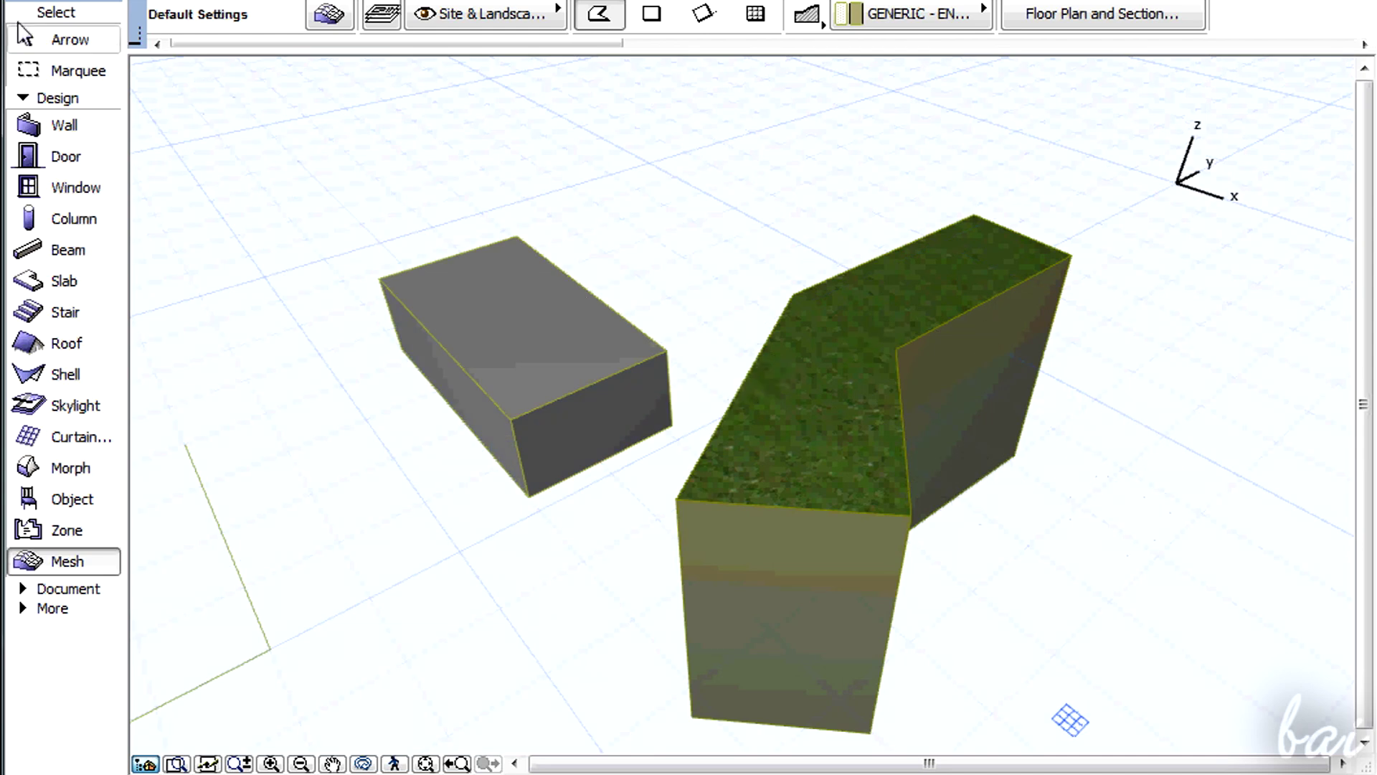
Raise one corner of the grass mesh to a new height and orbit to the house front.
{"action": "left_click", "coordinate": [61, 42]}
{"action": "left_click", "coordinate": [917, 313]}
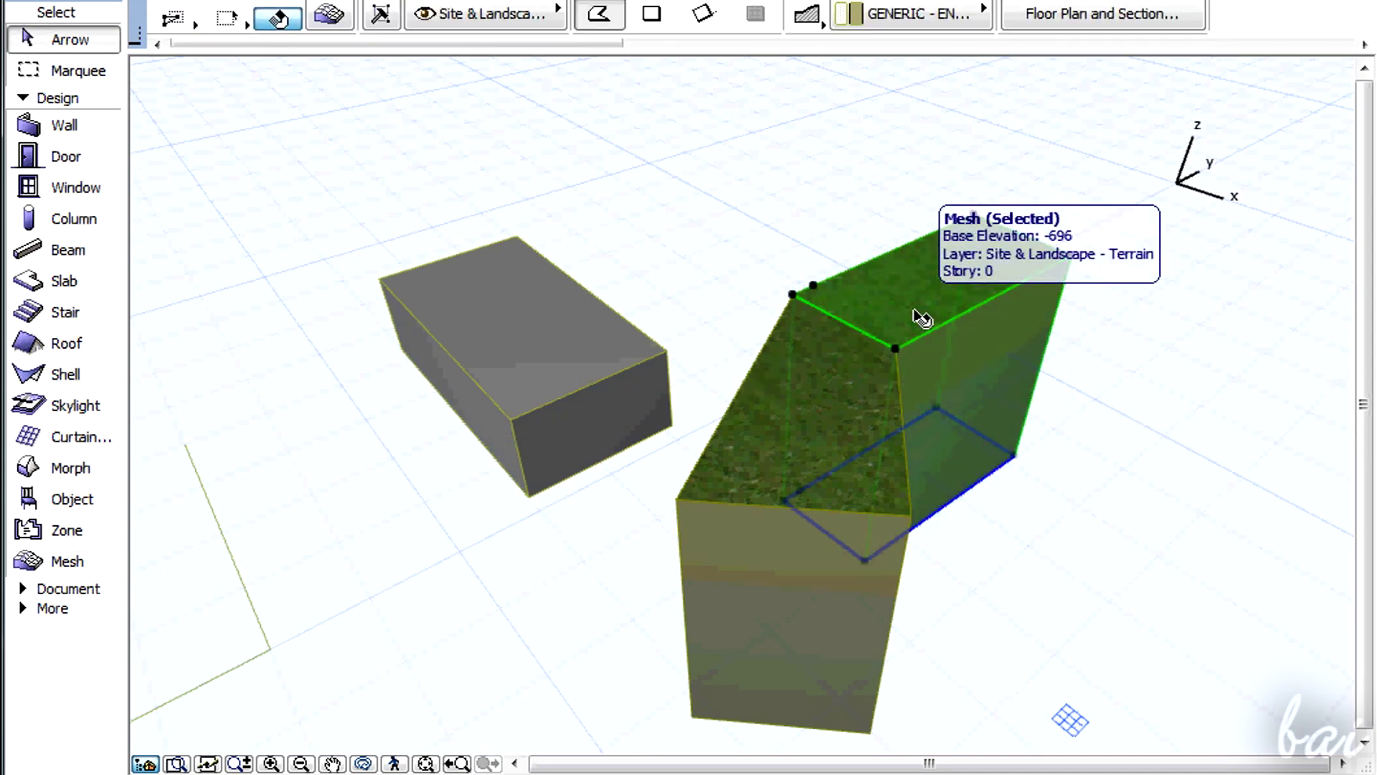
{"action": "left_click", "coordinate": [792, 294]}
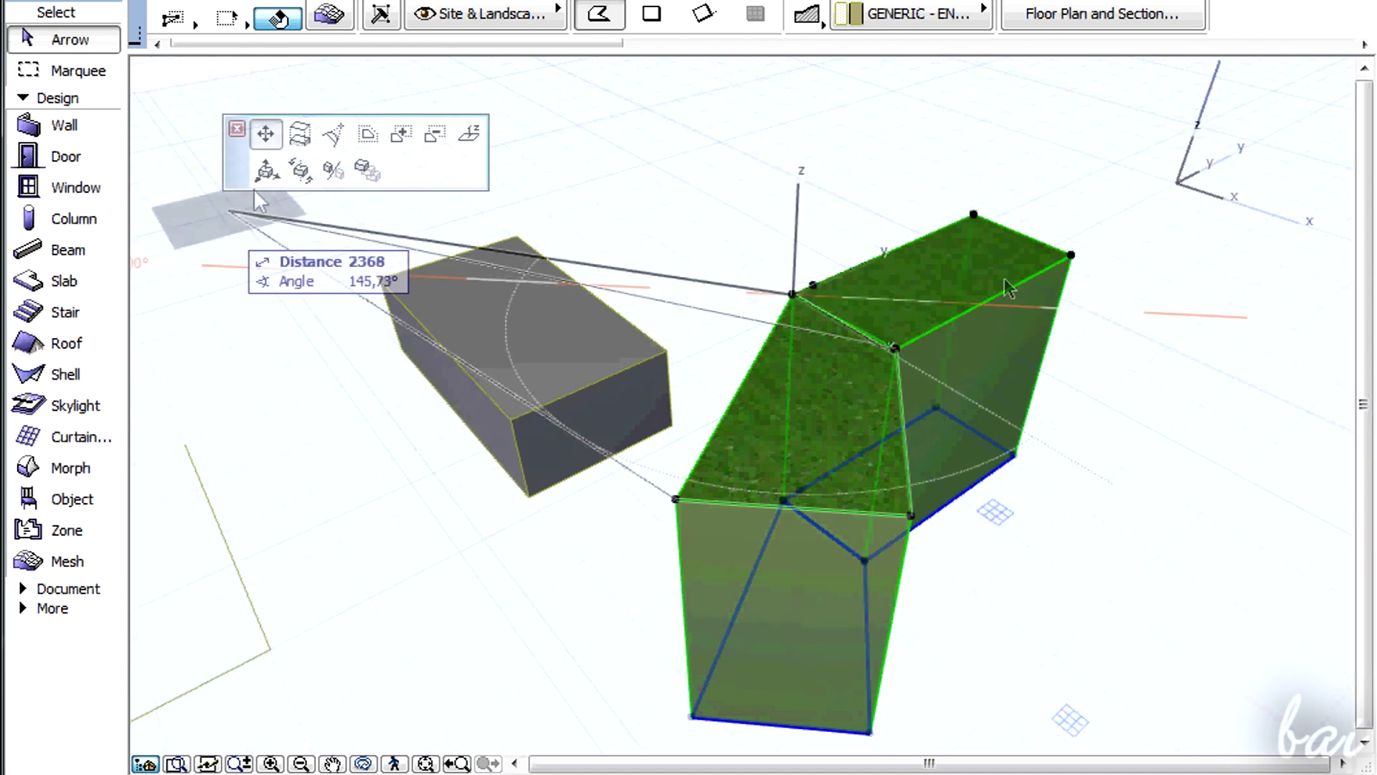
{"action": "left_click", "coordinate": [265, 174]}
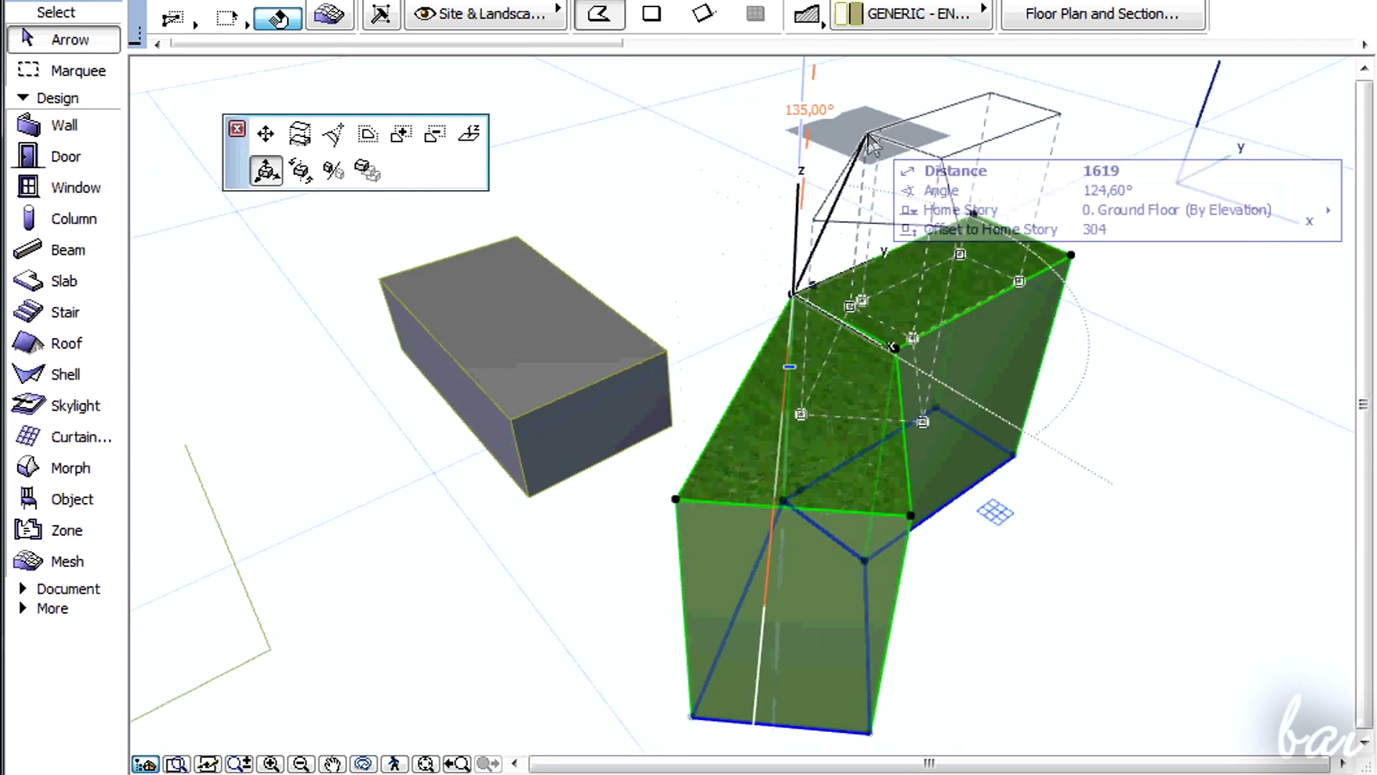
{"action": "left_click", "coordinate": [868, 133]}
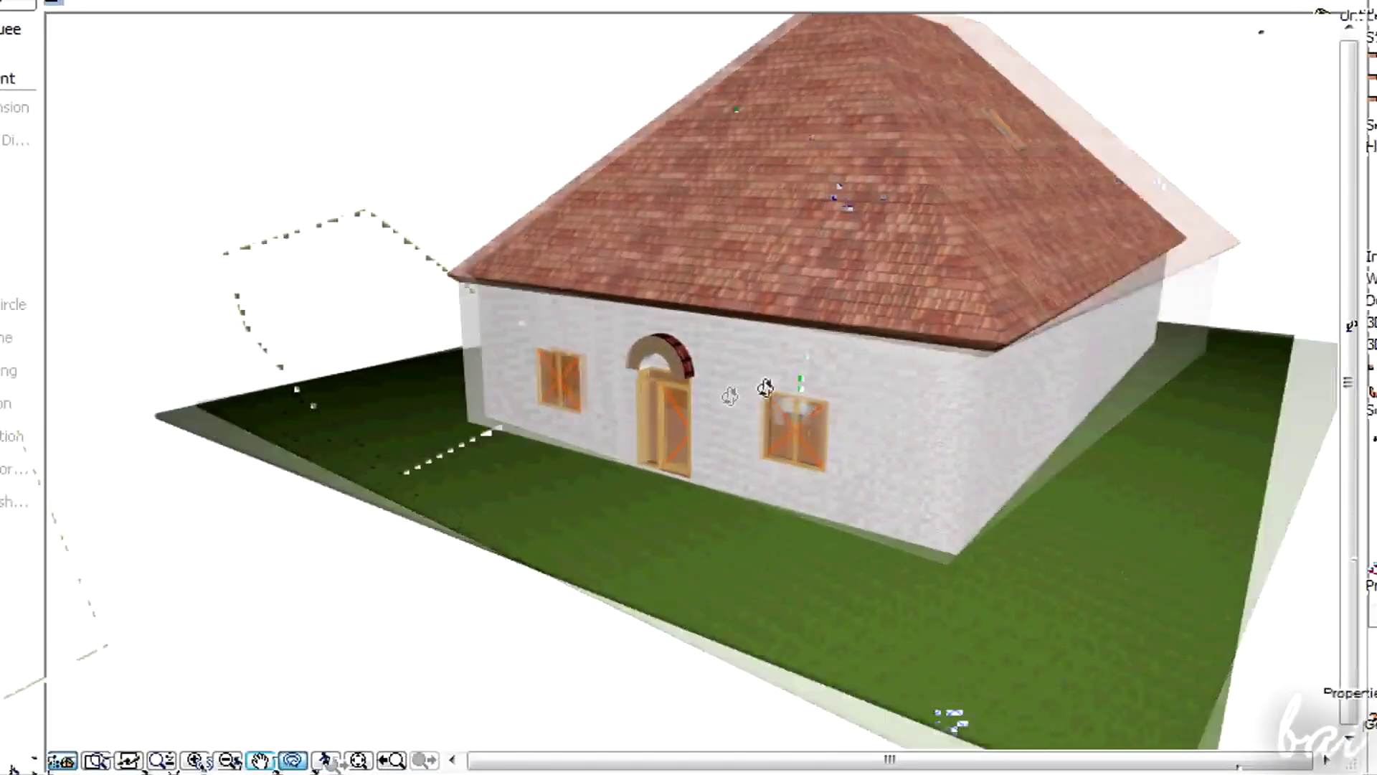
{"action": "left_click_drag", "start_coordinate": [762, 387], "coordinate": [1012, 325]}
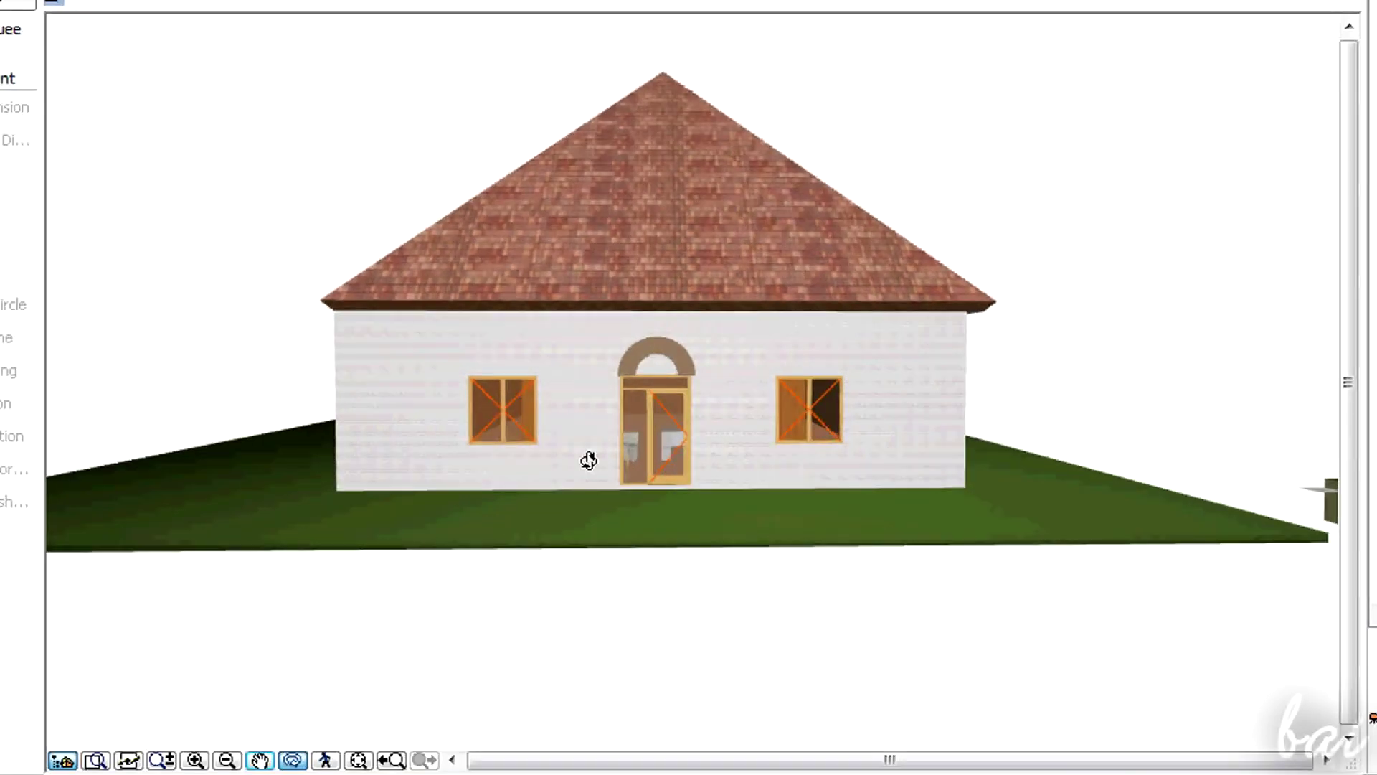
Browse Furnishing 17 > Beds 17 and make Bed 17 the default object.
{"action": "scroll", "coordinate": [633, 440], "scroll_direction": "up", "scroll_amount": 5}
{"action": "scroll", "coordinate": [691, 422], "scroll_direction": "up", "scroll_amount": 8}
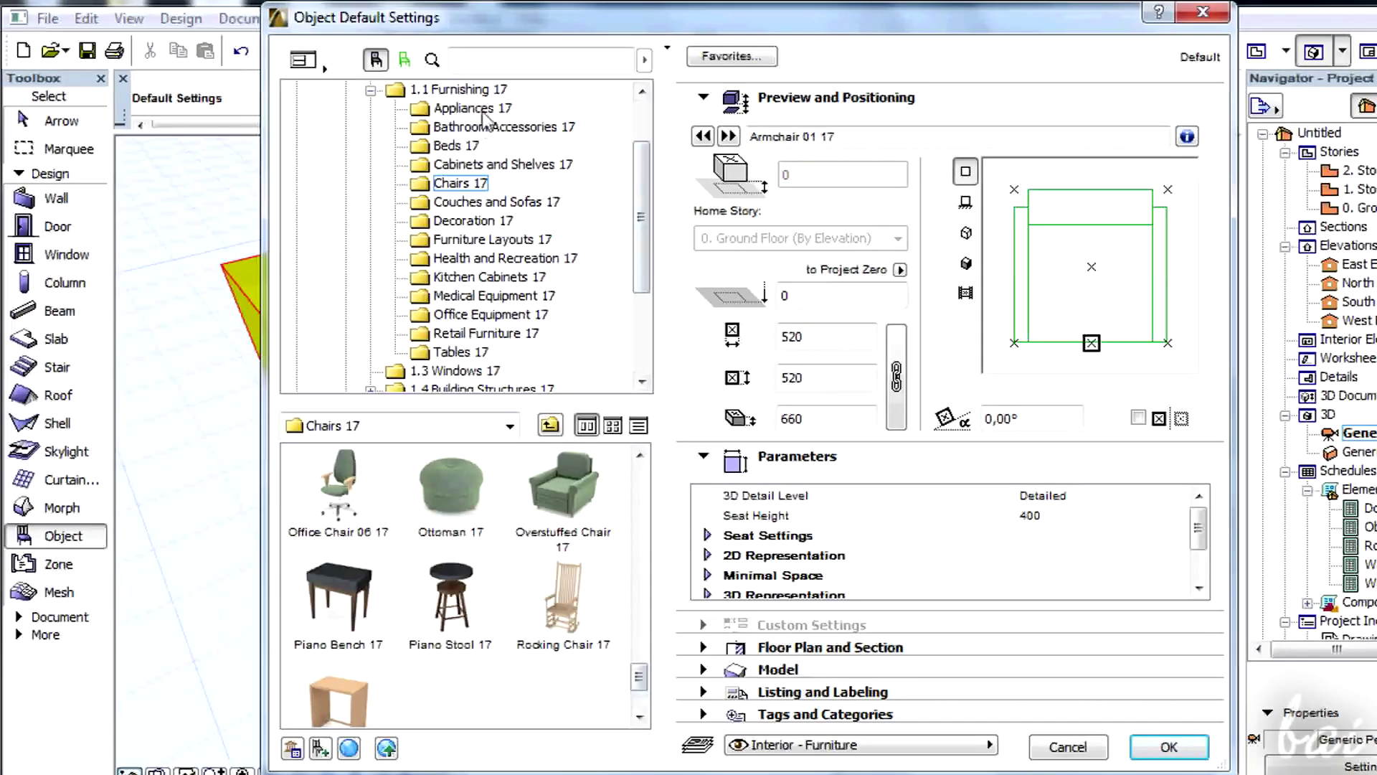
{"action": "left_click", "coordinate": [485, 109]}
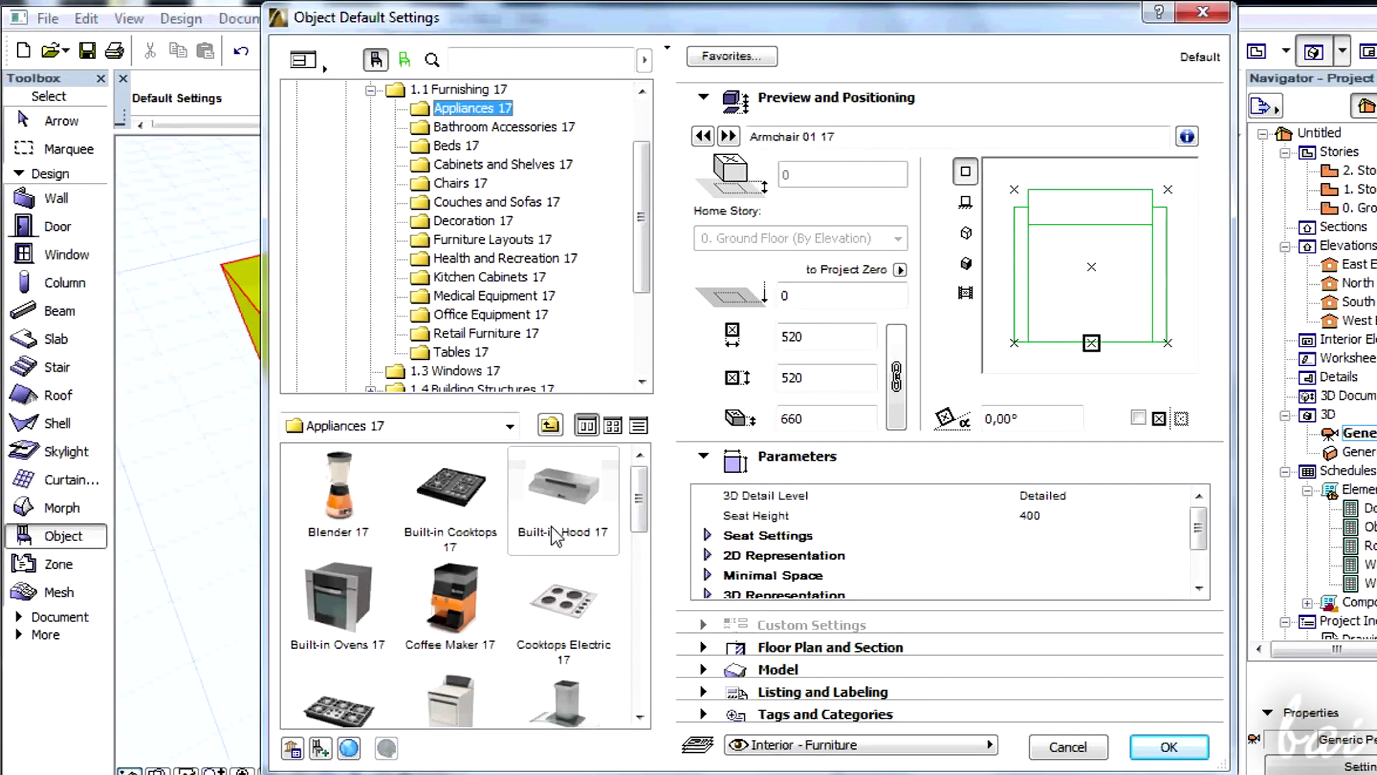
{"action": "left_click_drag", "start_coordinate": [649, 498], "coordinate": [657, 641]}
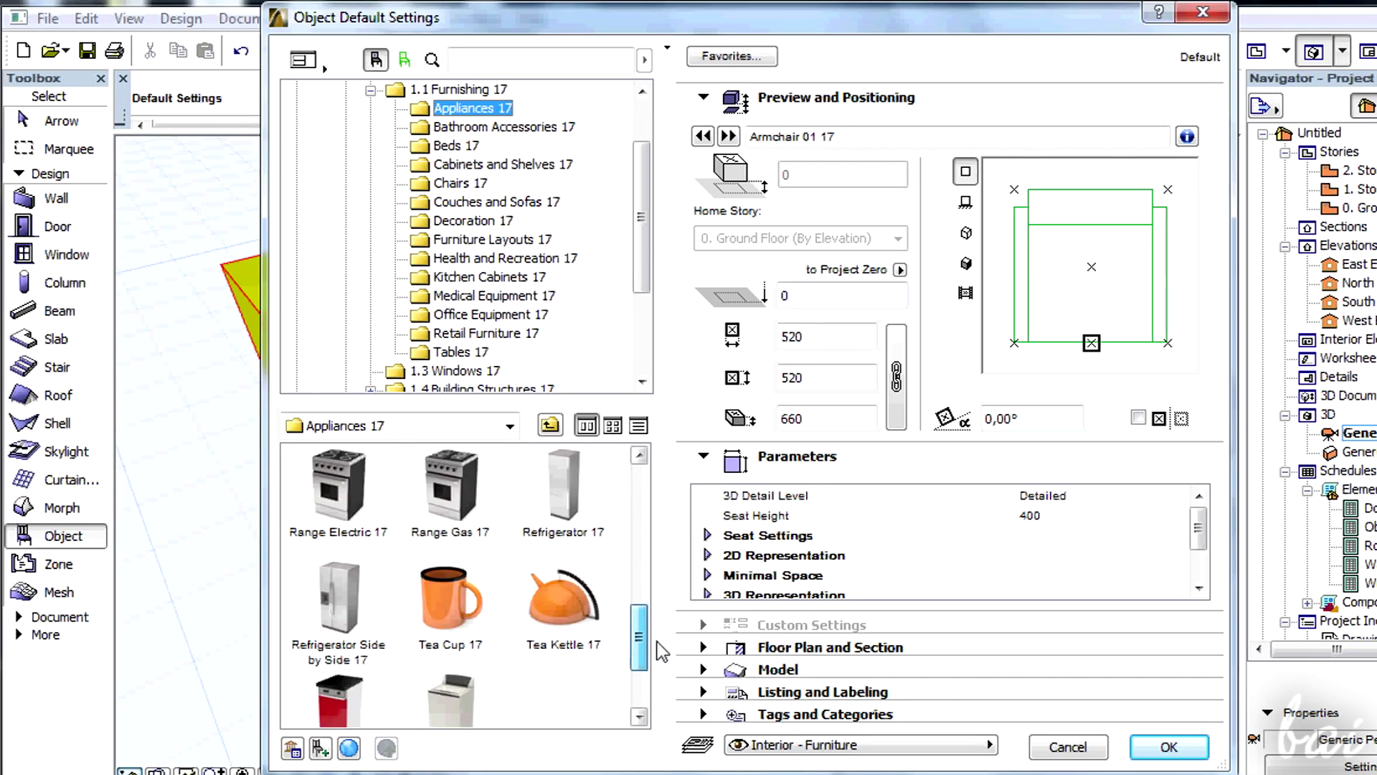
{"action": "left_click", "coordinate": [530, 130]}
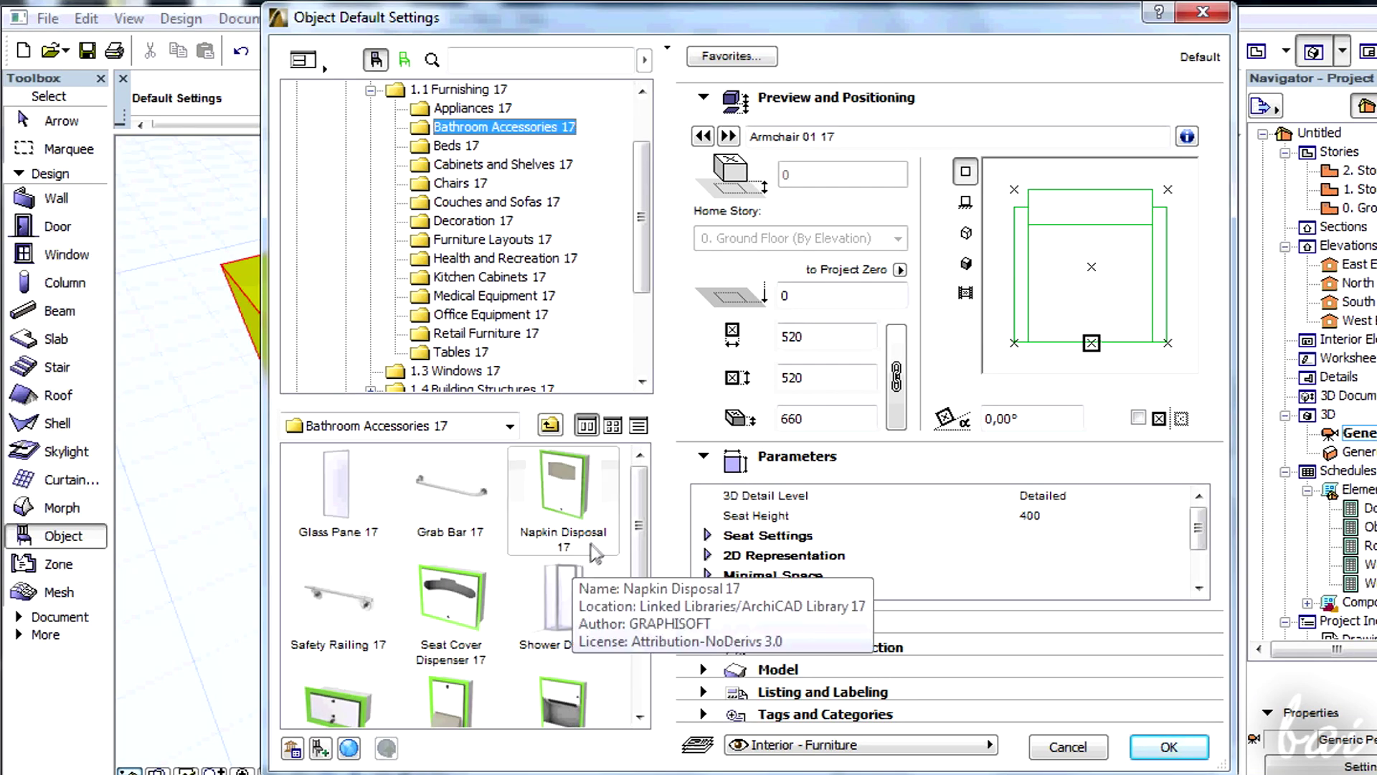
{"action": "left_click", "coordinate": [459, 146]}
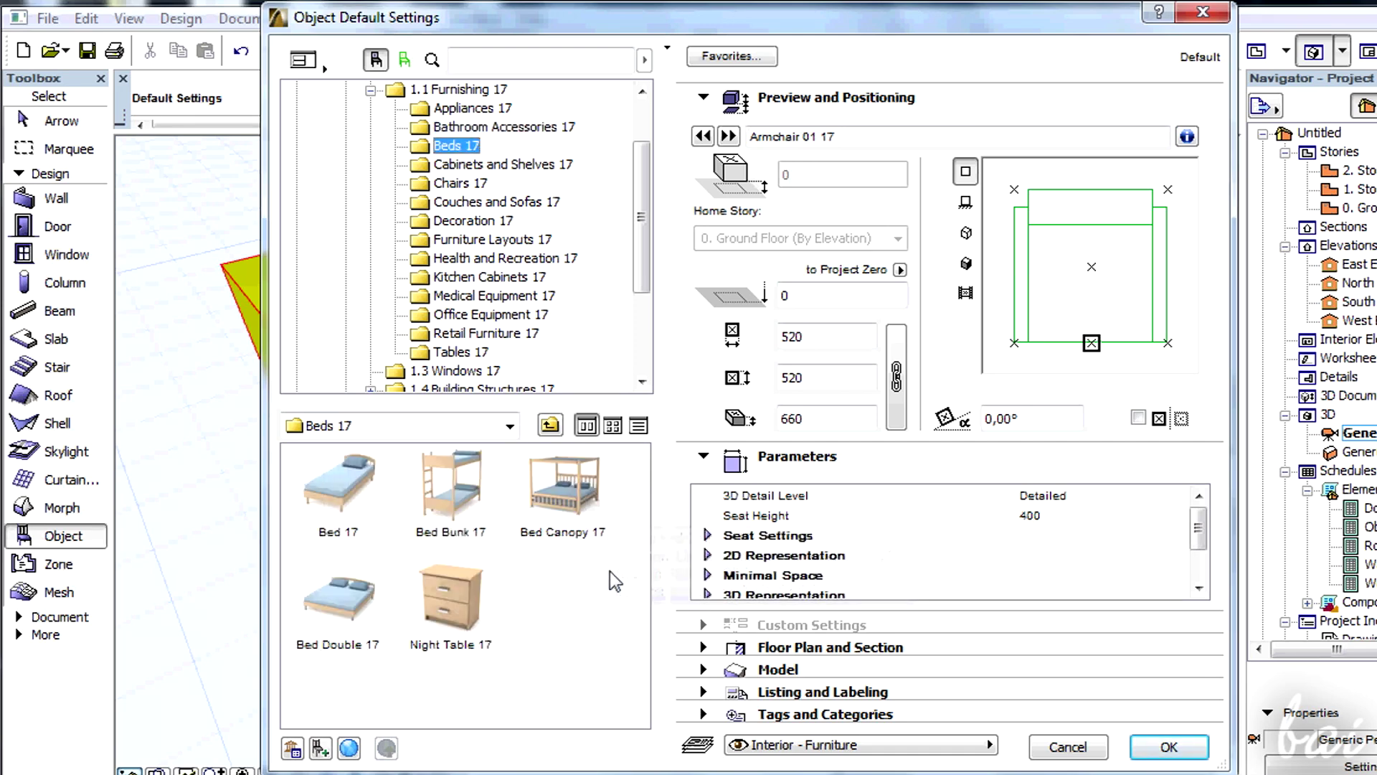
{"action": "mouse_move", "coordinate": [548, 560]}
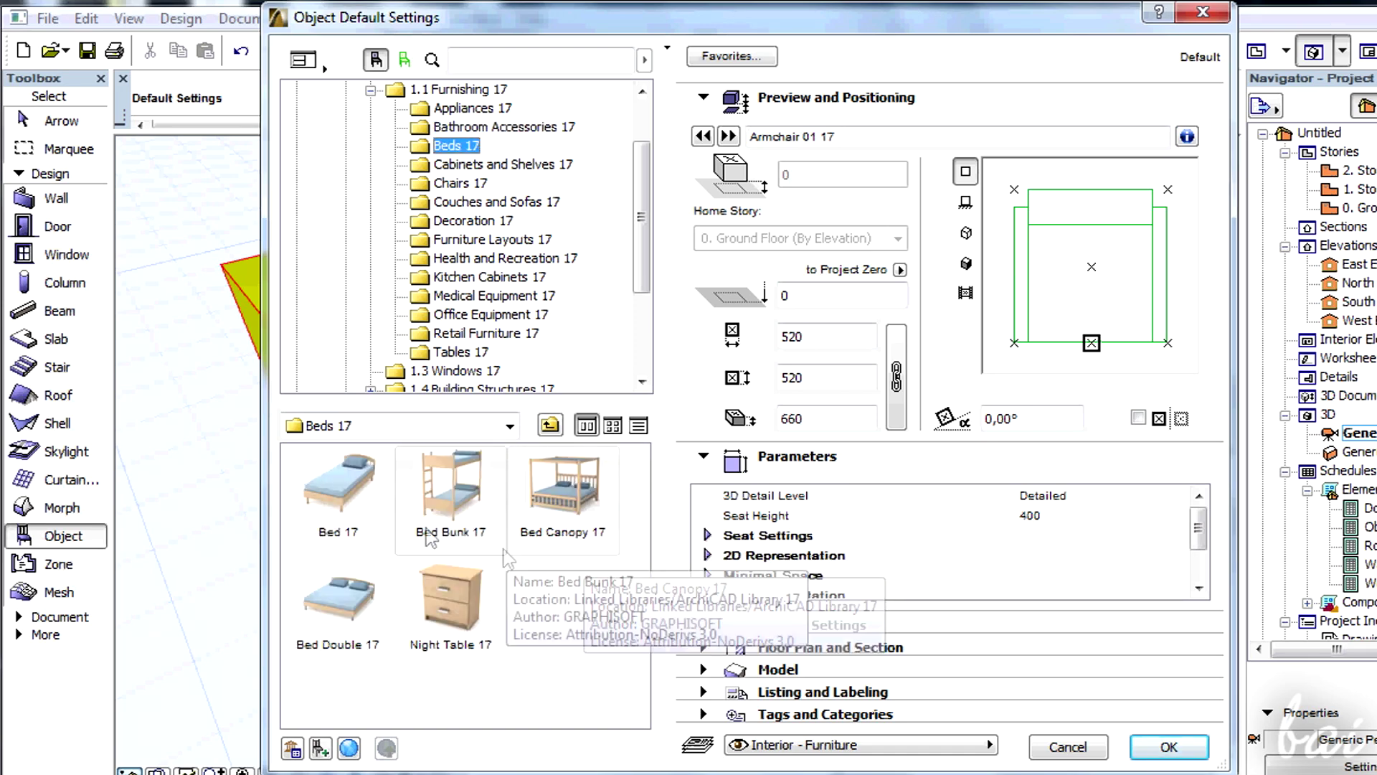
{"action": "left_click", "coordinate": [347, 494]}
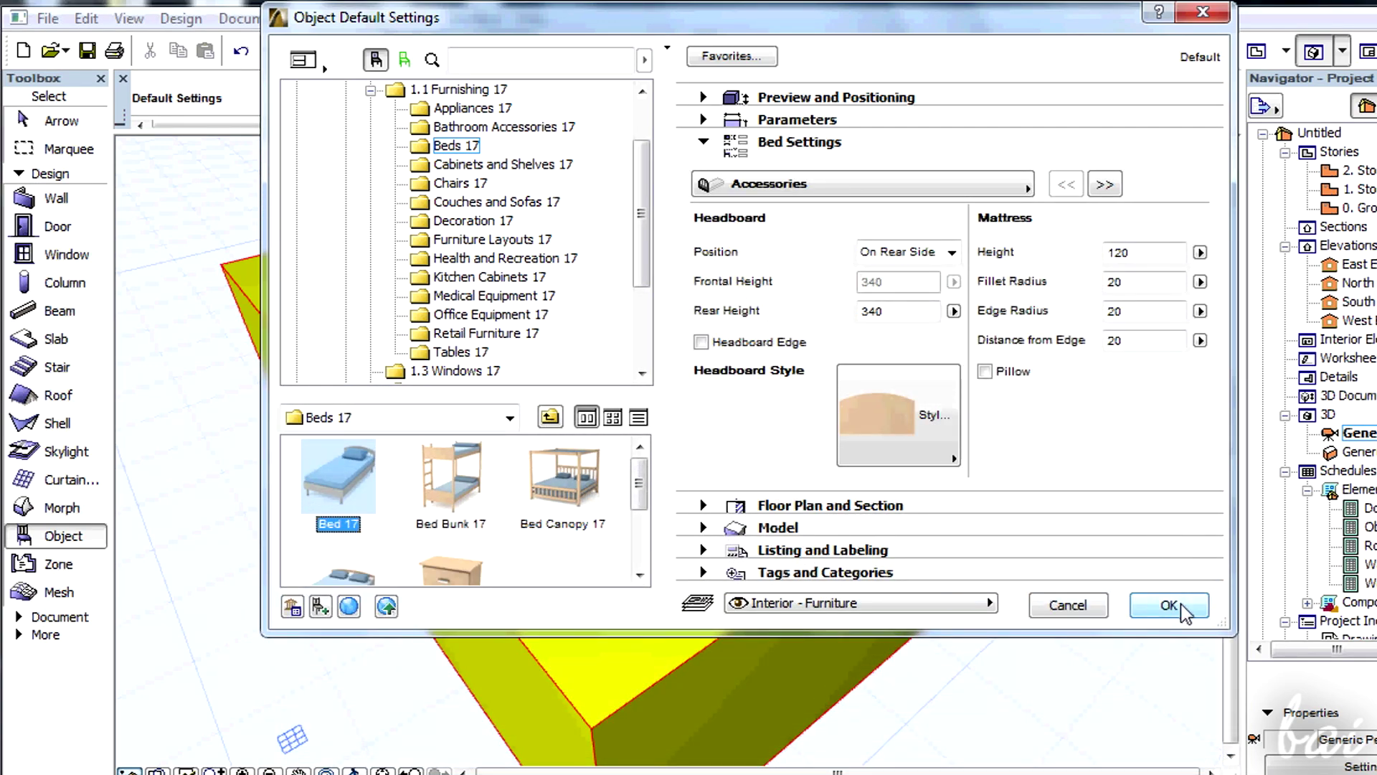
{"action": "left_click", "coordinate": [1181, 604]}
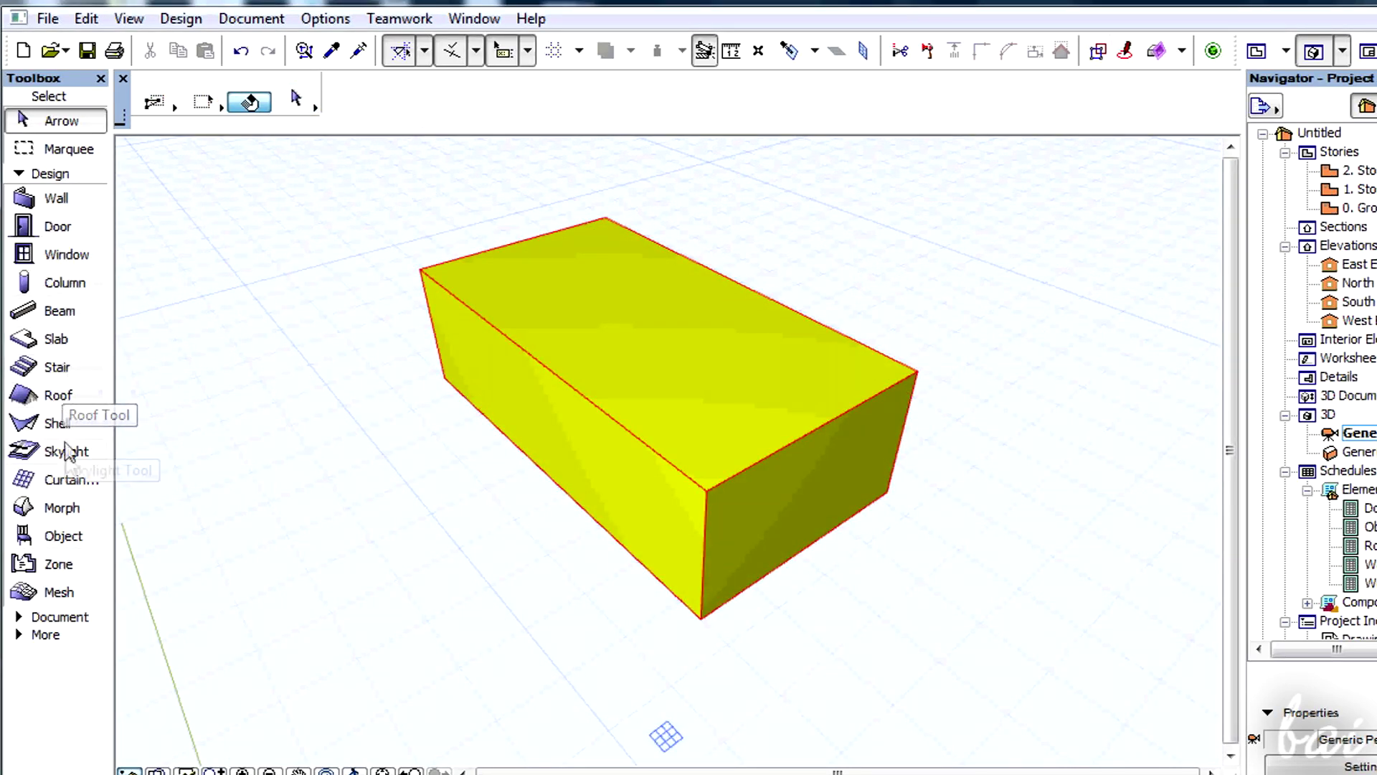
Place a Bed 17 with the Object tool at the yellow block.
{"action": "left_click", "coordinate": [73, 547]}
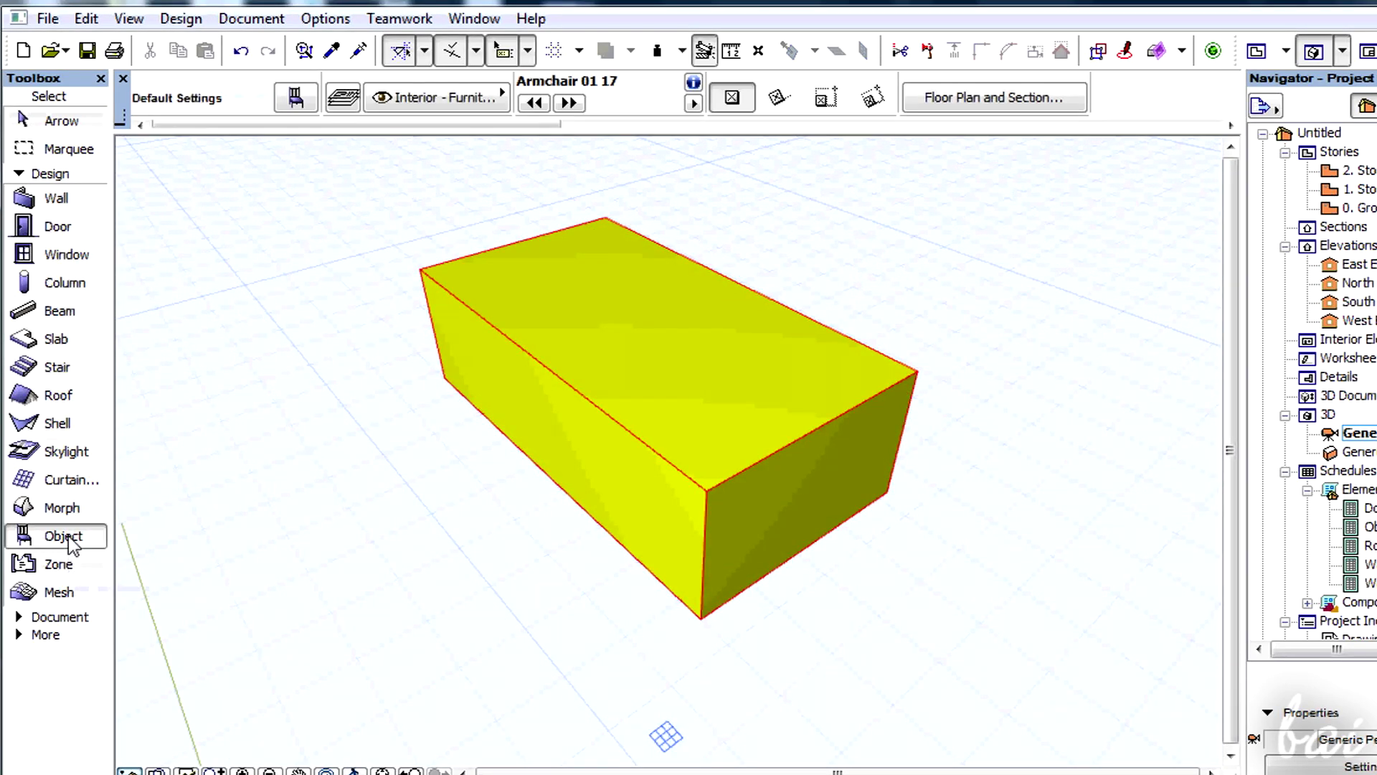
{"action": "scroll", "coordinate": [810, 280], "scroll_direction": "up", "scroll_amount": 3}
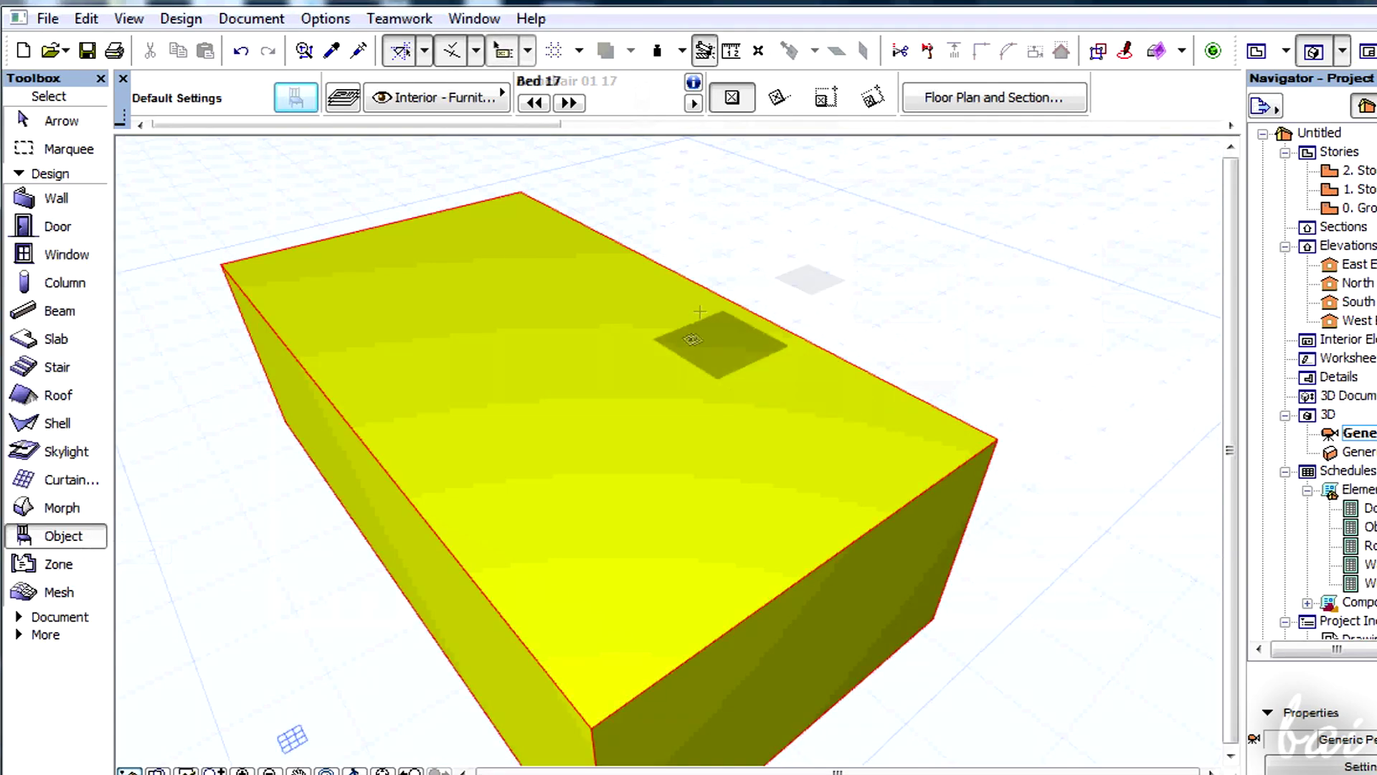
{"action": "left_click", "coordinate": [447, 303]}
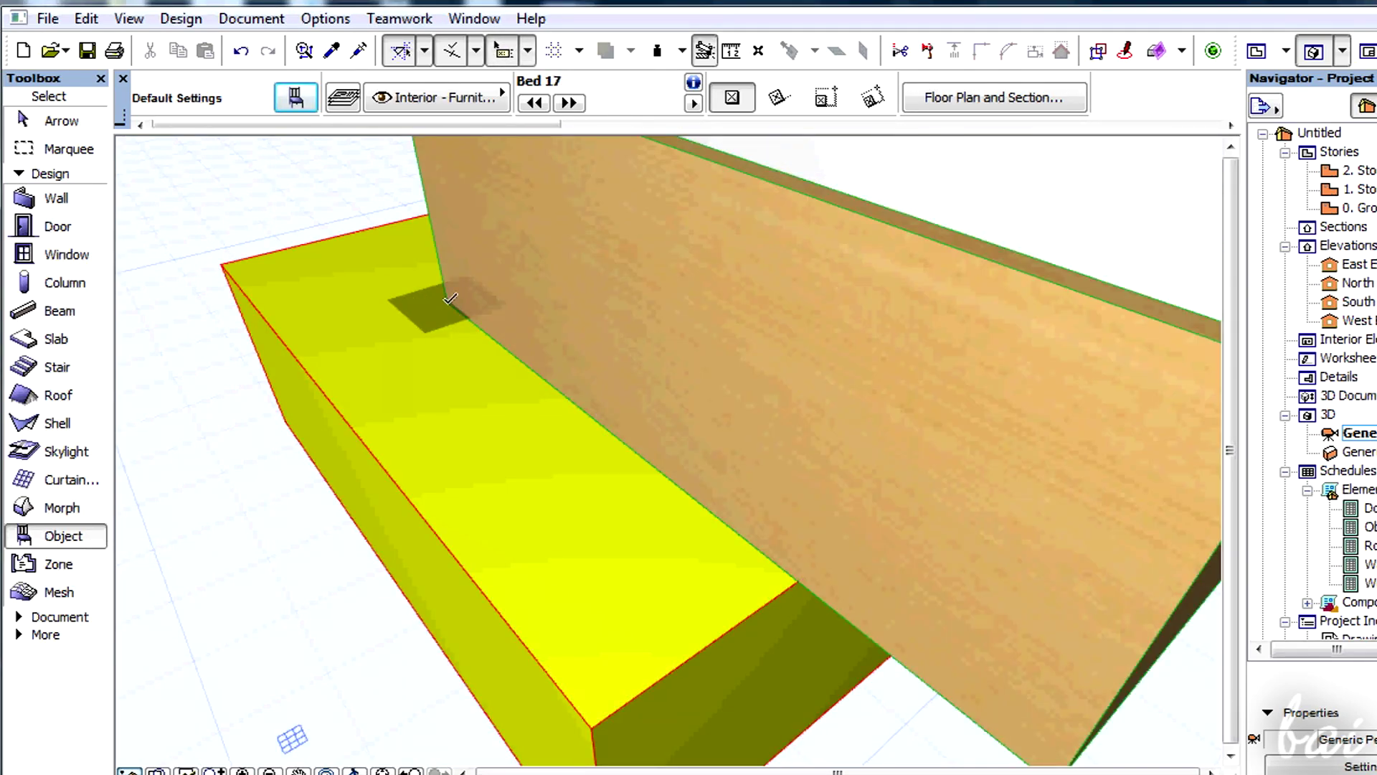
{"action": "scroll", "coordinate": [538, 360], "scroll_direction": "down", "scroll_amount": 6}
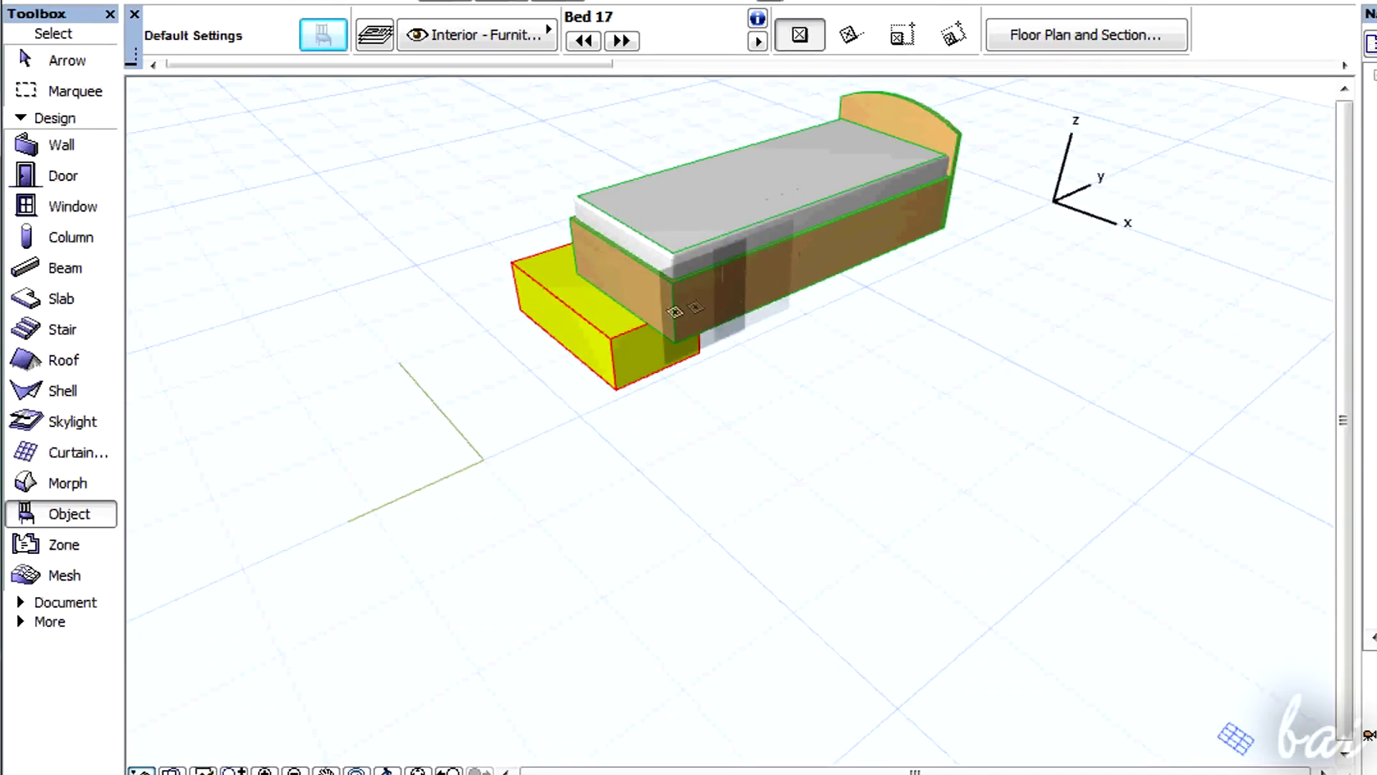
Select the placed bed with the Arrow tool and grab a corner hotspot to move it.
{"action": "left_click", "coordinate": [67, 60]}
{"action": "left_click", "coordinate": [689, 316]}
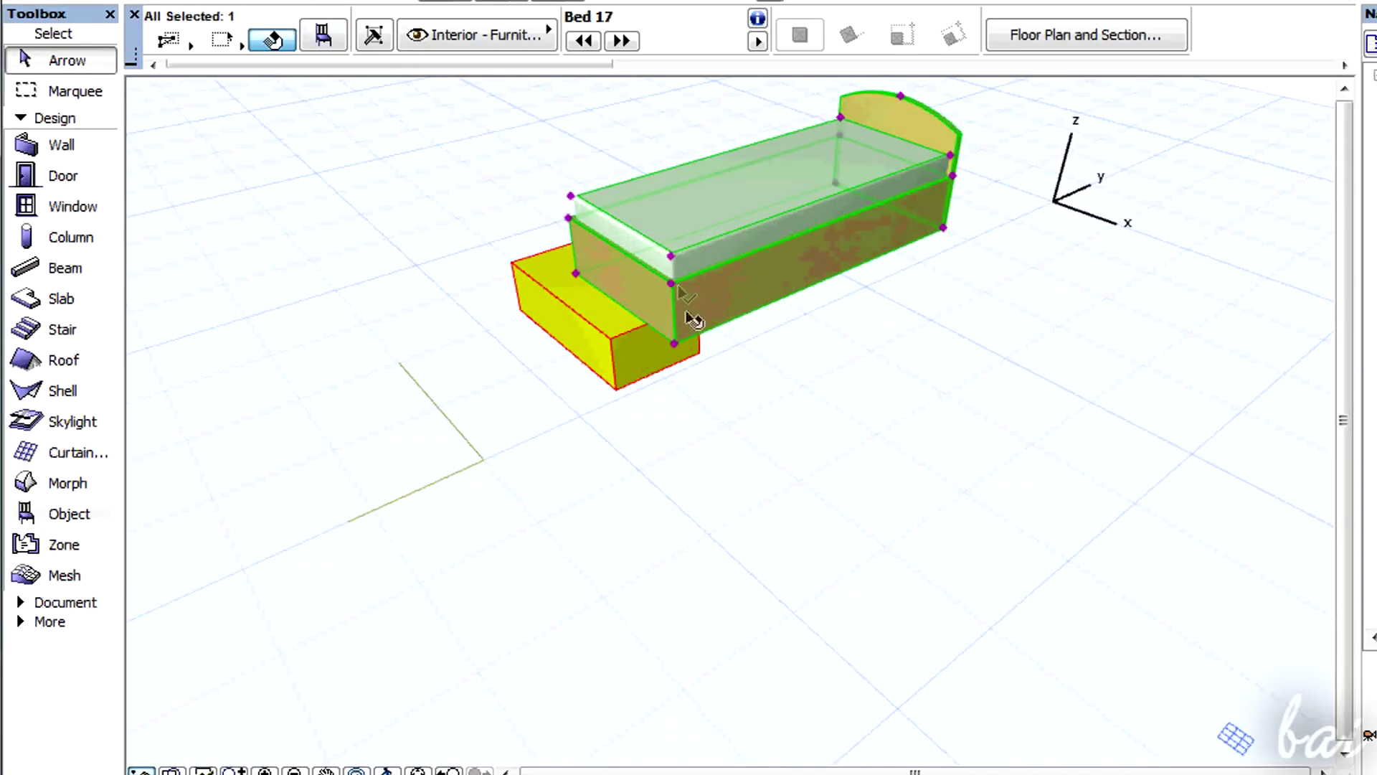
{"action": "left_click", "coordinate": [674, 344]}
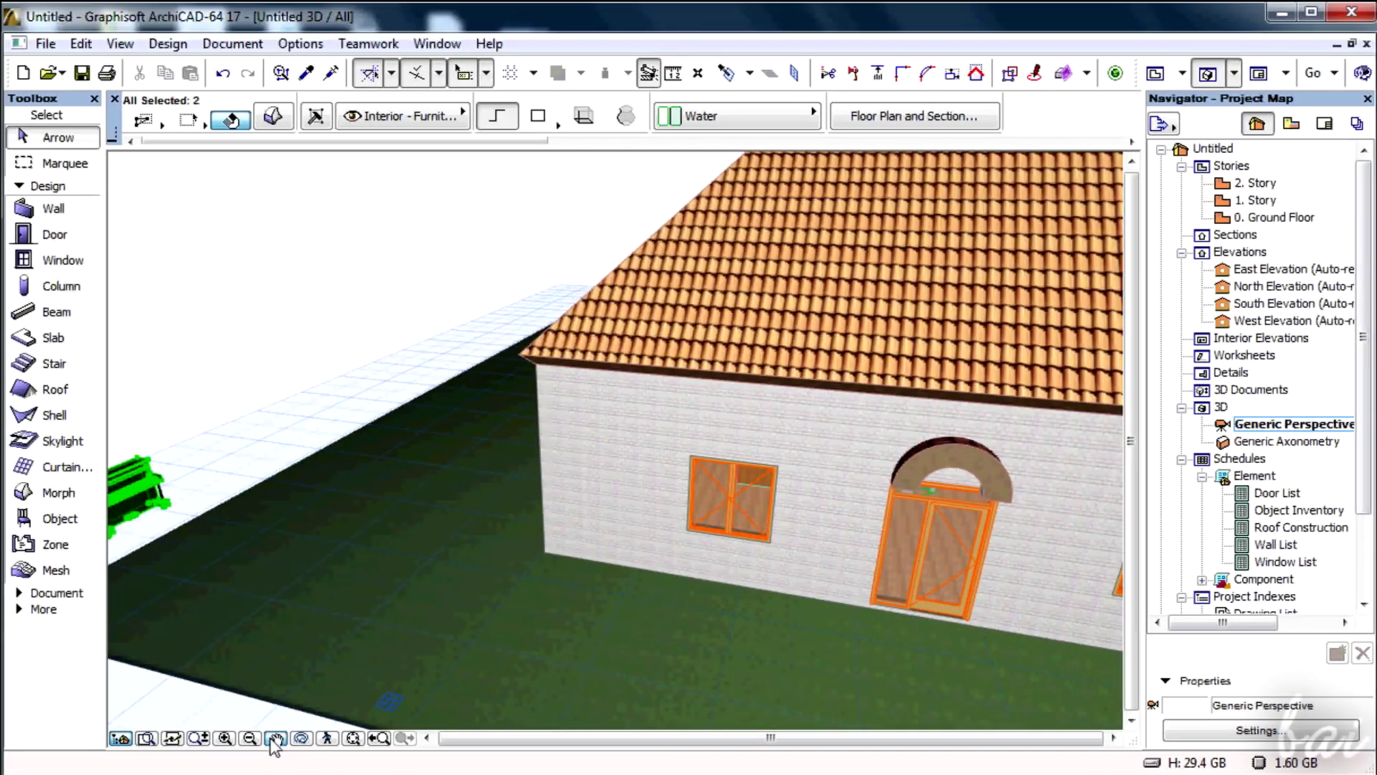
{"action": "left_click_drag", "start_coordinate": [960, 489], "coordinate": [531, 327]}
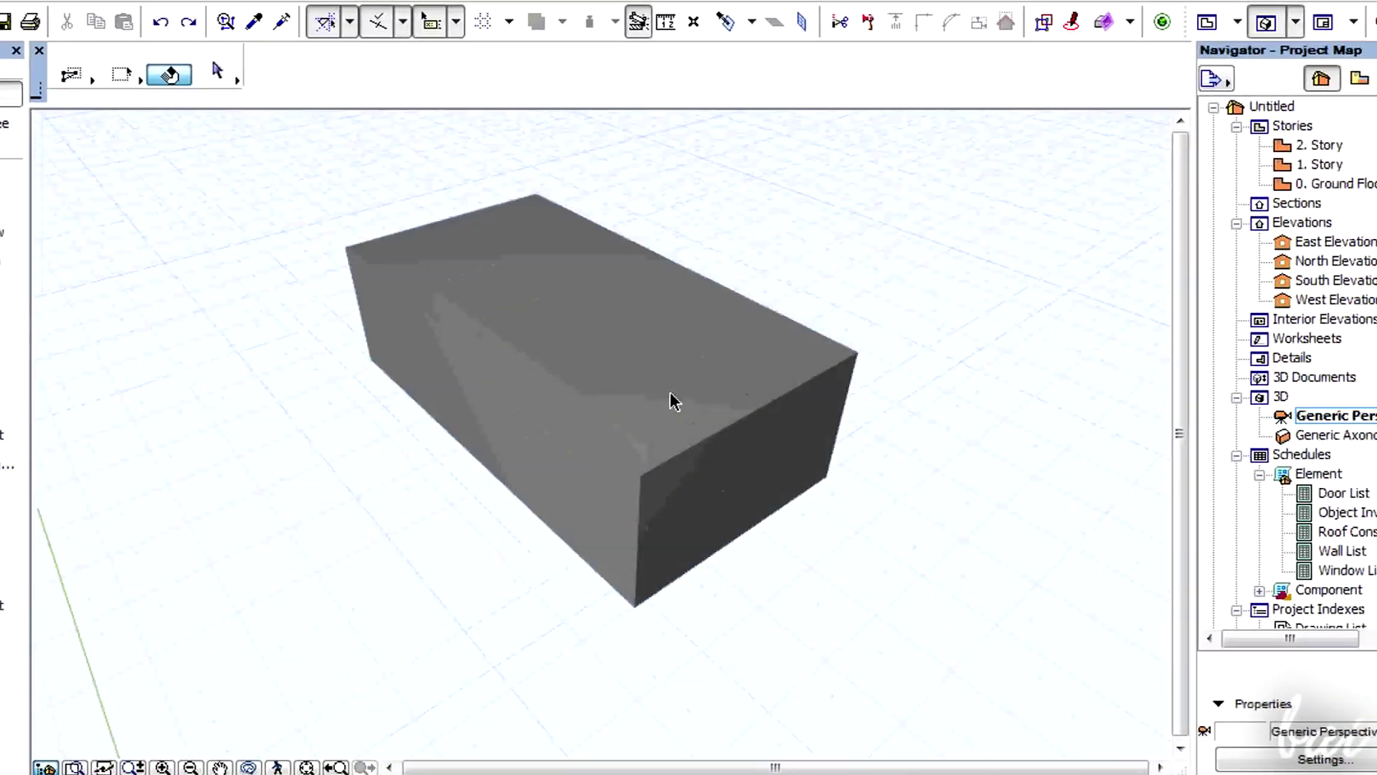
Set the grey morph box's Uncut Line Pen to red pen 20.
{"action": "left_click", "coordinate": [606, 378]}
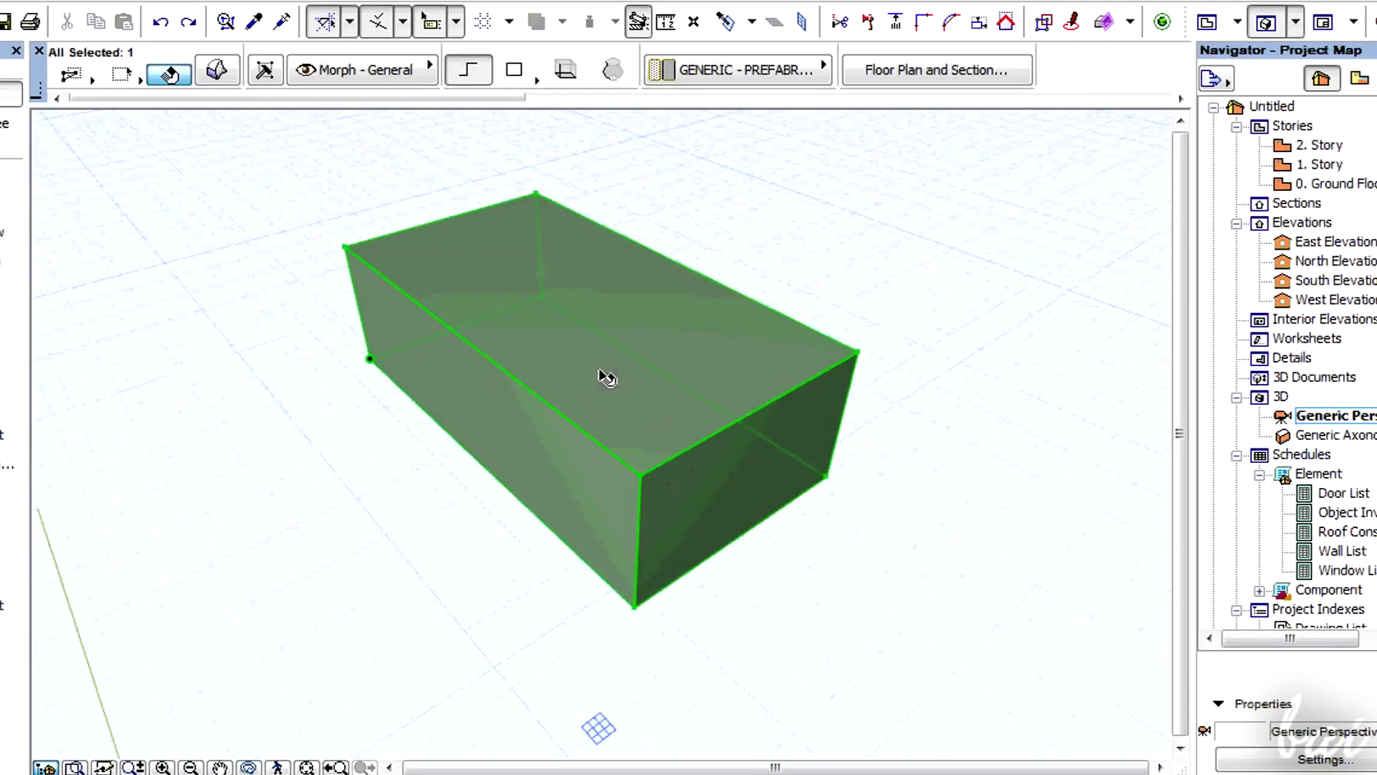
{"action": "double_click", "coordinate": [477, 457]}
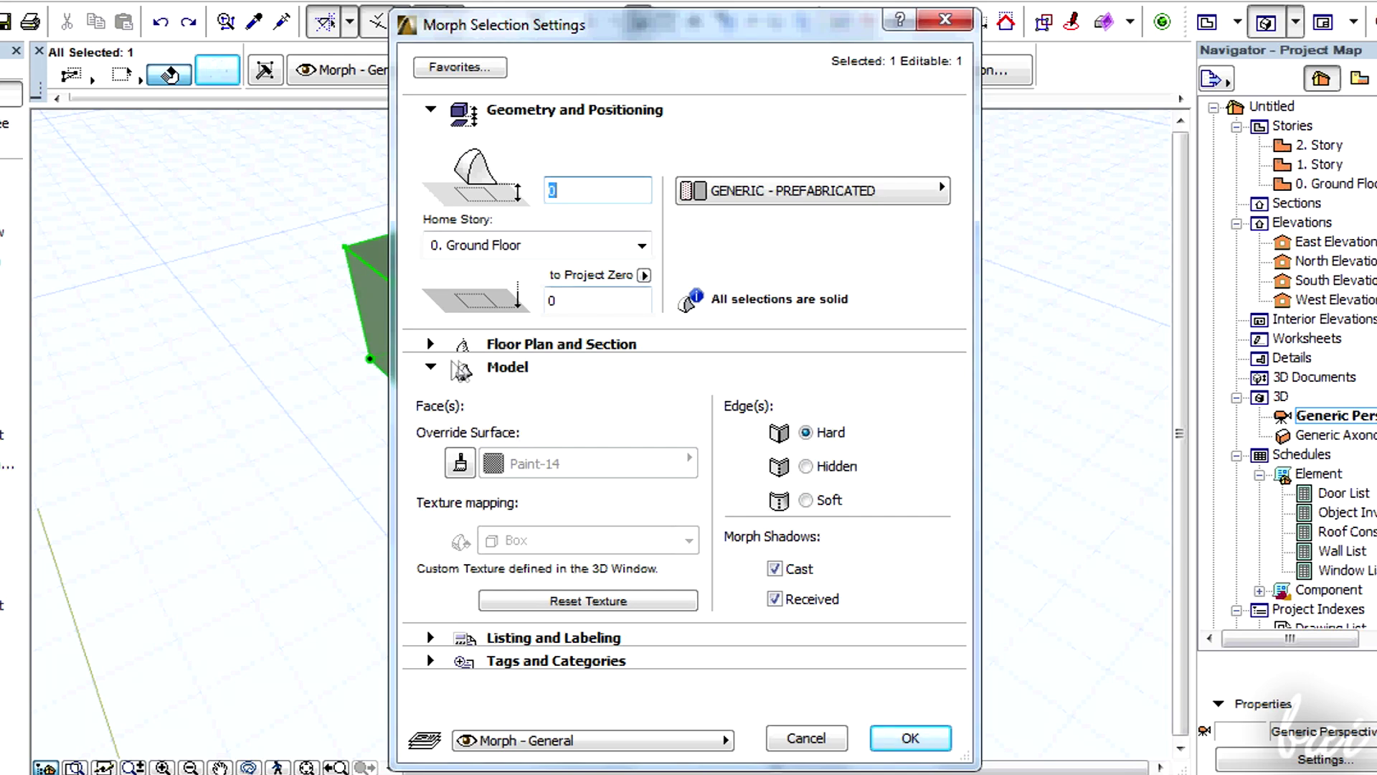
{"action": "left_click", "coordinate": [459, 367]}
{"action": "left_click", "coordinate": [512, 346]}
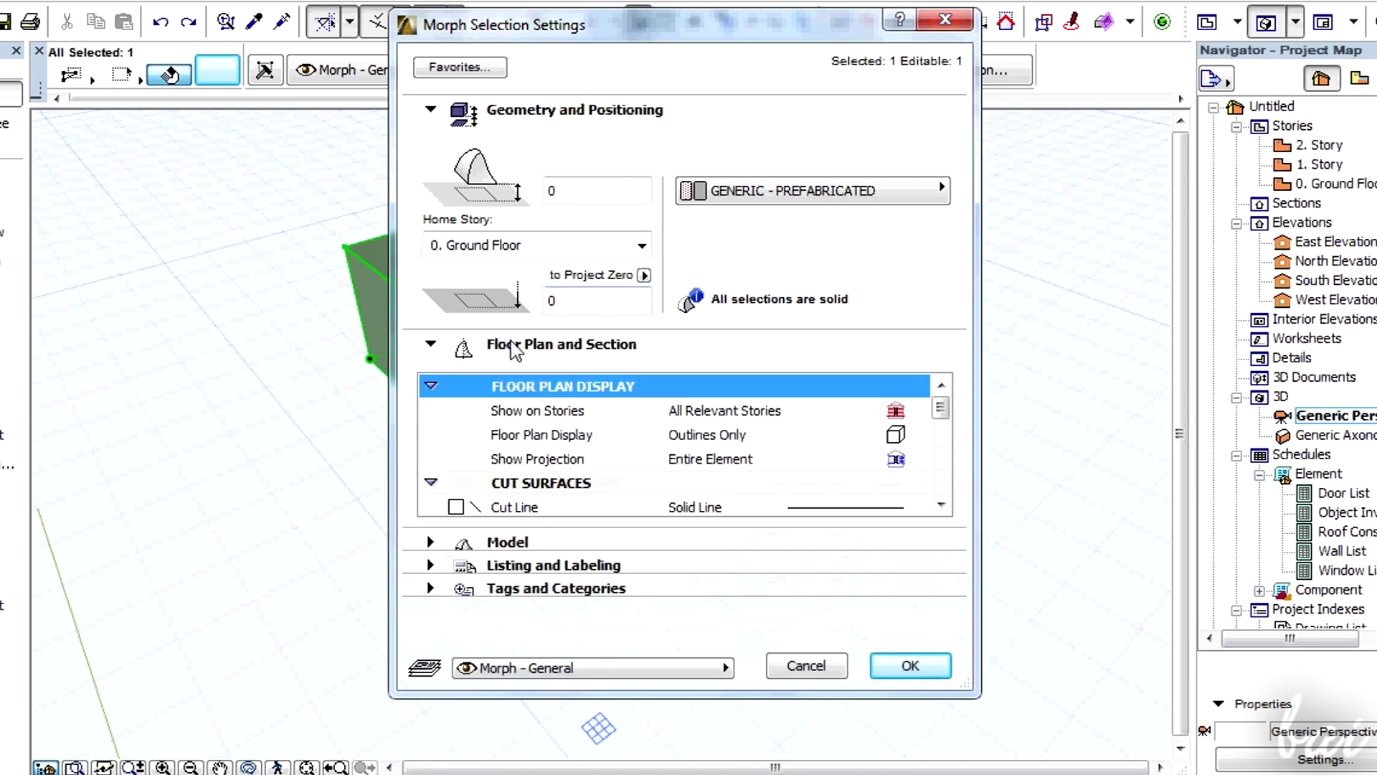
{"action": "left_click_drag", "start_coordinate": [942, 418], "coordinate": [951, 453]}
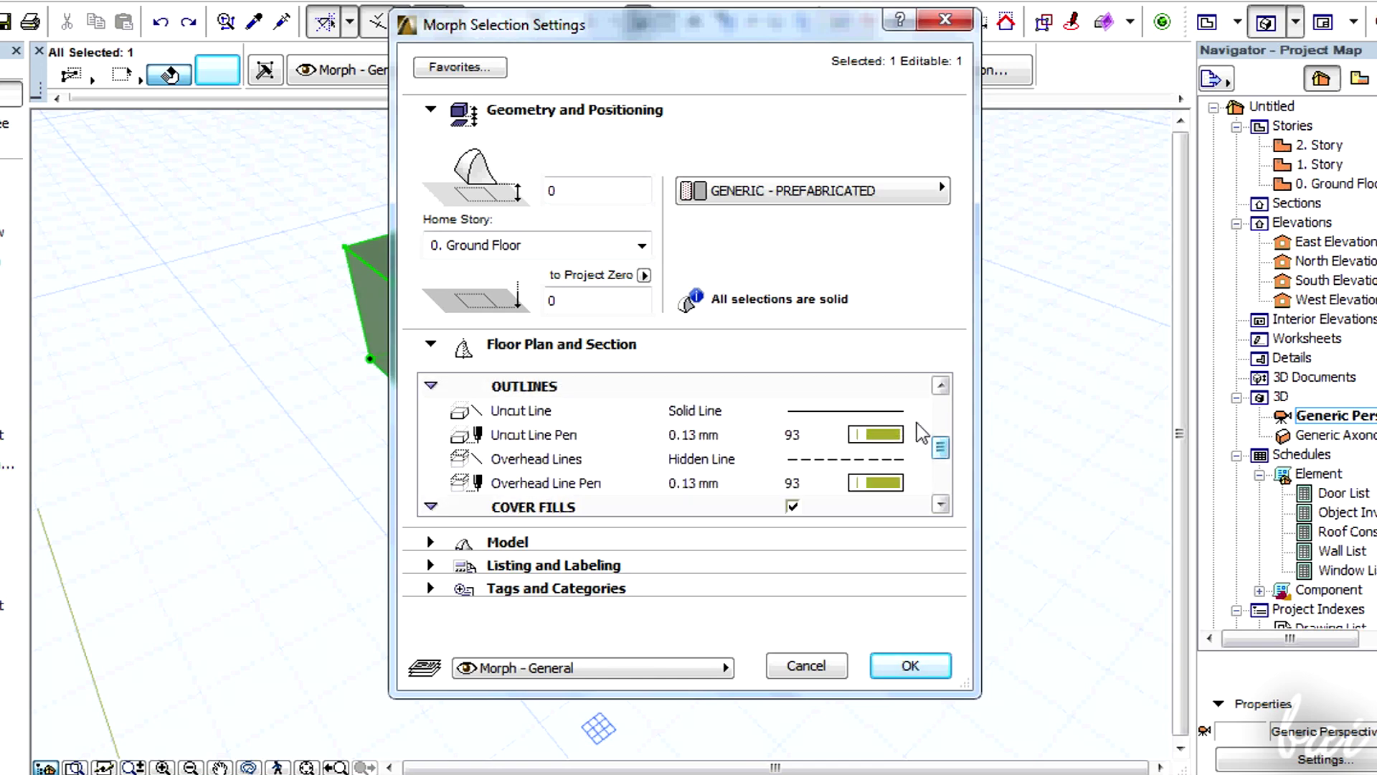
{"action": "left_click", "coordinate": [534, 438]}
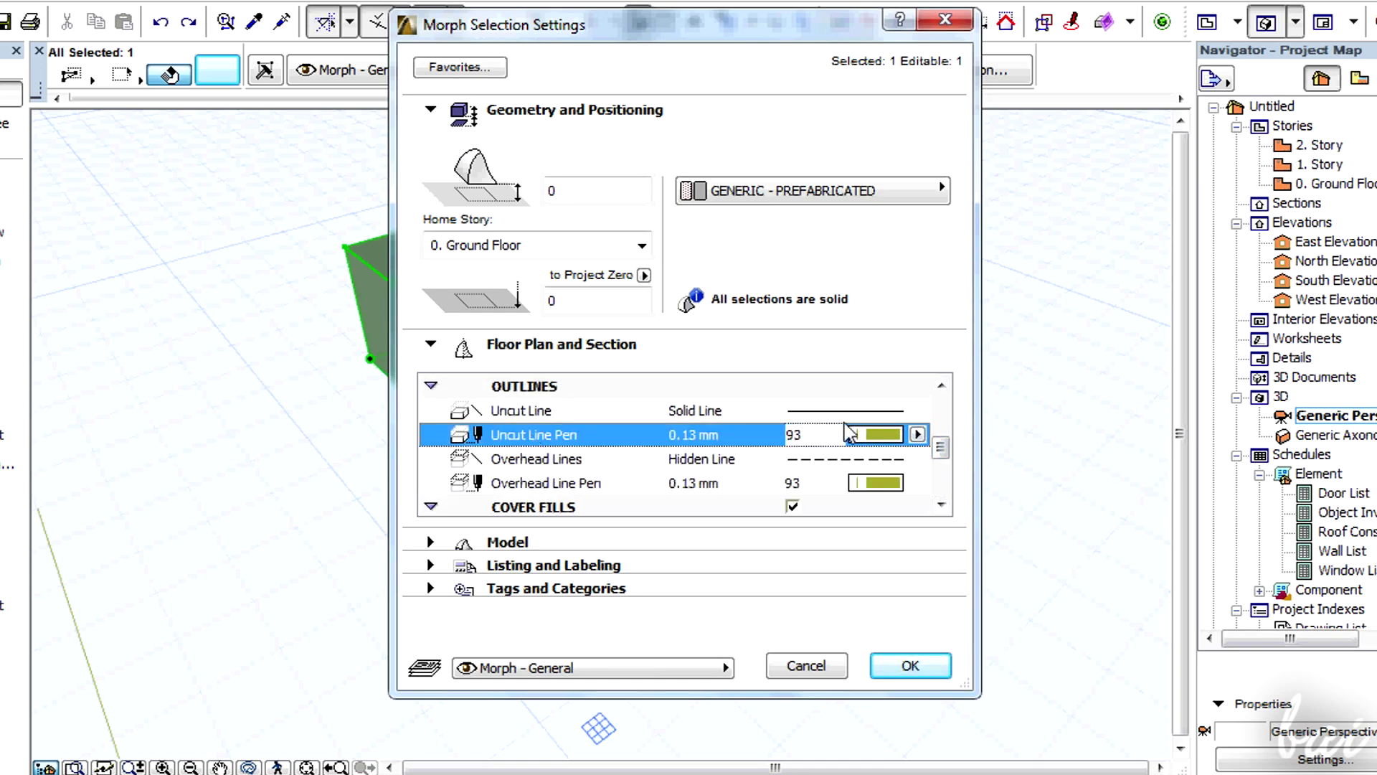
{"action": "left_click", "coordinate": [916, 434]}
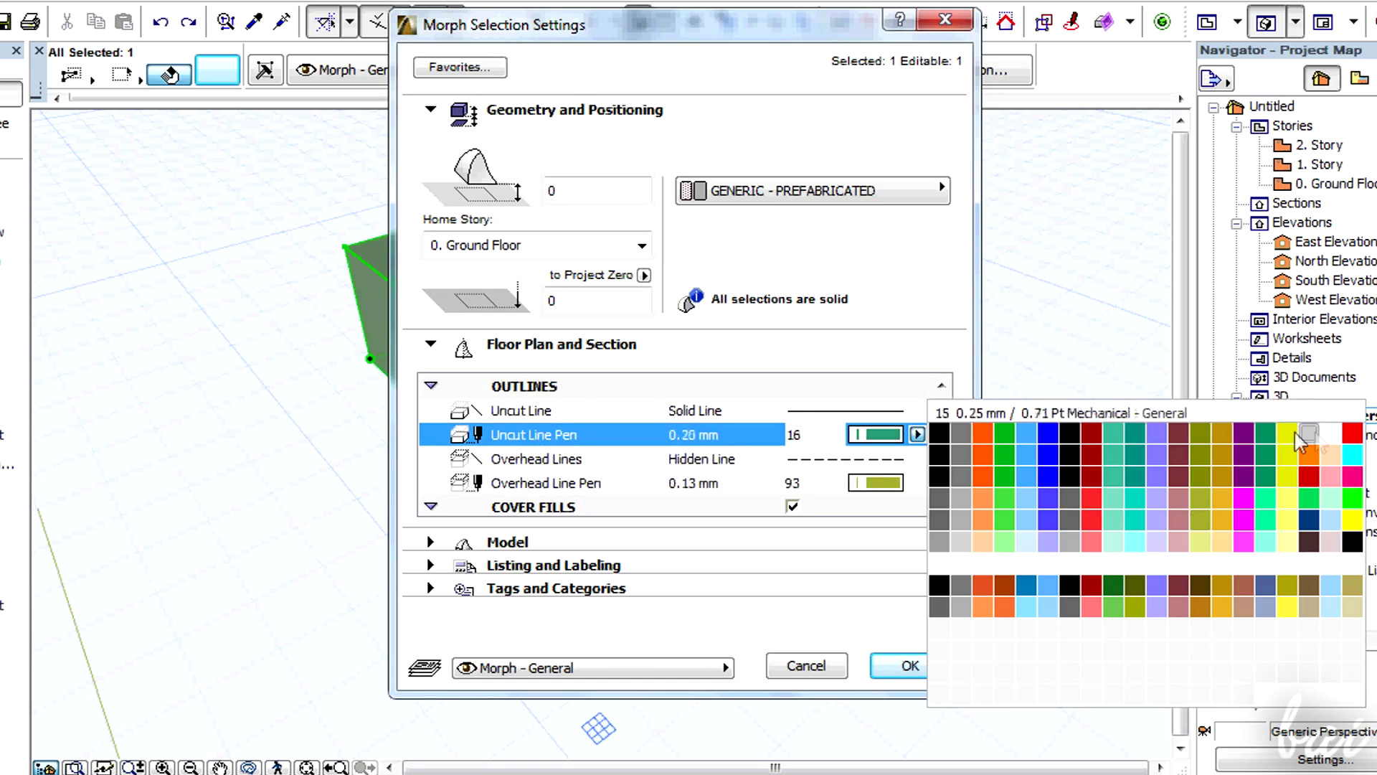
{"action": "left_click", "coordinate": [1352, 433]}
{"action": "left_click", "coordinate": [926, 667]}
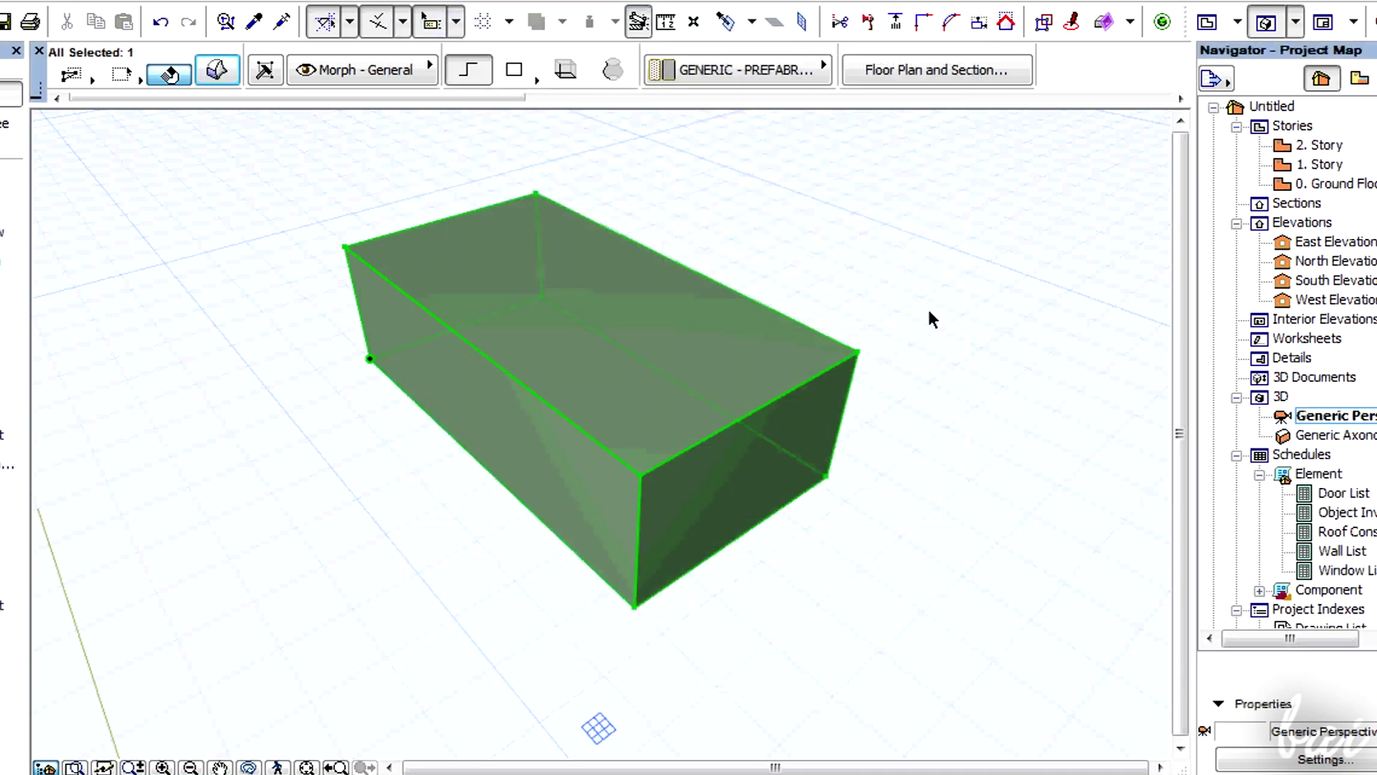
Enable Override Surface on the box and give its faces the yellow Paint-15 surface.
{"action": "double_click", "coordinate": [911, 544]}
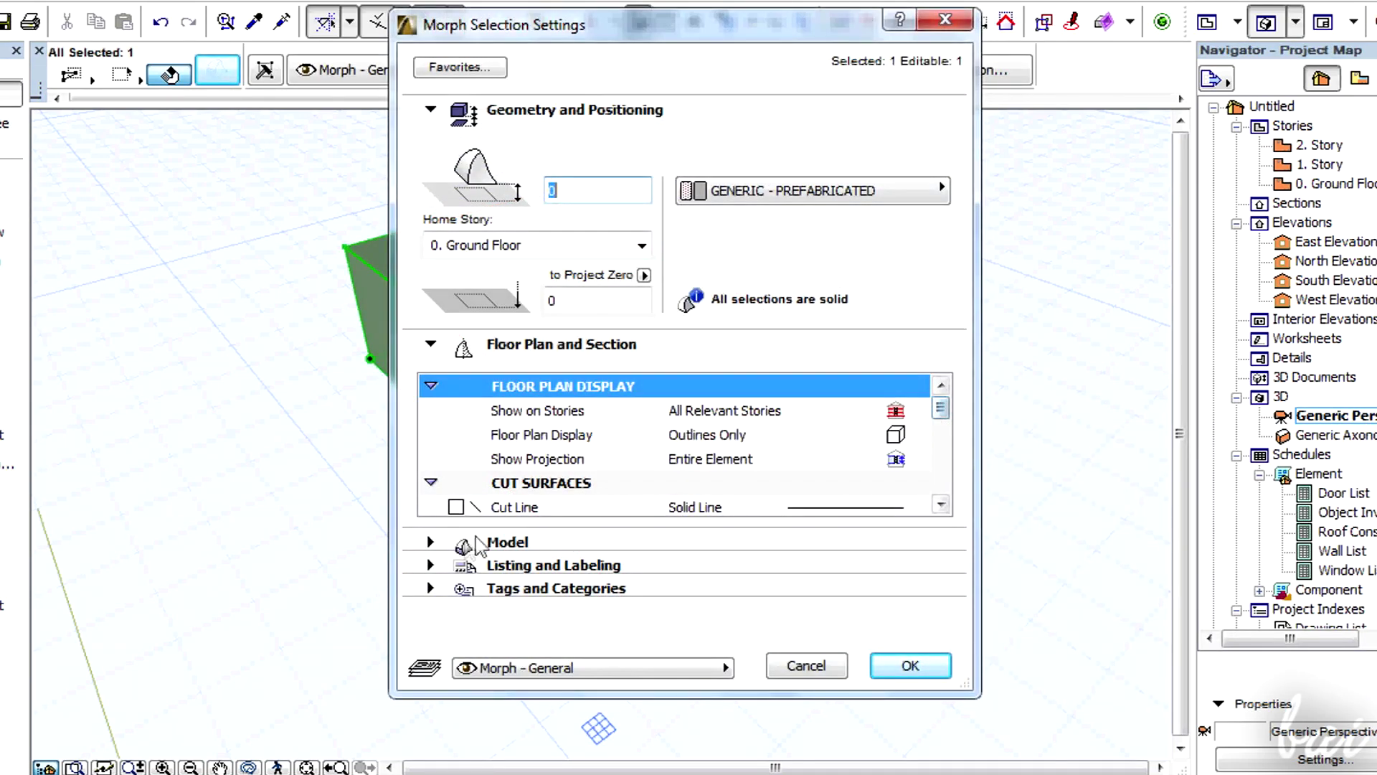
{"action": "left_click", "coordinate": [610, 344]}
{"action": "left_click", "coordinate": [590, 368]}
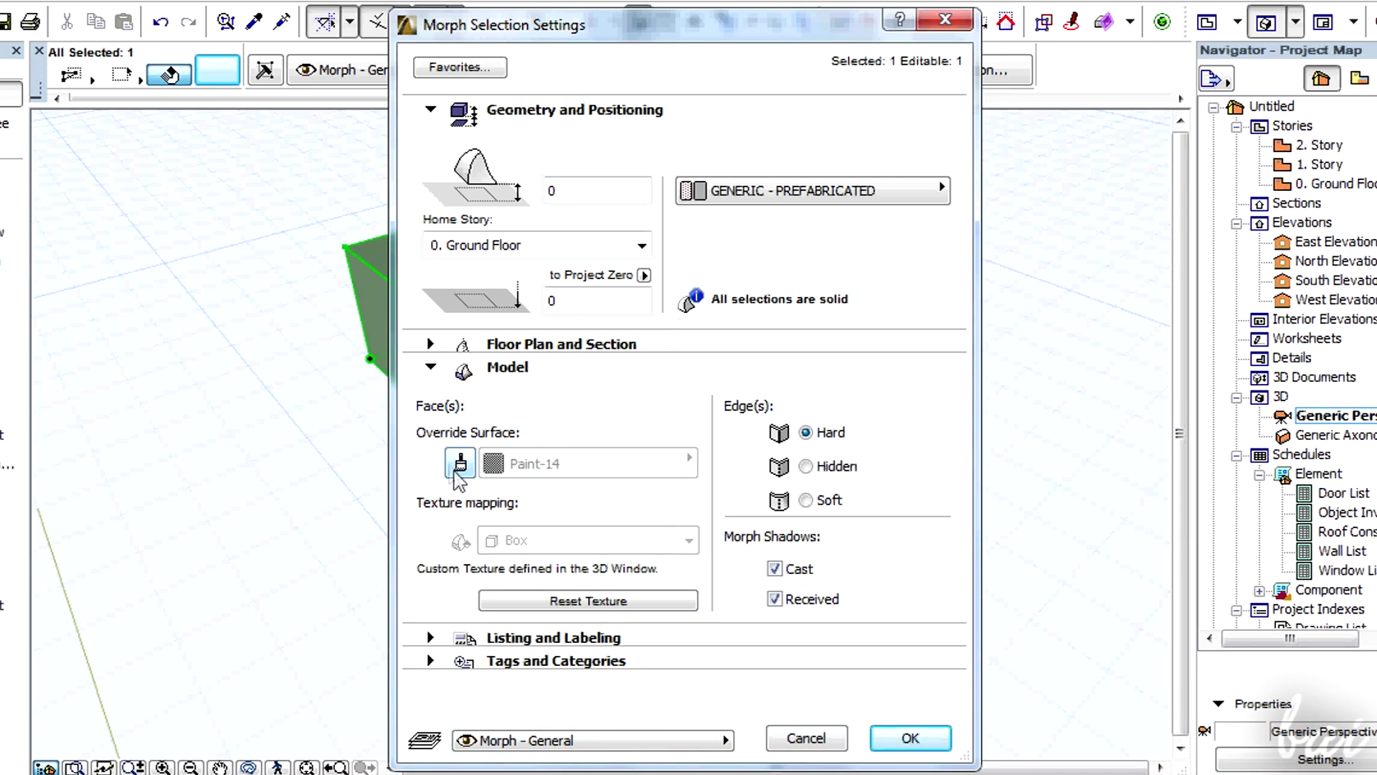
{"action": "left_click", "coordinate": [461, 465]}
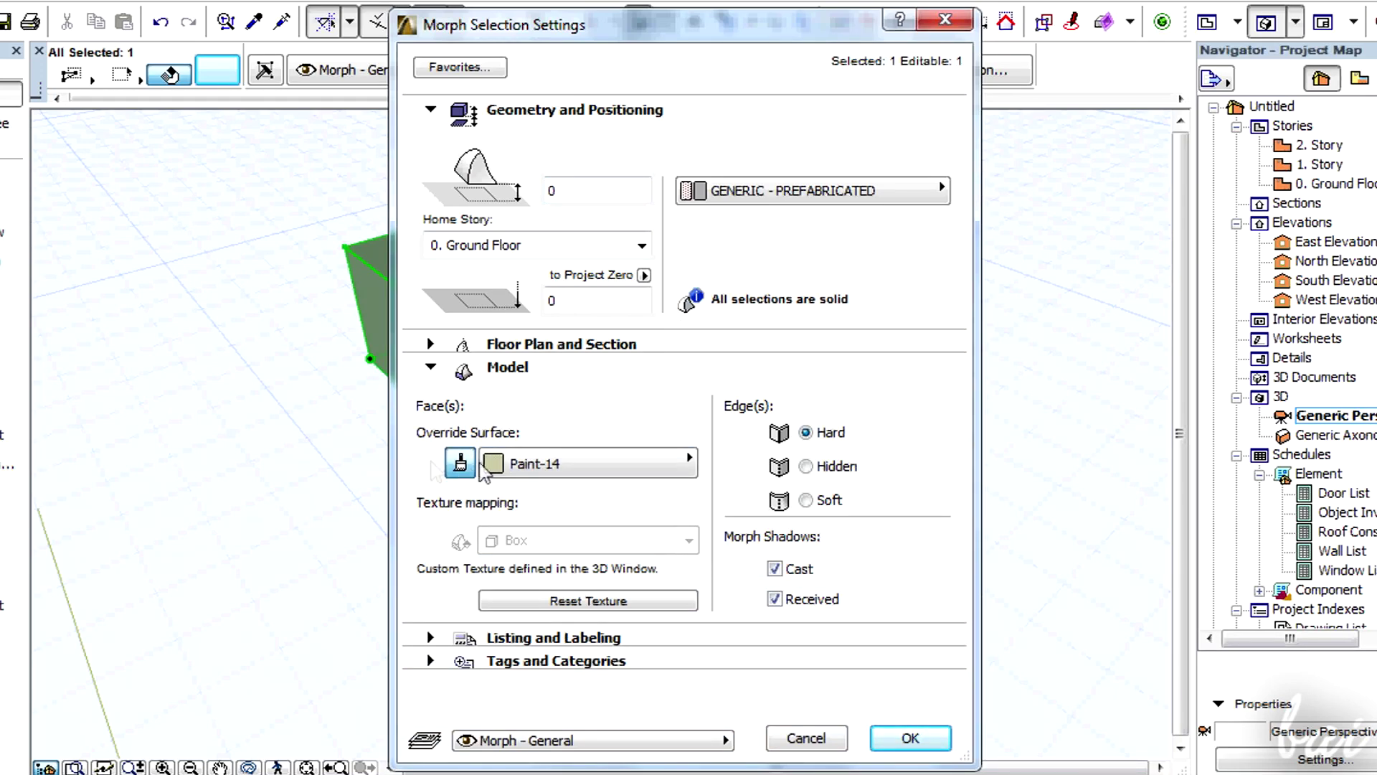
{"action": "left_click", "coordinate": [579, 474]}
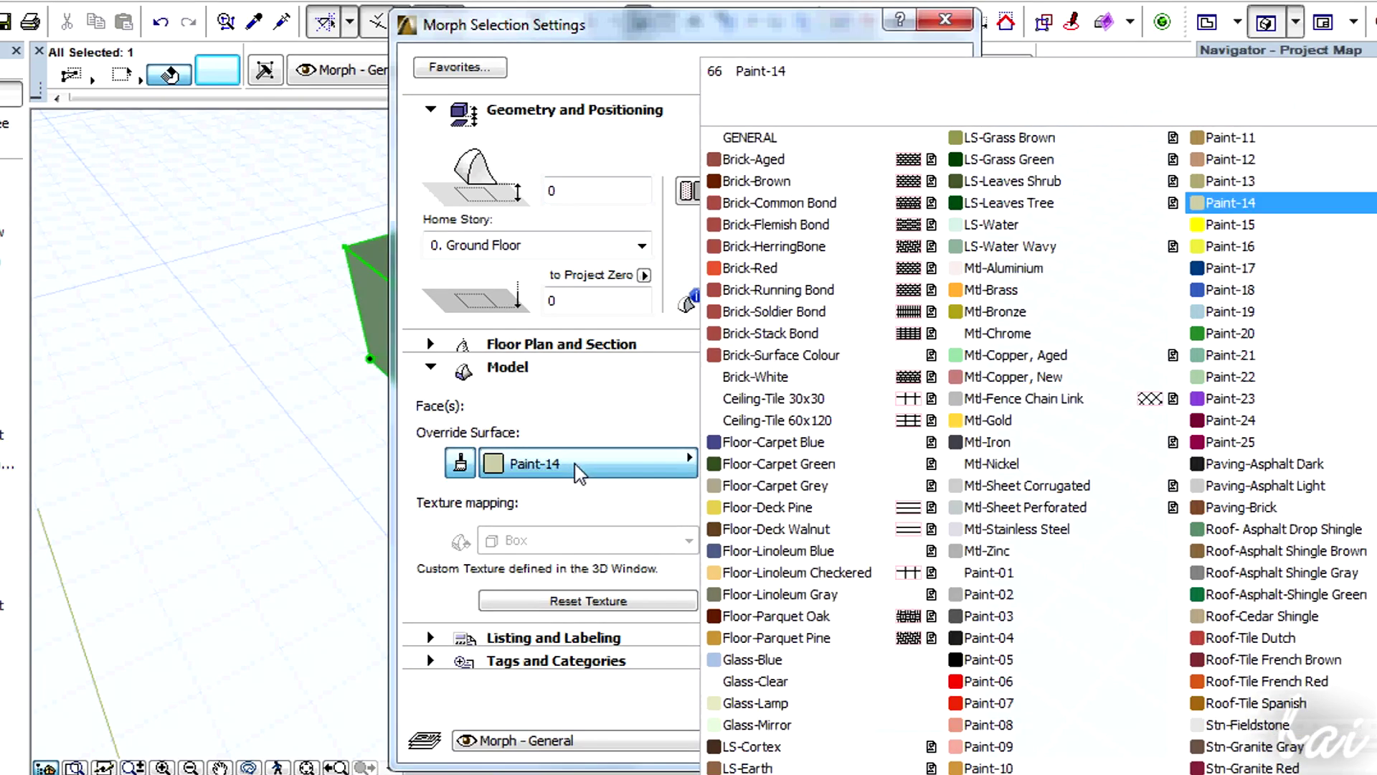
{"action": "left_click", "coordinate": [1244, 226]}
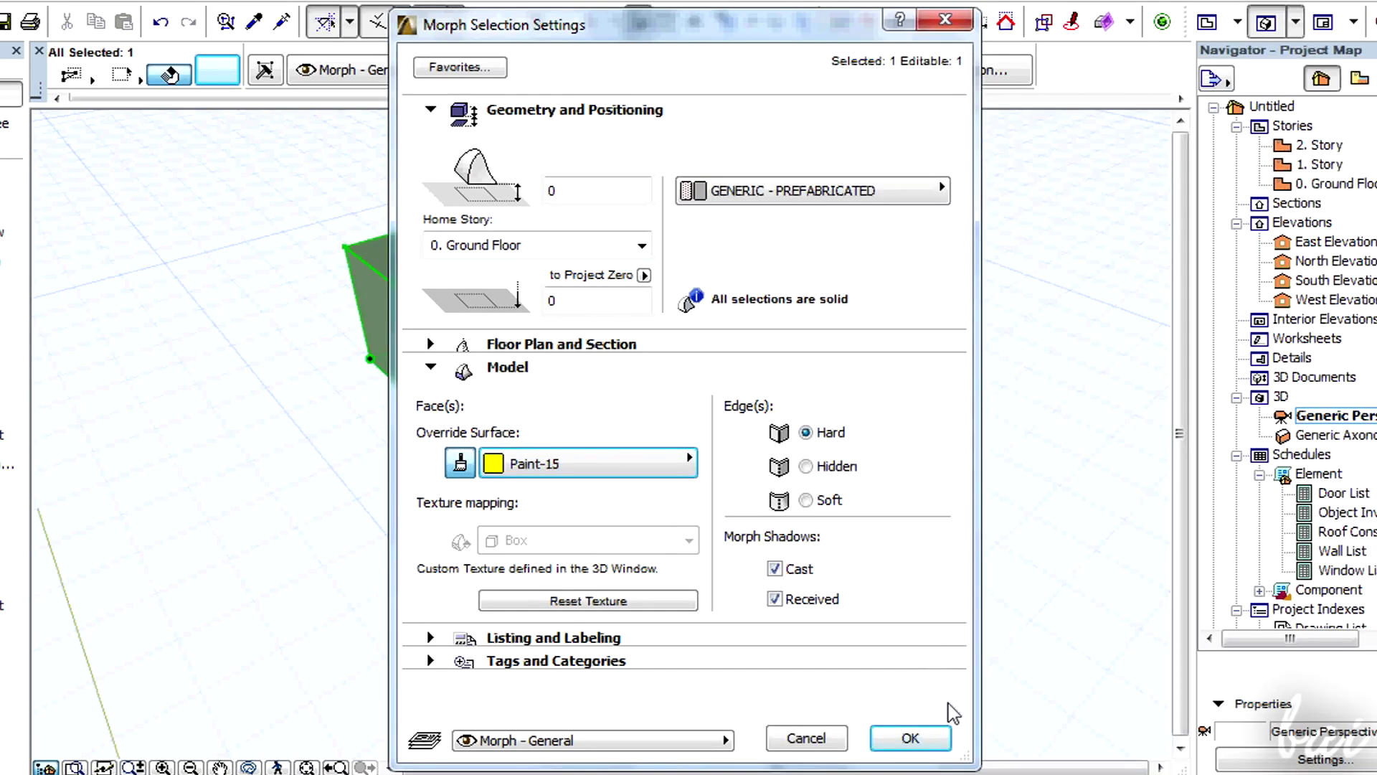
{"action": "left_click", "coordinate": [913, 739]}
{"action": "left_click", "coordinate": [966, 434]}
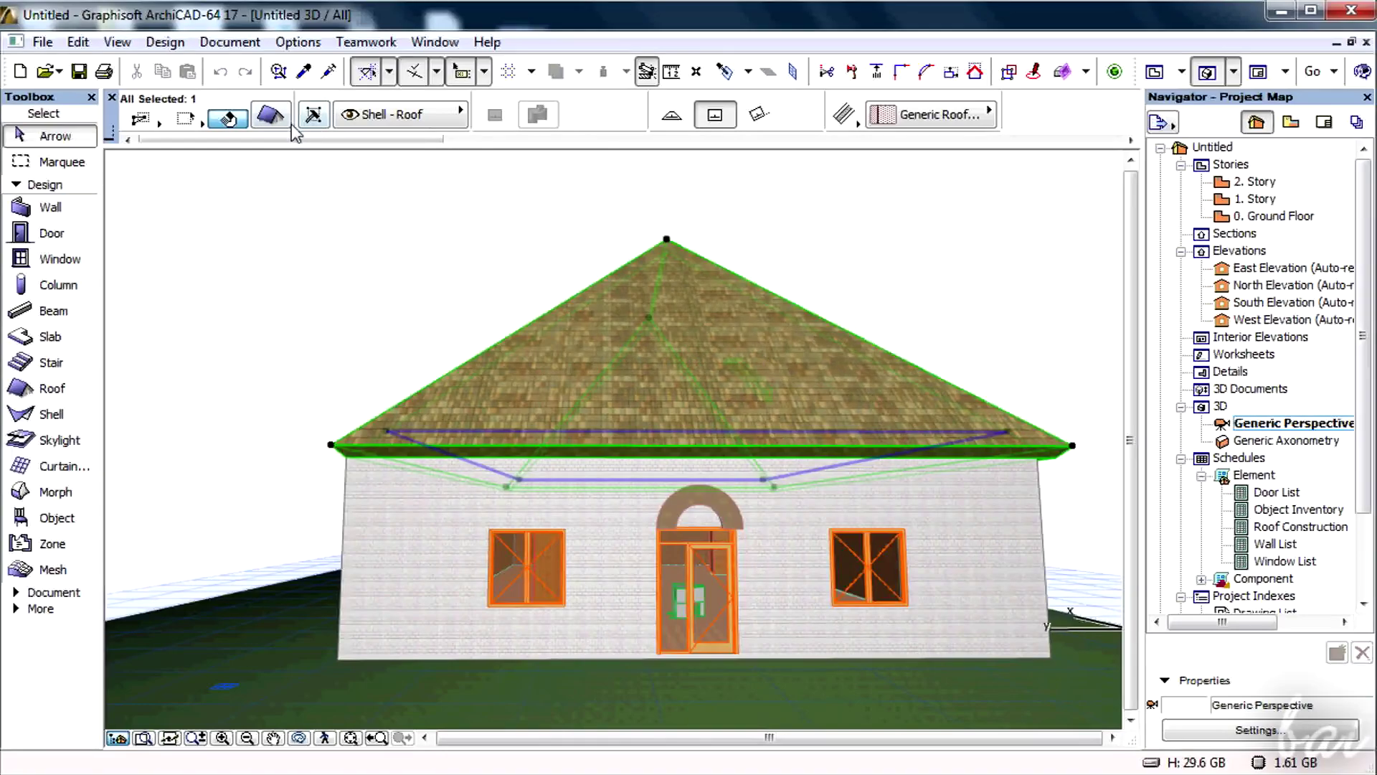
Choose Roof-Cedar Shingle as the roof's top override surface.
{"action": "left_click", "coordinate": [287, 122]}
{"action": "left_click_drag", "start_coordinate": [670, 29], "coordinate": [1110, 161]}
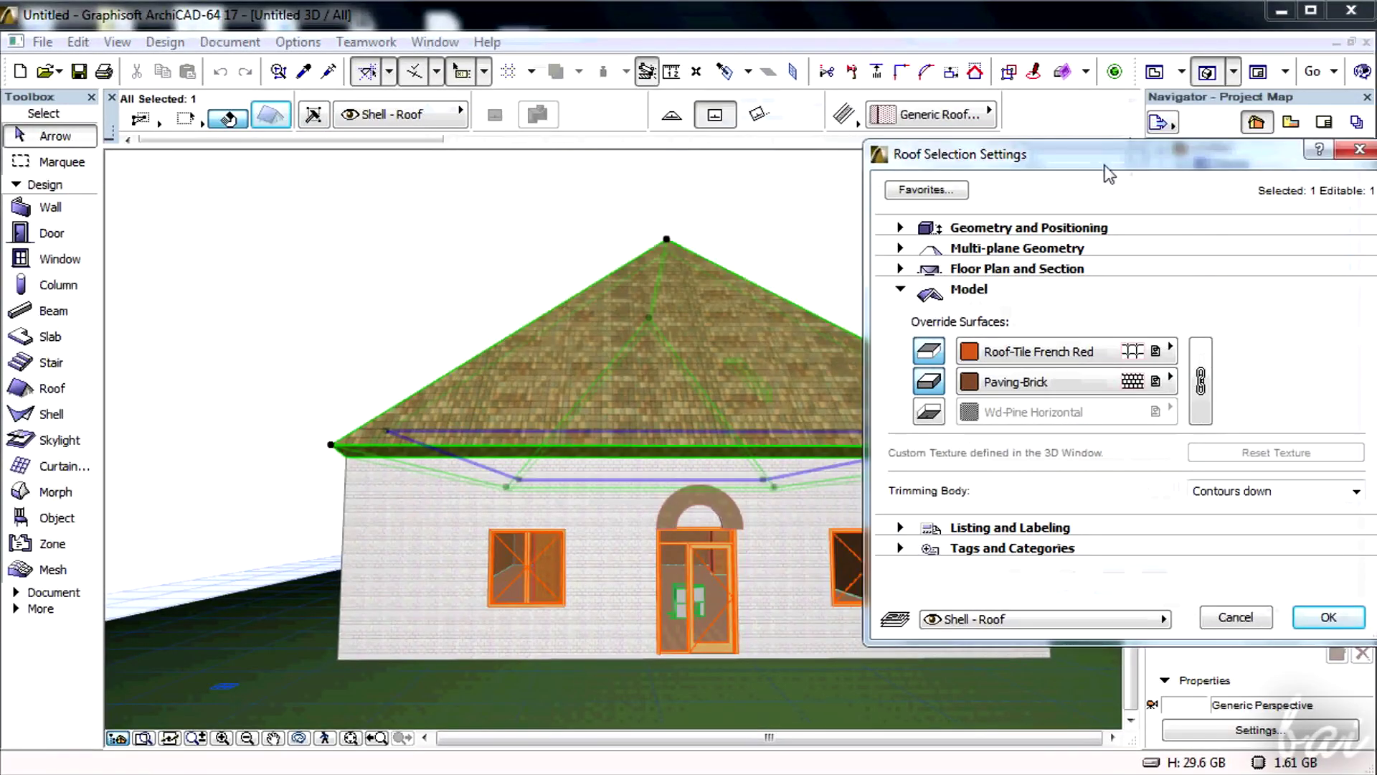
{"action": "left_click", "coordinate": [1110, 352]}
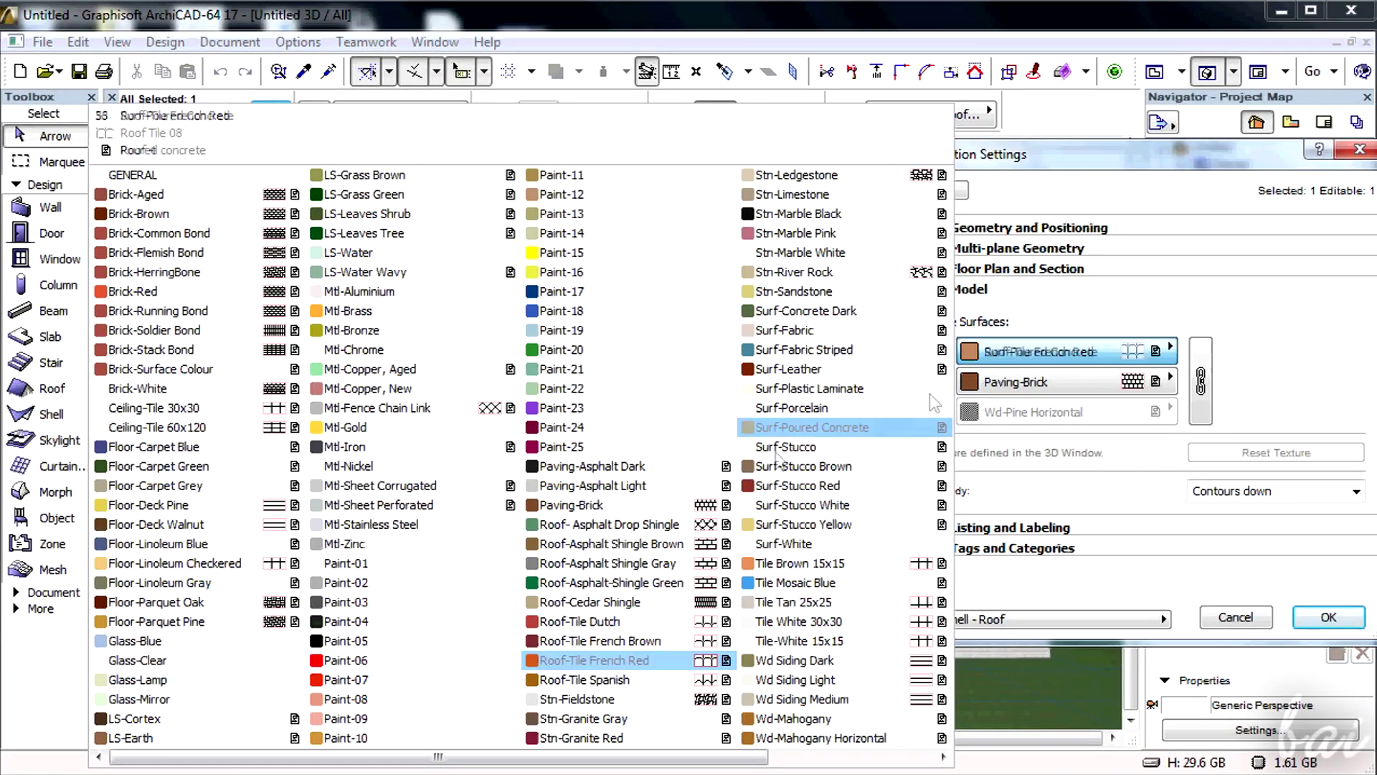
{"action": "left_click", "coordinate": [686, 603]}
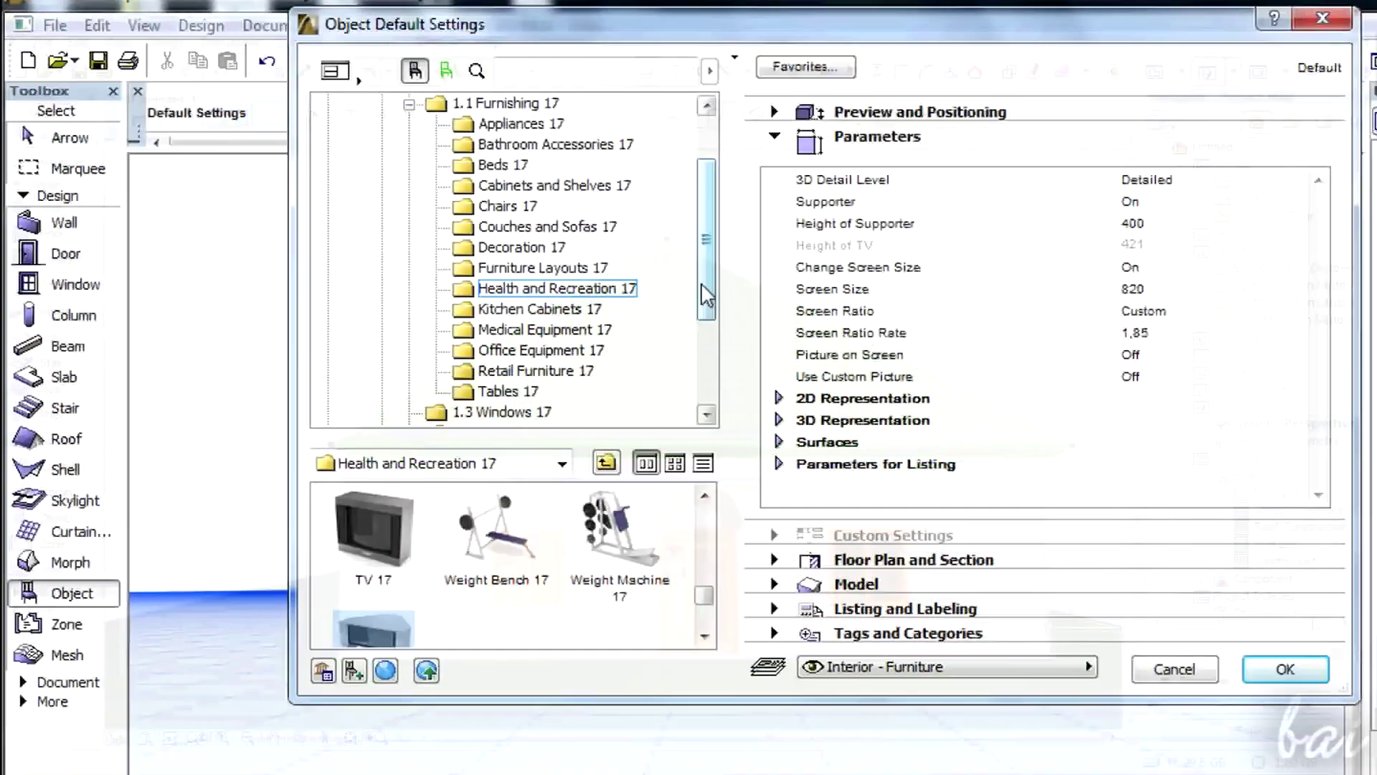
Pick Piano-Upright 17 from the library and place it in the model.
{"action": "scroll", "coordinate": [513, 259], "scroll_direction": "down", "scroll_amount": 3}
{"action": "scroll", "coordinate": [704, 581], "scroll_direction": "up", "scroll_amount": 2}
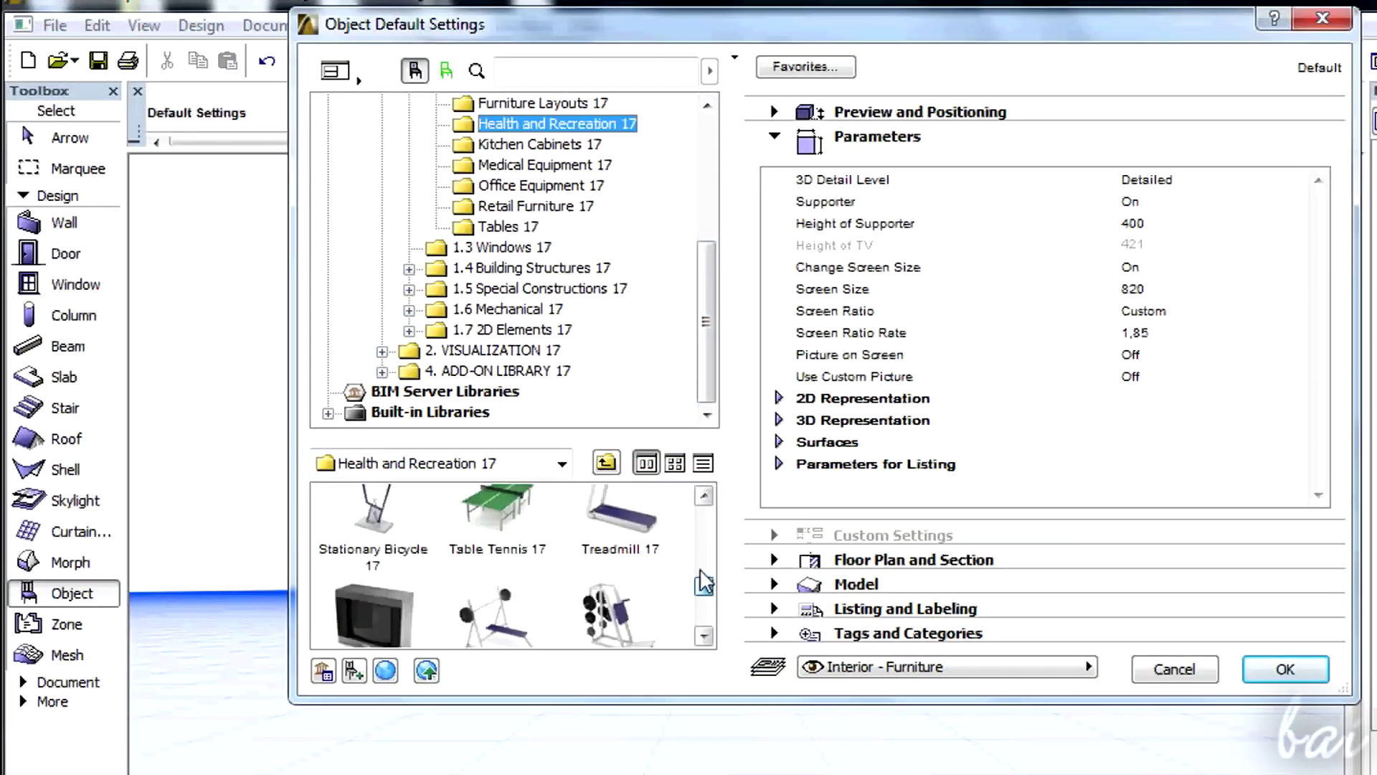
{"action": "left_click_drag", "start_coordinate": [703, 581], "coordinate": [706, 540]}
{"action": "left_click", "coordinate": [492, 532]}
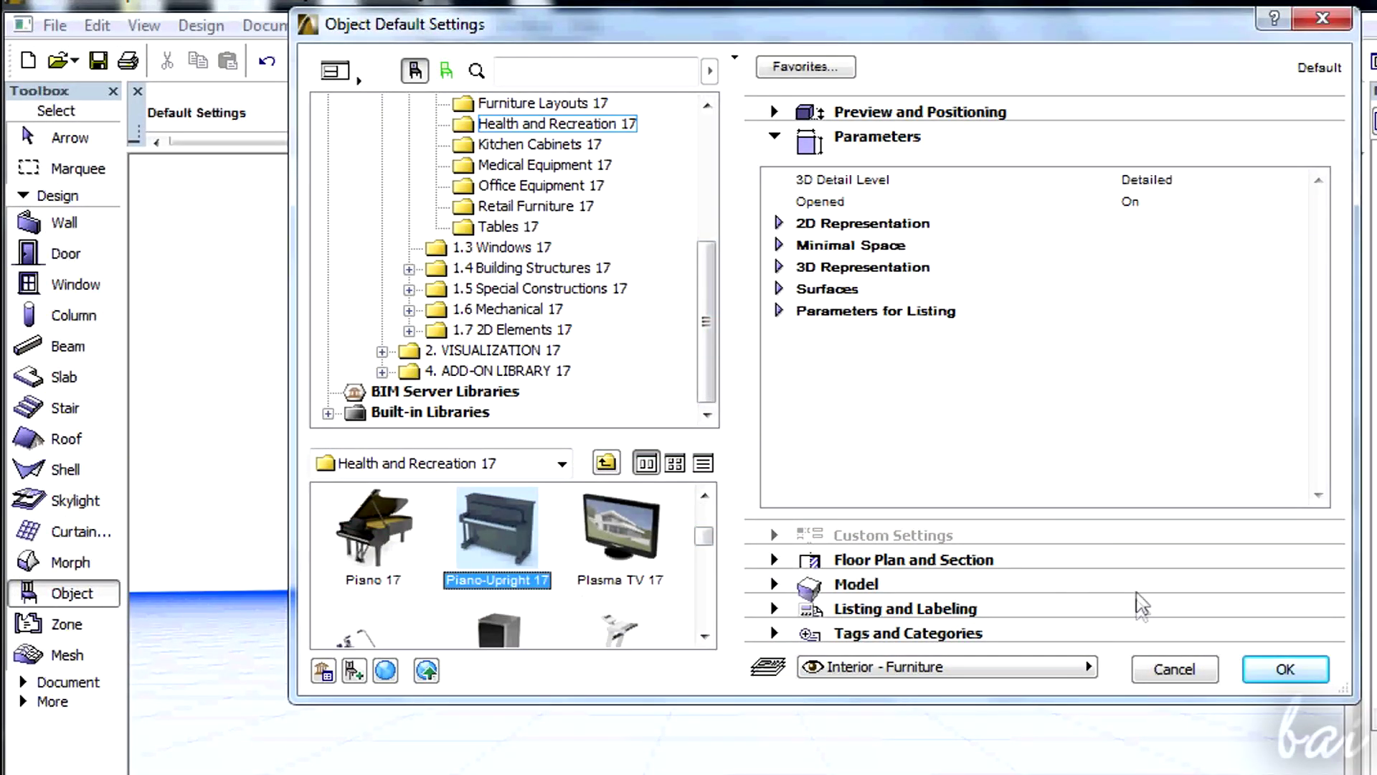
{"action": "left_click", "coordinate": [1285, 669]}
{"action": "left_click", "coordinate": [617, 629]}
{"action": "scroll", "coordinate": [617, 628], "scroll_direction": "down", "scroll_amount": 5}
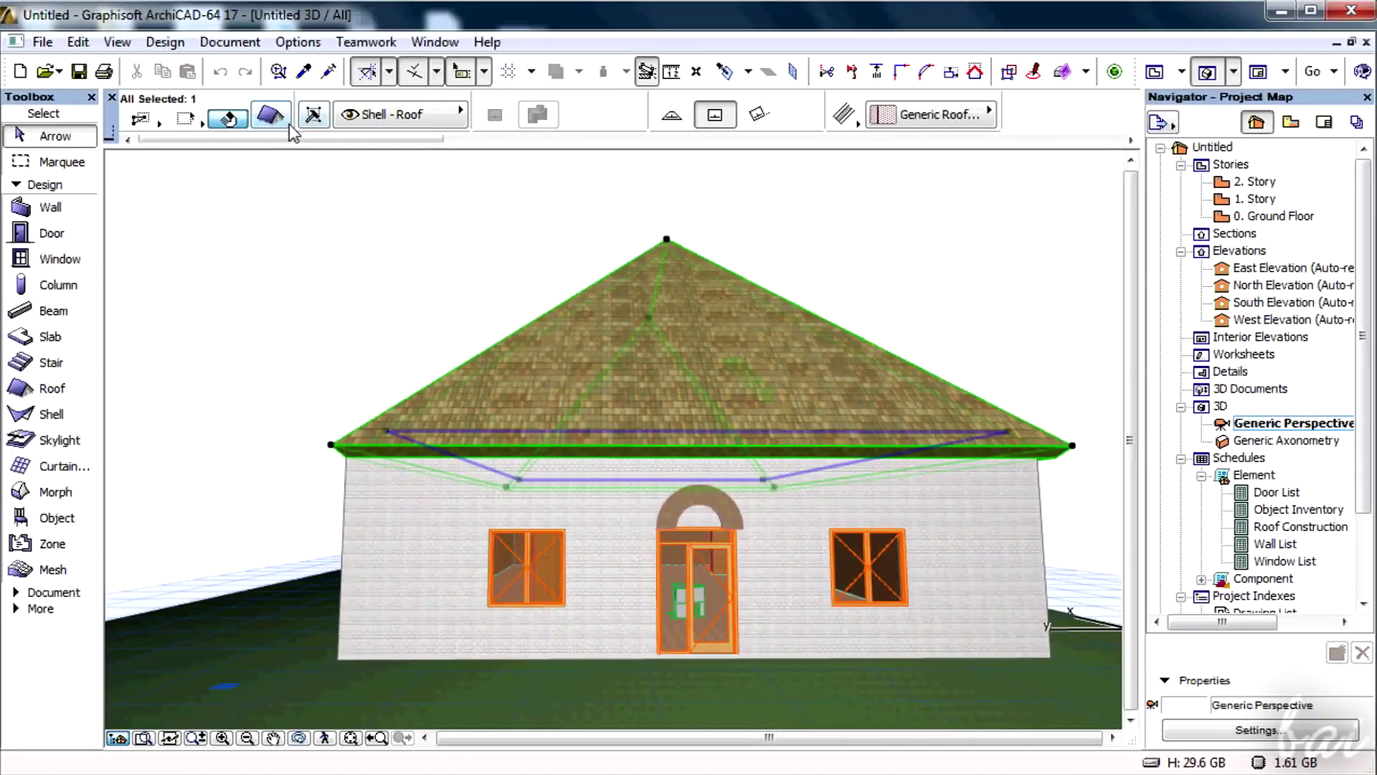
Reapply Roof-Cedar Shingle to the roof's top surface and confirm the settings.
{"action": "left_click", "coordinate": [273, 115]}
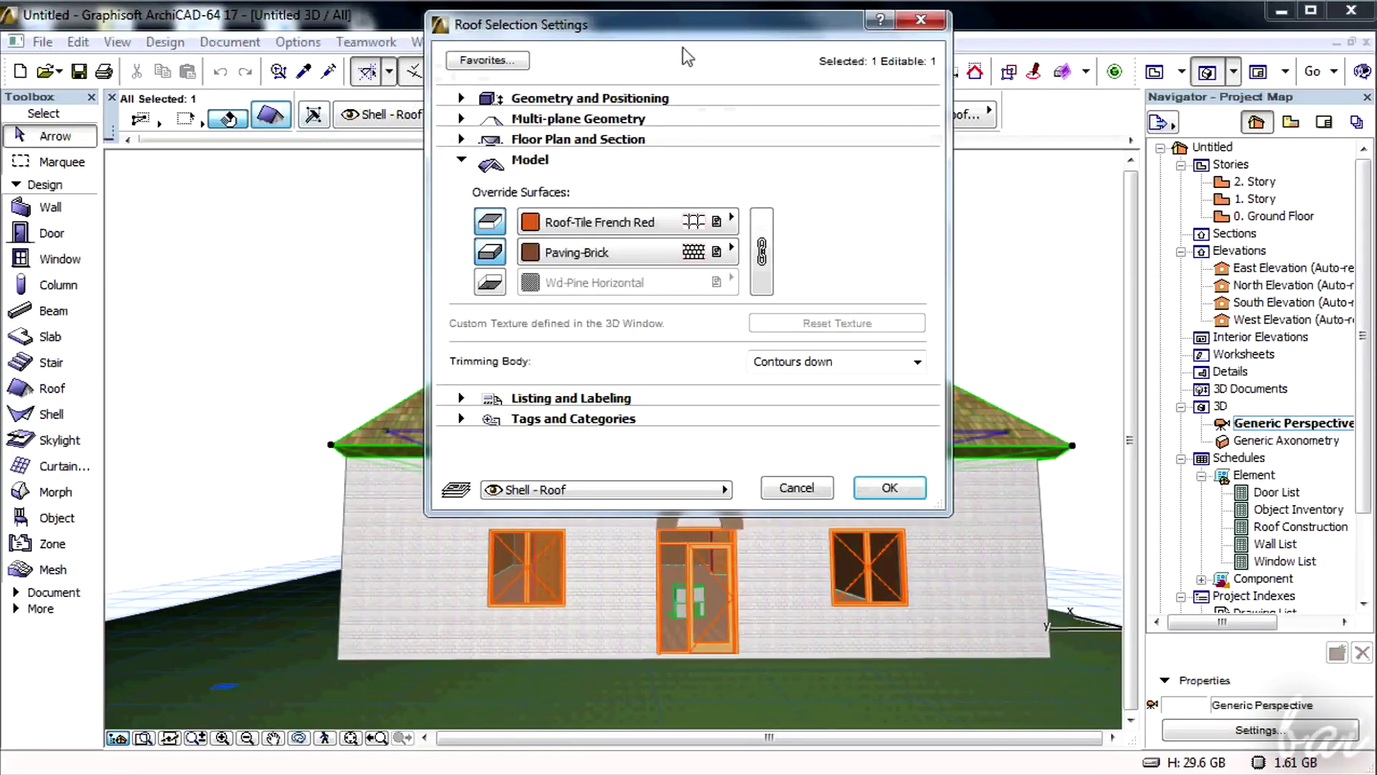
{"action": "left_click_drag", "start_coordinate": [685, 49], "coordinate": [1116, 181]}
{"action": "left_click", "coordinate": [1111, 351]}
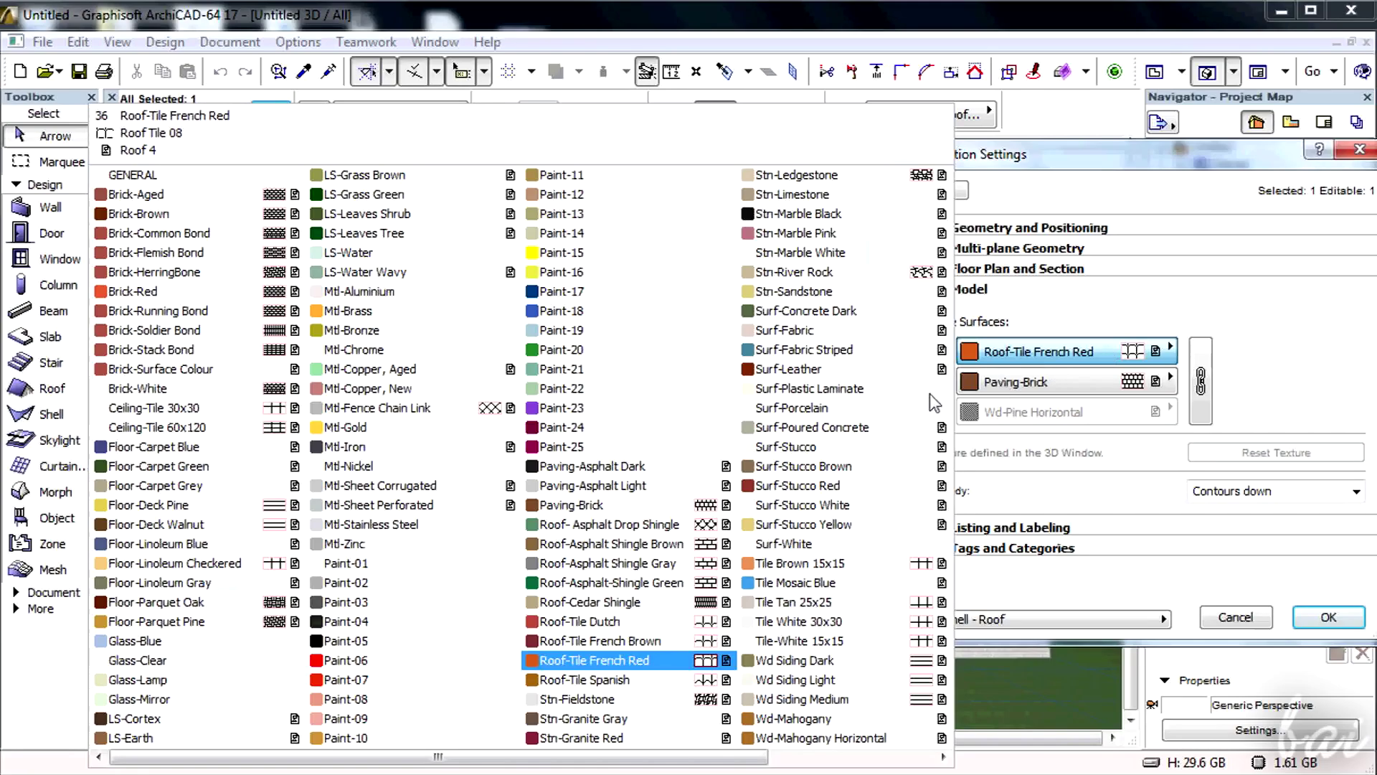
{"action": "left_click", "coordinate": [682, 600]}
{"action": "left_click", "coordinate": [1313, 617]}
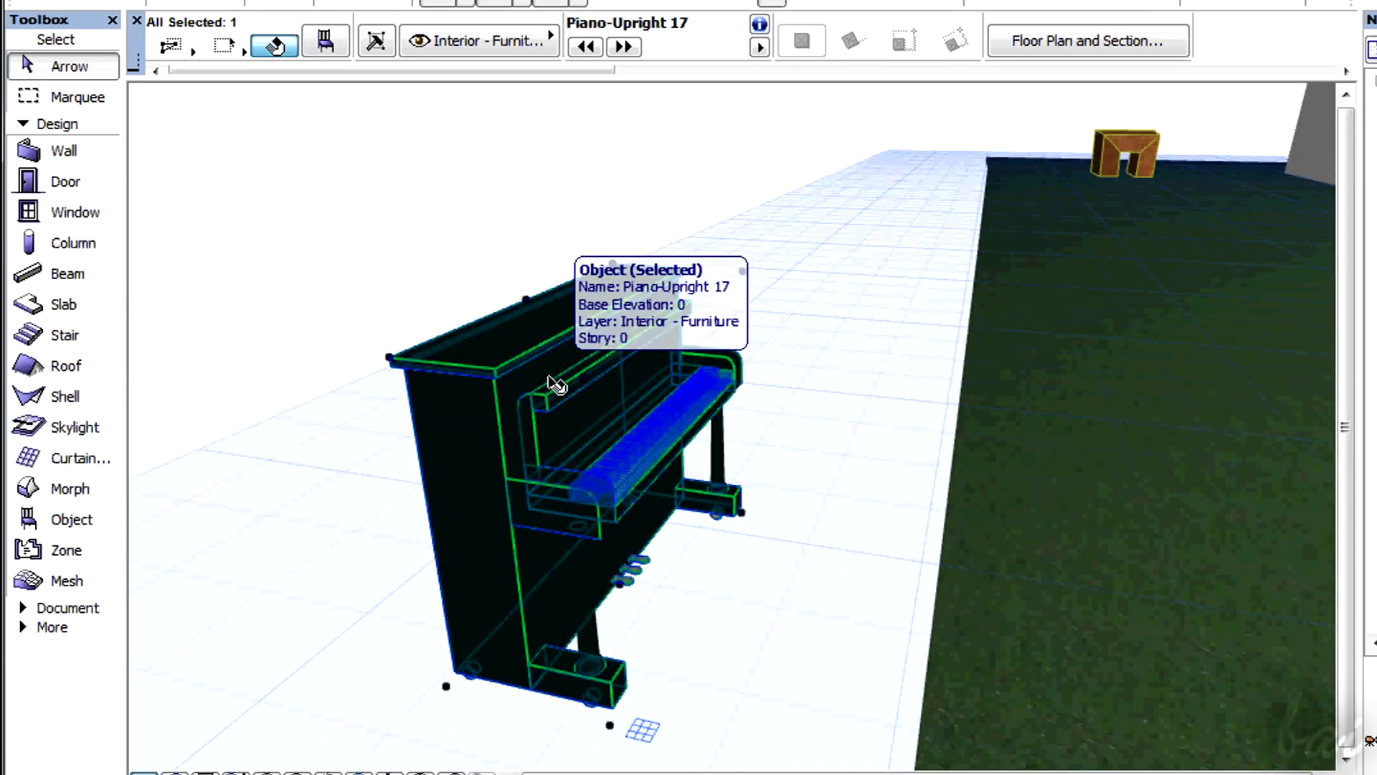
Turn the selected upright piano into a morph with Convert Selection to Morph(s), confirming the prompt.
{"action": "right_click", "coordinate": [554, 385]}
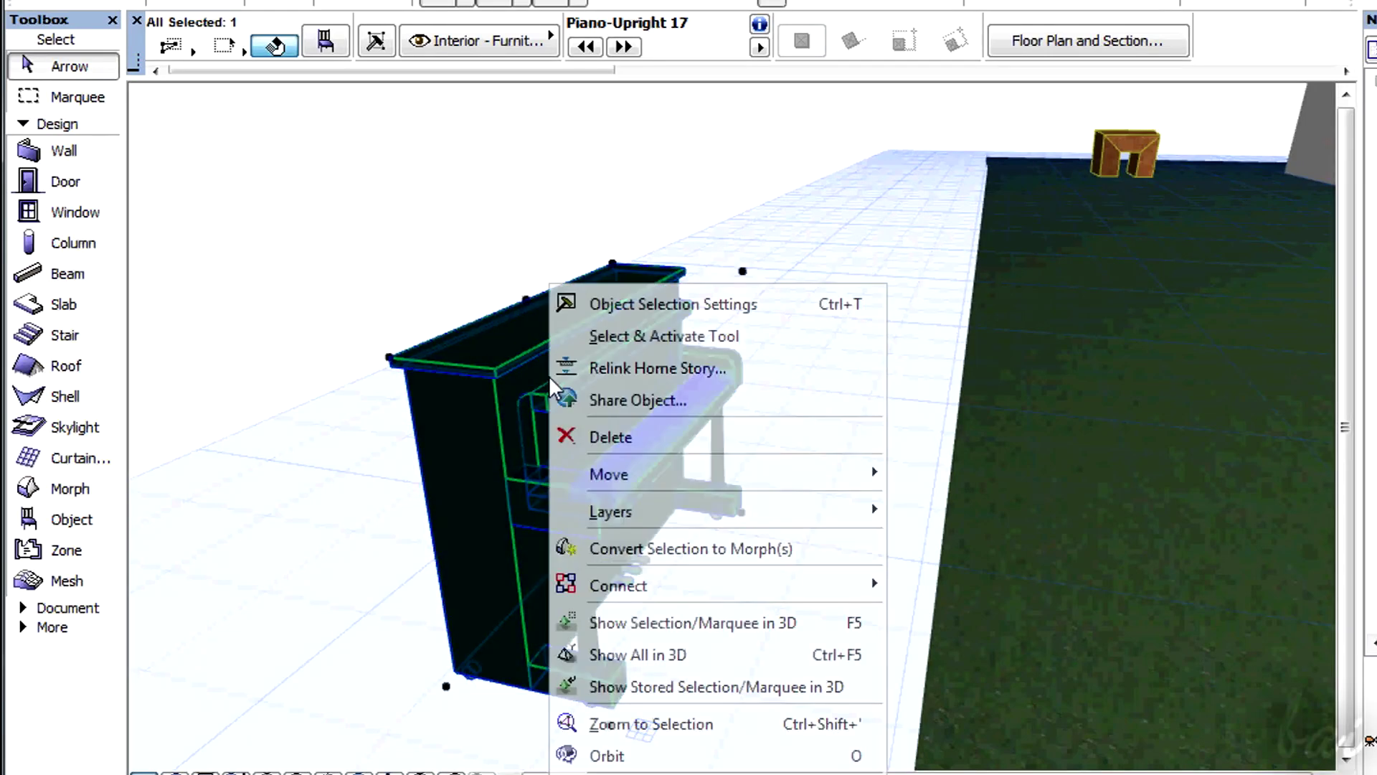
{"action": "left_click", "coordinate": [687, 551]}
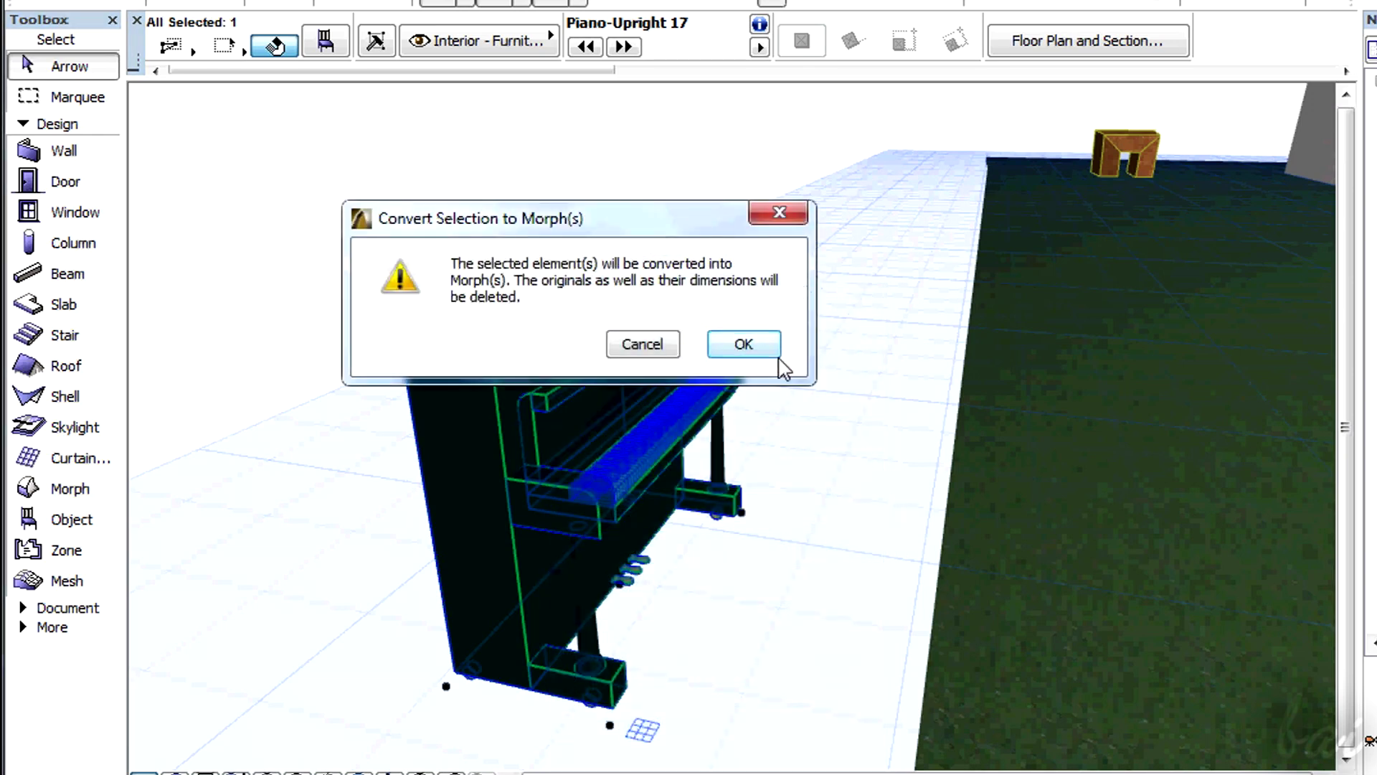
{"action": "left_click", "coordinate": [744, 344]}
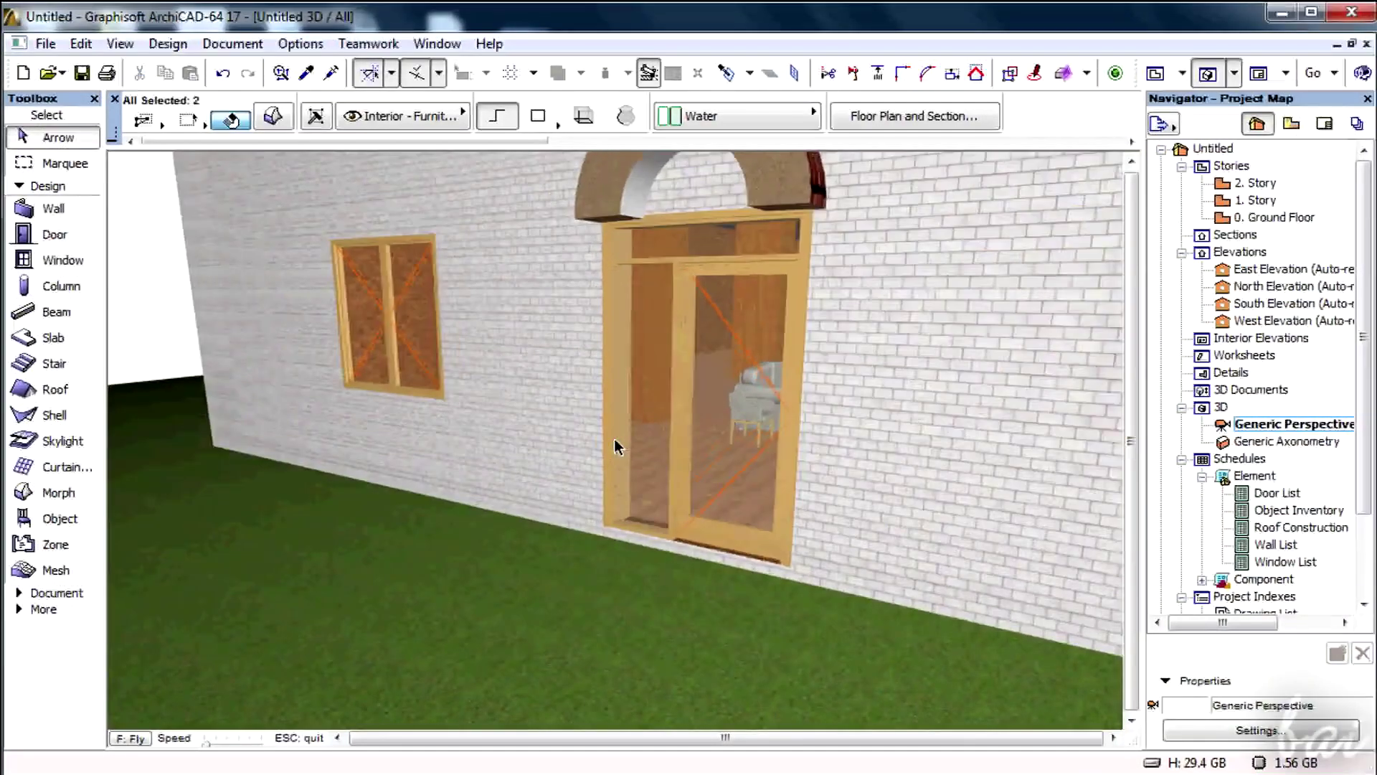
{"action": "key", "text": "Right"}
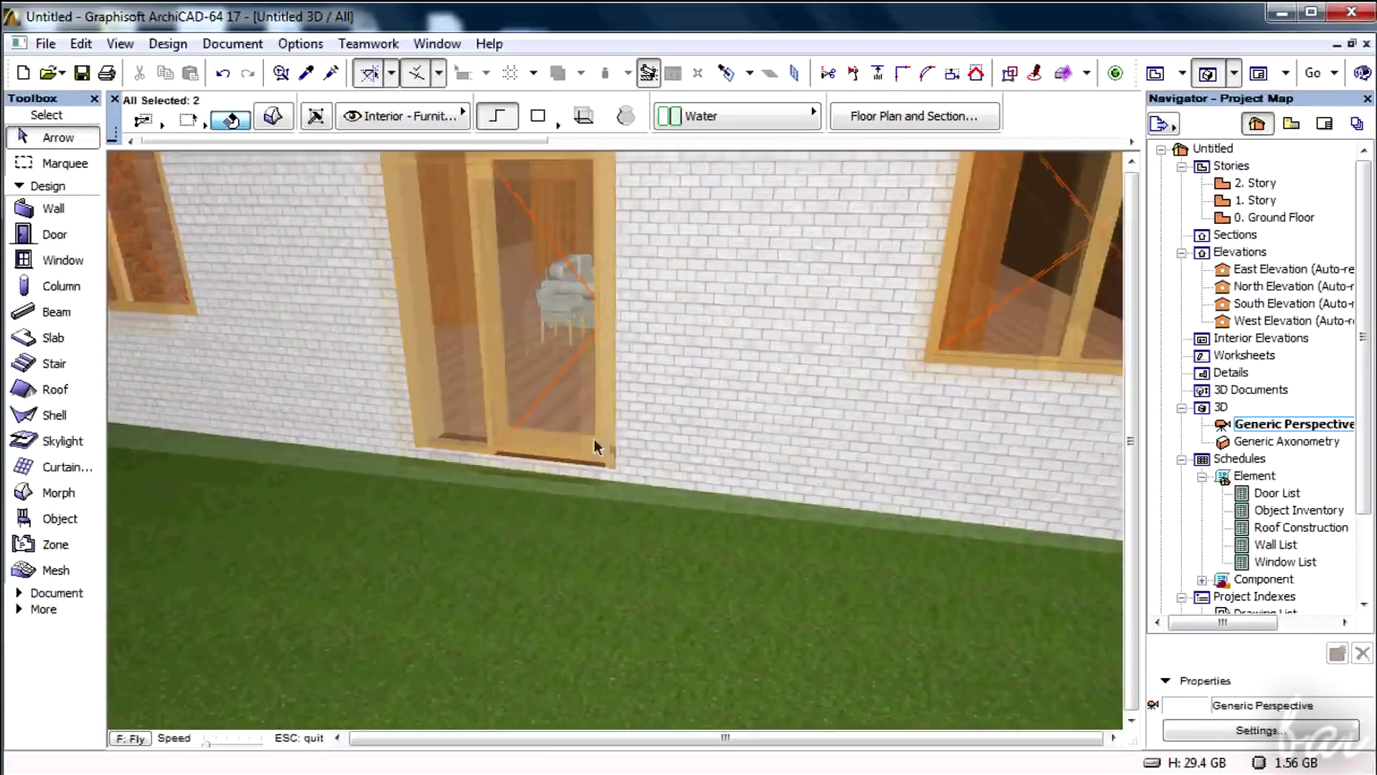
{"action": "key", "text": "Up"}
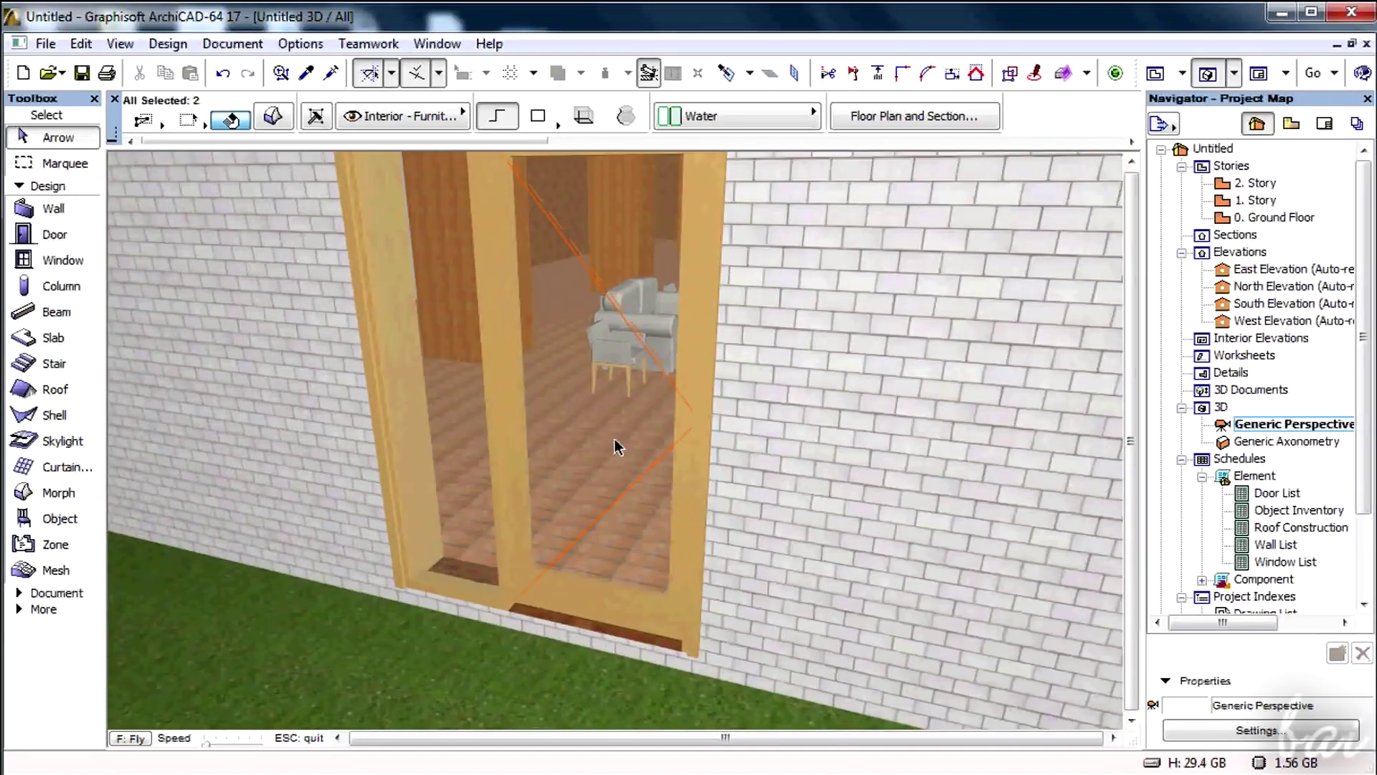
{"action": "key", "text": "Down"}
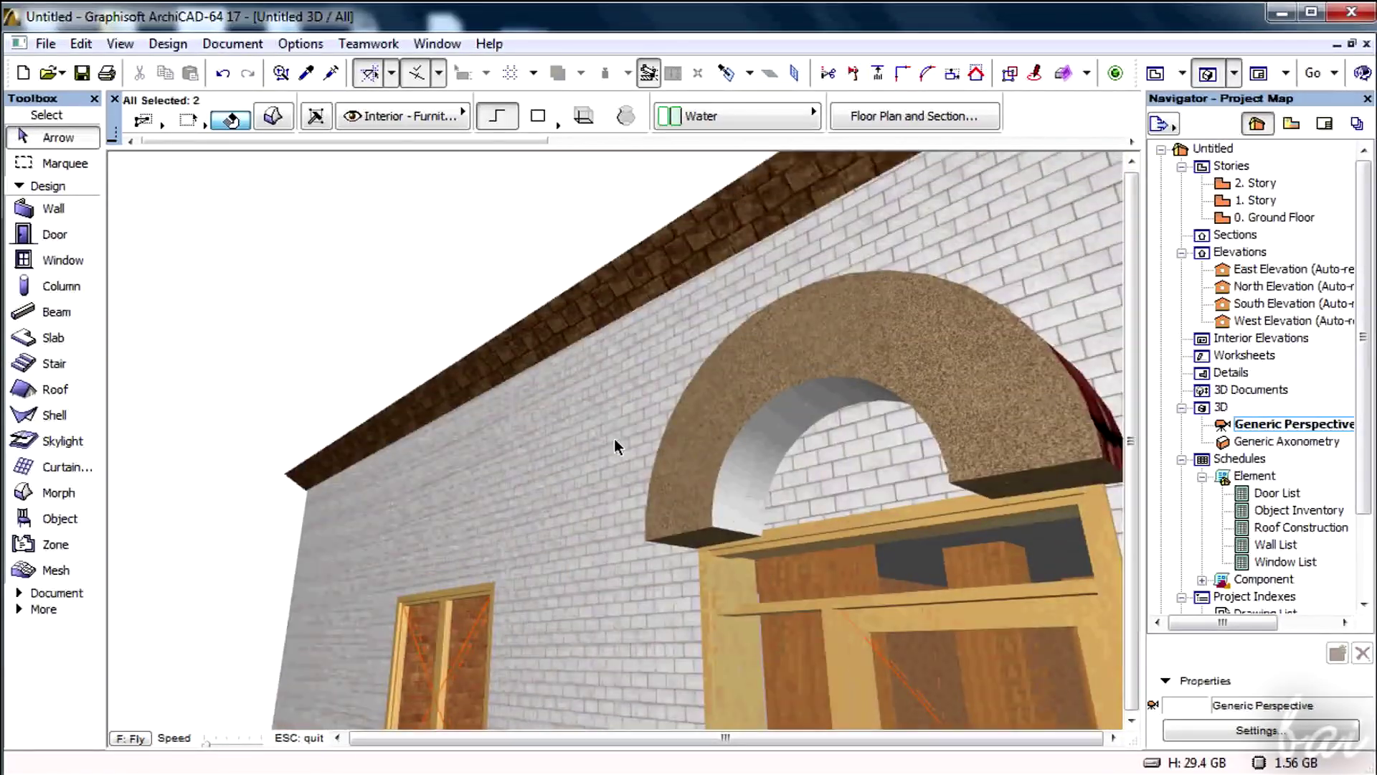
{"action": "key", "text": "Right"}
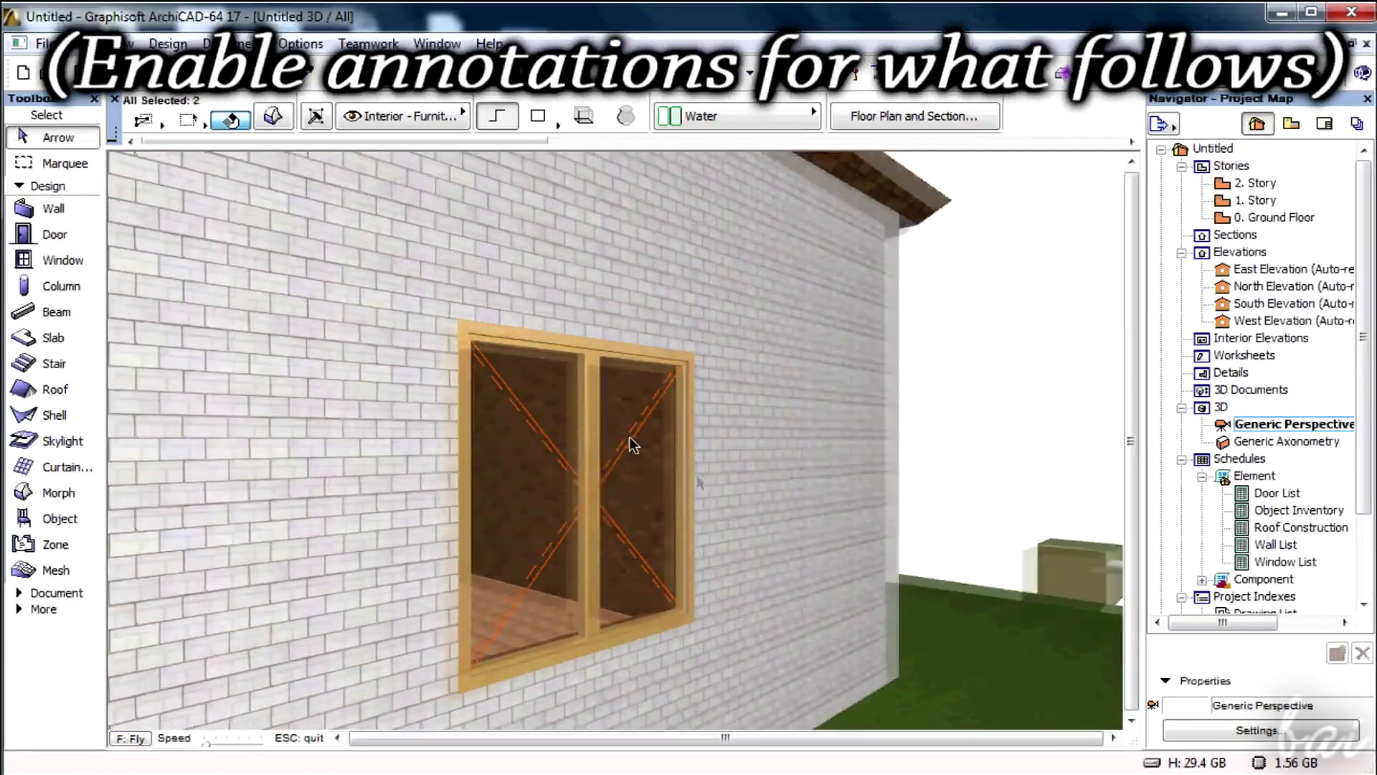